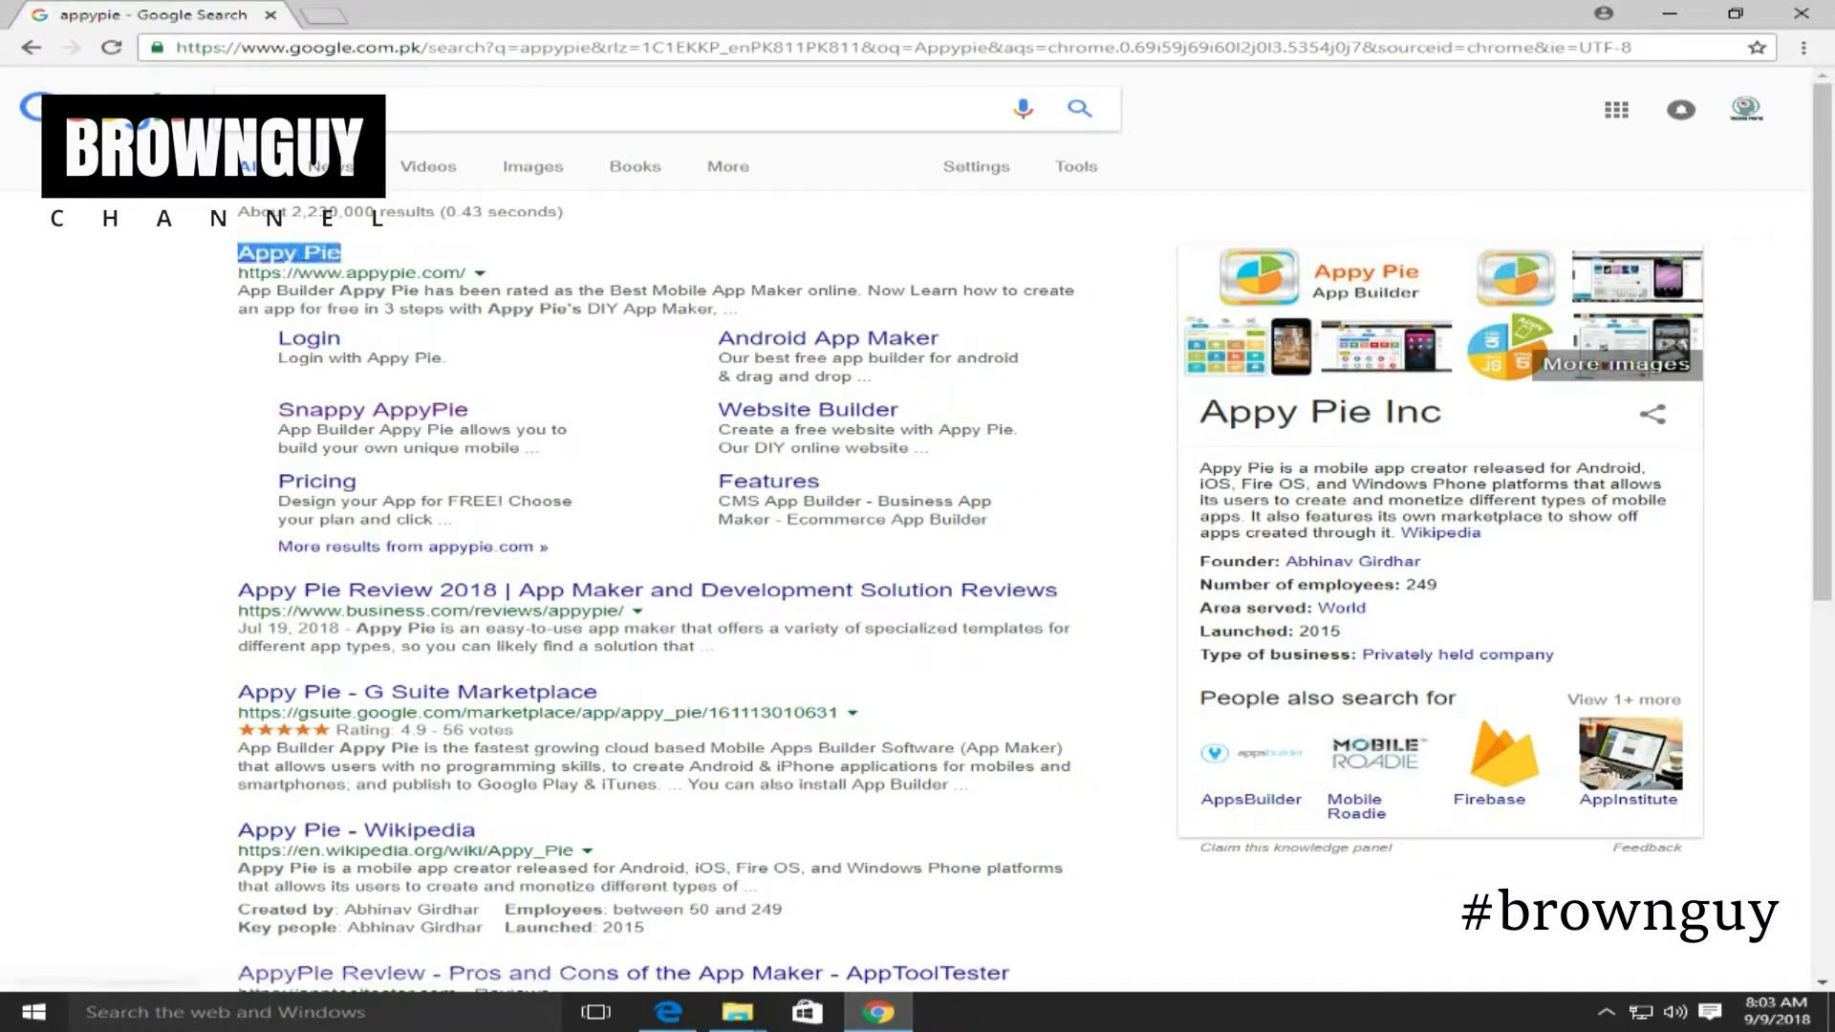
pyautogui.click(359, 254)
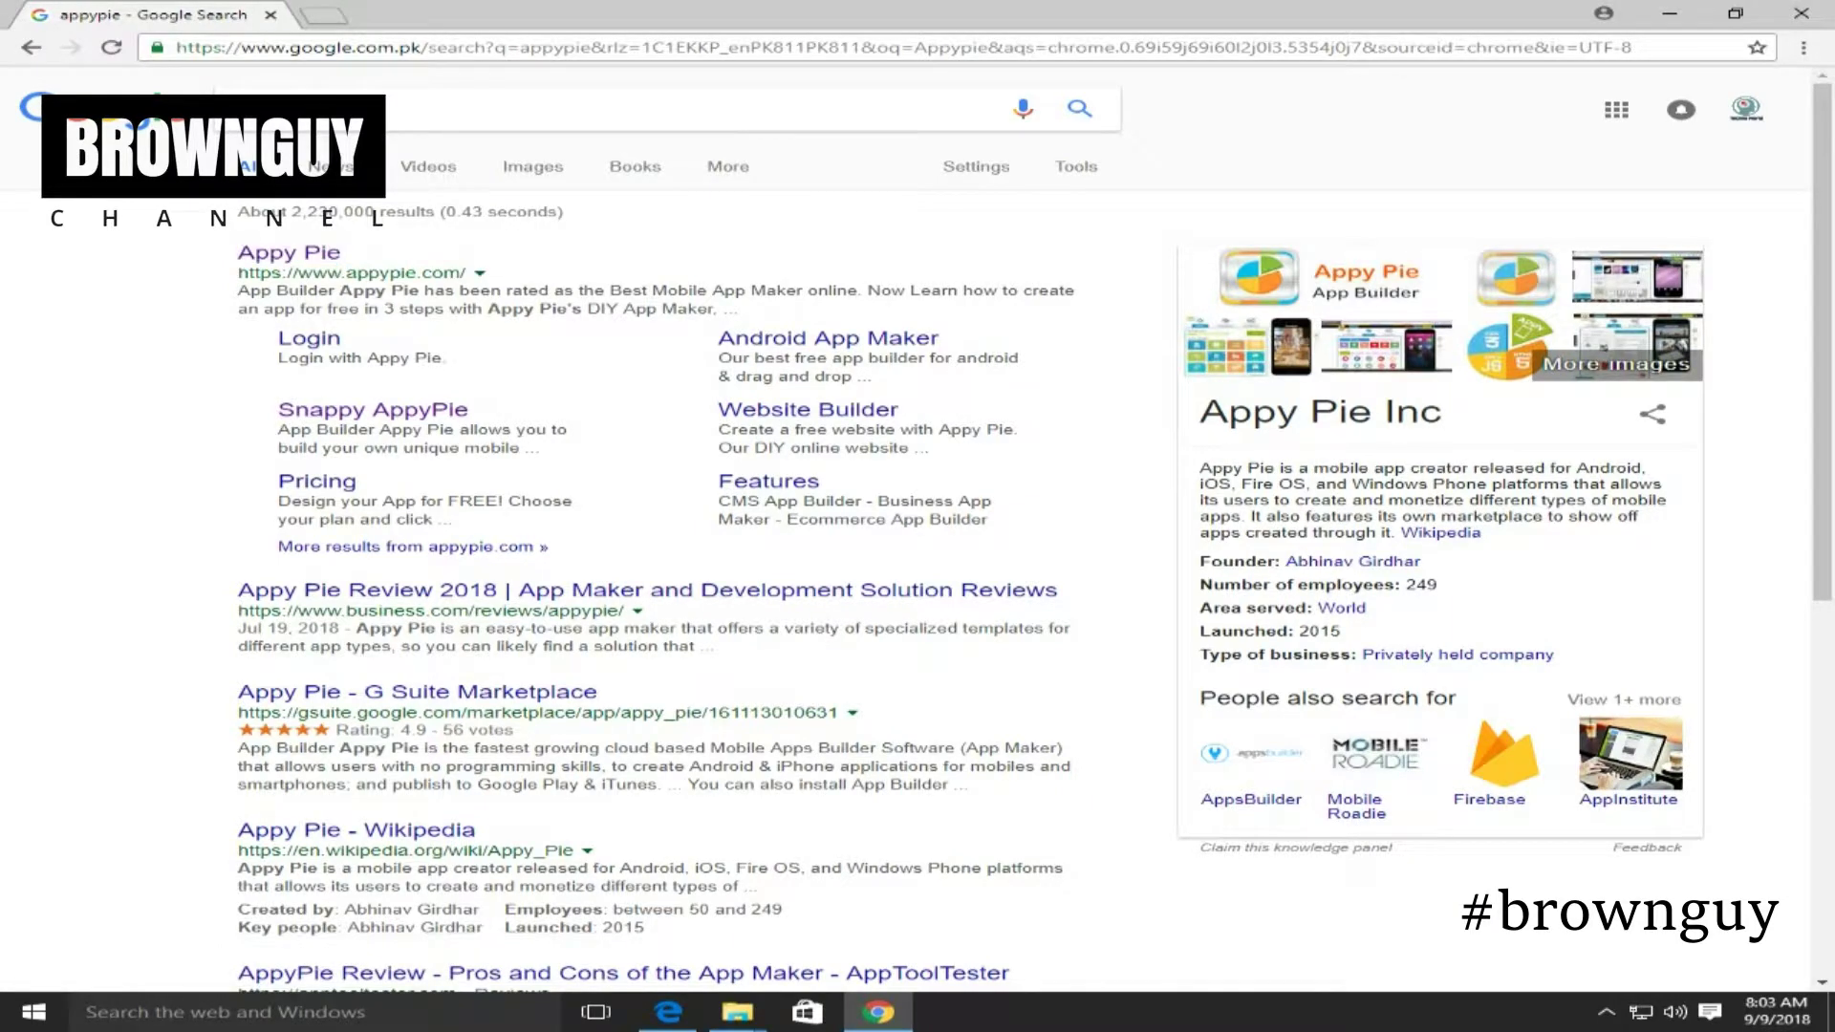
pyautogui.moveTo(237, 290); pyautogui.dragTo(863, 291)
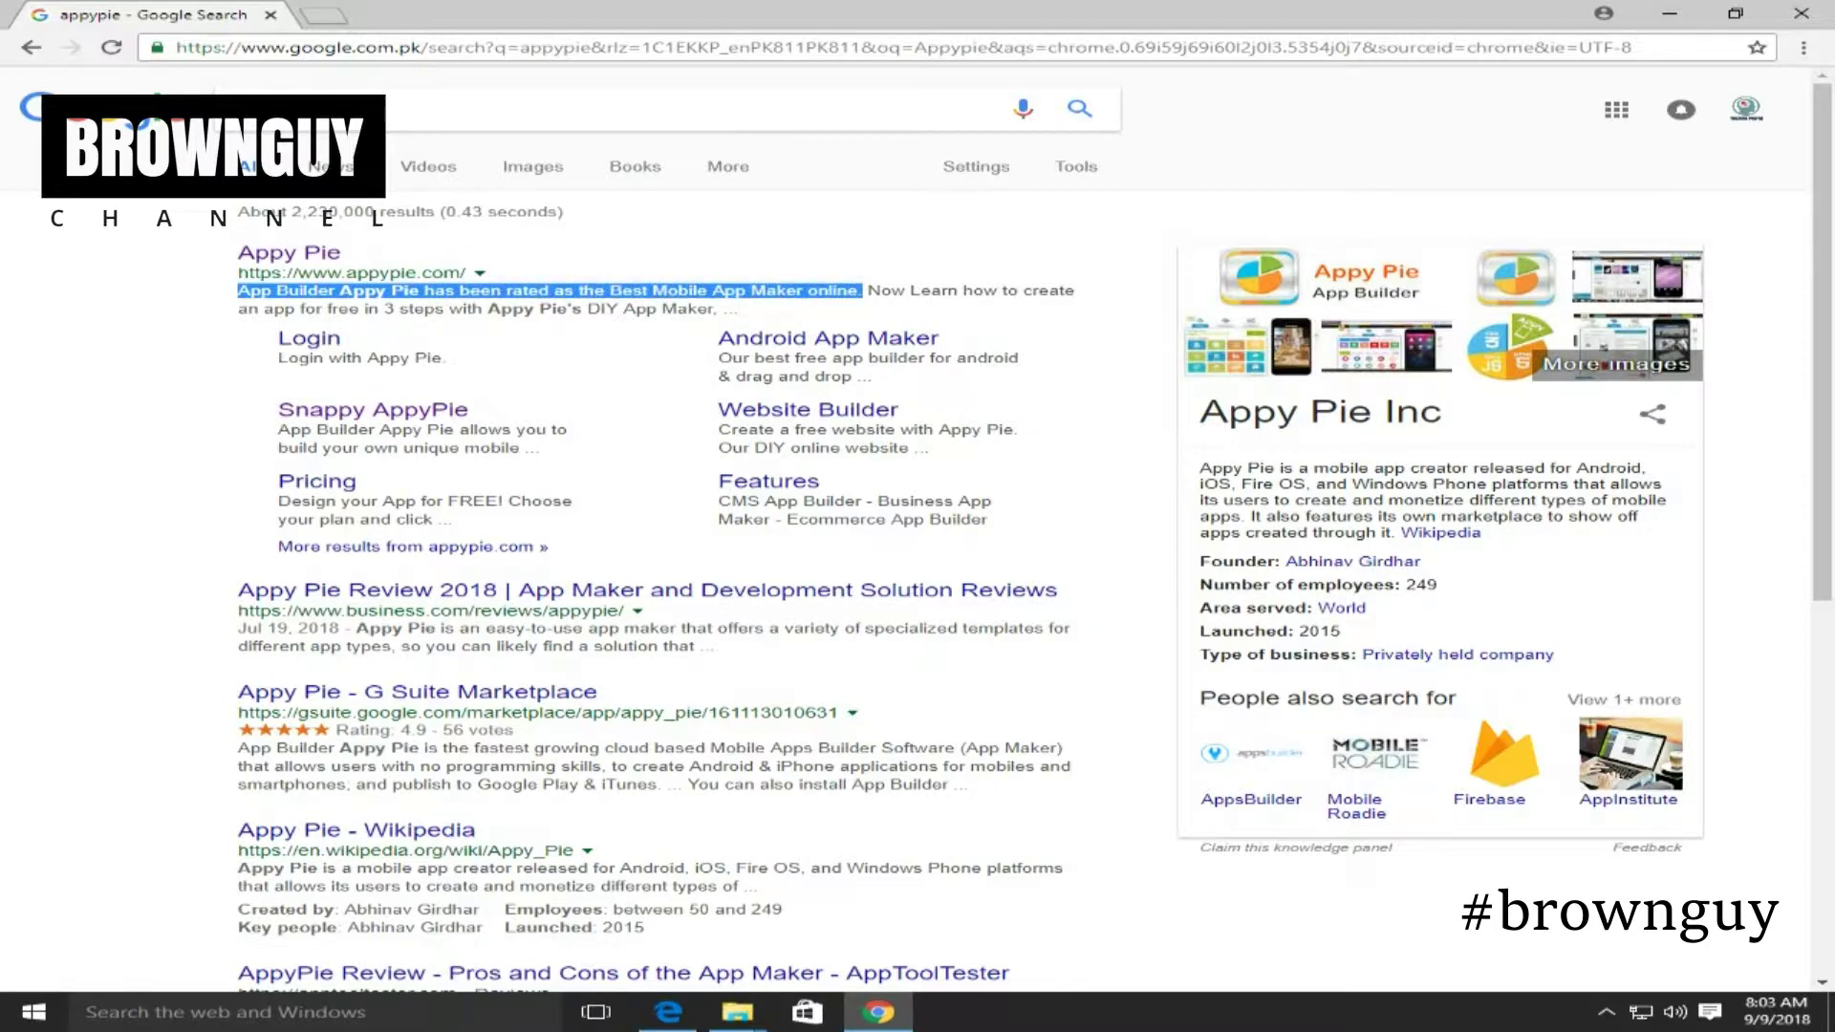
pyautogui.moveTo(863, 291); pyautogui.dragTo(750, 309)
pyautogui.click(750, 308)
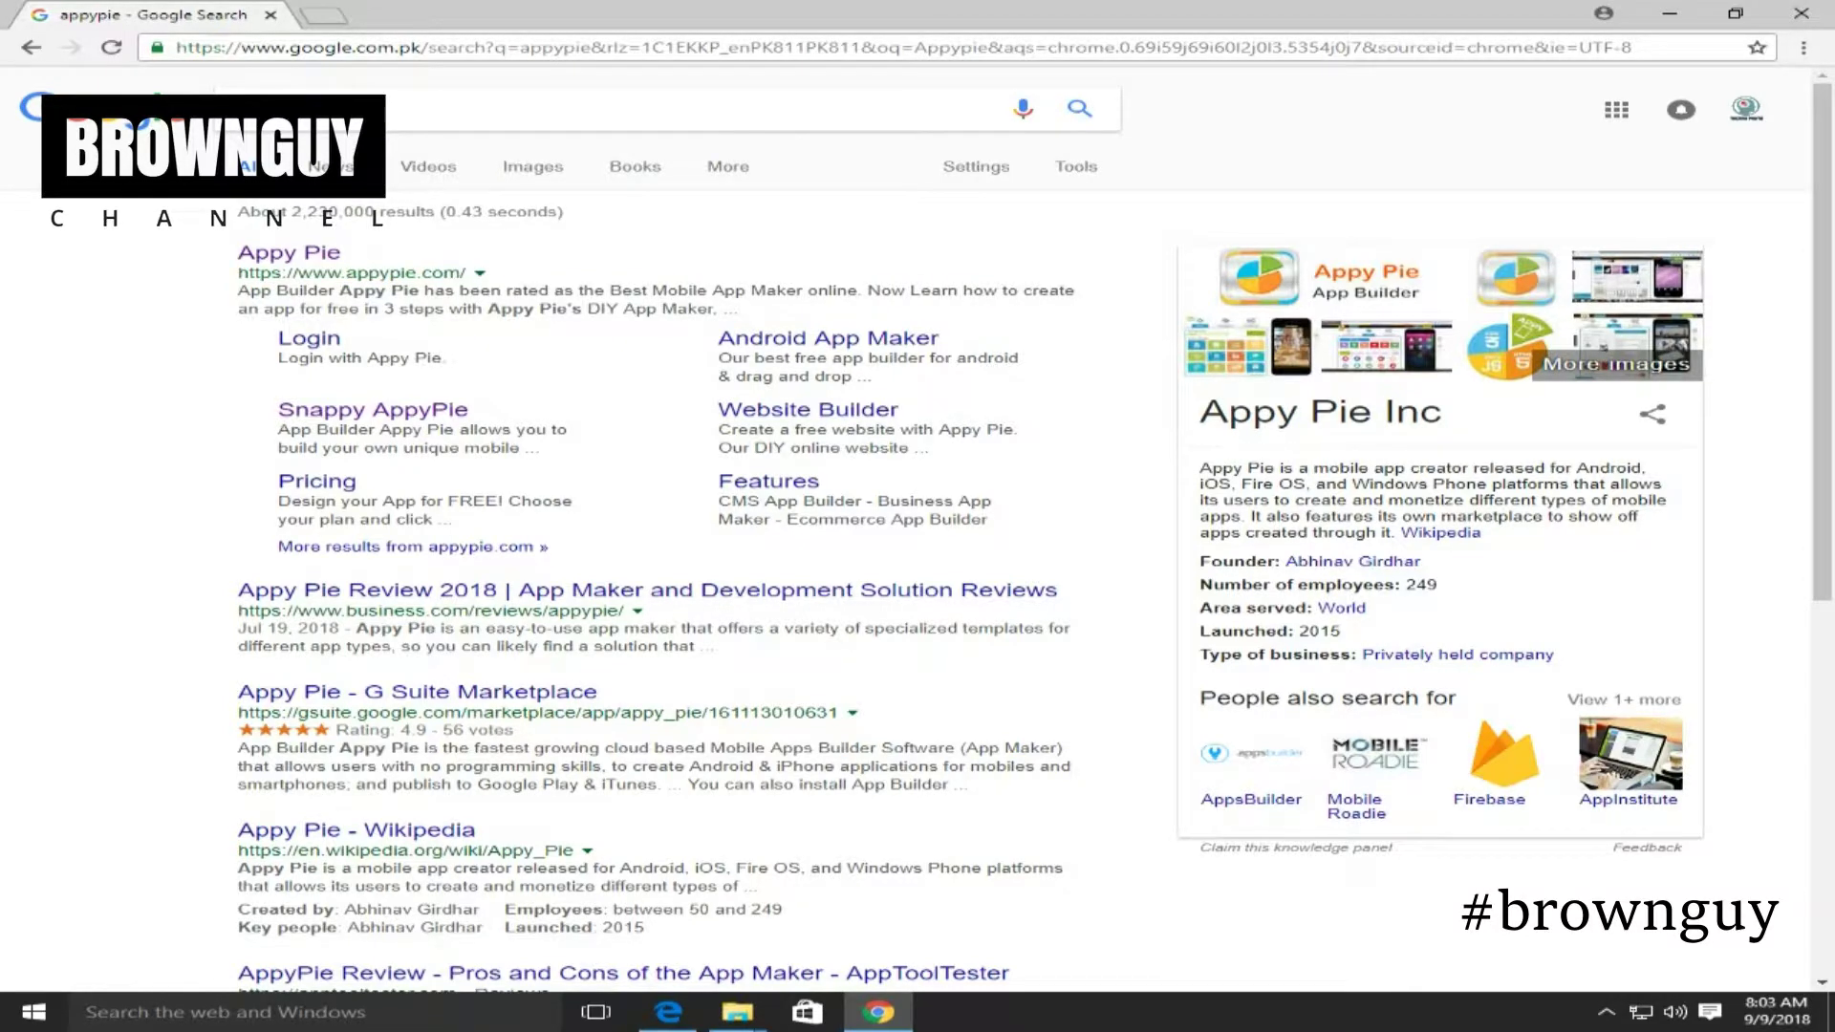
pyautogui.moveTo(860, 290); pyautogui.dragTo(538, 291)
pyautogui.click(538, 292)
pyautogui.click(289, 253)
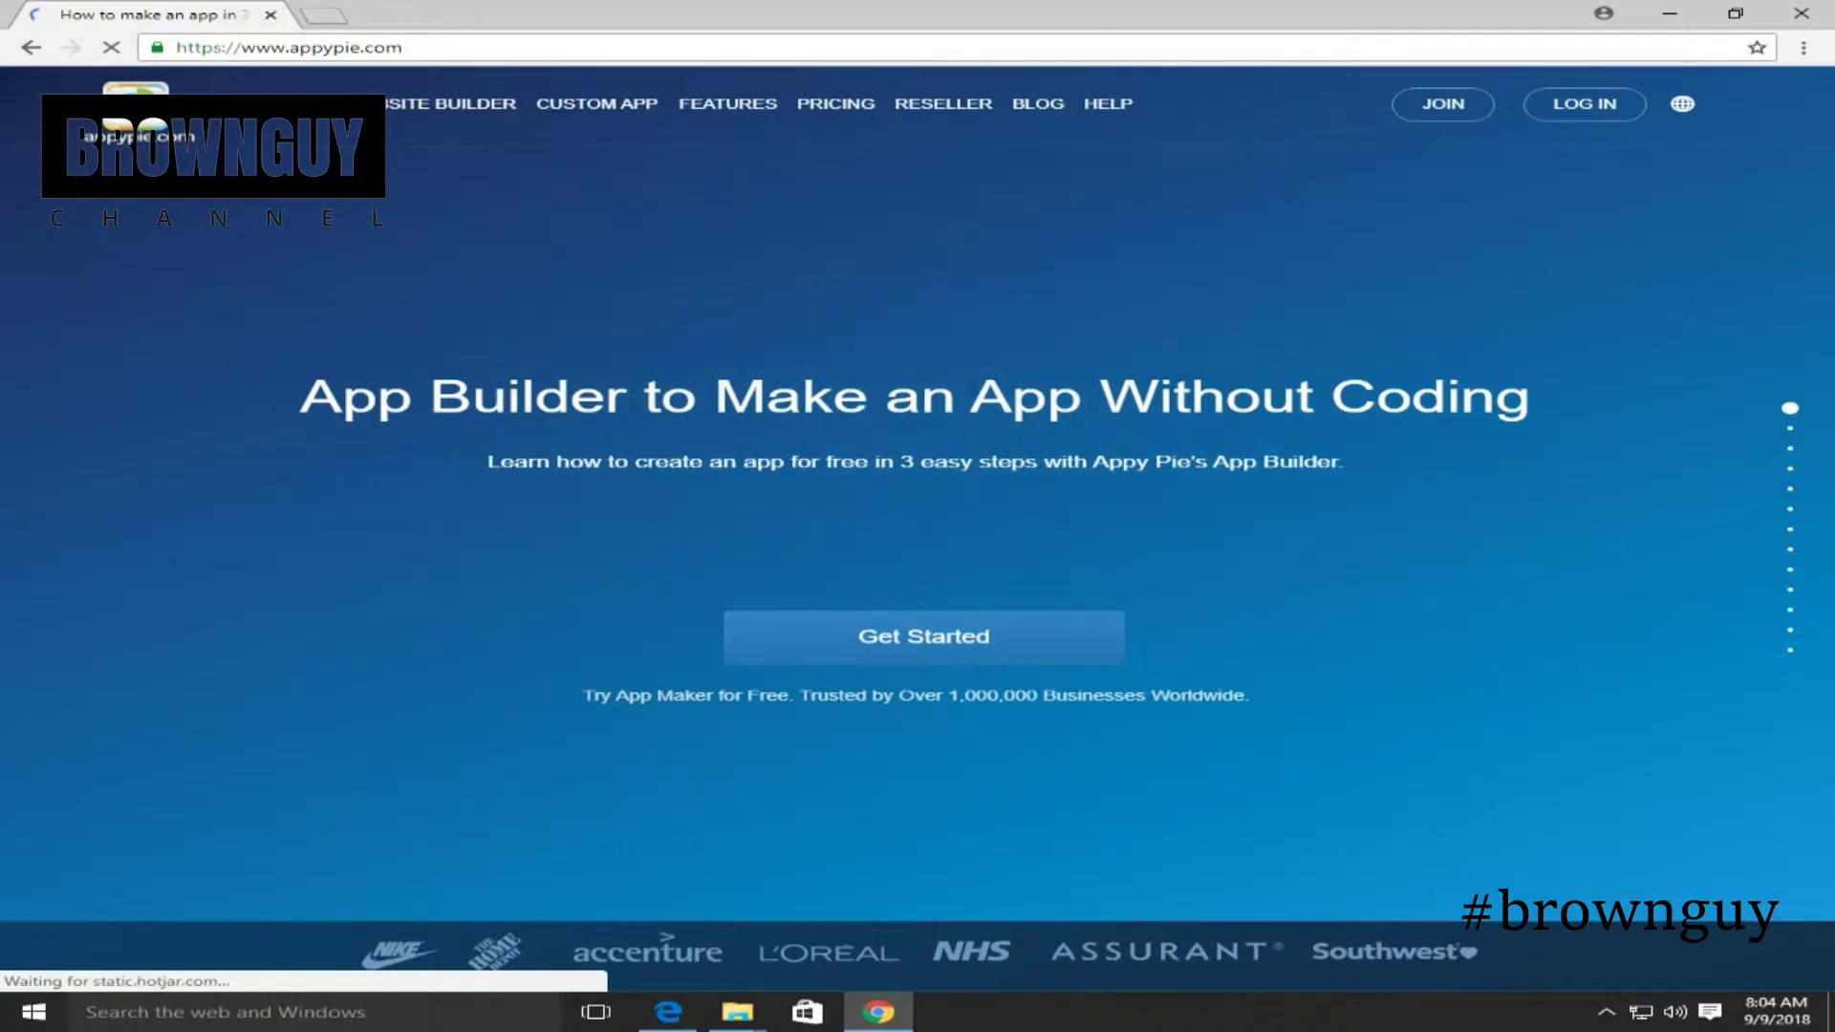
# Look over the Appy Pie homepage and get started with the app builder
pyautogui.scroll(-2, 917, 516)
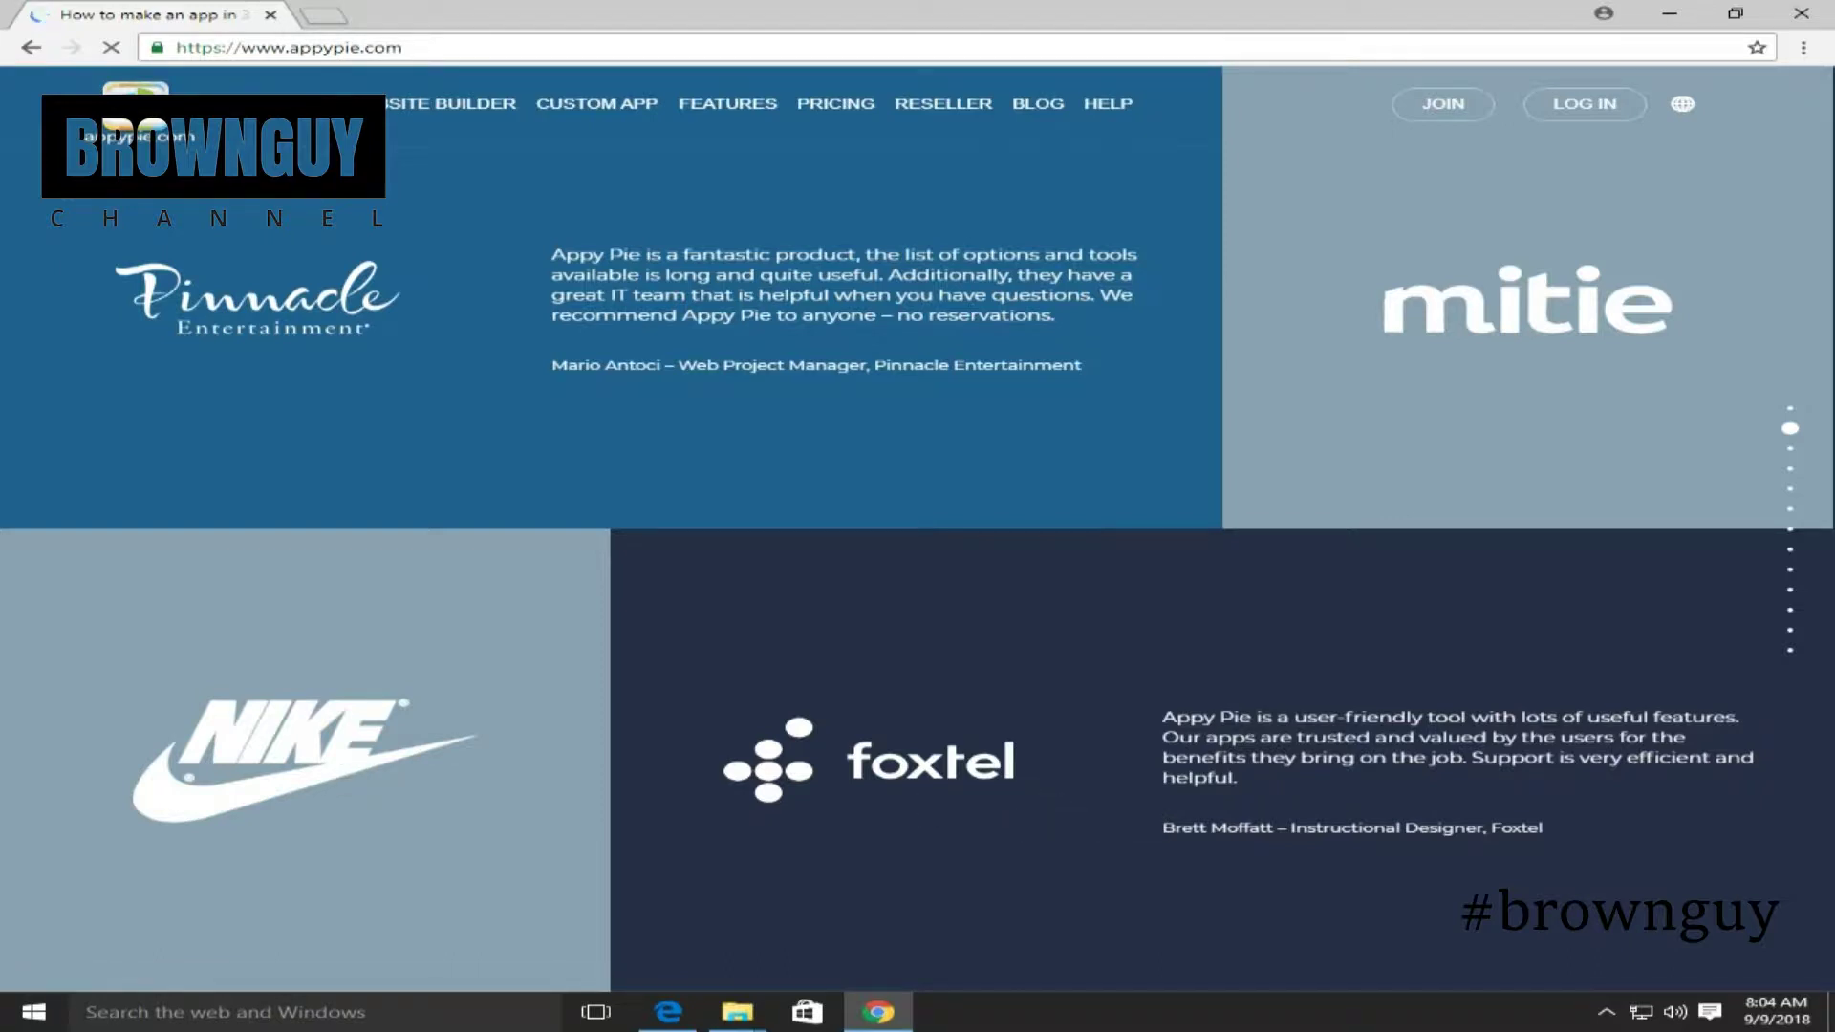
pyautogui.scroll(3, 918, 631)
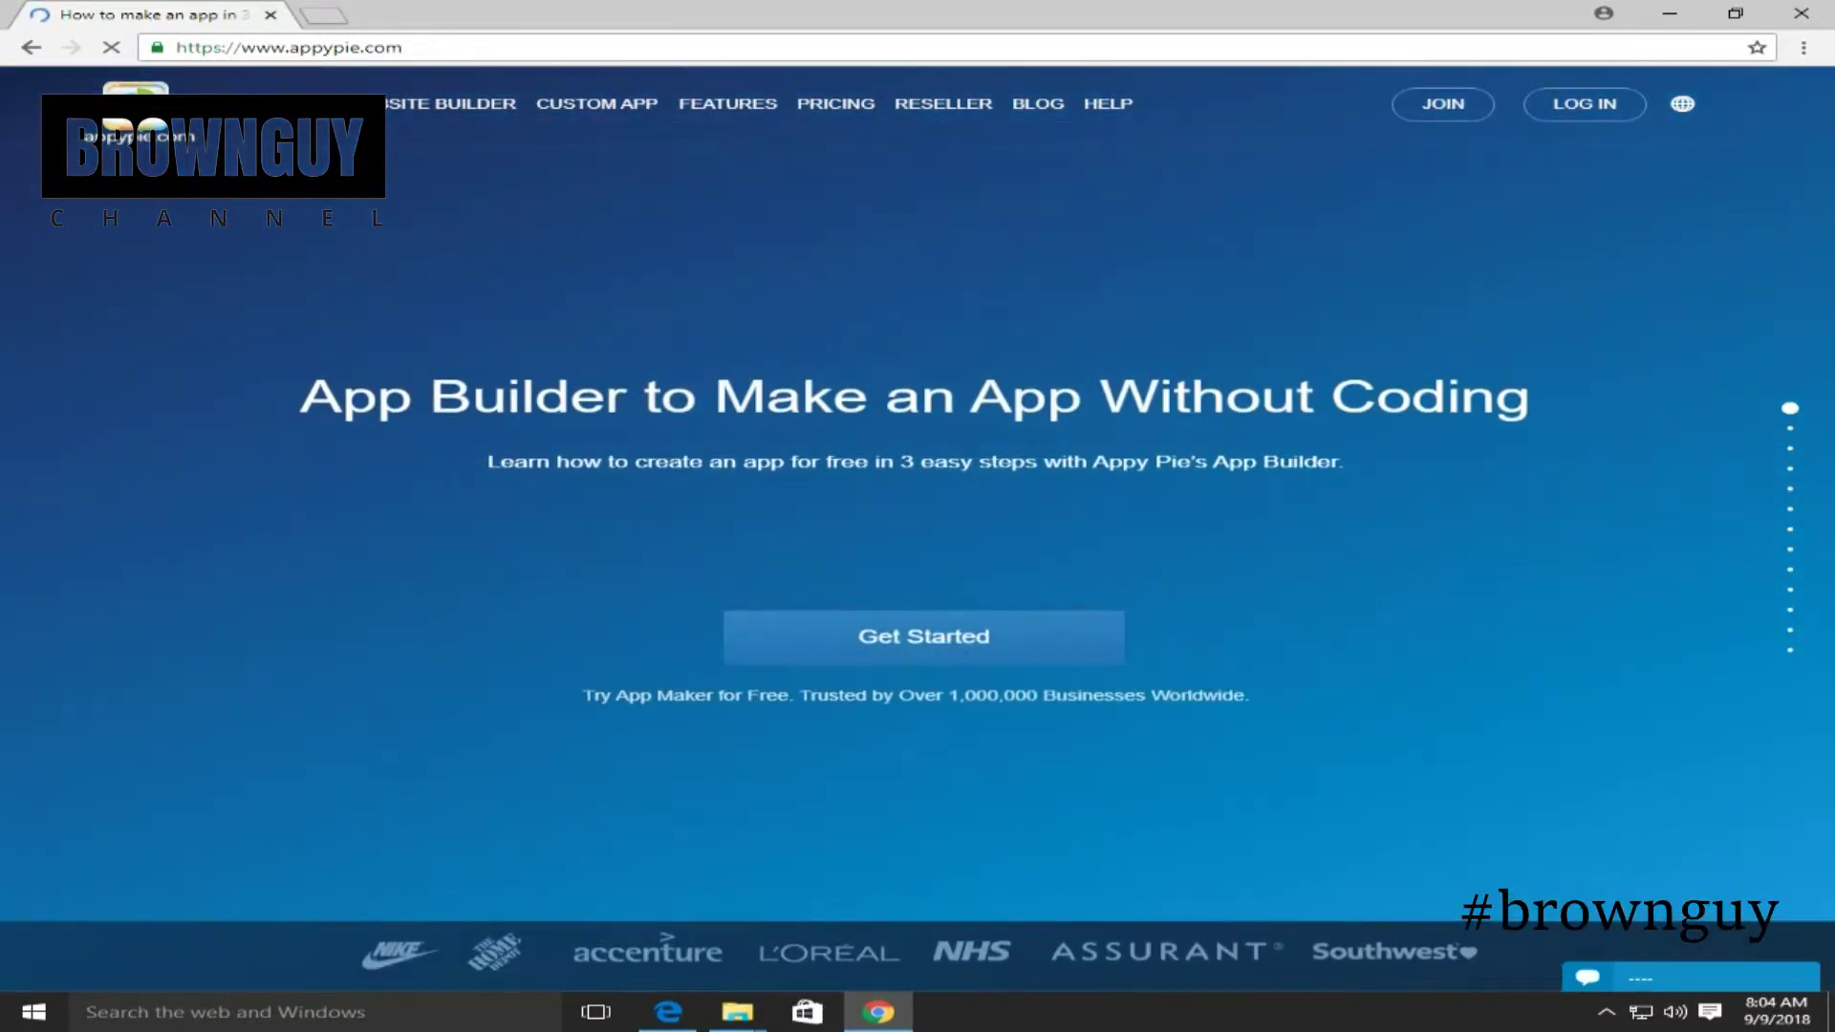
pyautogui.moveTo(1158, 397); pyautogui.dragTo(341, 396)
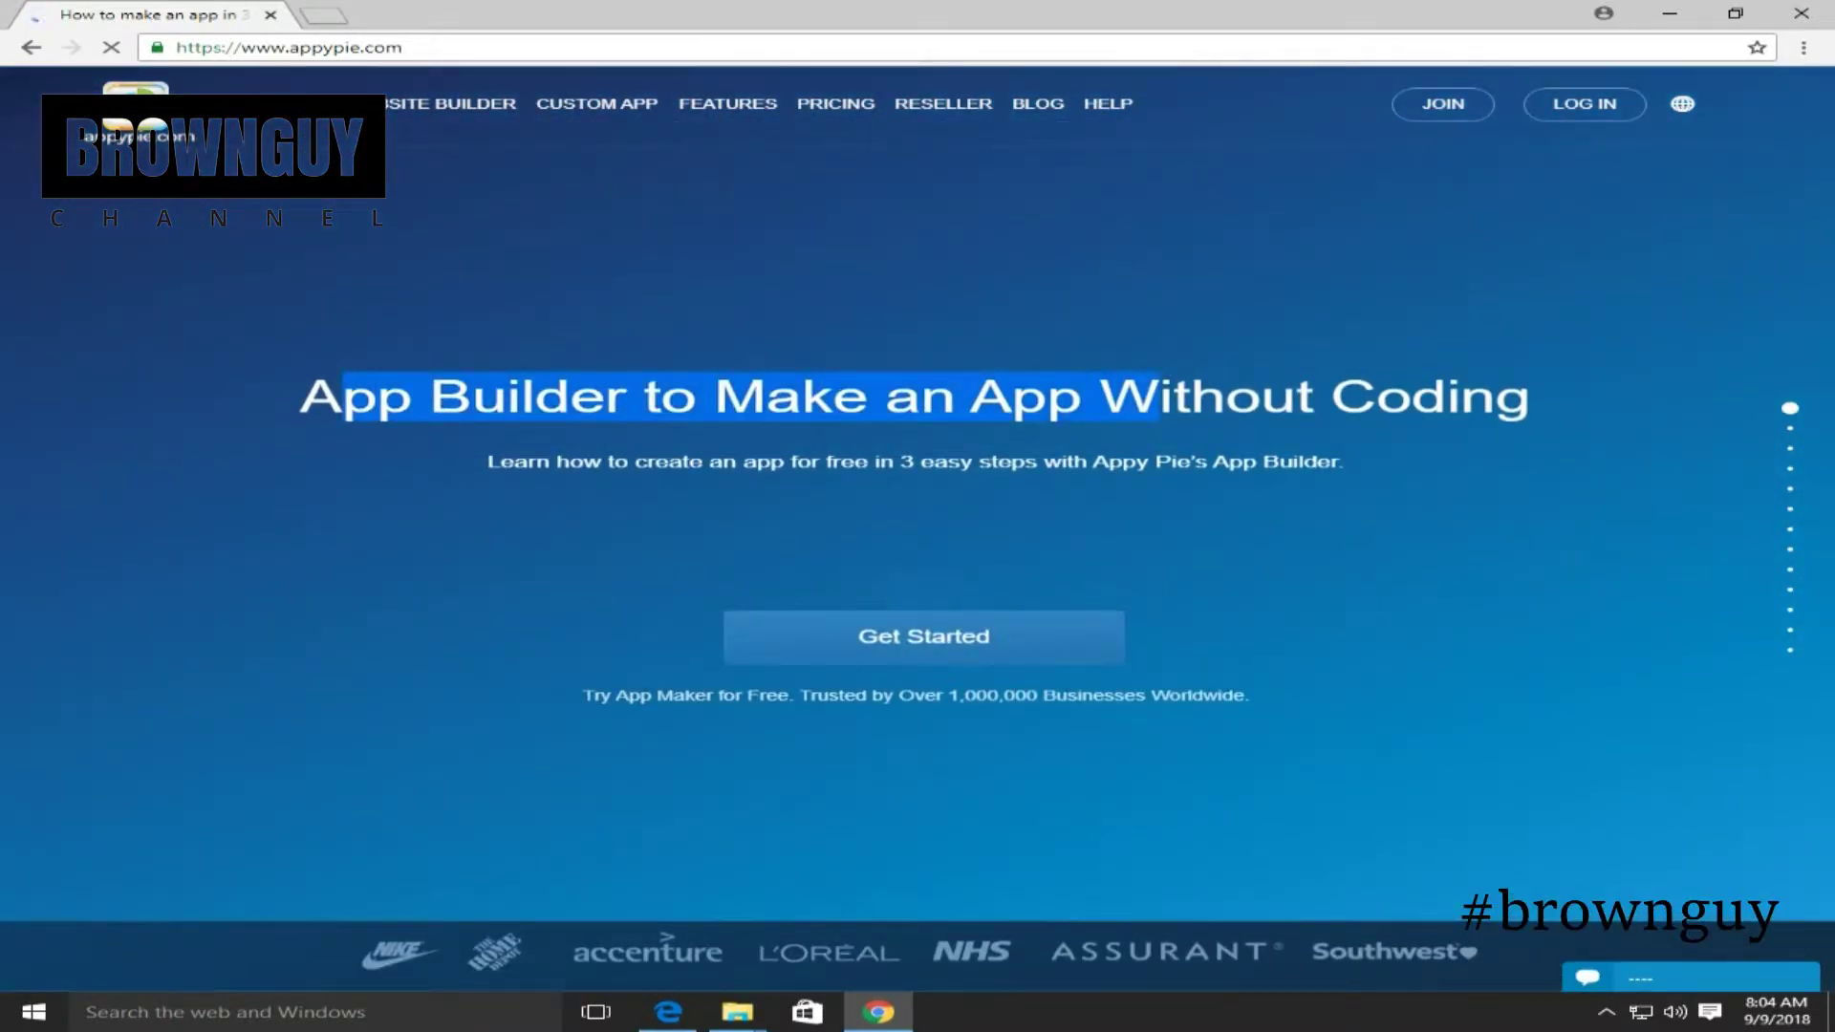
pyautogui.click(354, 400)
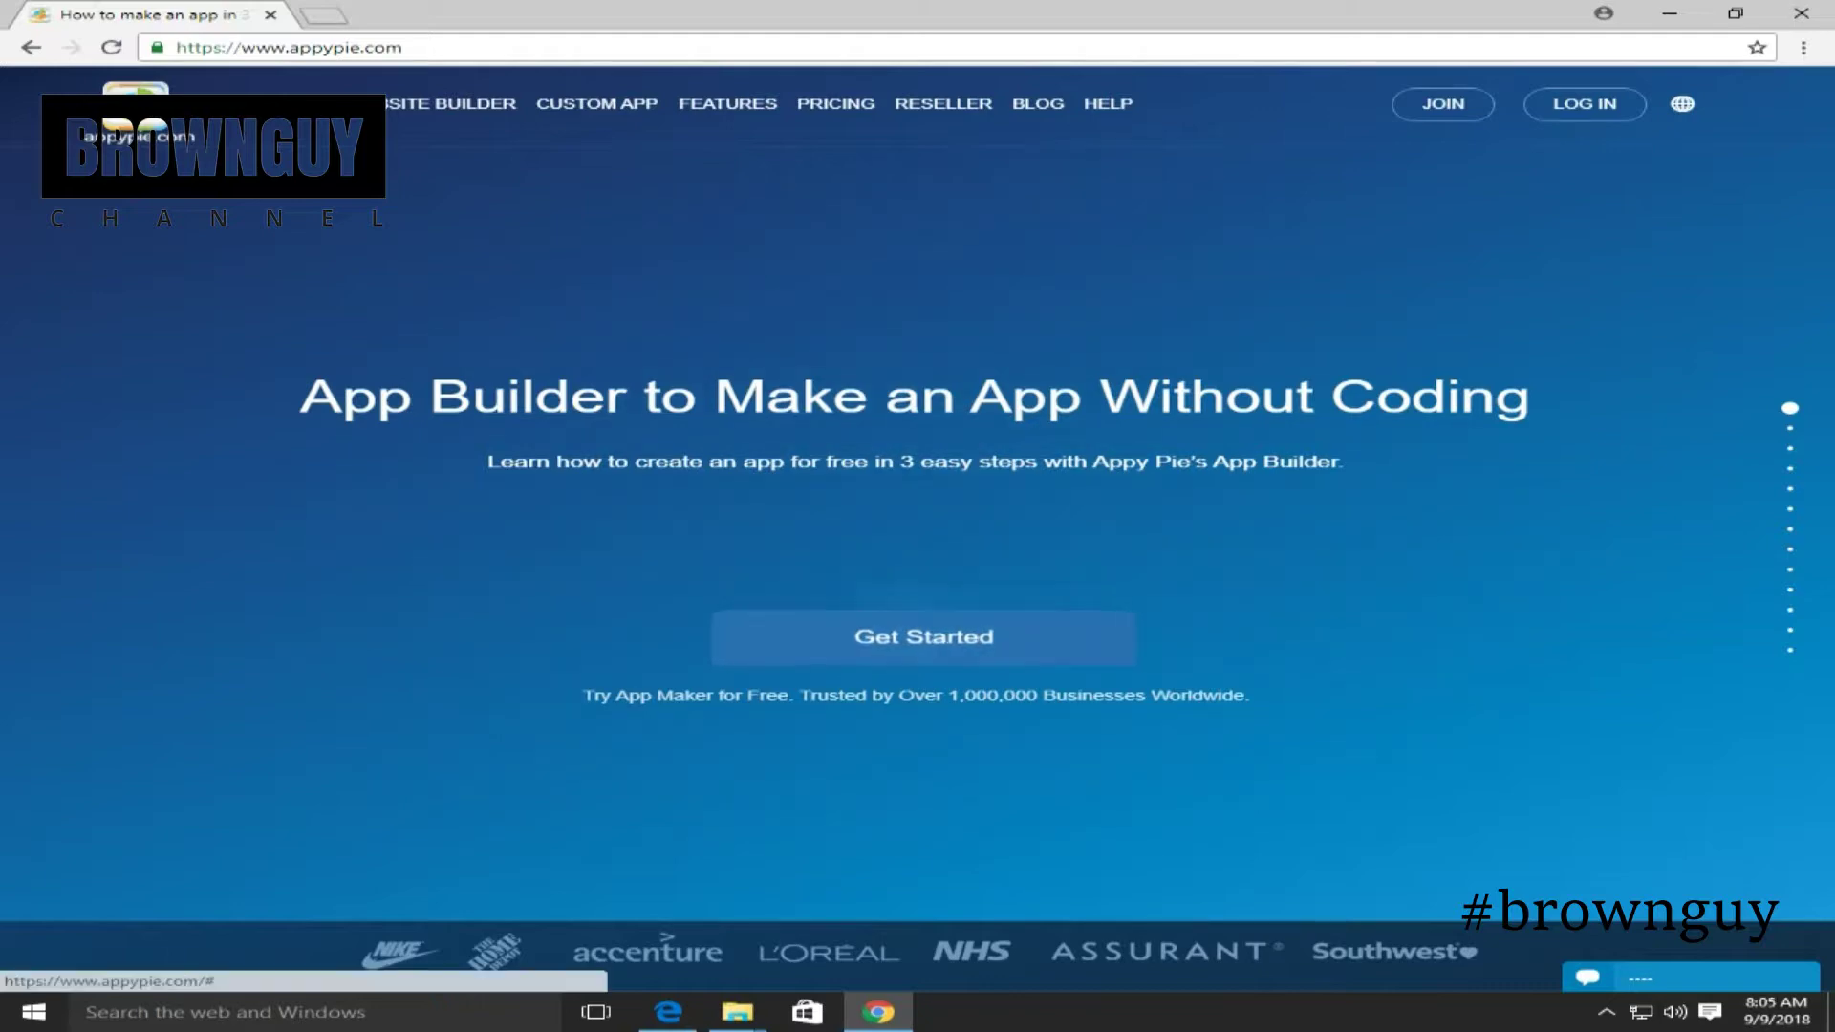
pyautogui.click(923, 636)
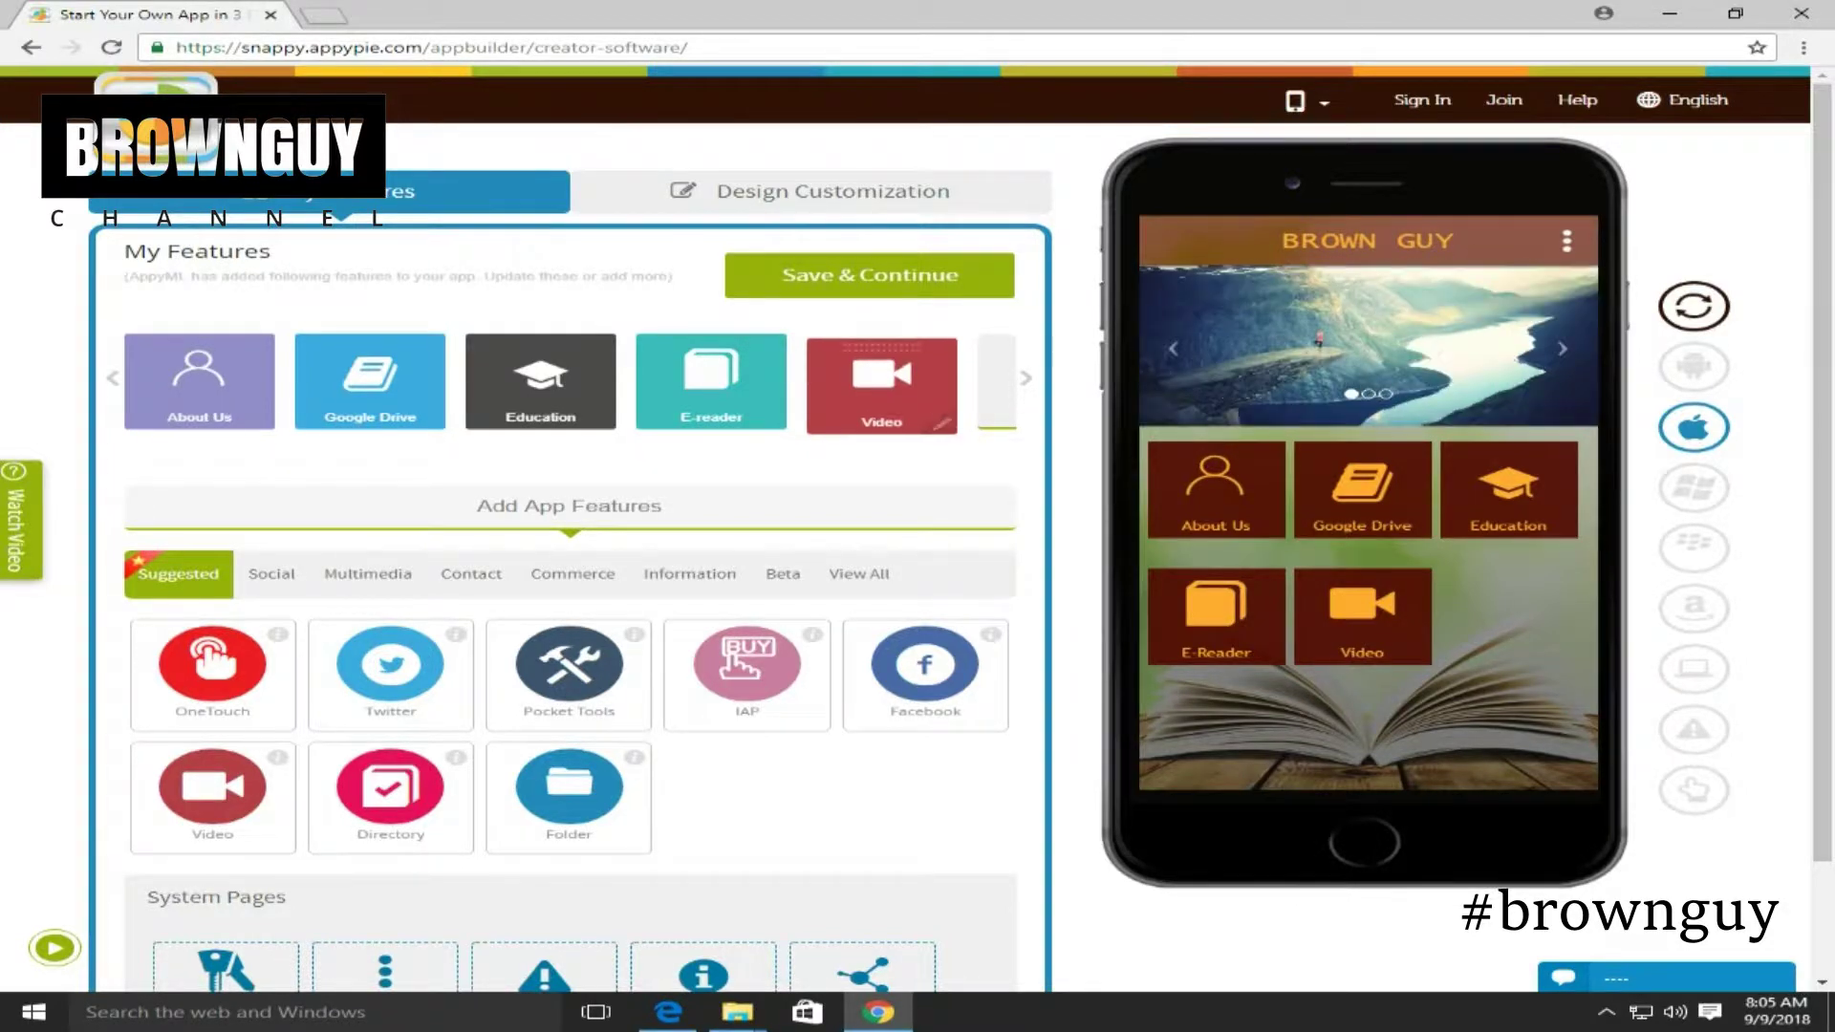
# Reset the existing BROWN GUY app so that app creation restarts from the beginning
pyautogui.moveTo(1300, 241); pyautogui.dragTo(1454, 241)
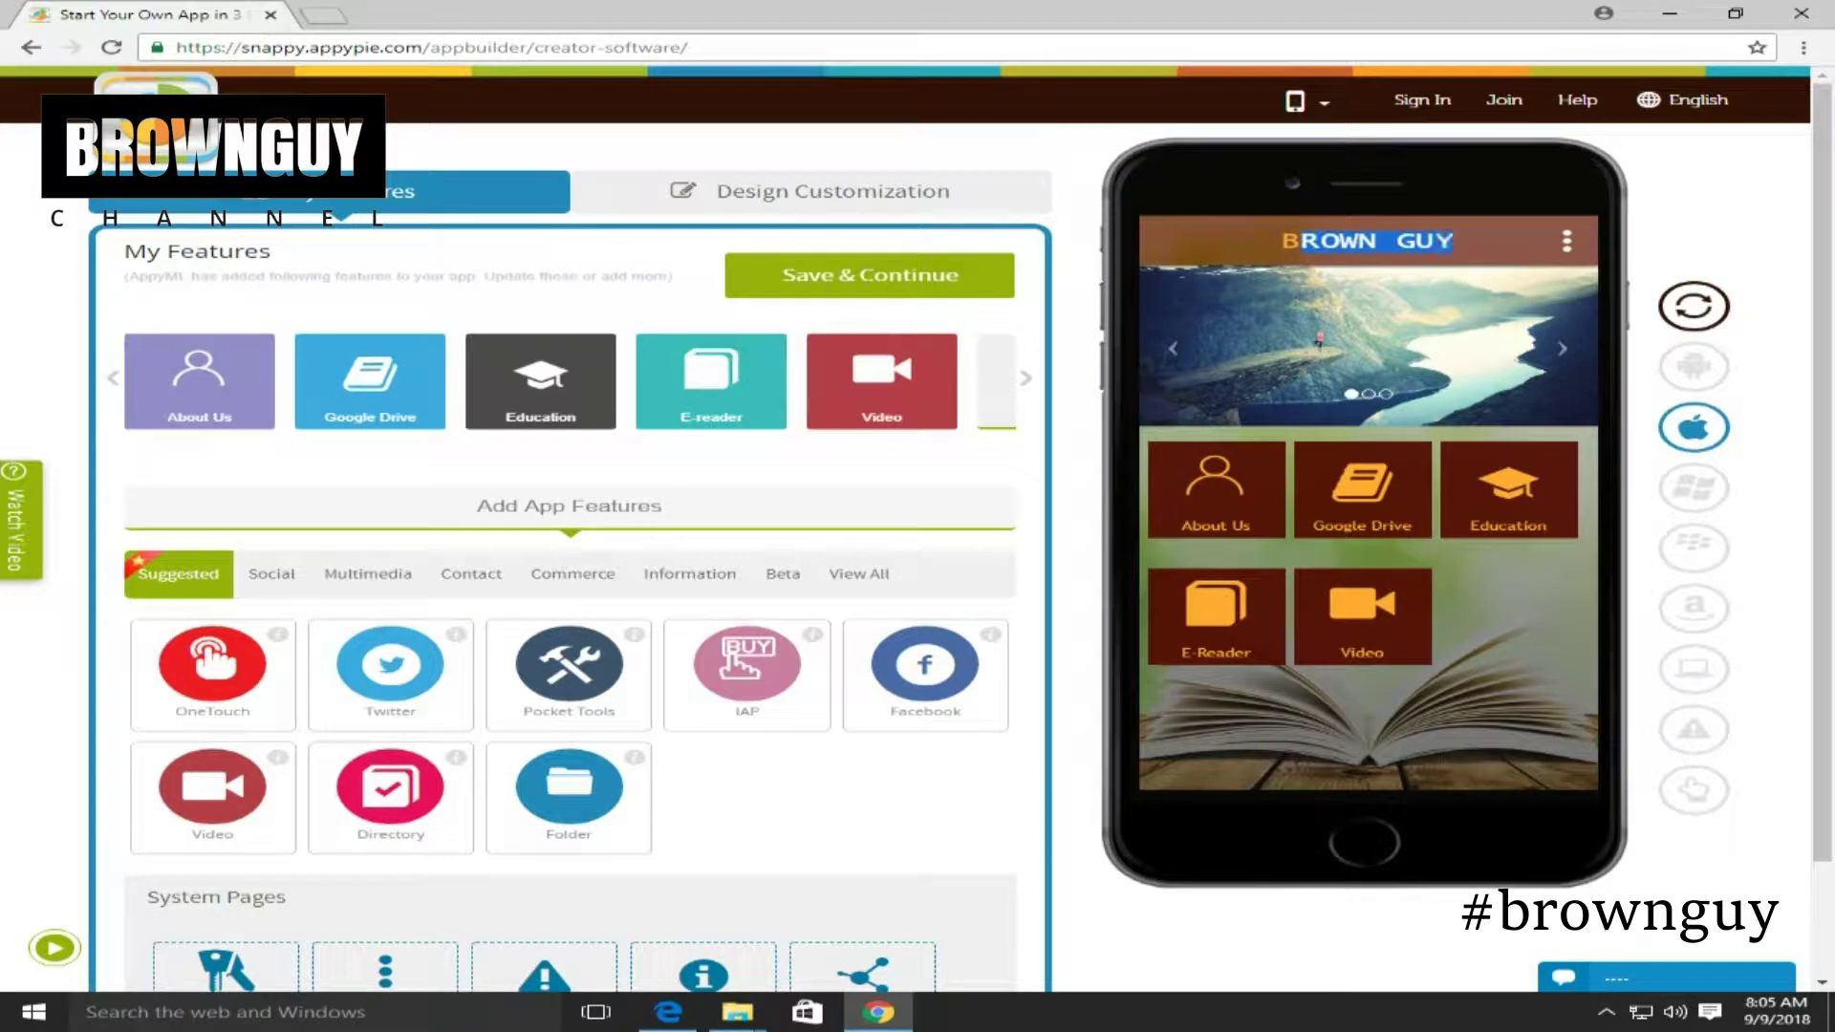
pyautogui.click(1462, 243)
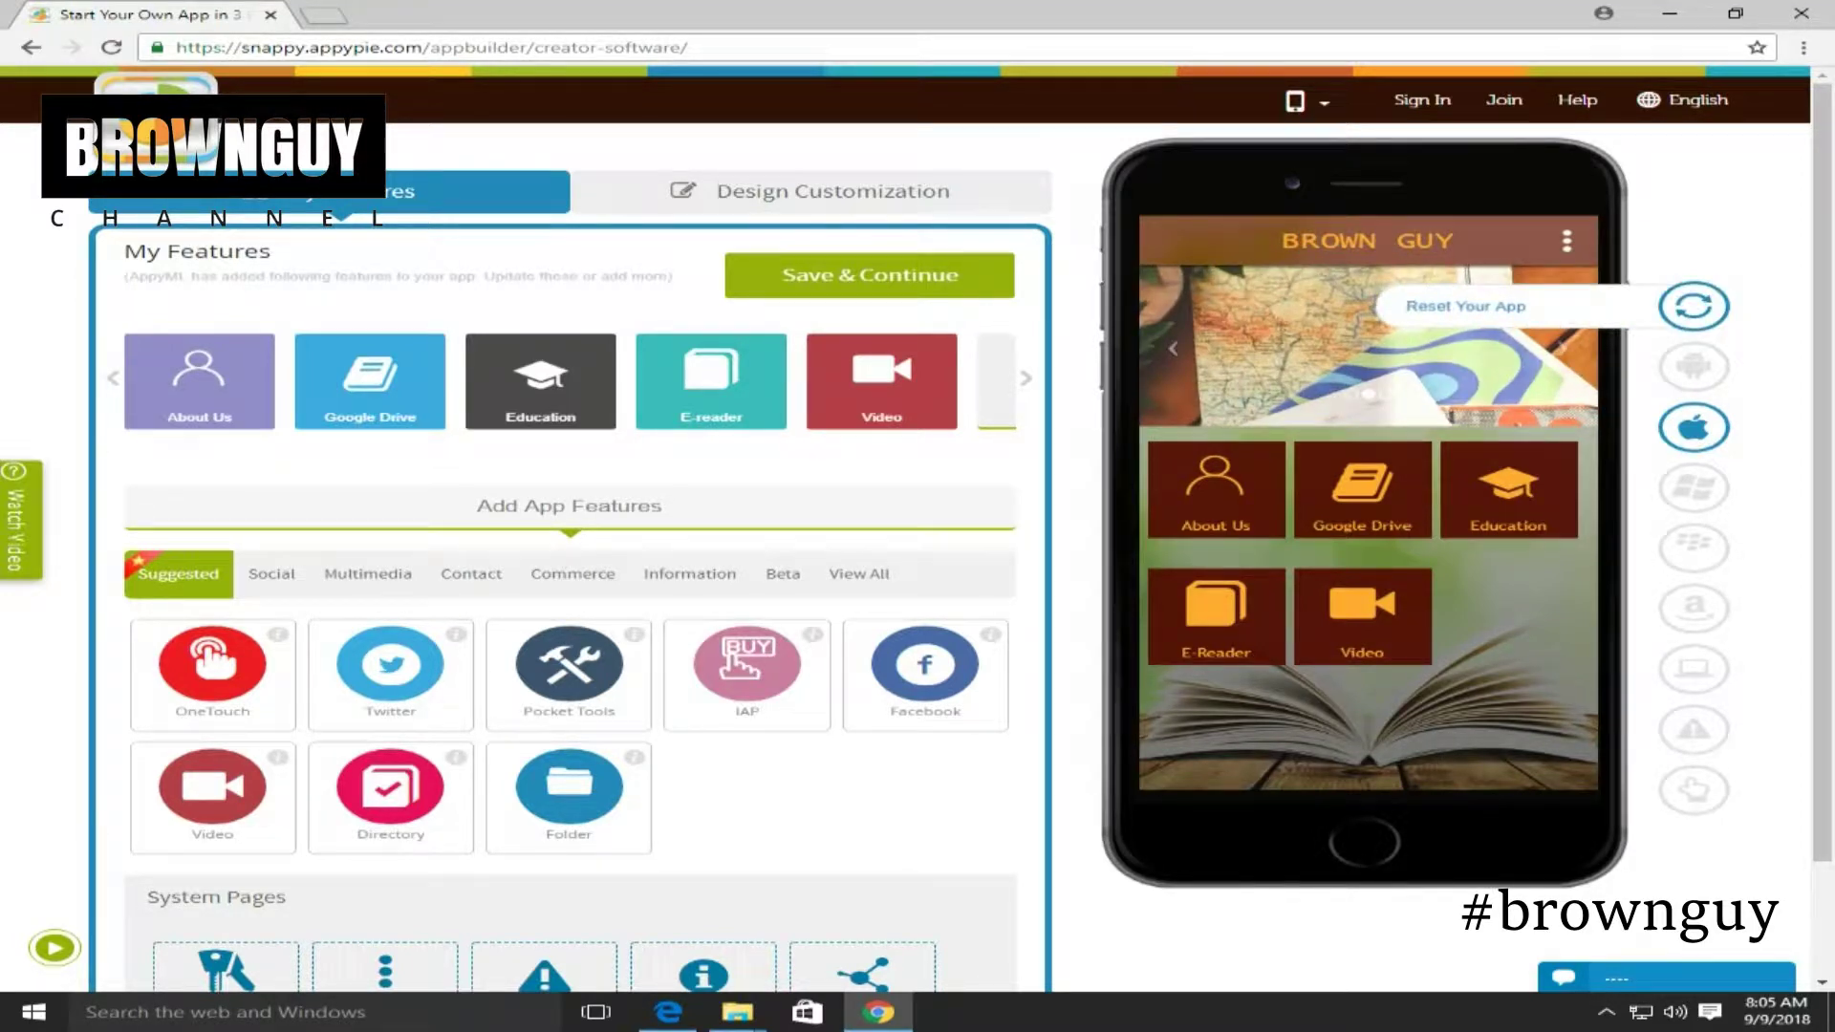
pyautogui.click(1694, 306)
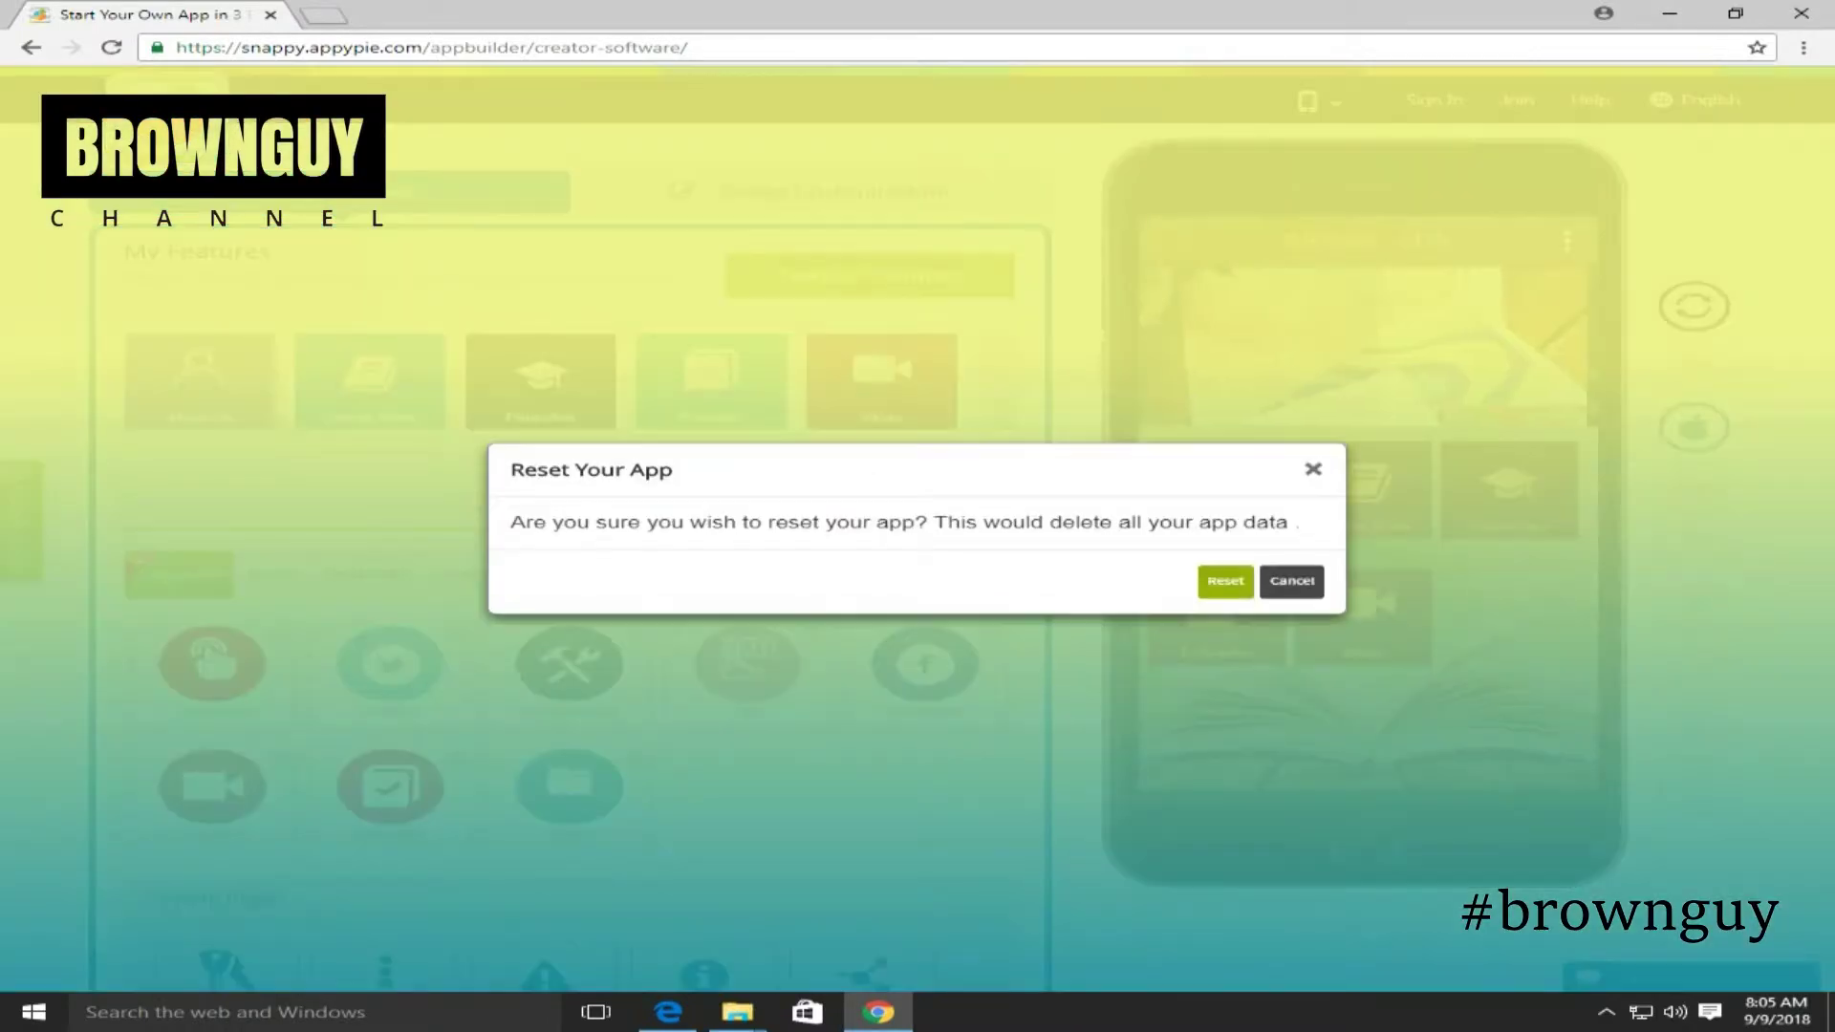
pyautogui.click(1291, 581)
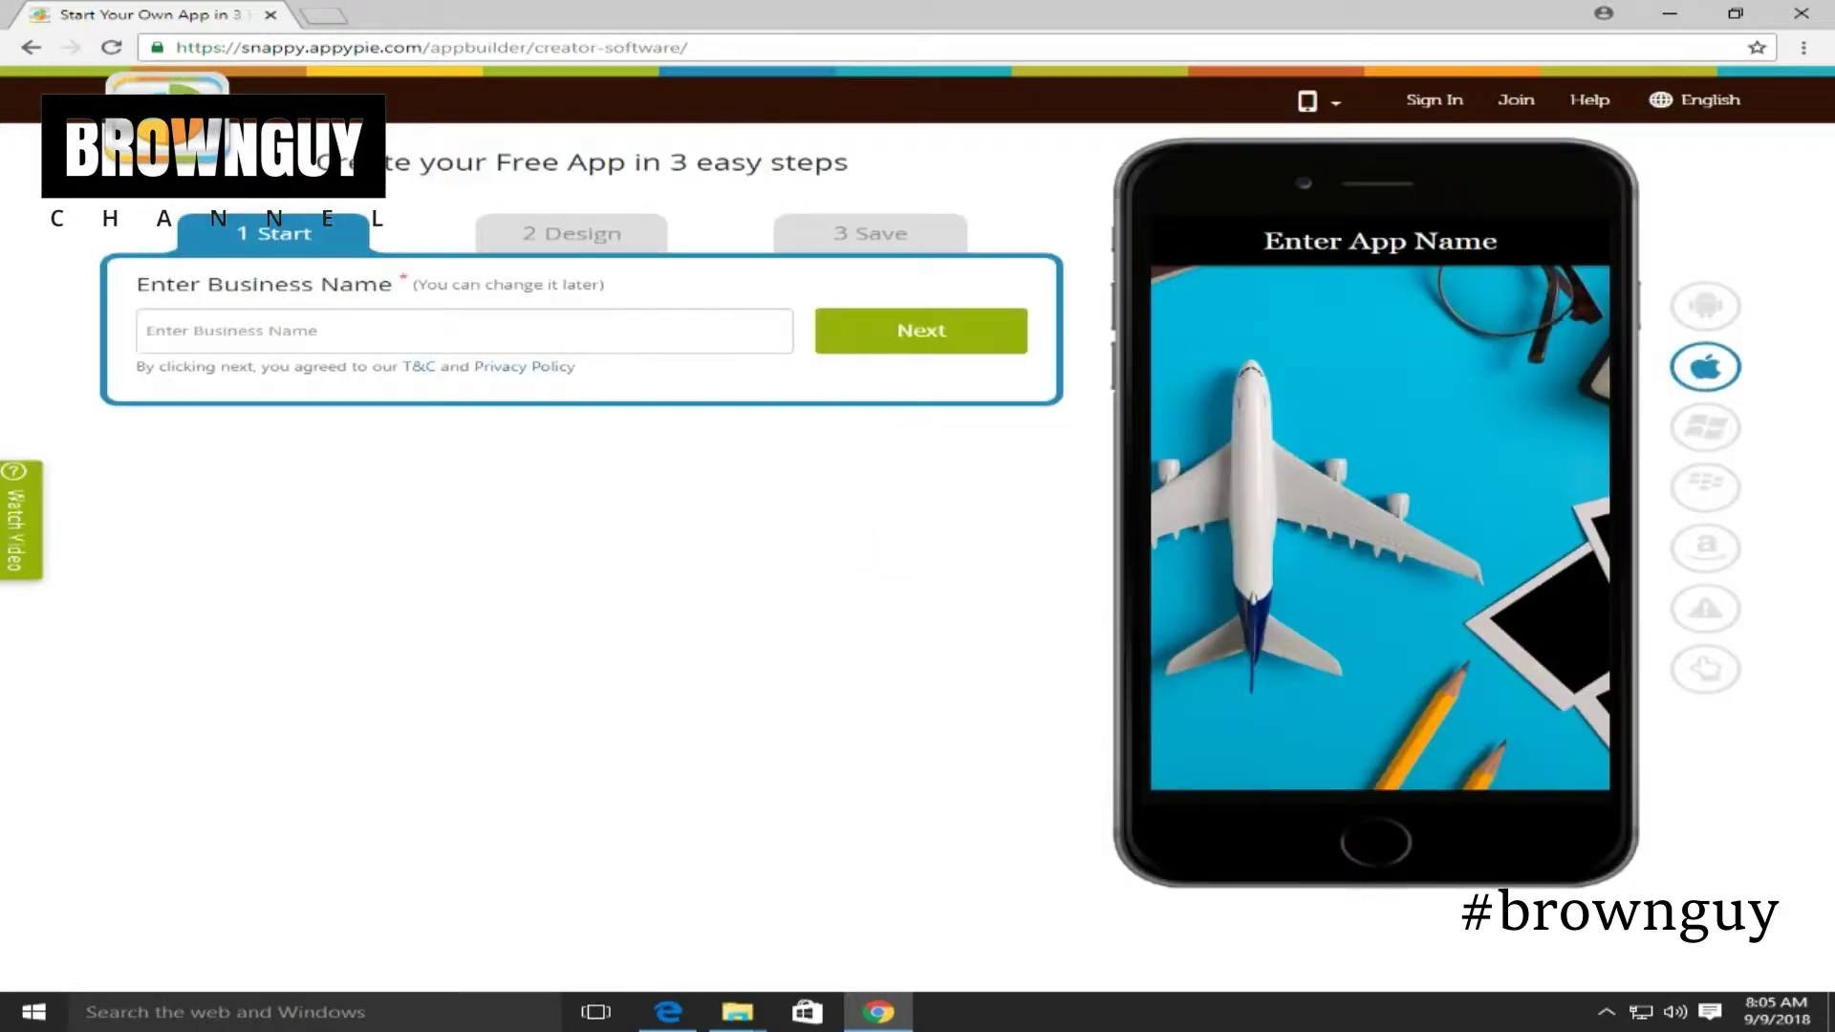
# Enter BROWN GUY as the business name and continue to the category selection
pyautogui.click(486, 334)
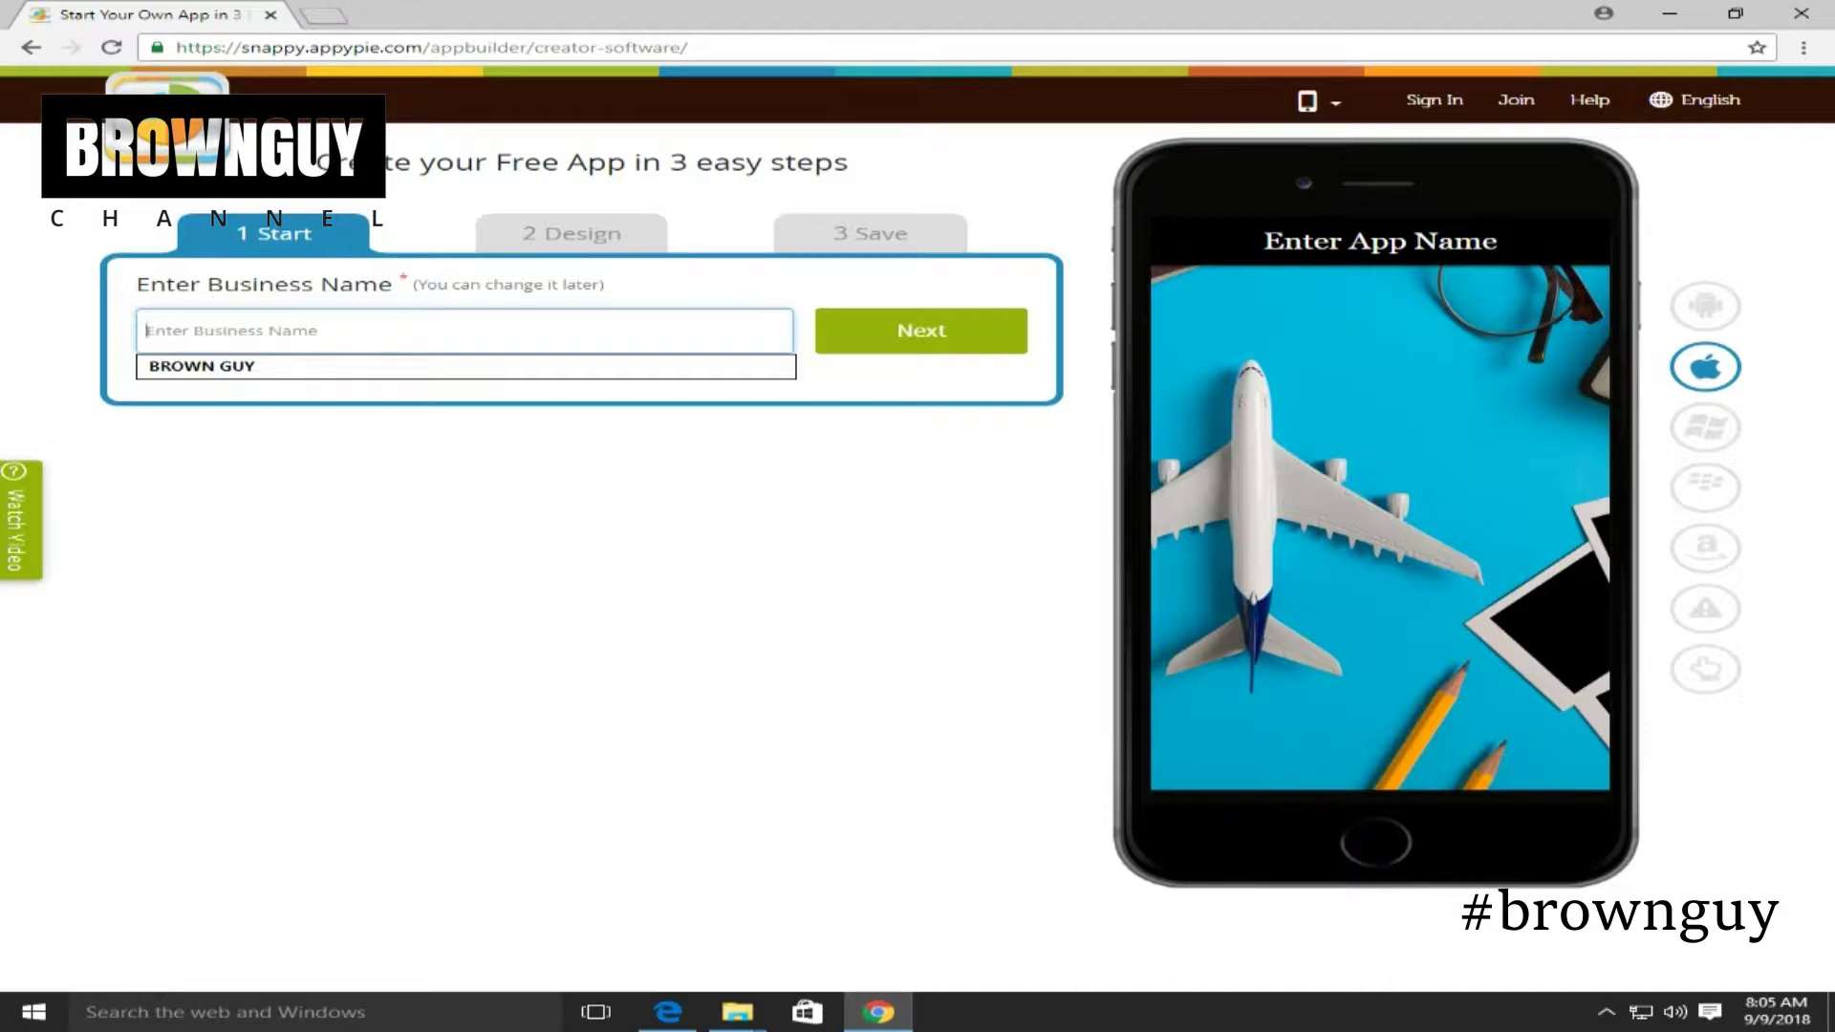
pyautogui.press('Down')
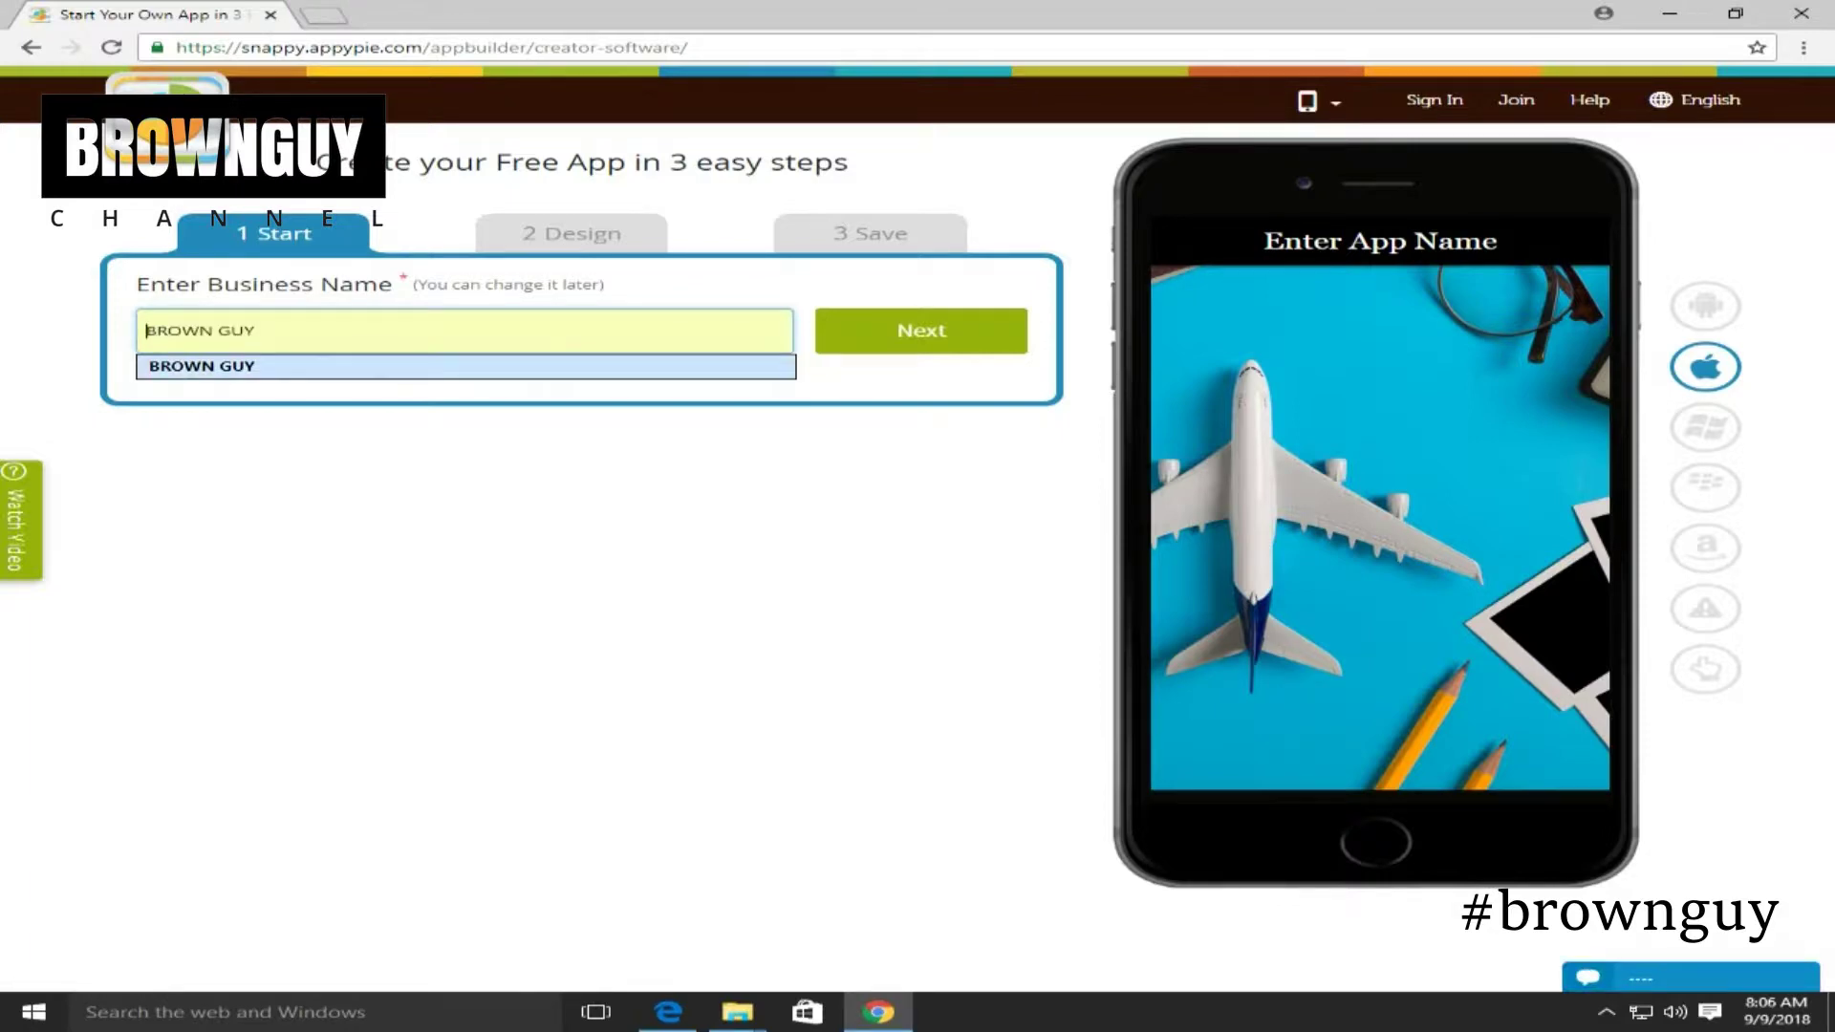
pyautogui.press('Return')
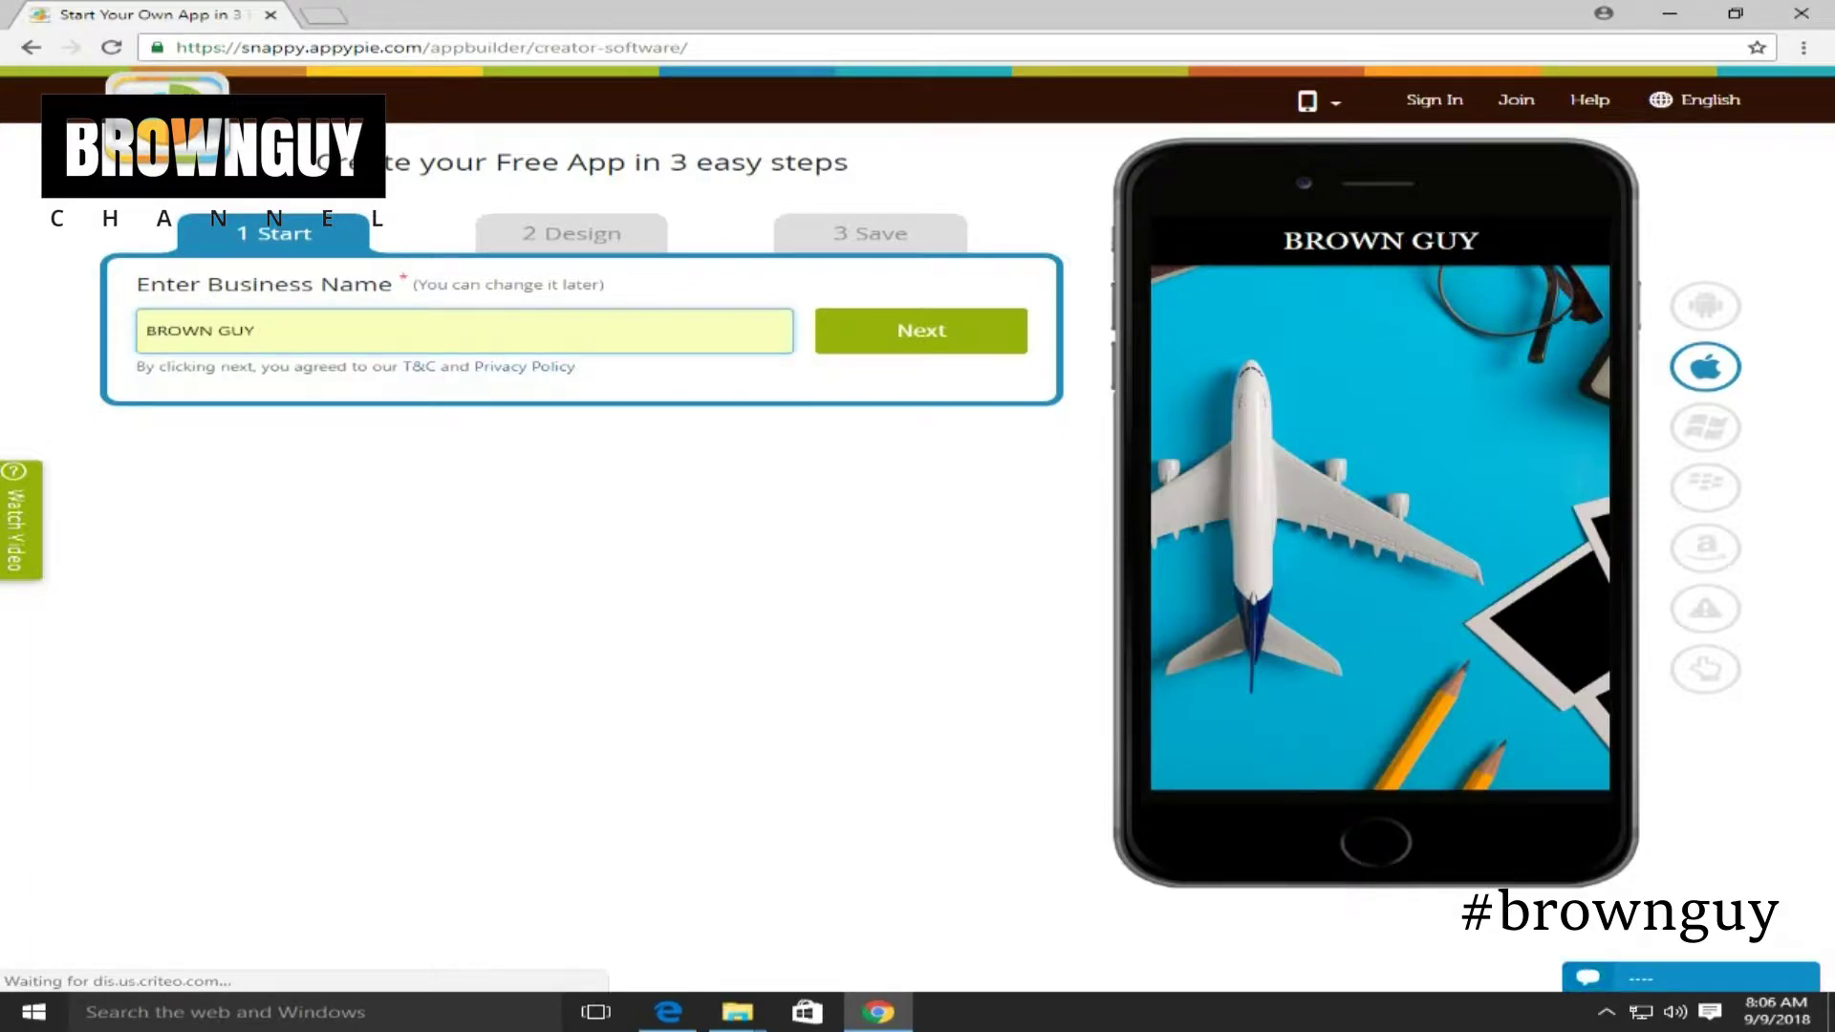
pyautogui.tripleClick(465, 331)
pyautogui.click(256, 331)
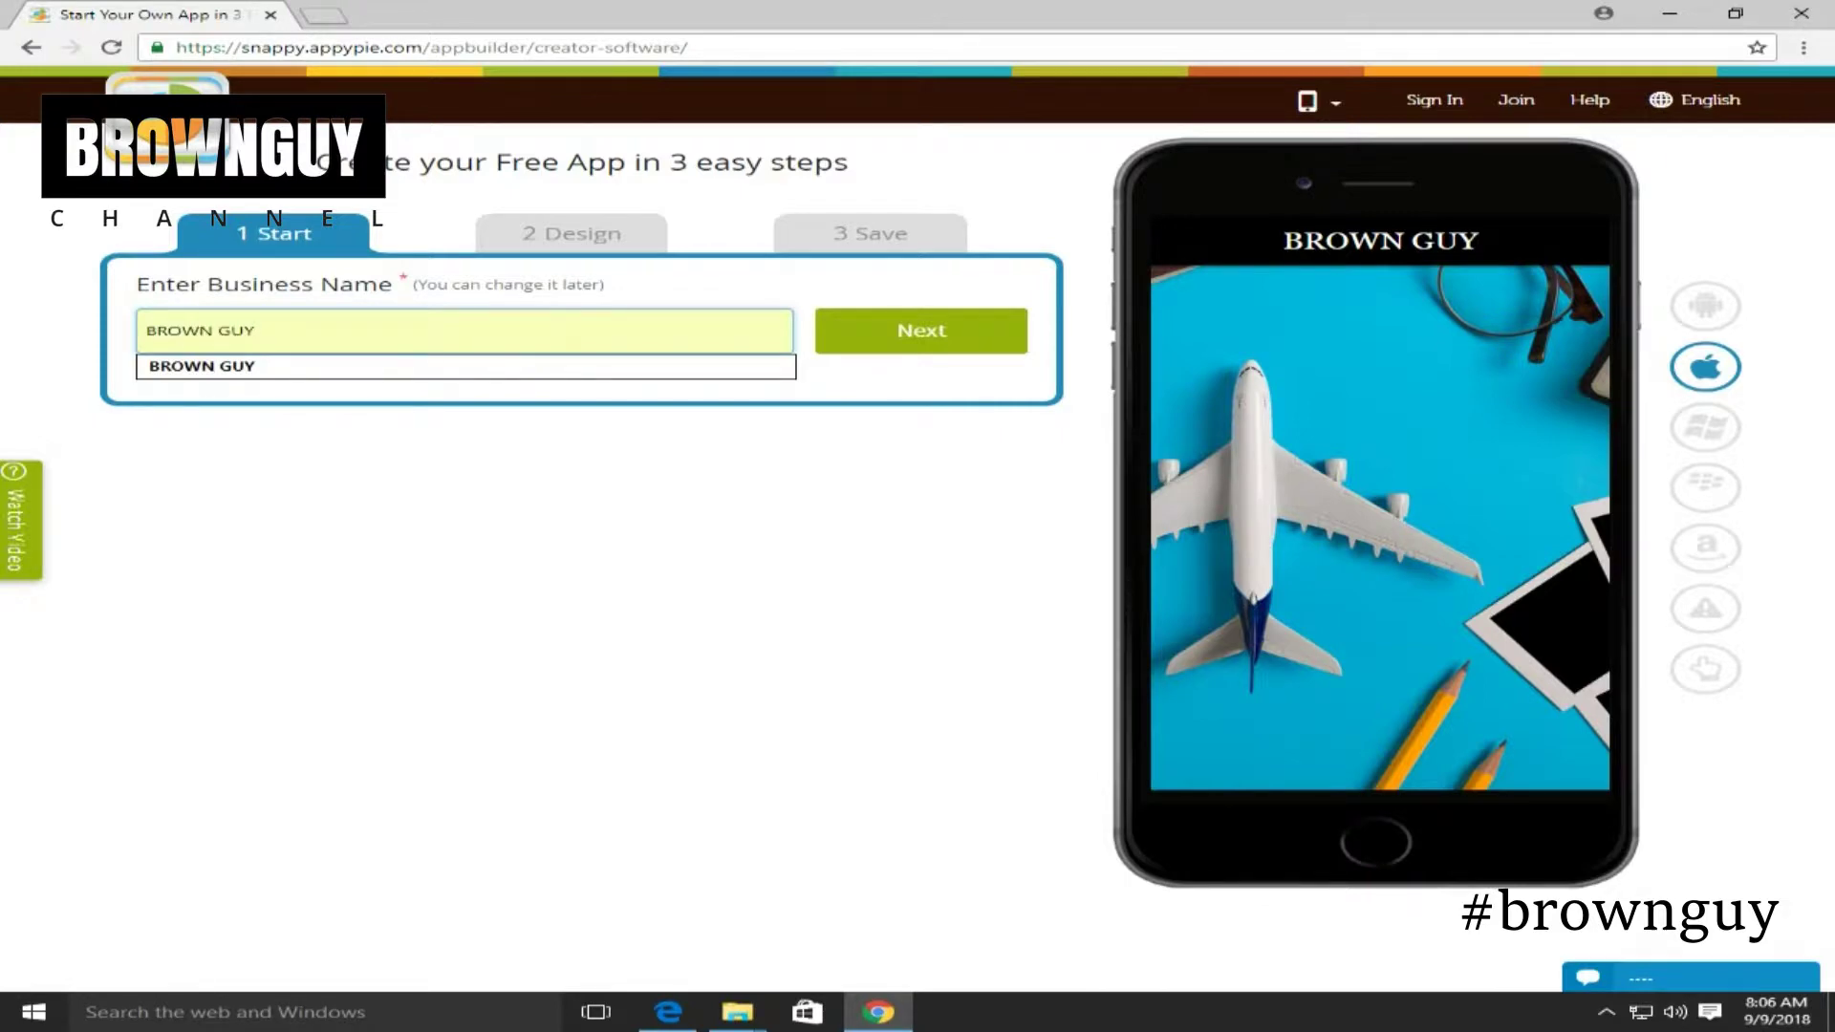
pyautogui.click(921, 331)
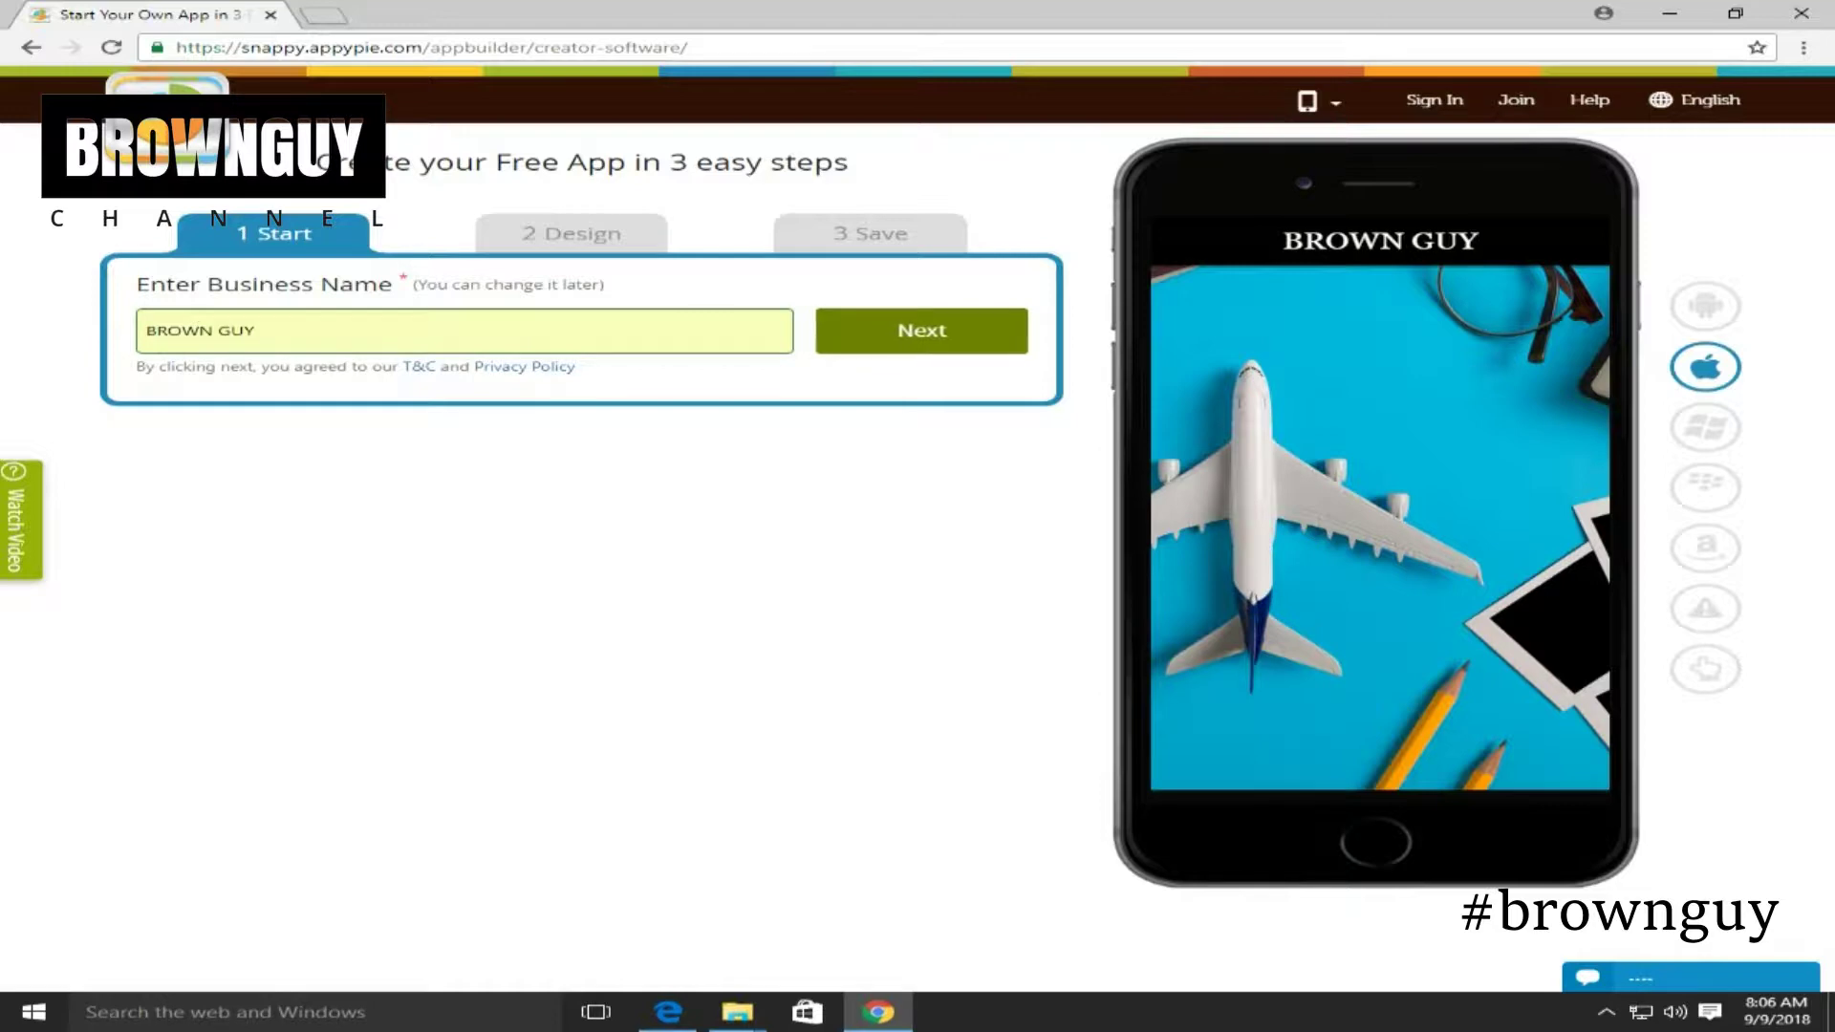
pyautogui.moveTo(1283, 241); pyautogui.dragTo(1479, 241)
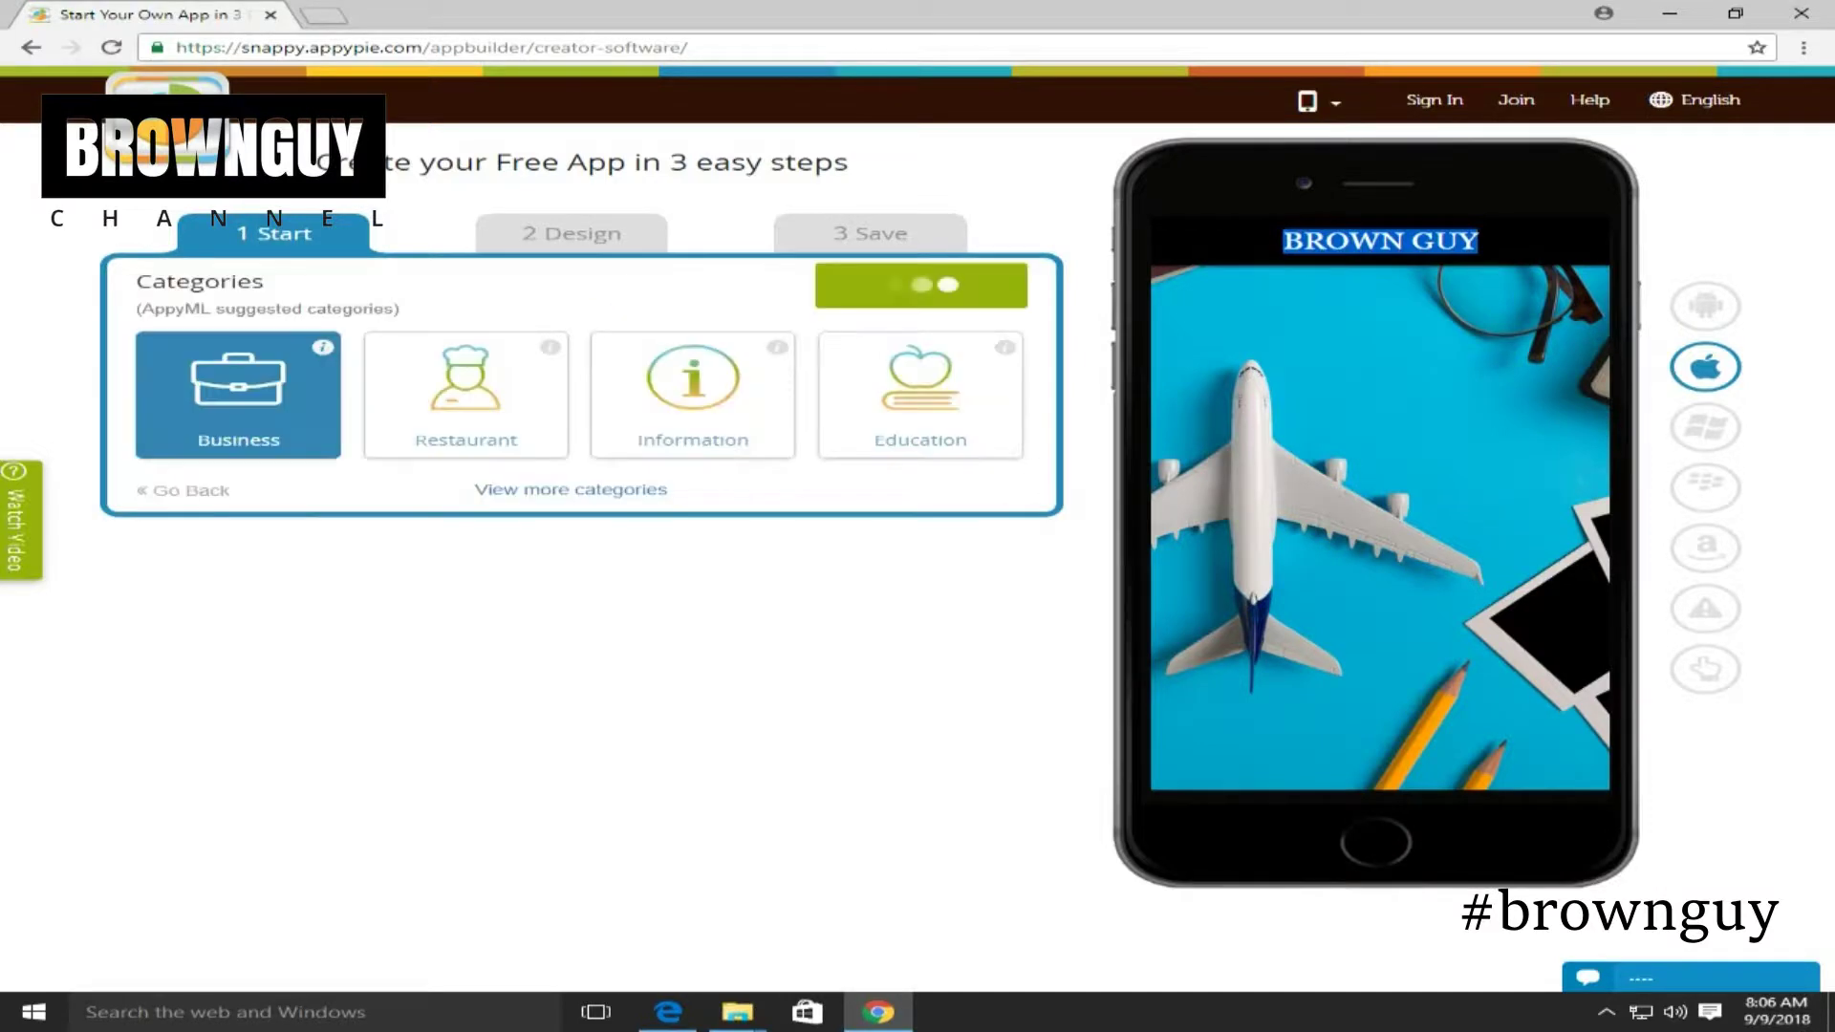
pyautogui.click(1478, 241)
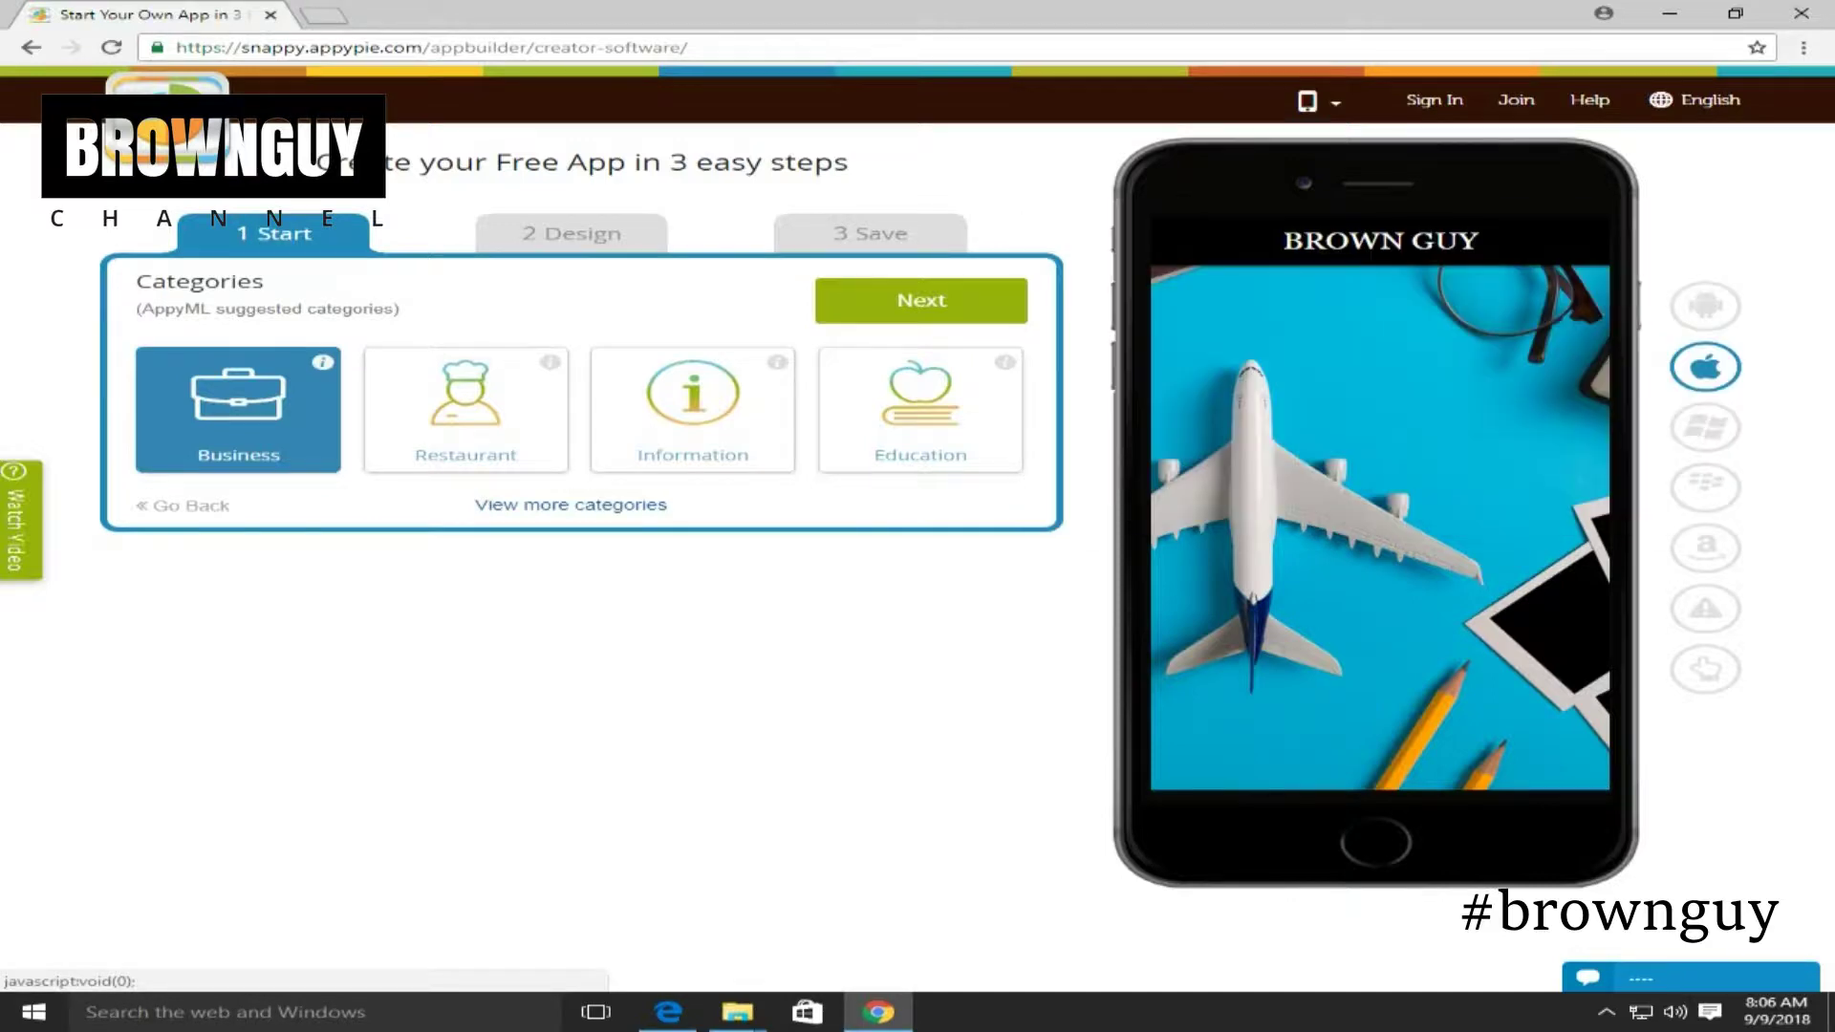
# Expand the full category list, choose the Education category for the app and continue to the design stage
pyautogui.click(570, 505)
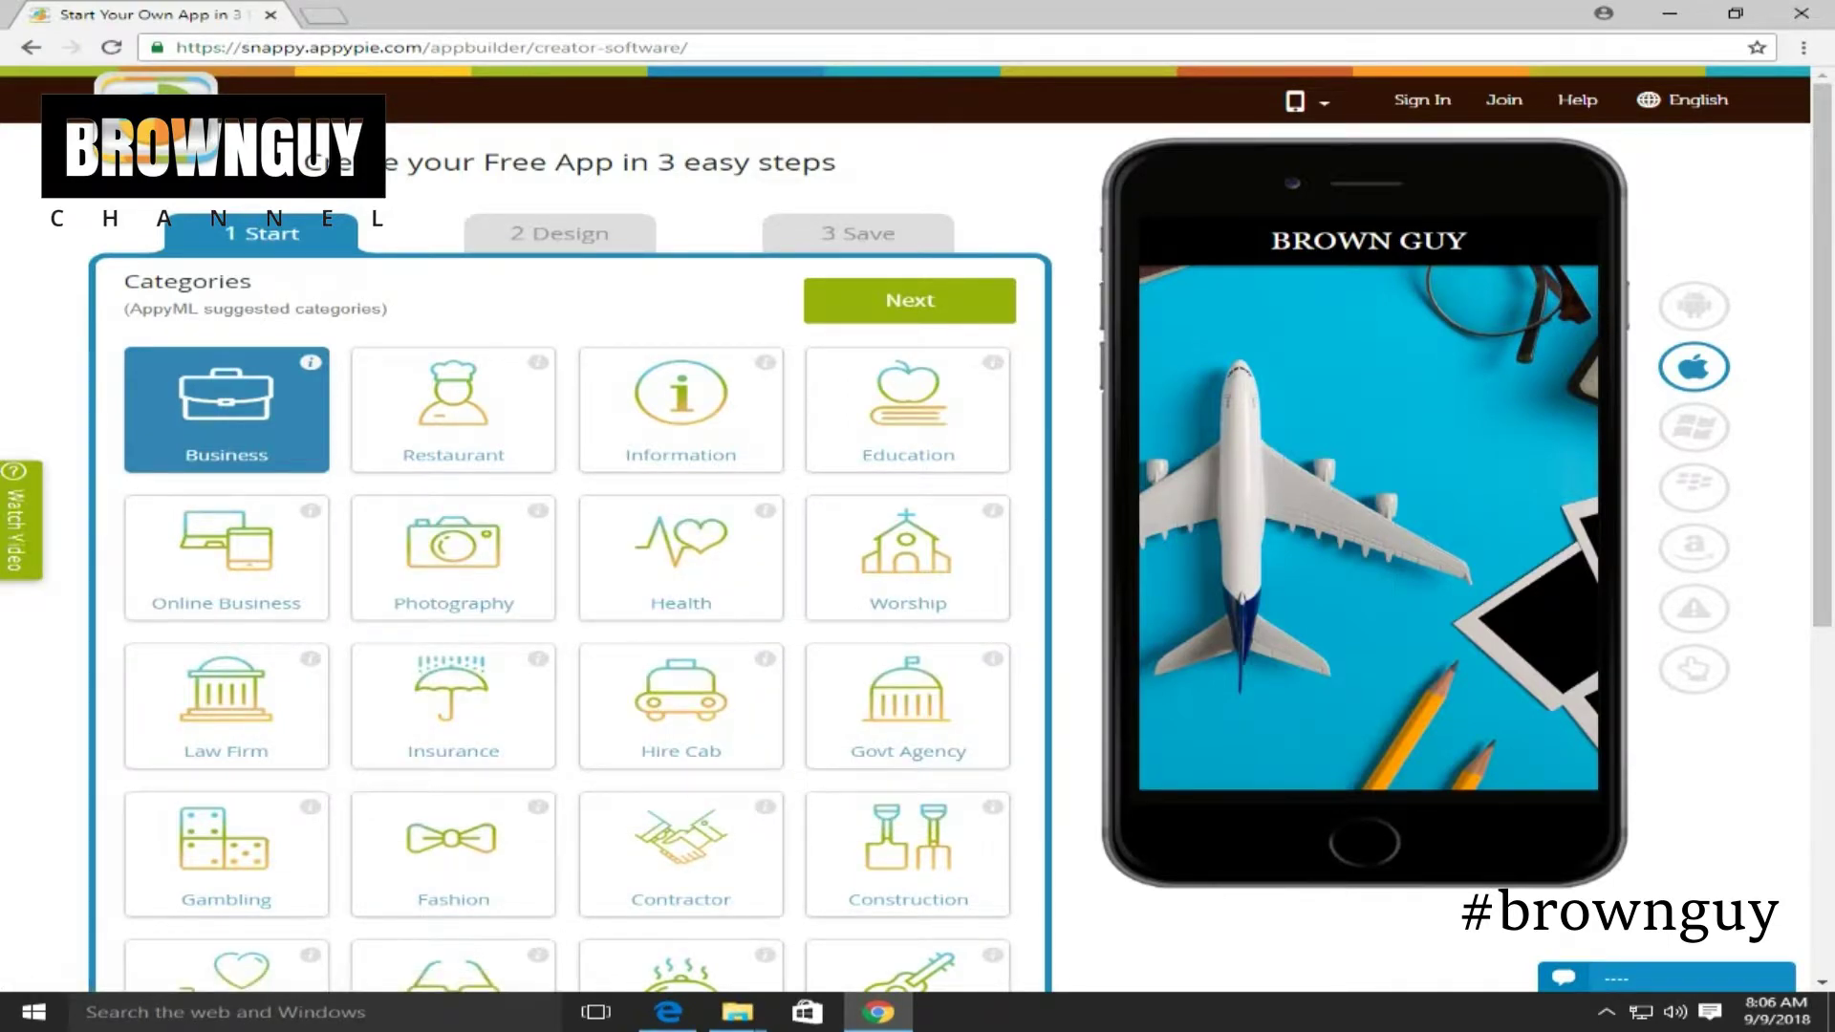
pyautogui.scroll(-1, 918, 555)
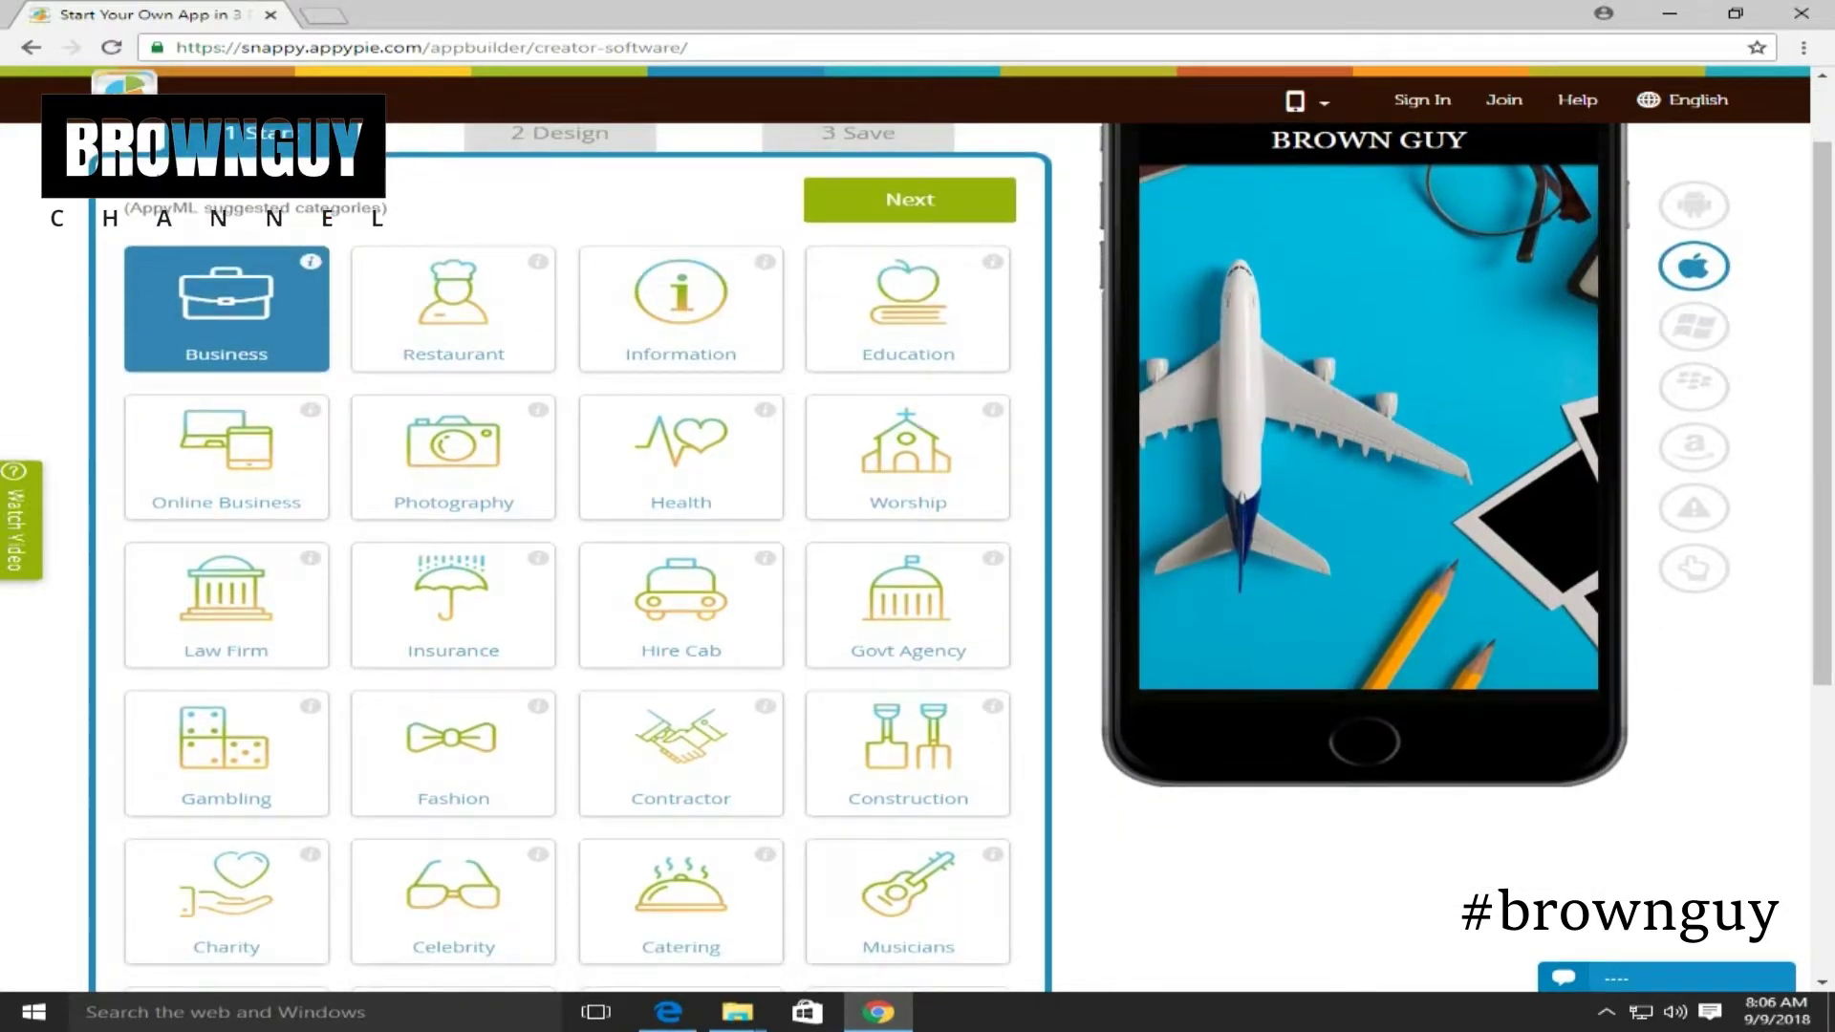
pyautogui.moveTo(311, 706)
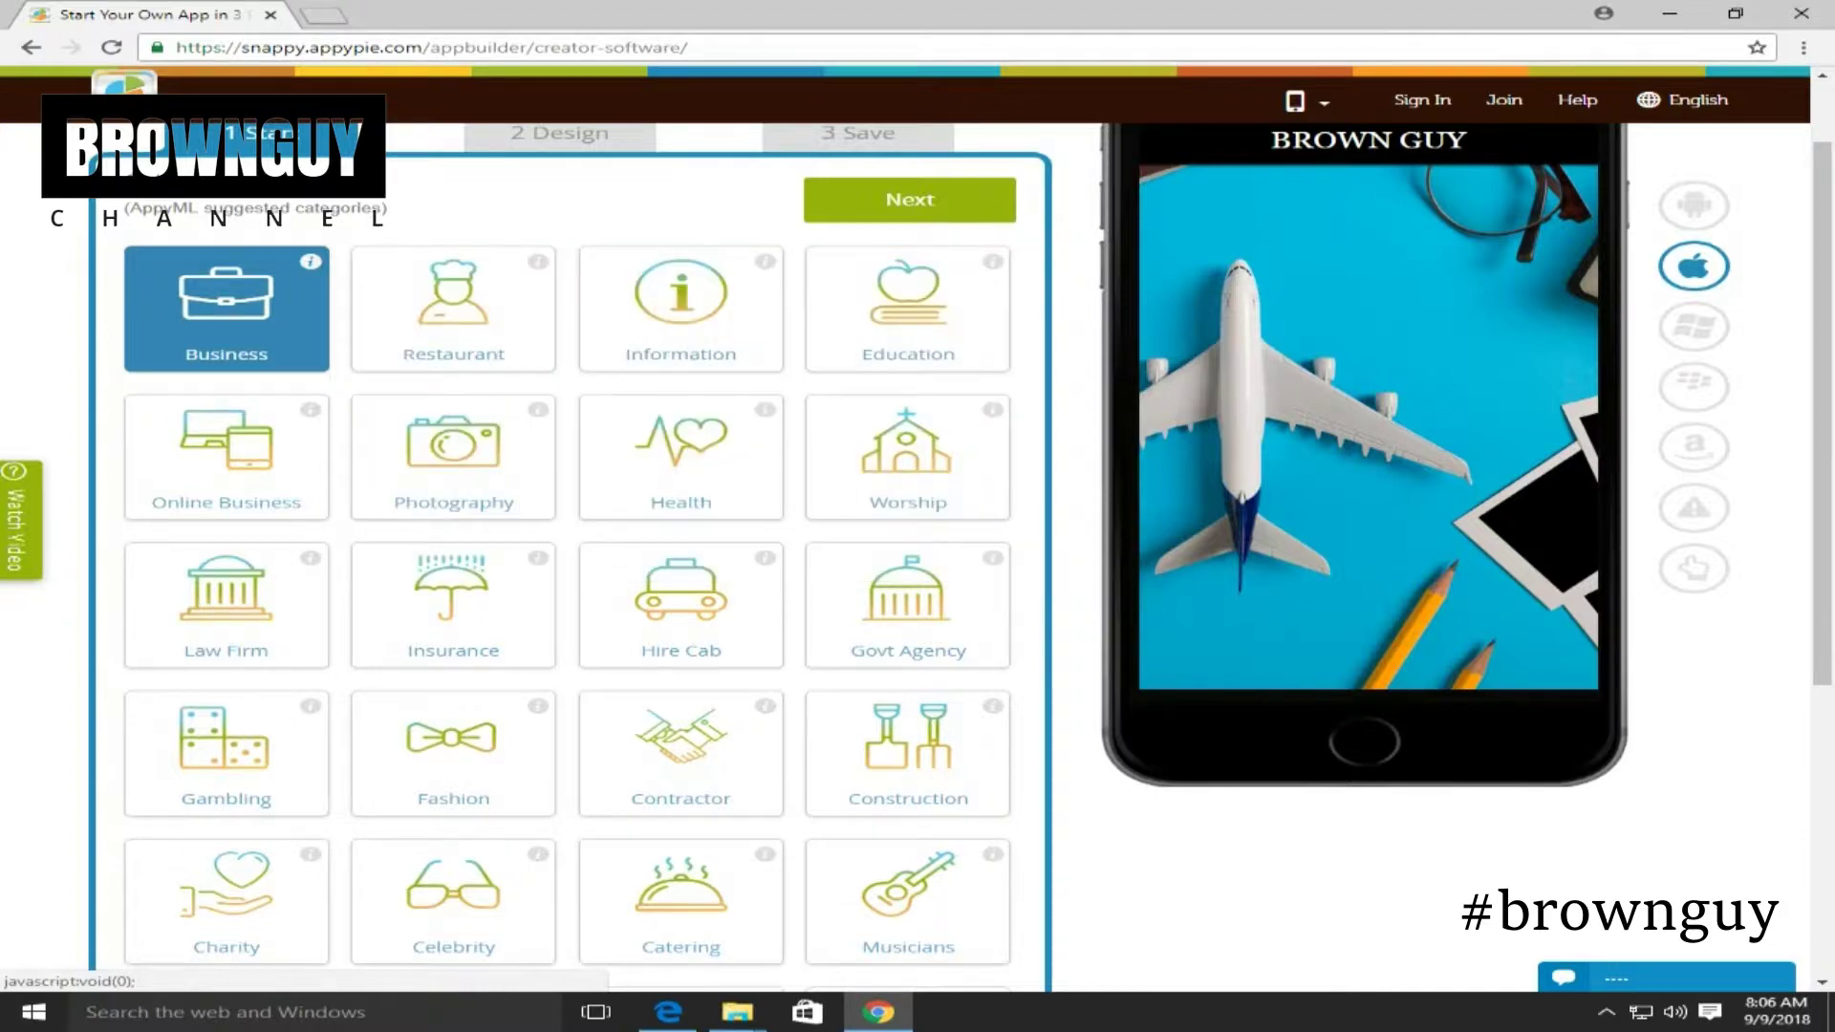
pyautogui.moveTo(994, 854)
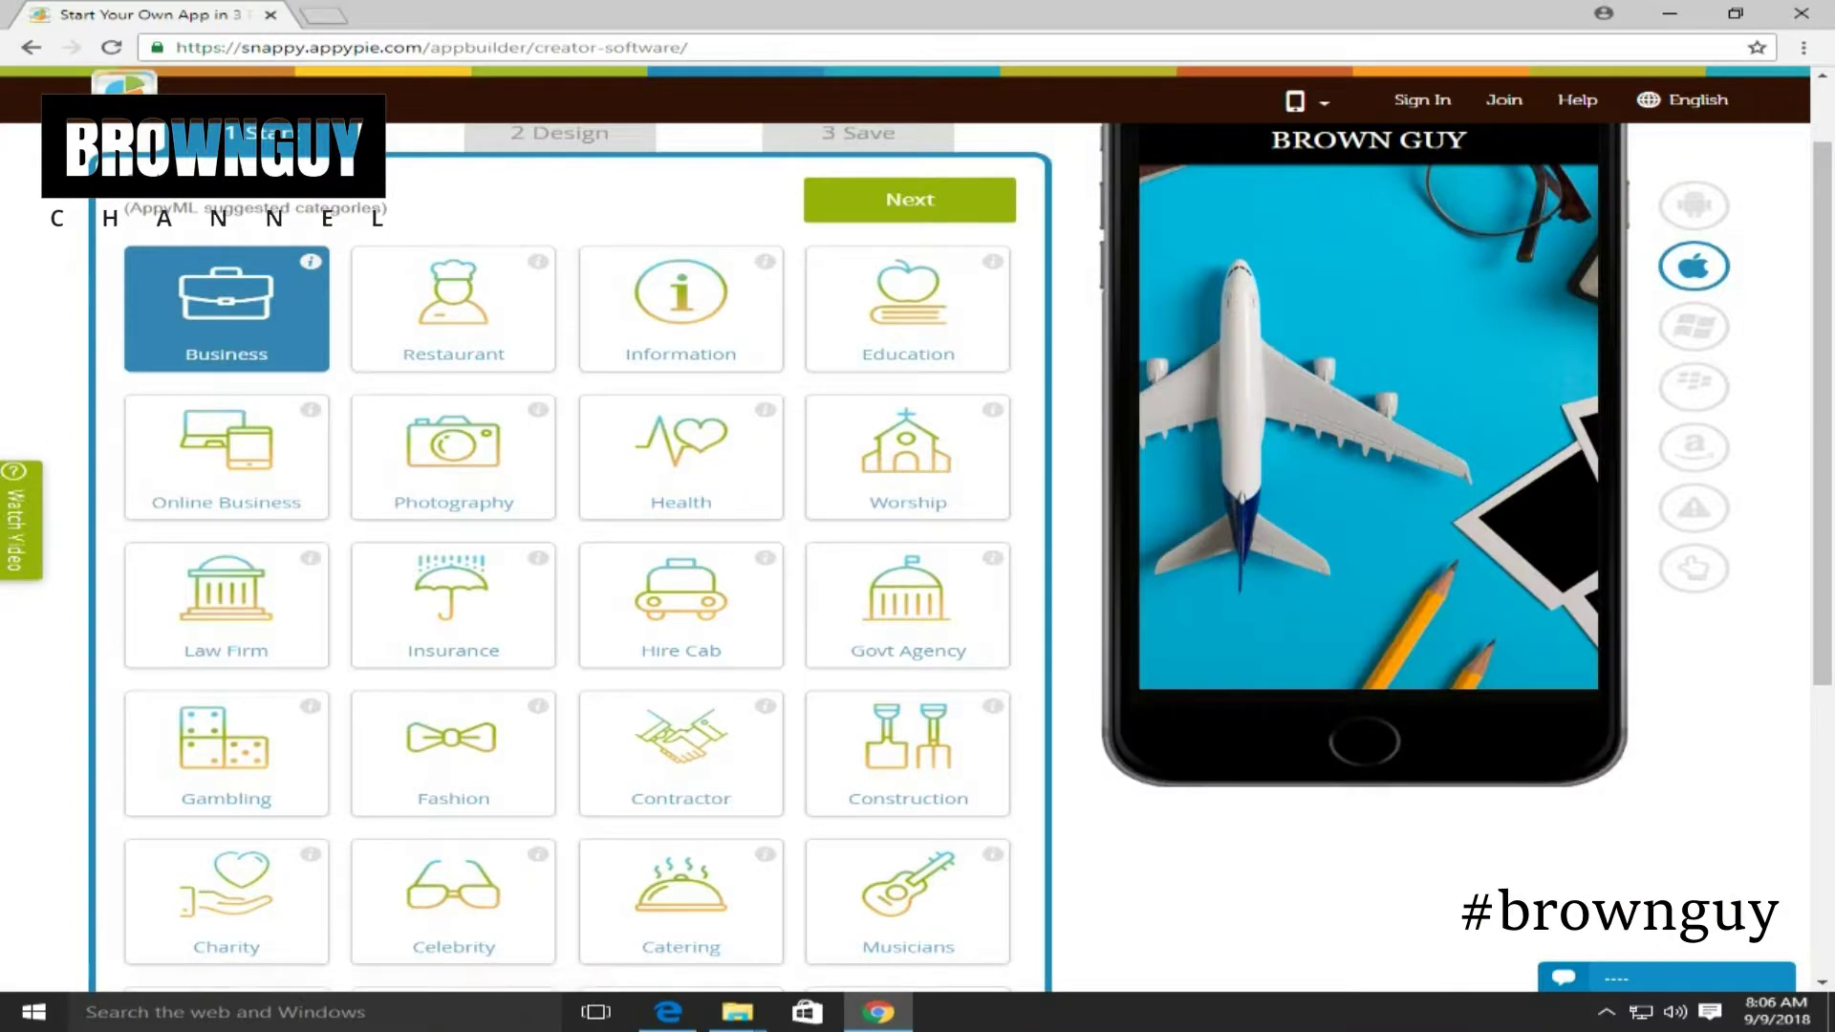
pyautogui.moveTo(310, 705)
pyautogui.moveTo(994, 261)
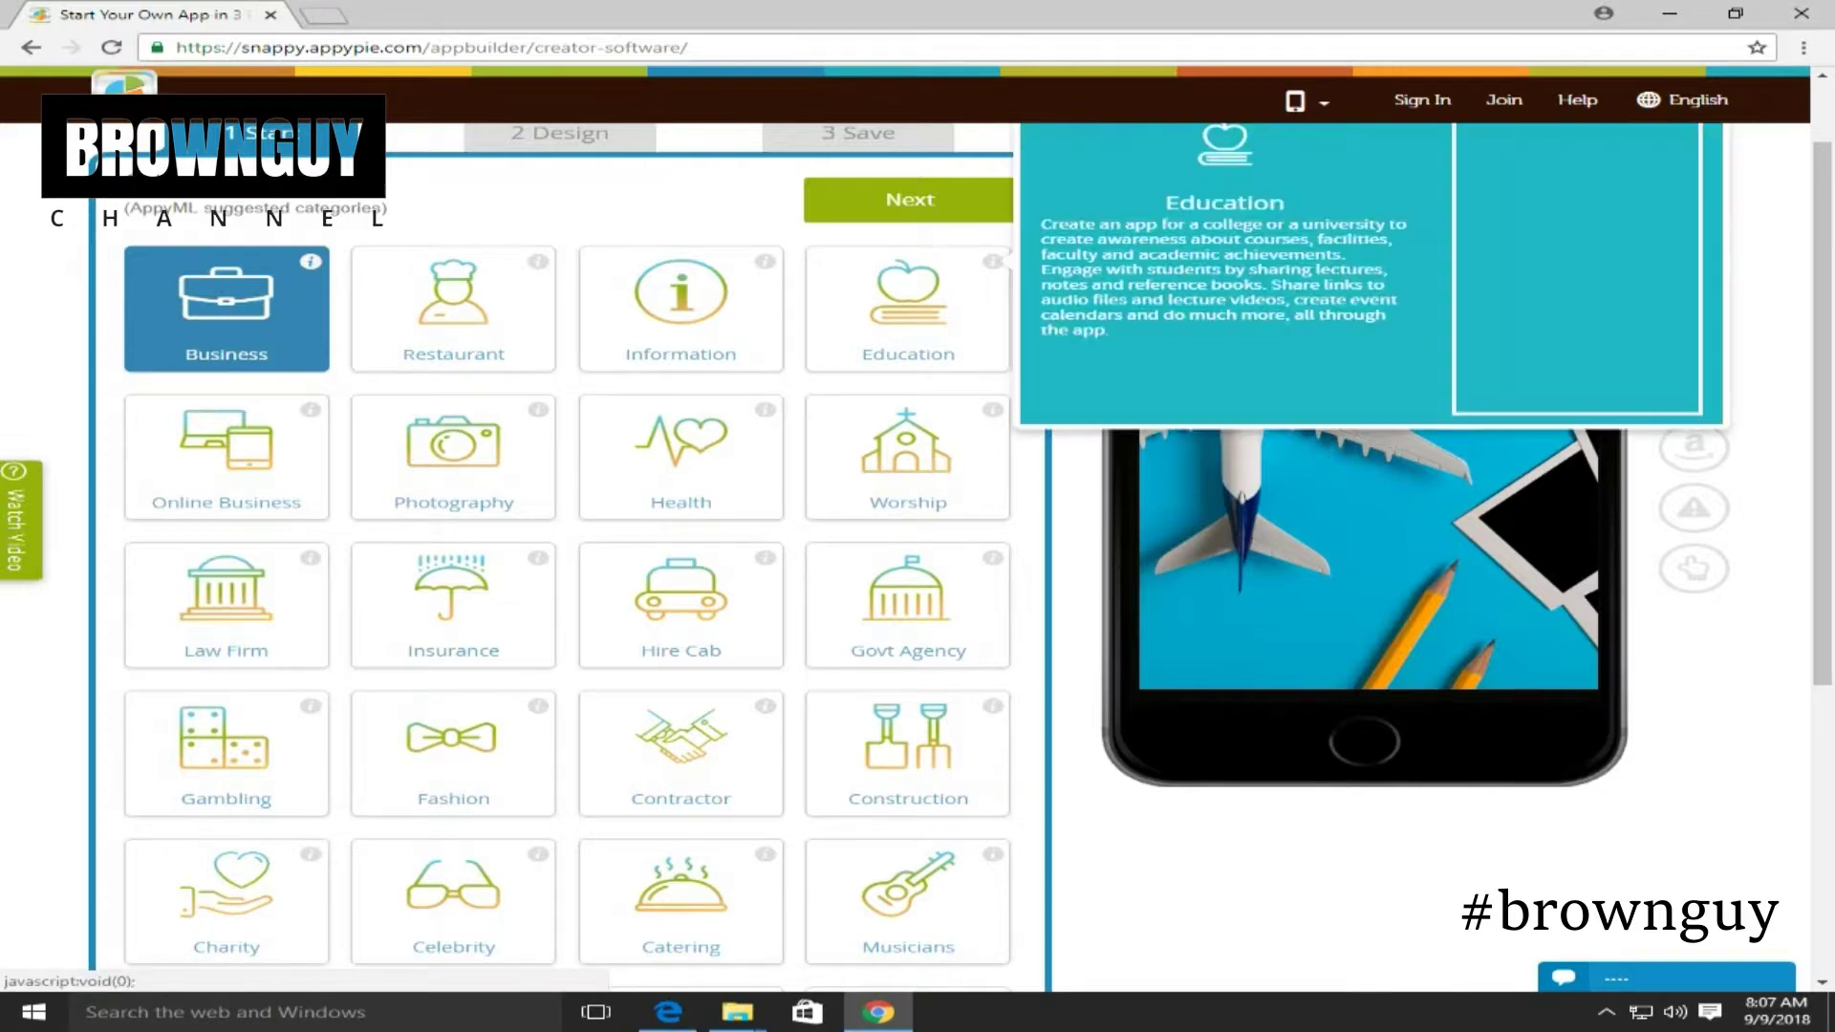
pyautogui.click(907, 308)
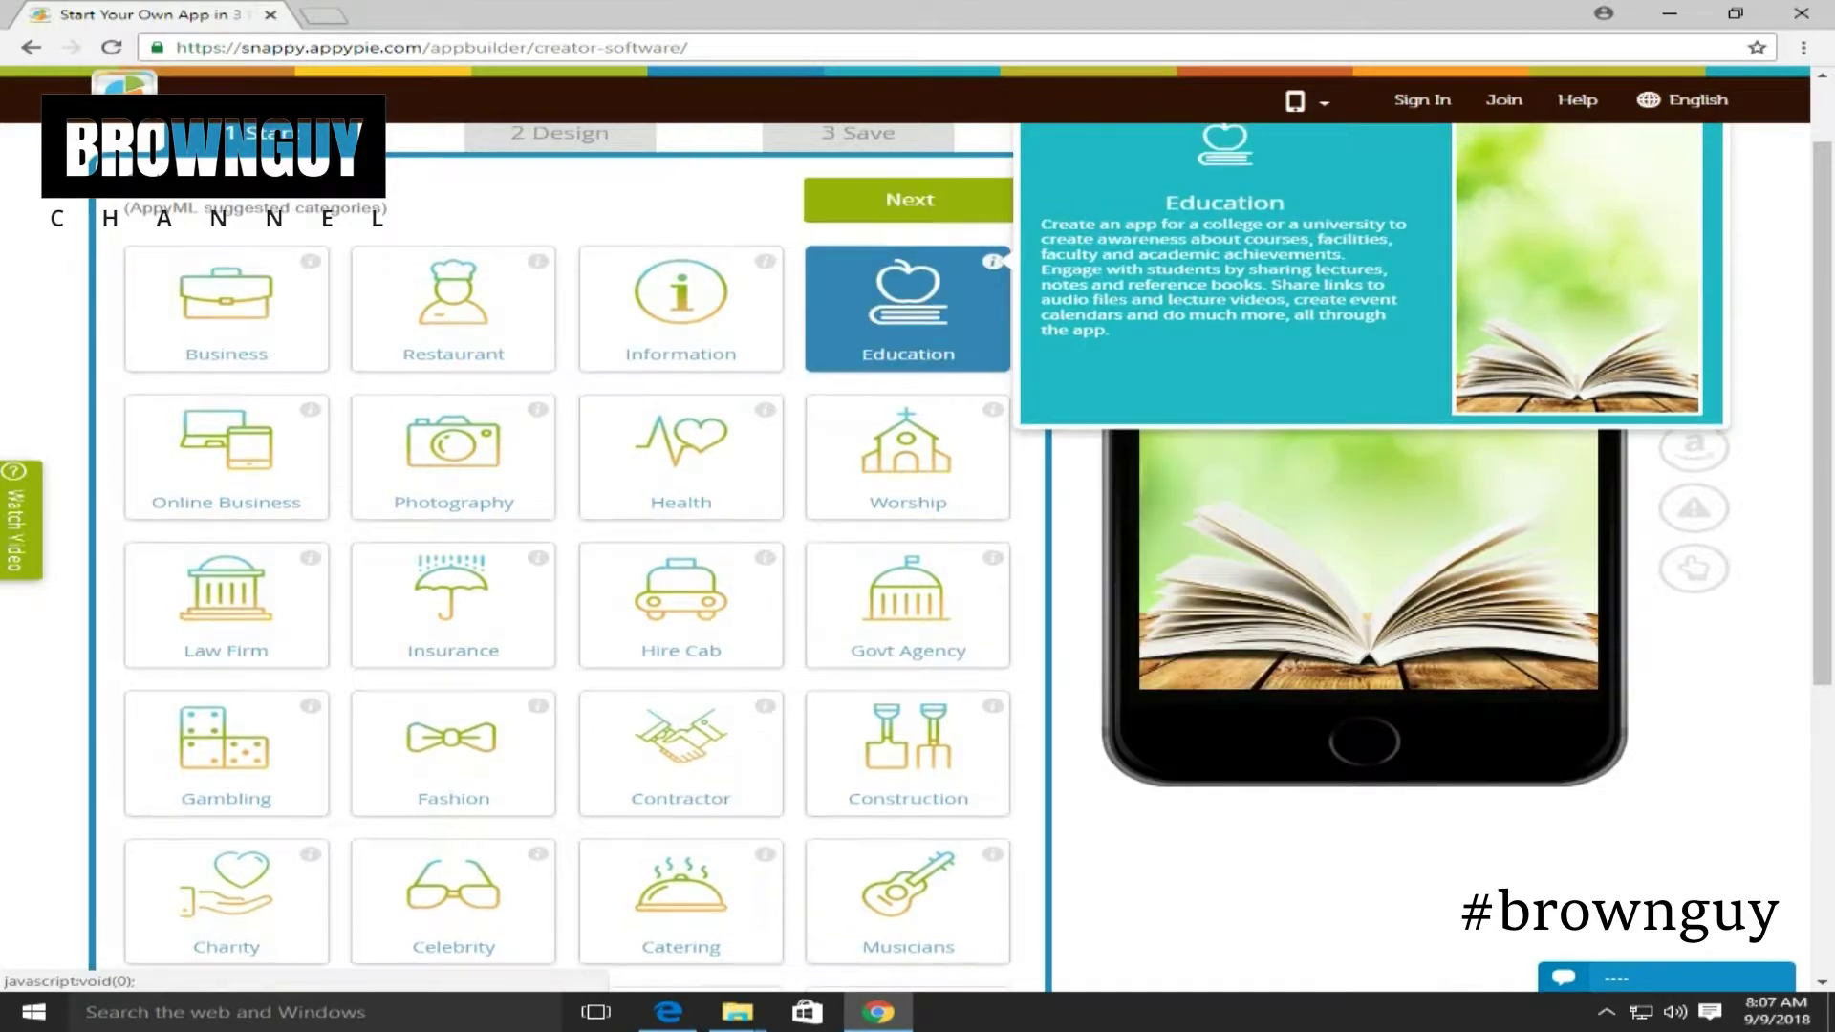
pyautogui.scroll(1, 886, 725)
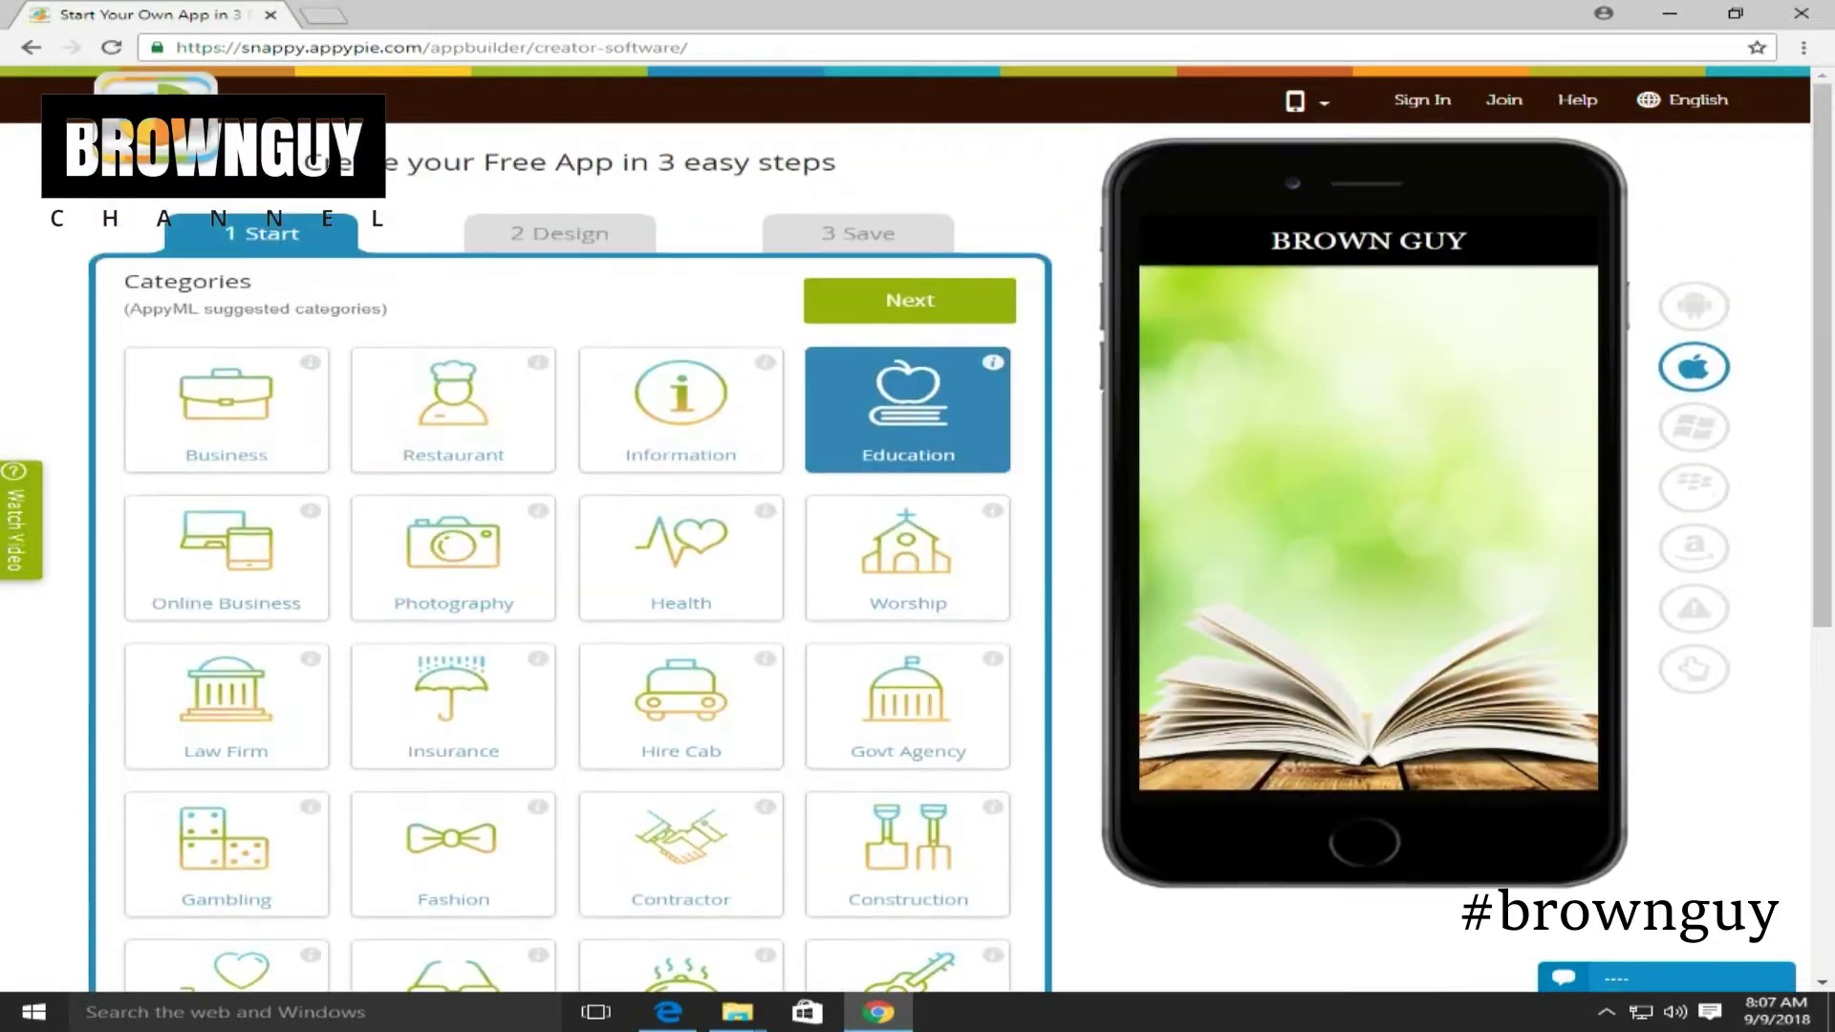
pyautogui.click(908, 300)
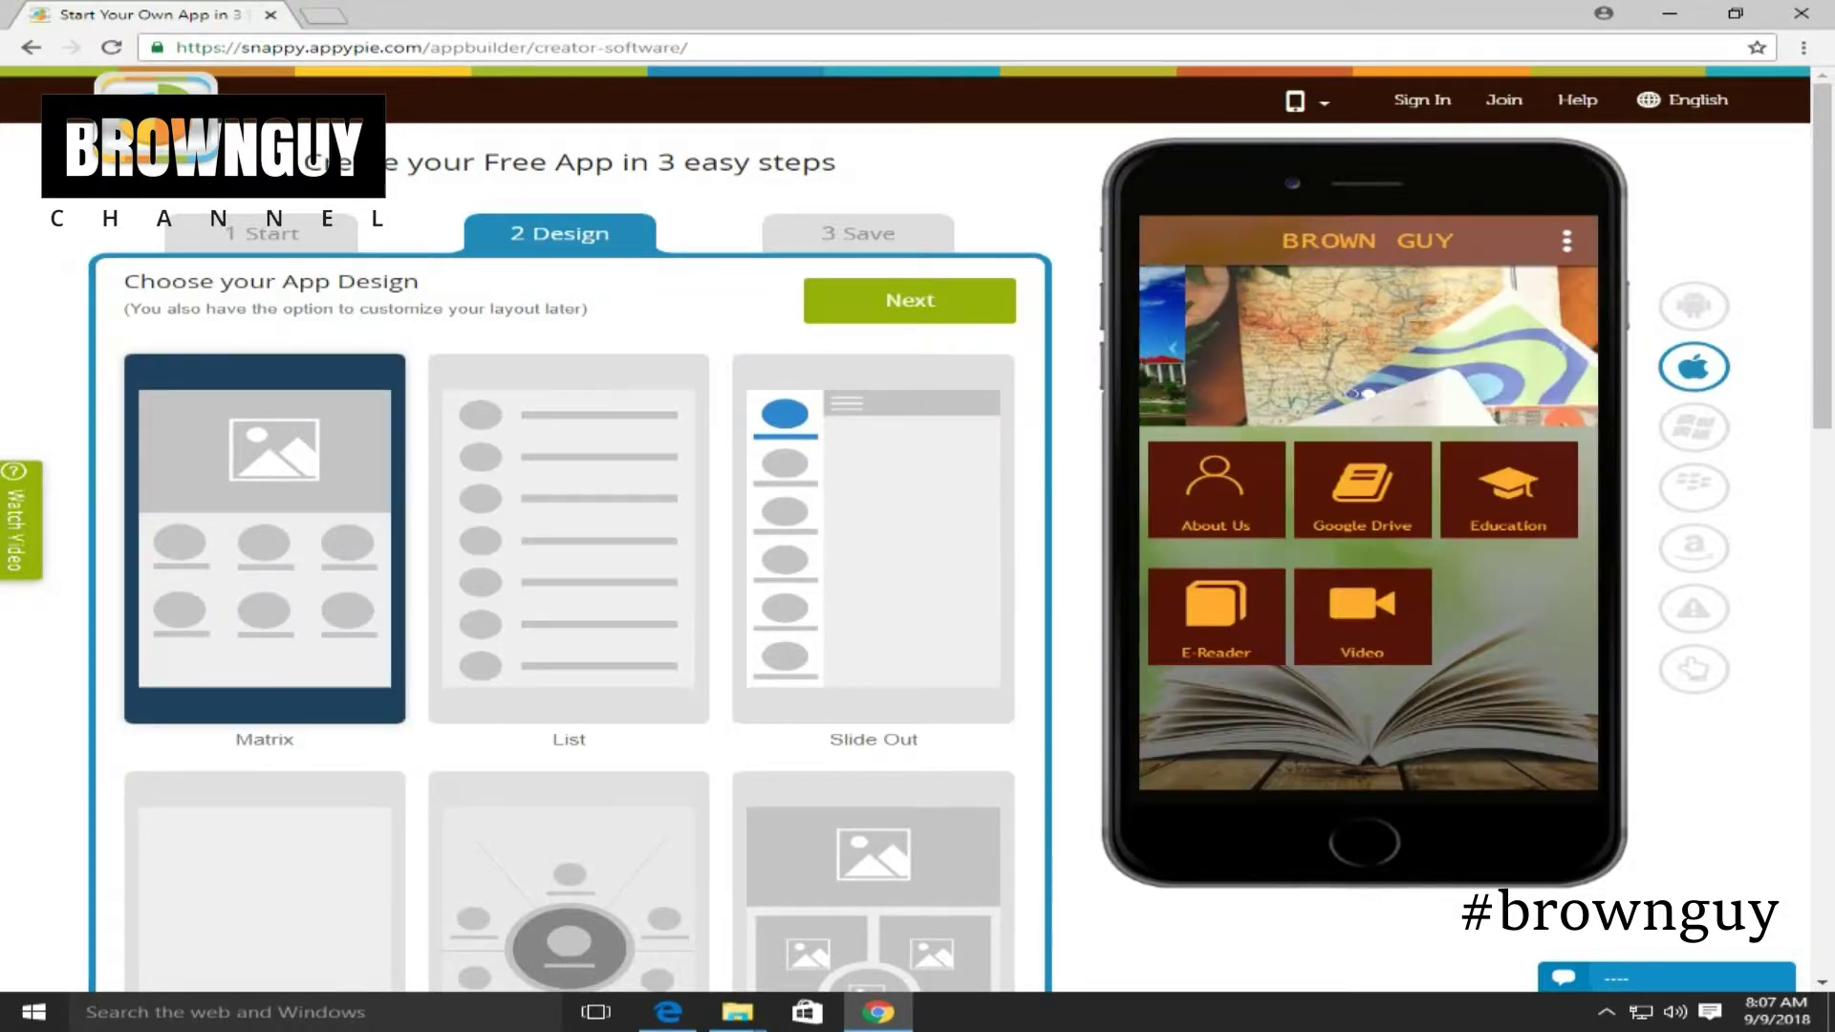
# Try the 3D slide and Stamp layouts as the app design
pyautogui.scroll(-3, 568, 554)
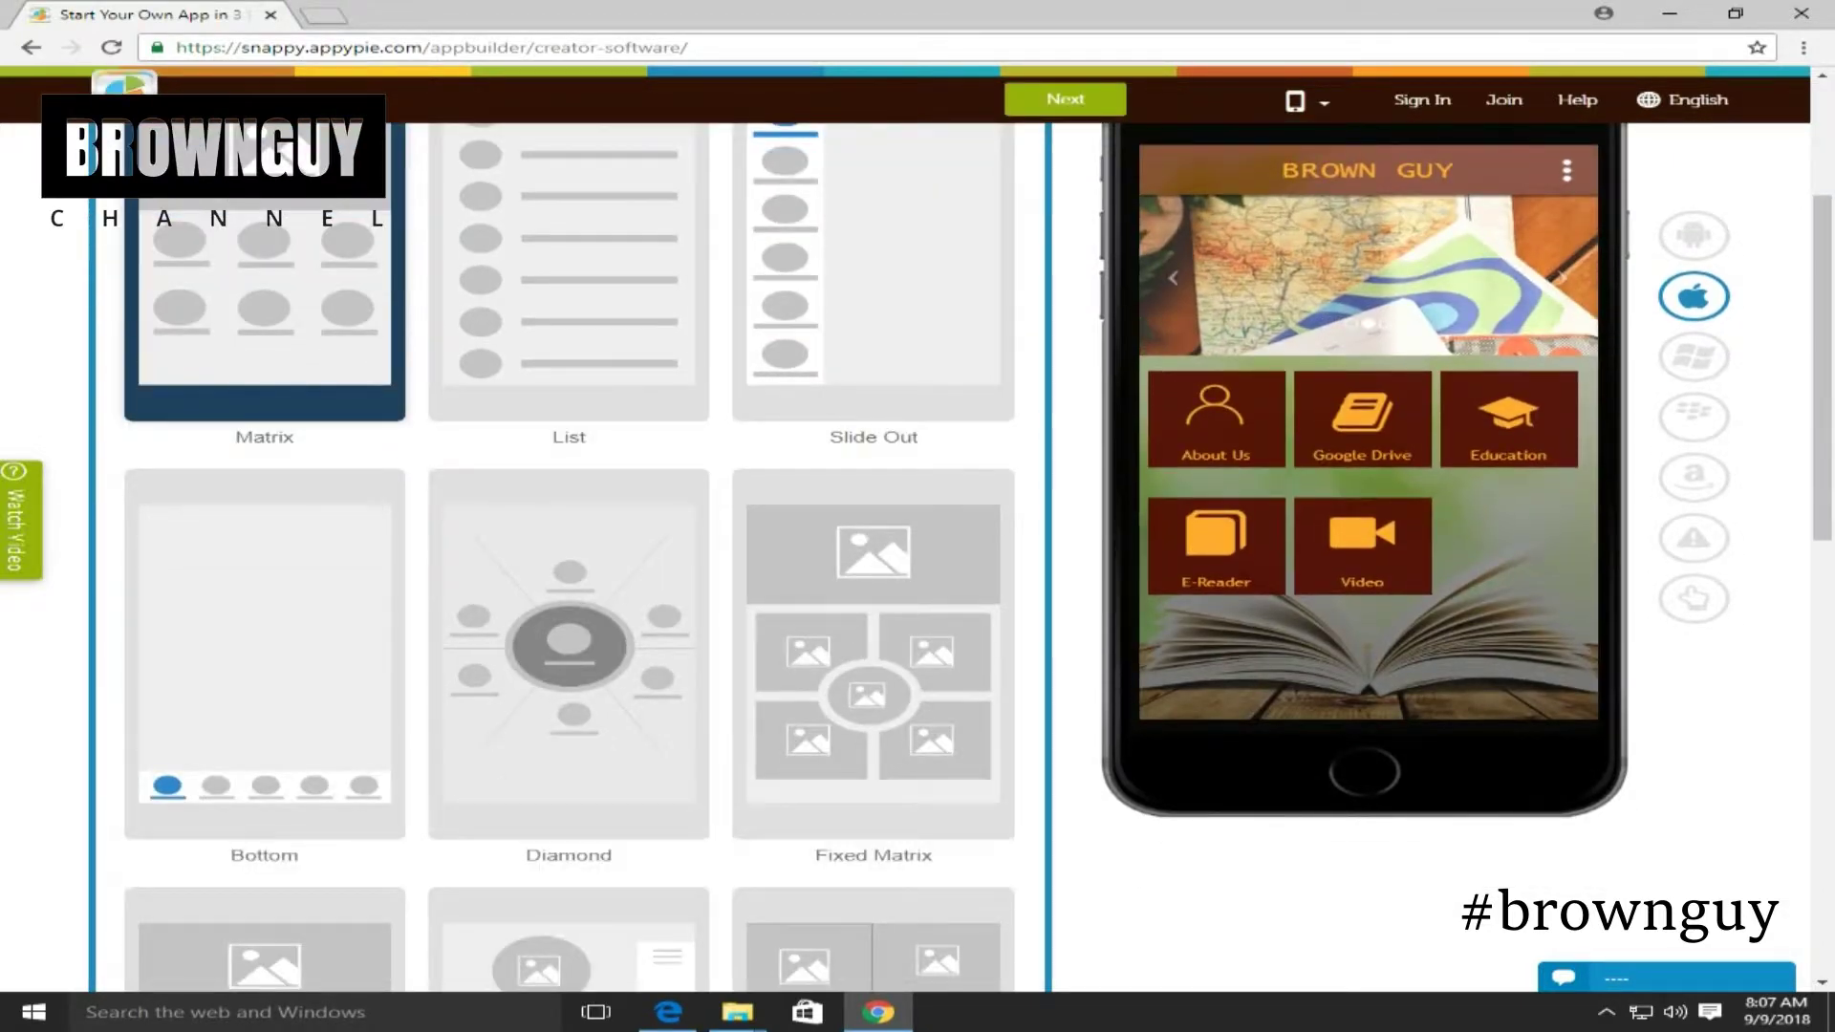
pyautogui.scroll(-4, 568, 555)
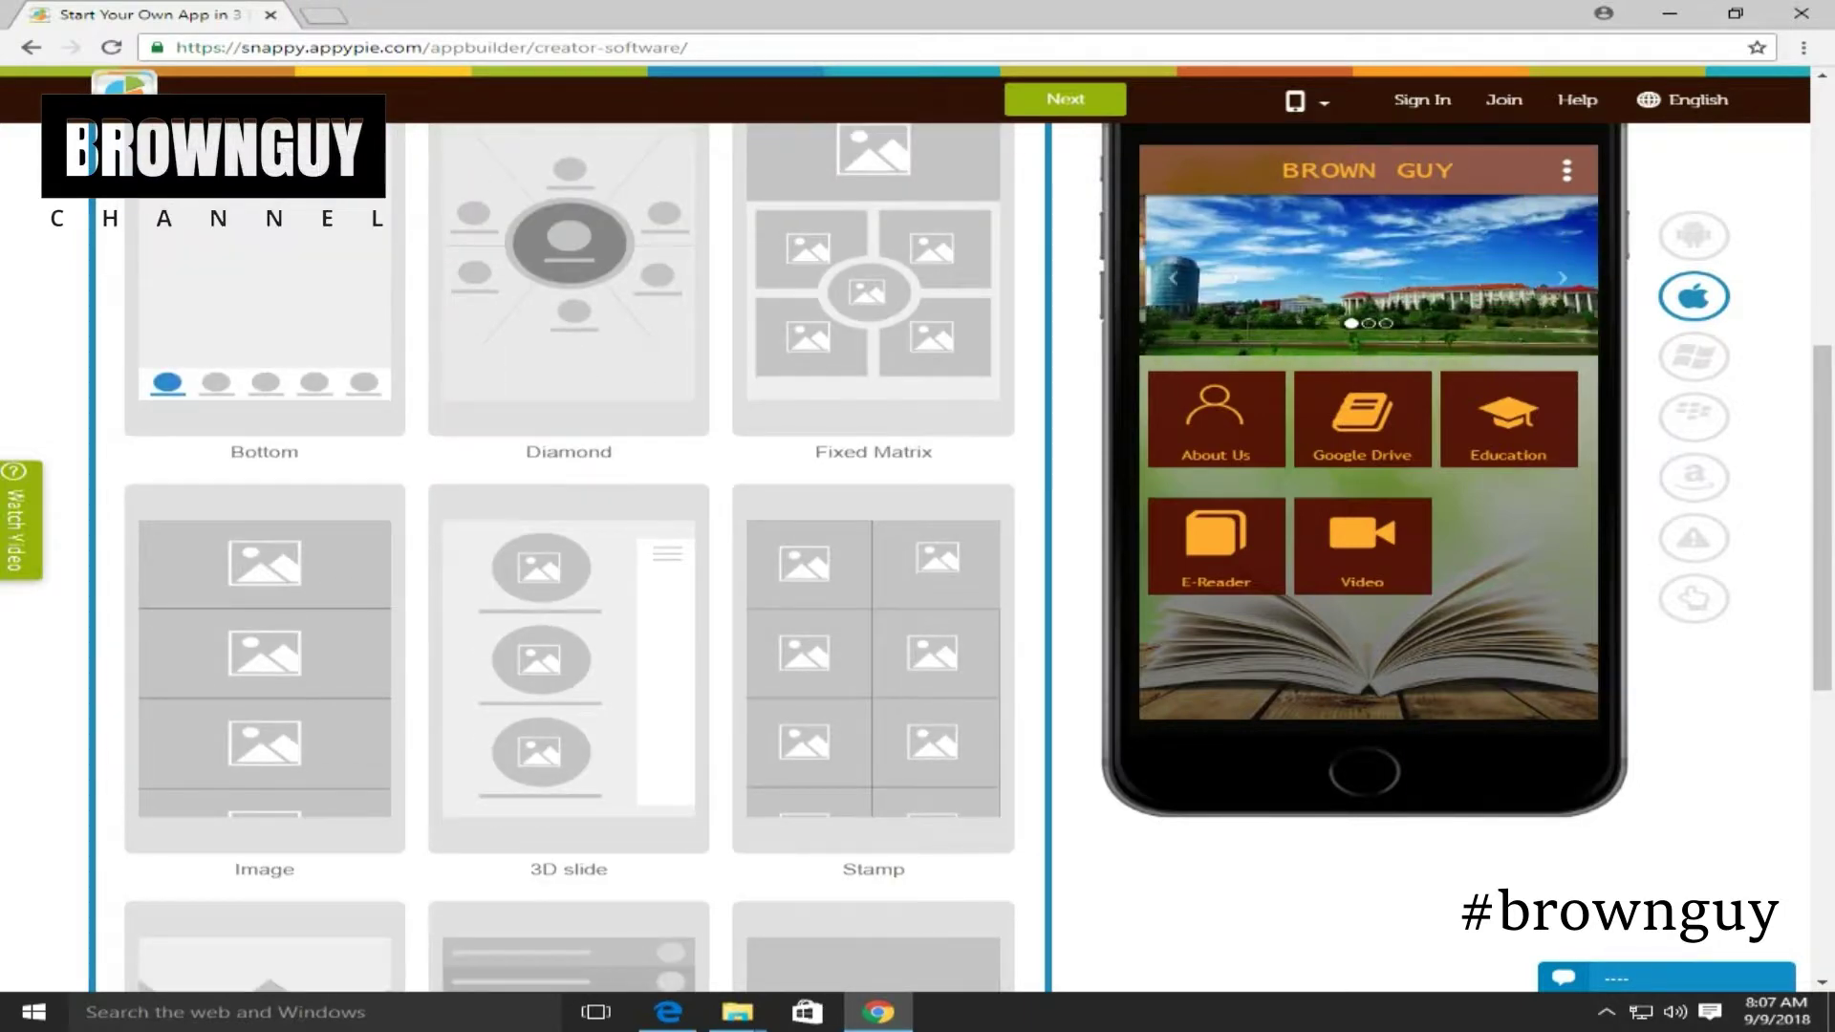
pyautogui.click(568, 669)
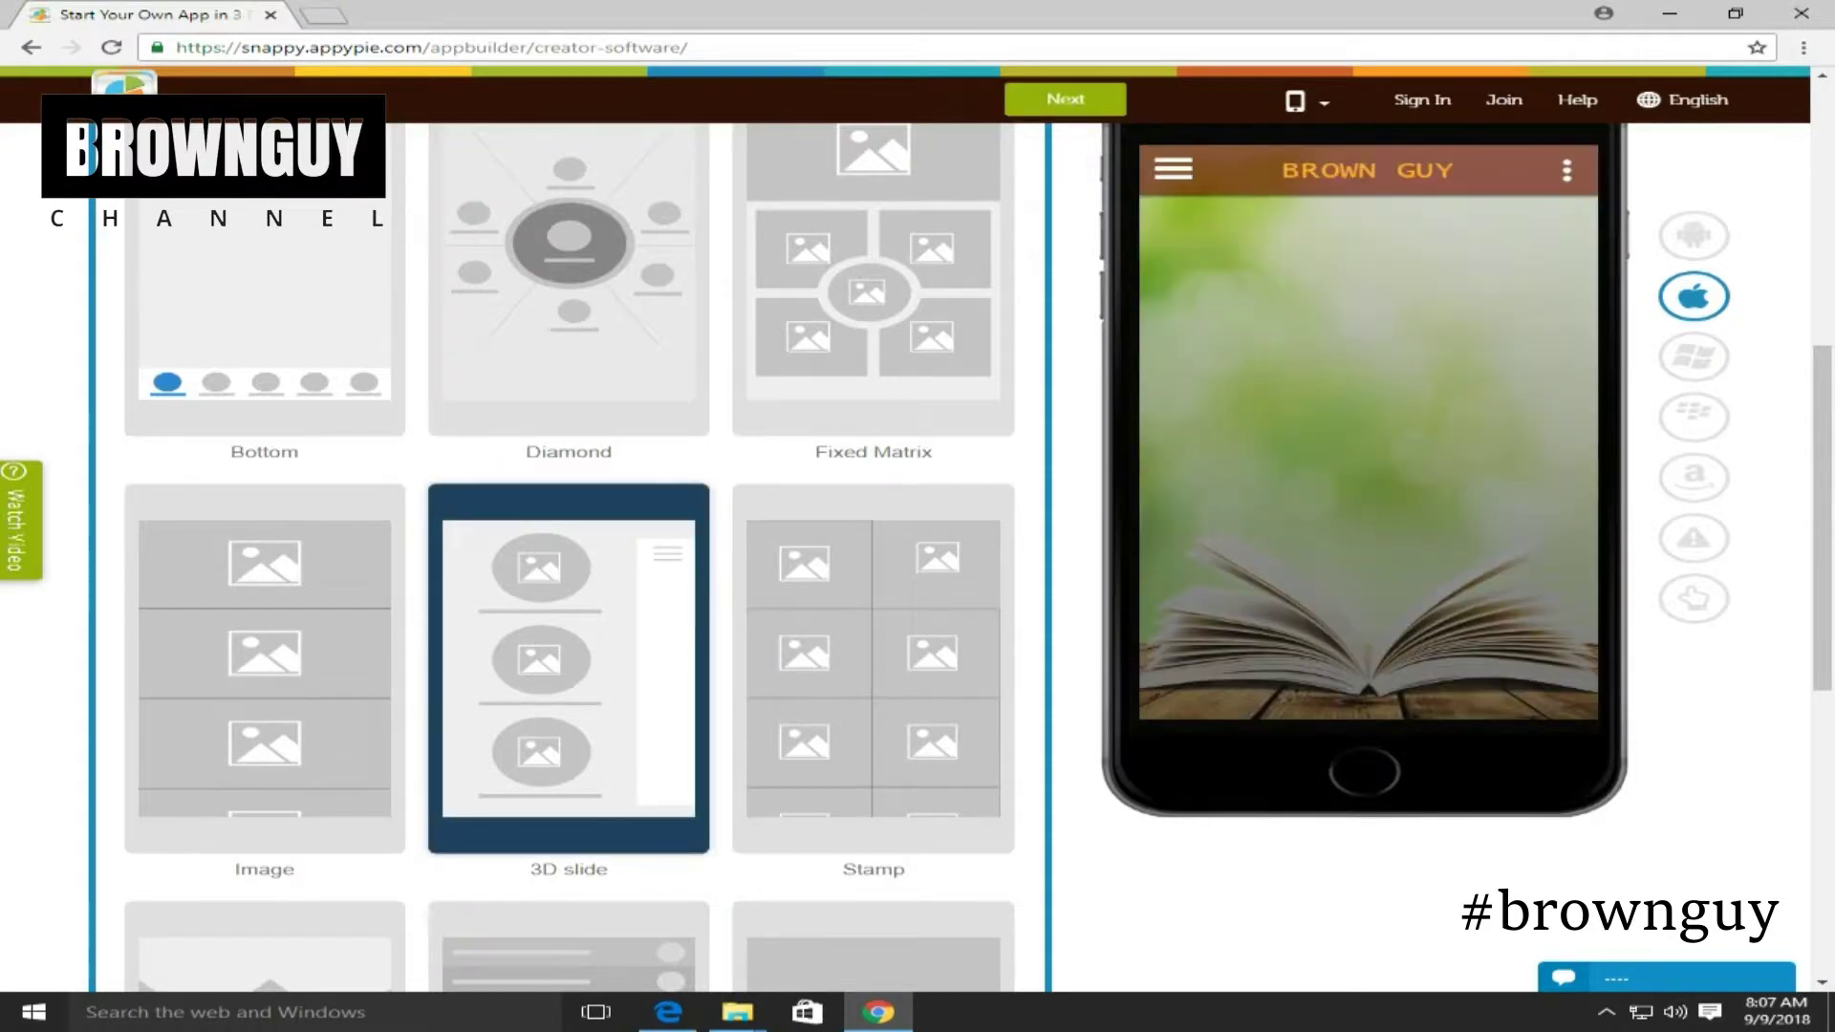
pyautogui.click(873, 669)
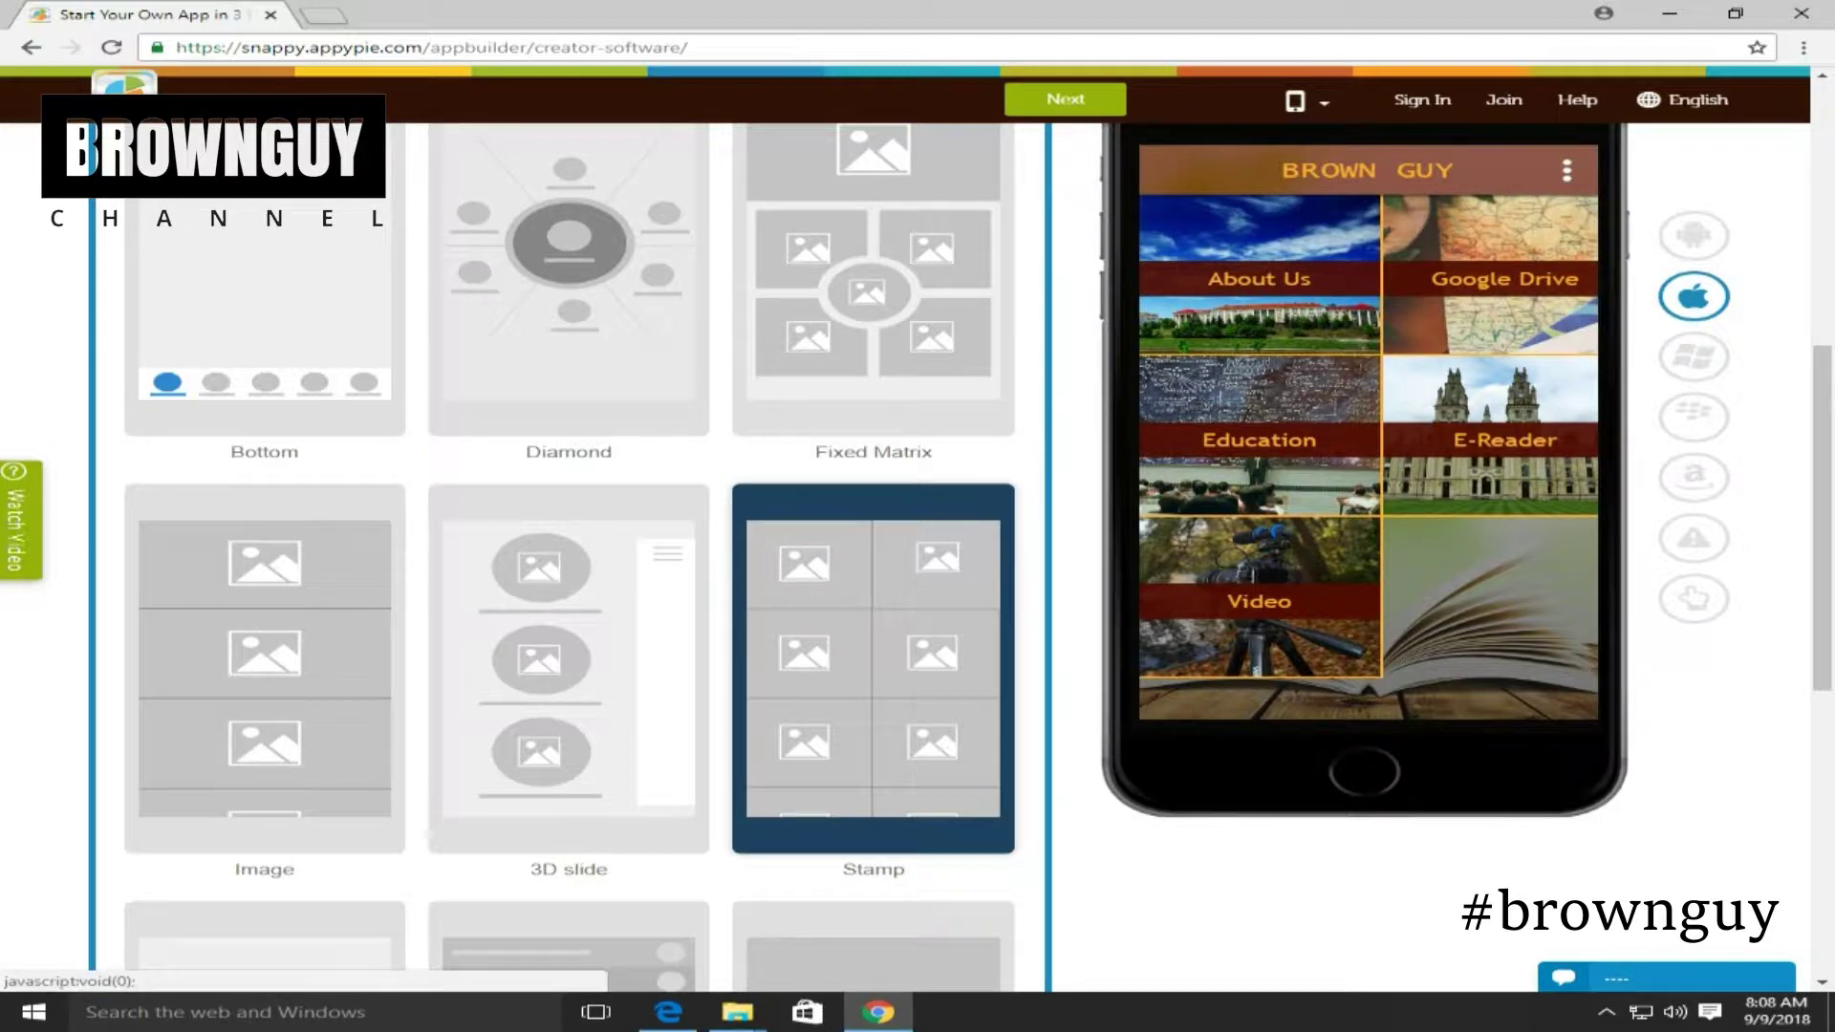
# Select the Matrix layout as the app design
pyautogui.scroll(4, 569, 554)
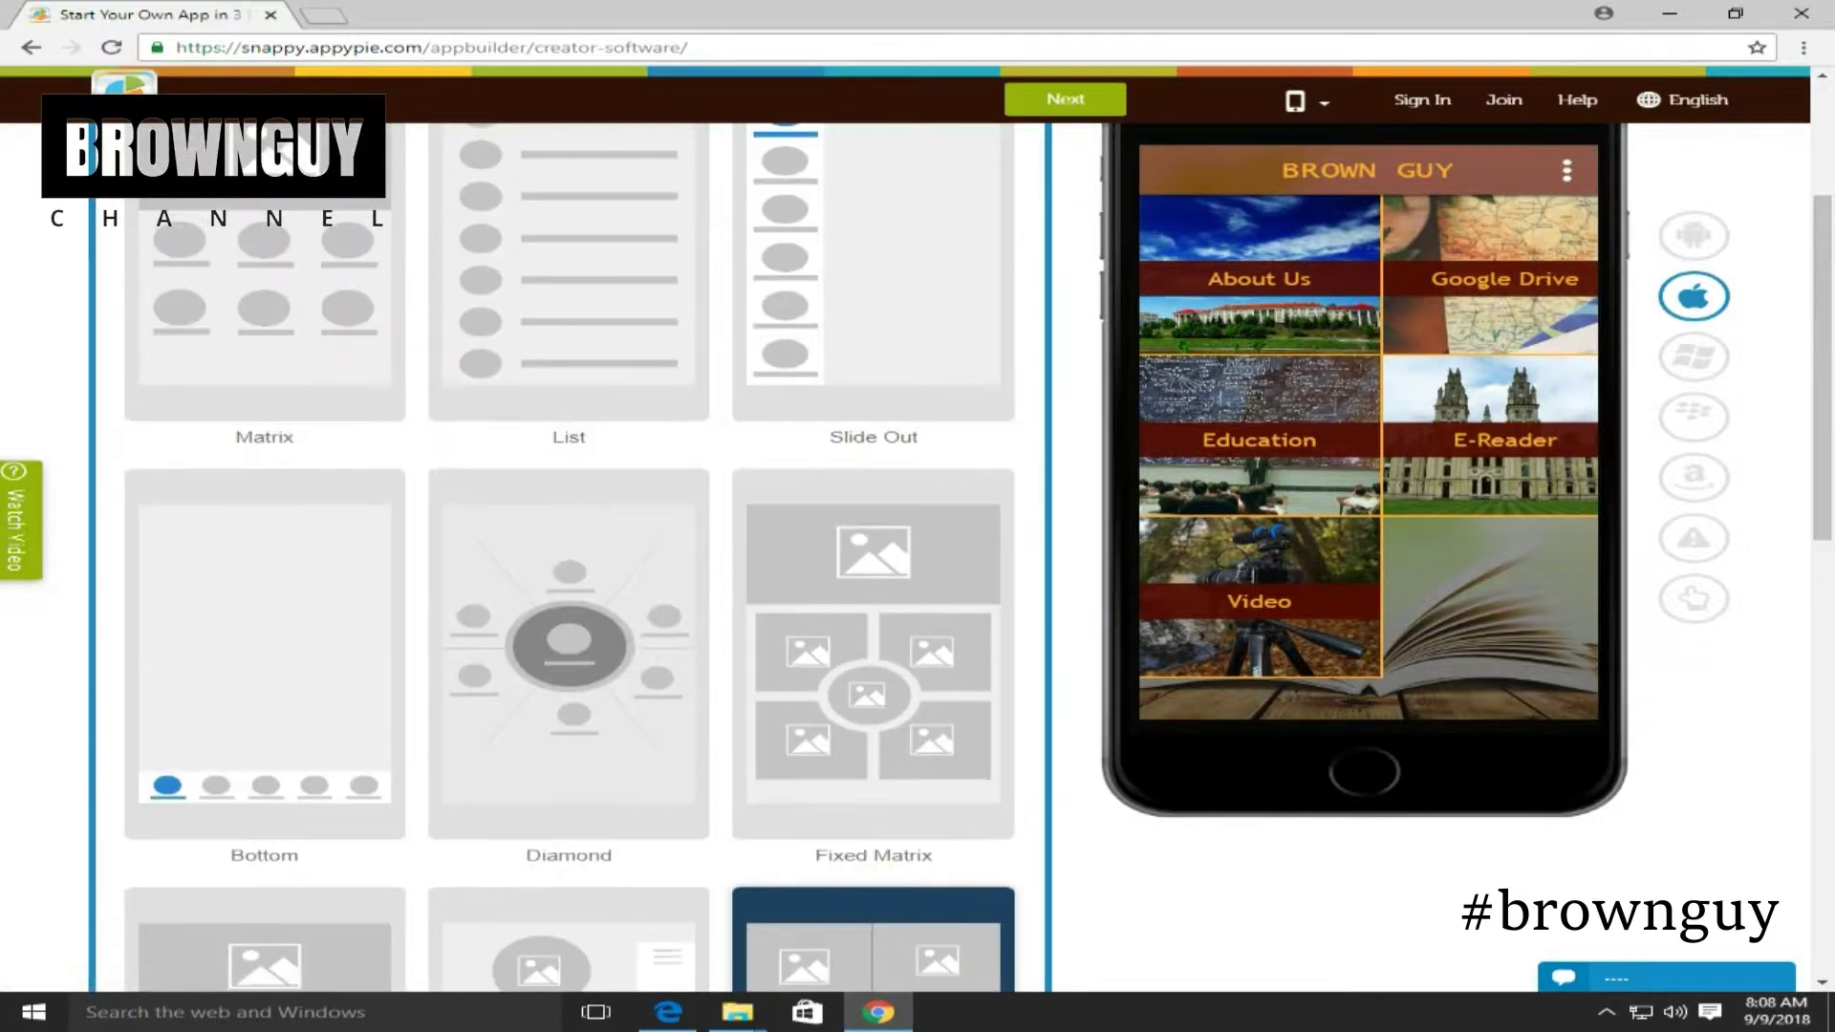
pyautogui.scroll(3, 569, 554)
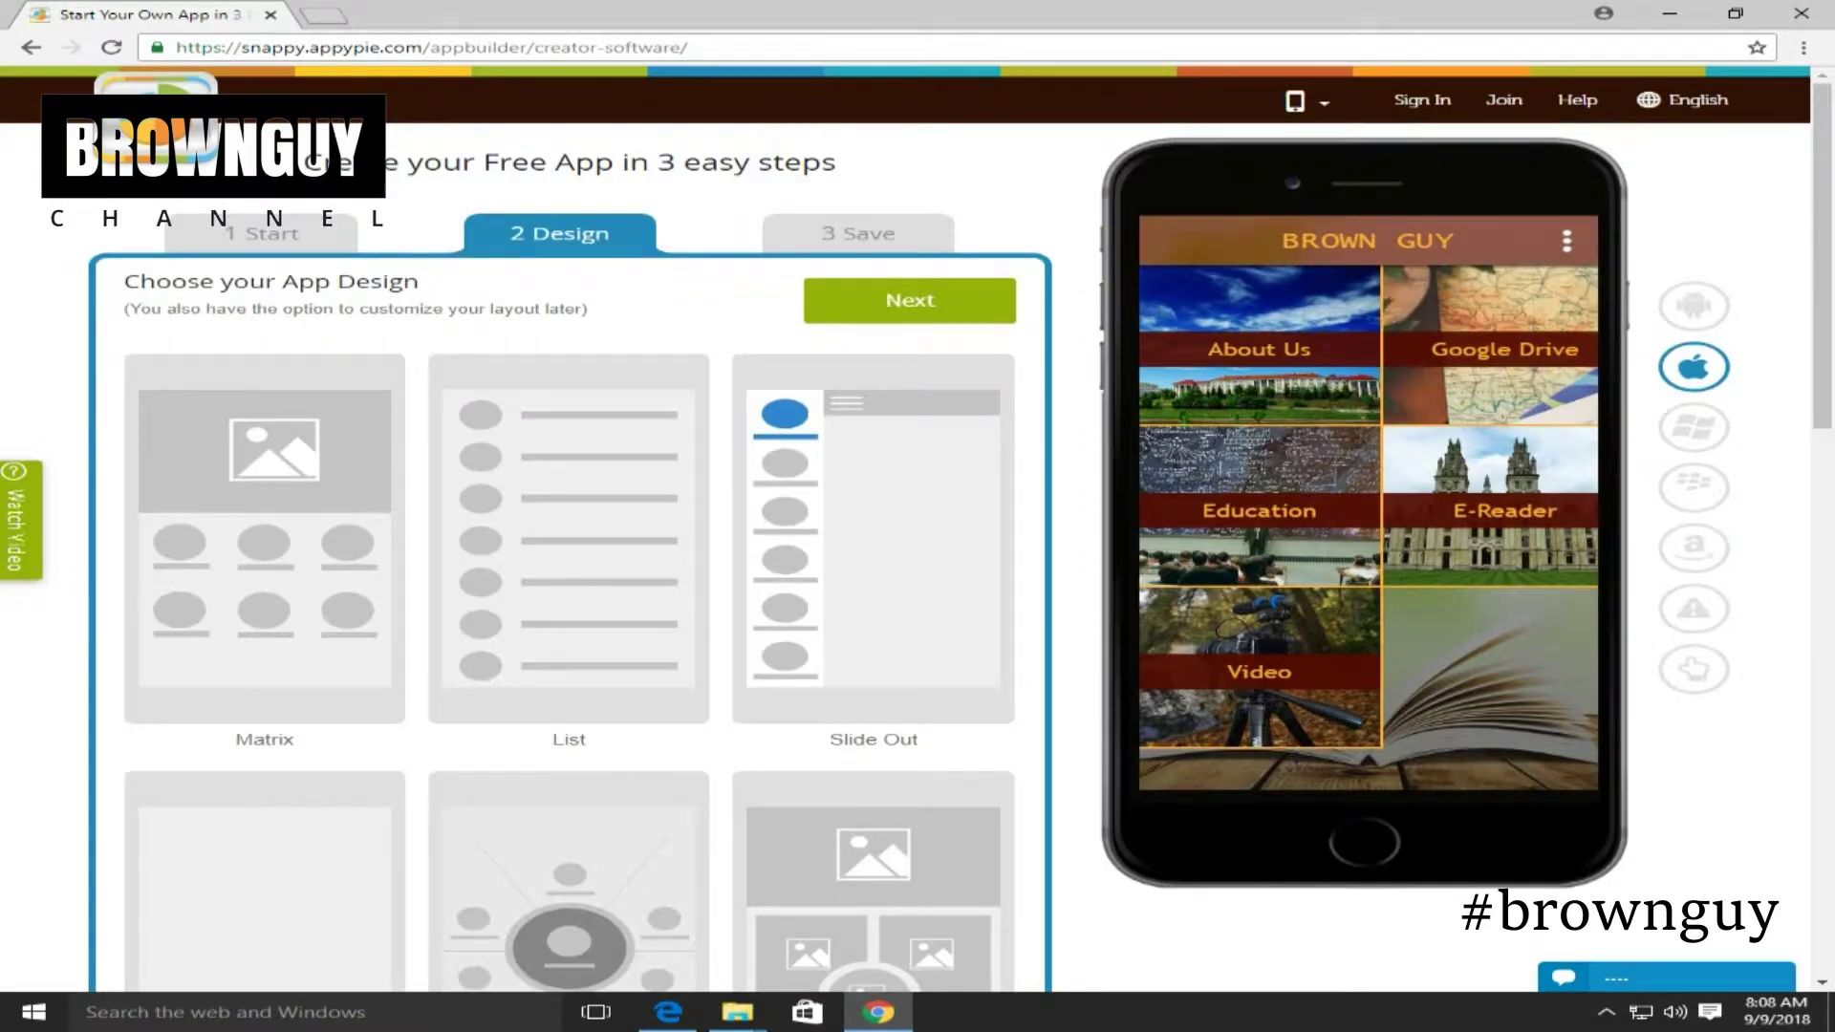
pyautogui.click(265, 539)
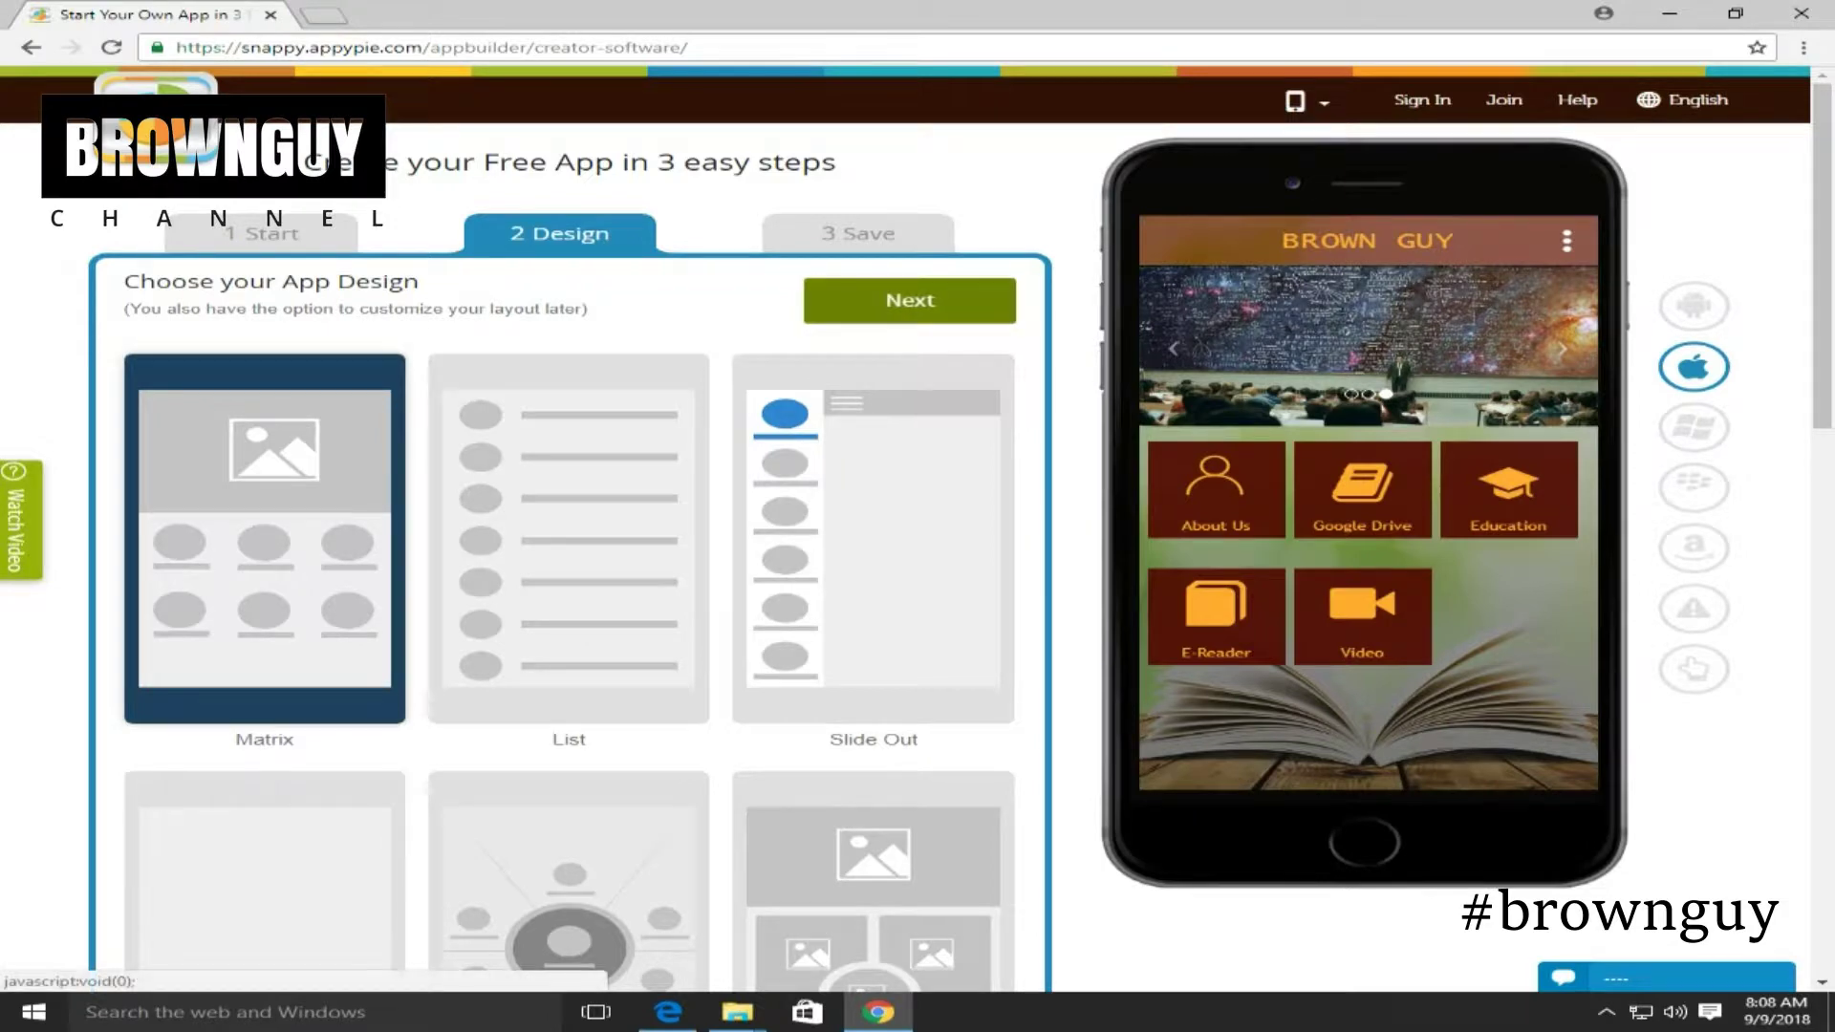
# Continue to the features stage, add the Quiz feature to the app and close its page settings
pyautogui.click(909, 300)
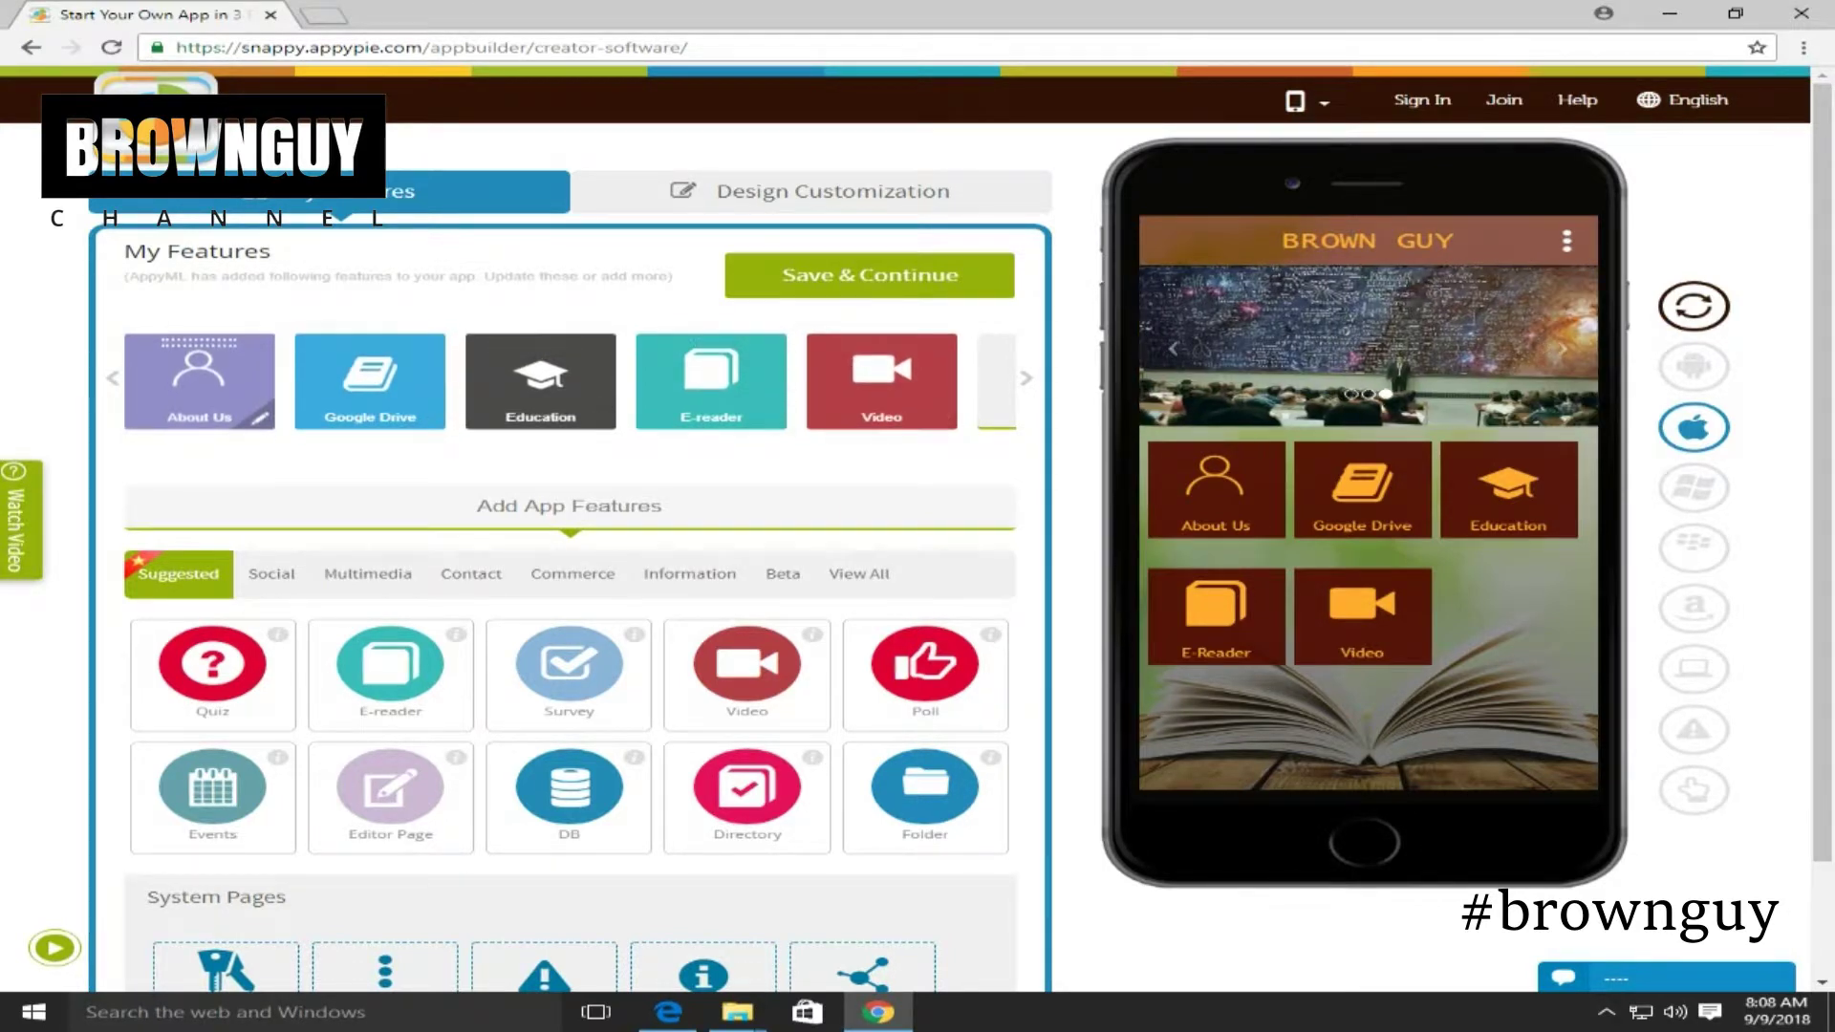
pyautogui.scroll(-2, 918, 535)
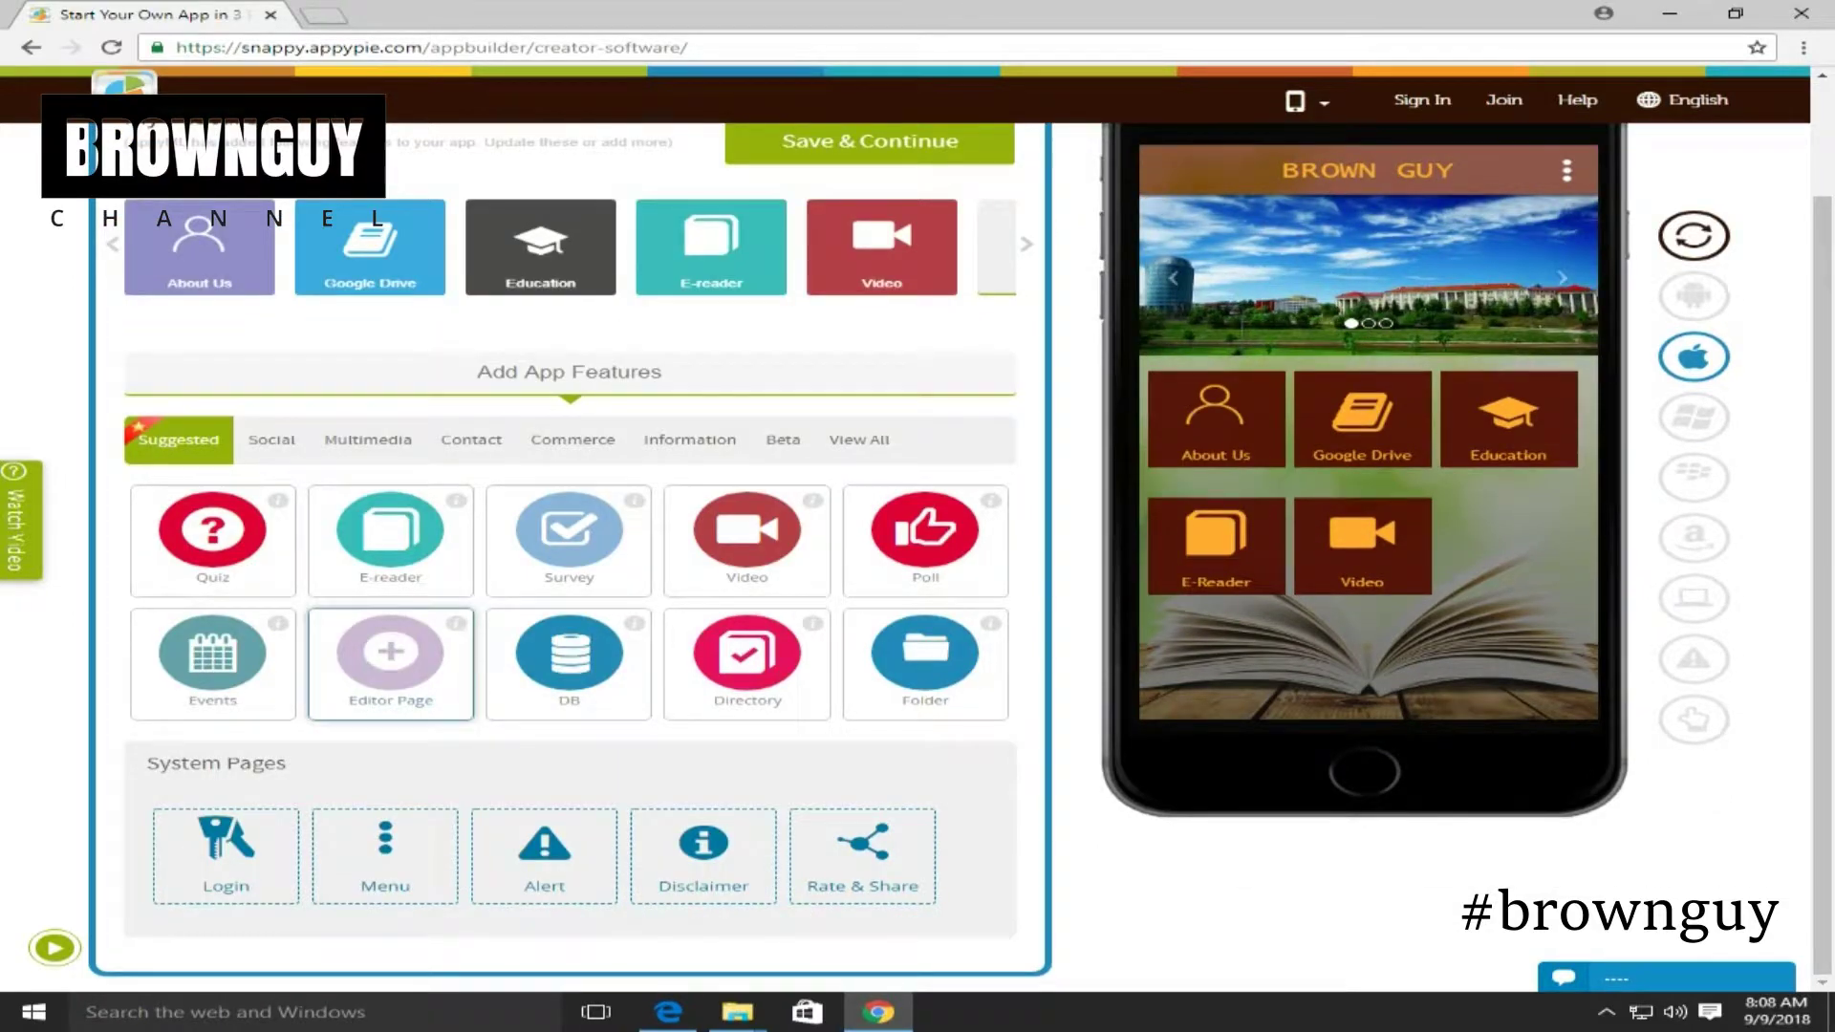
pyautogui.scroll(2, 917, 536)
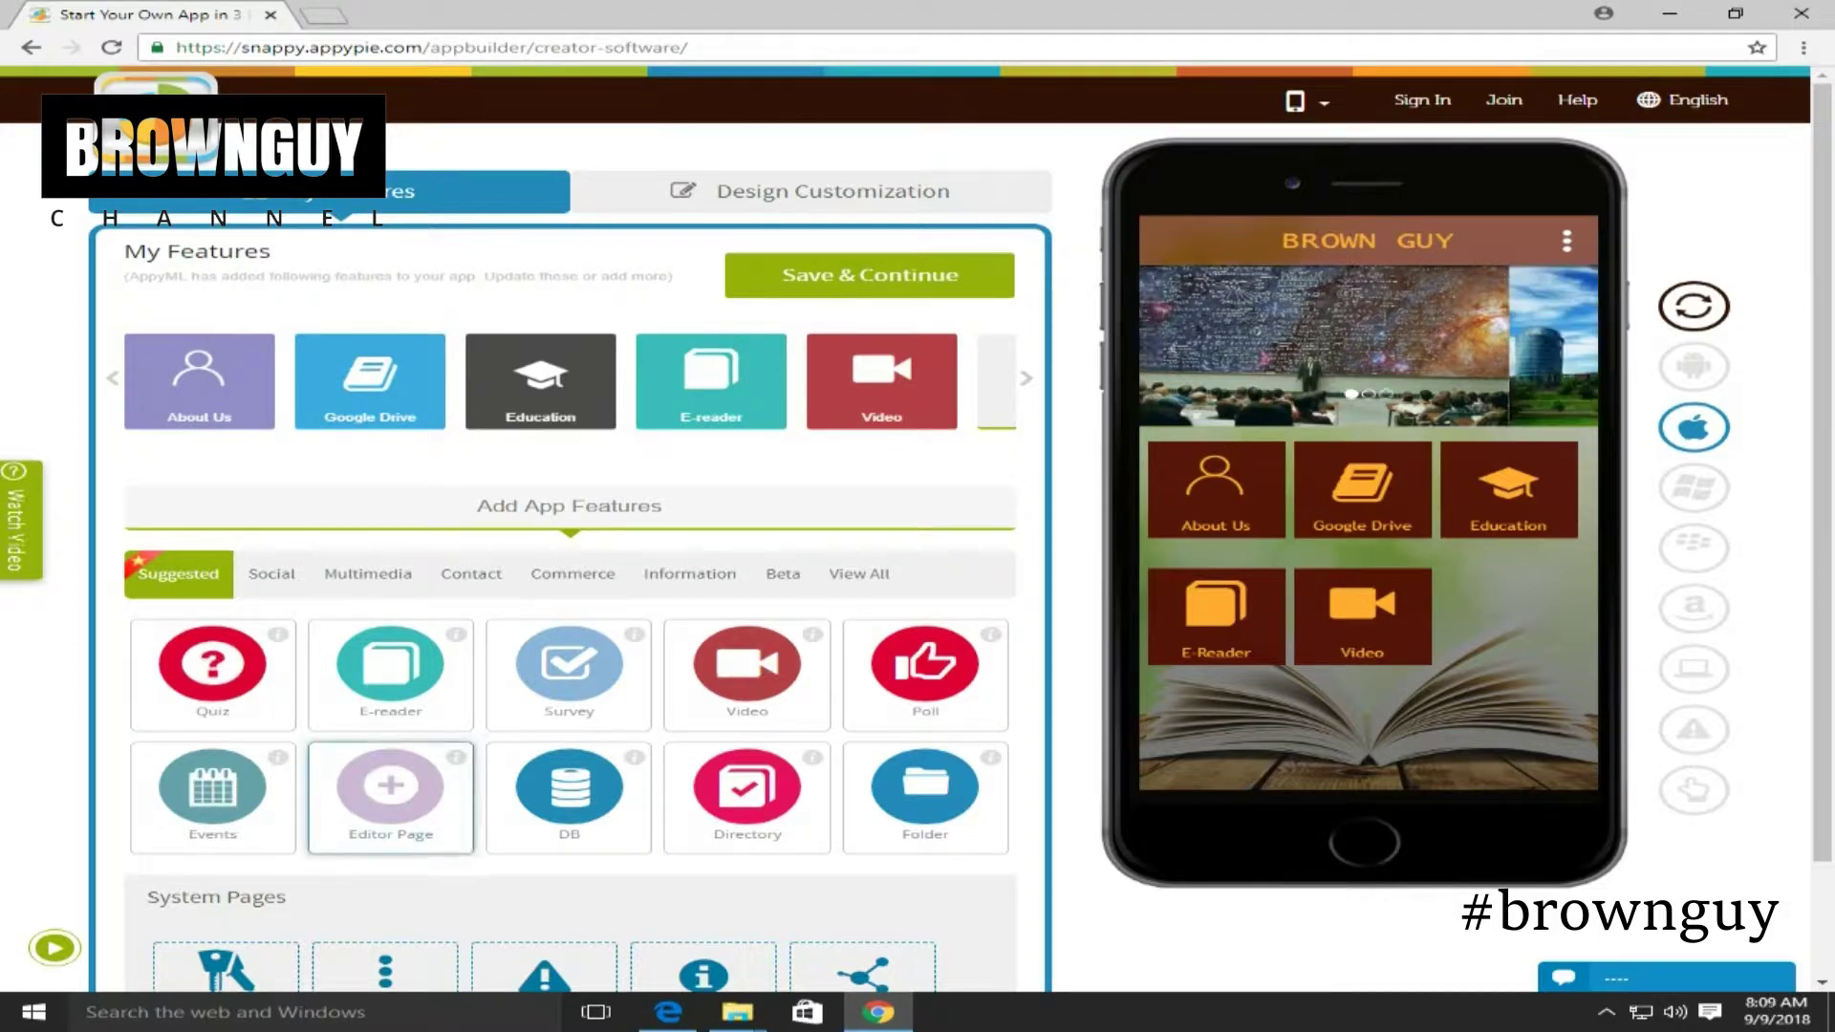
pyautogui.moveTo(456, 758)
pyautogui.moveTo(277, 635)
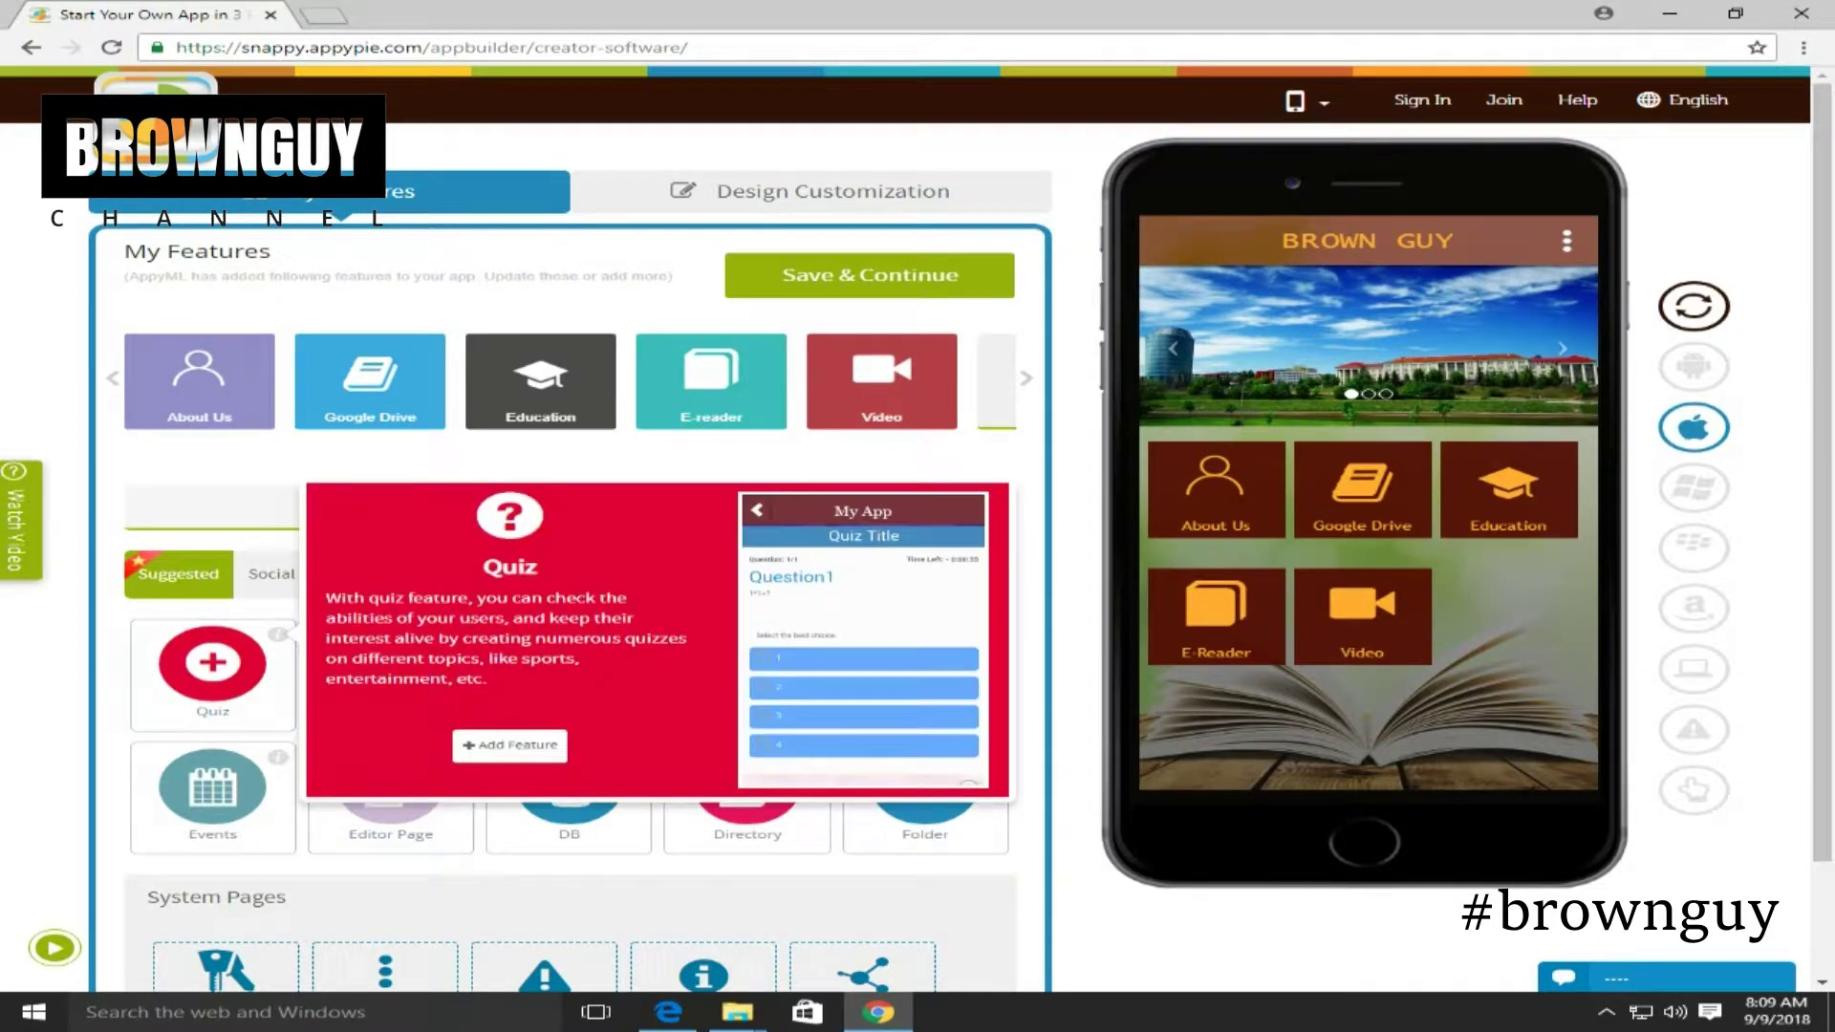
pyautogui.click(509, 744)
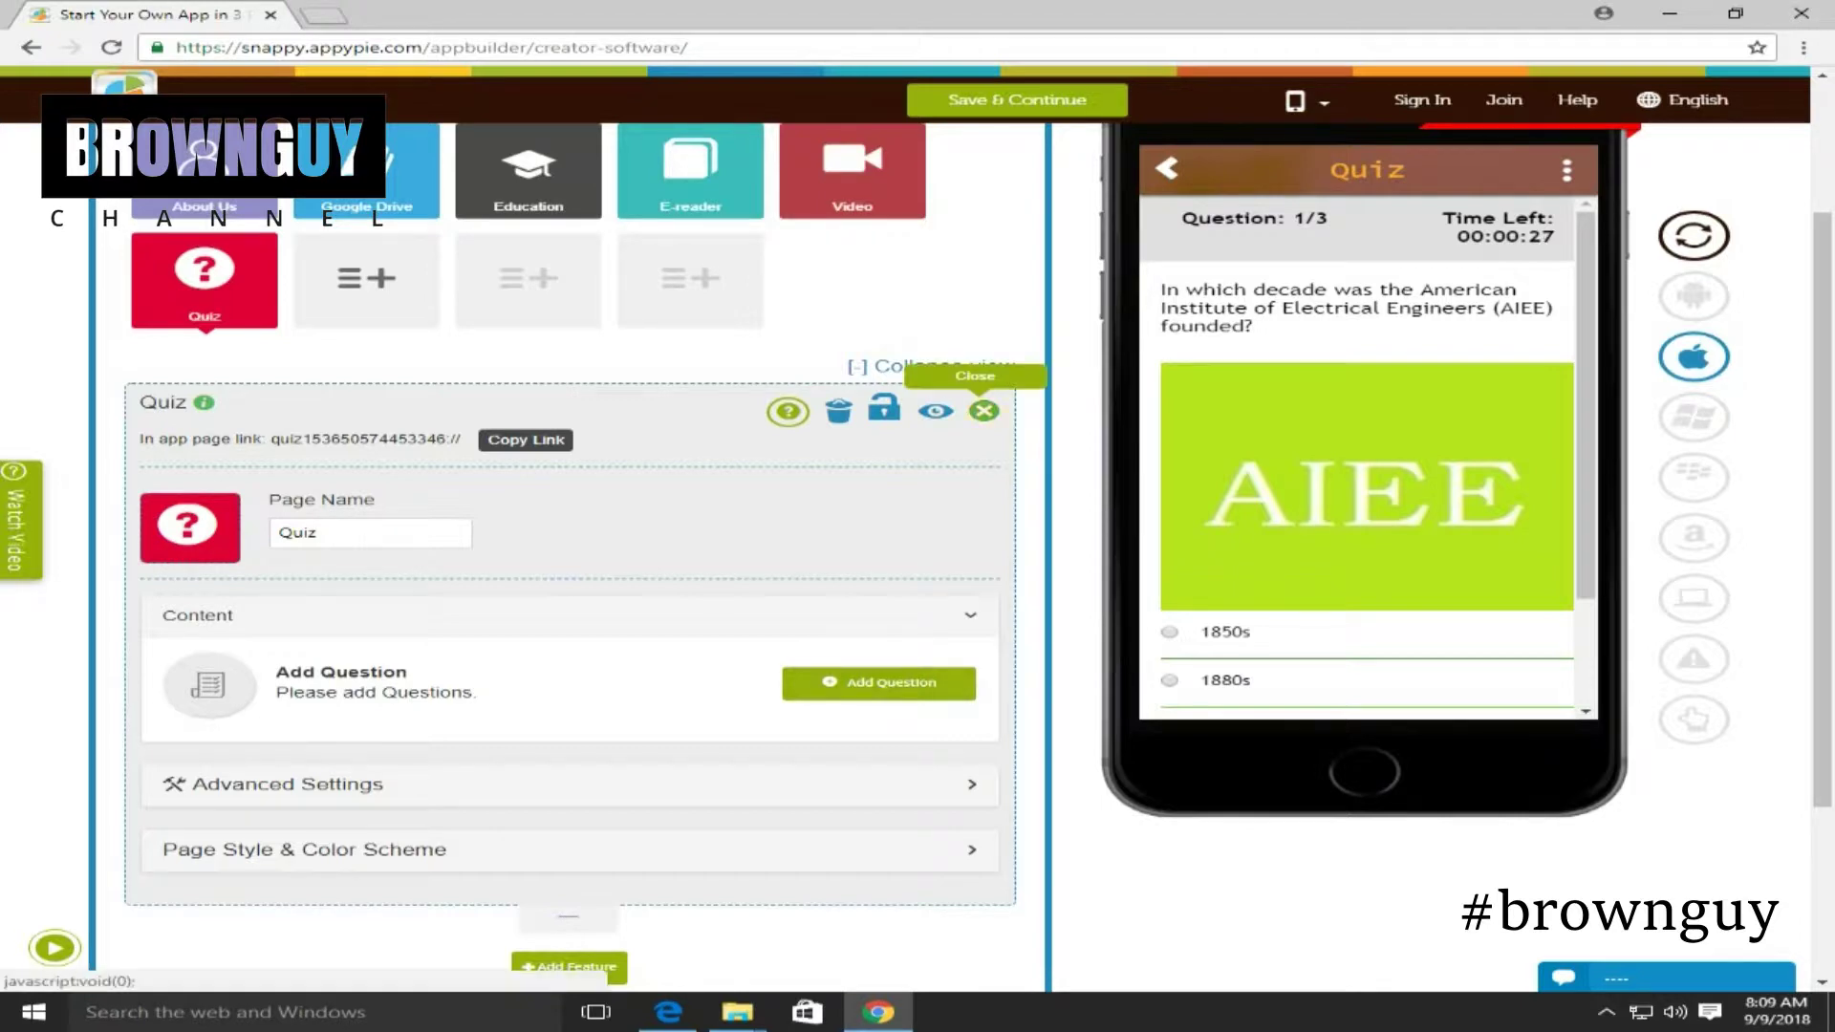
pyautogui.click(983, 410)
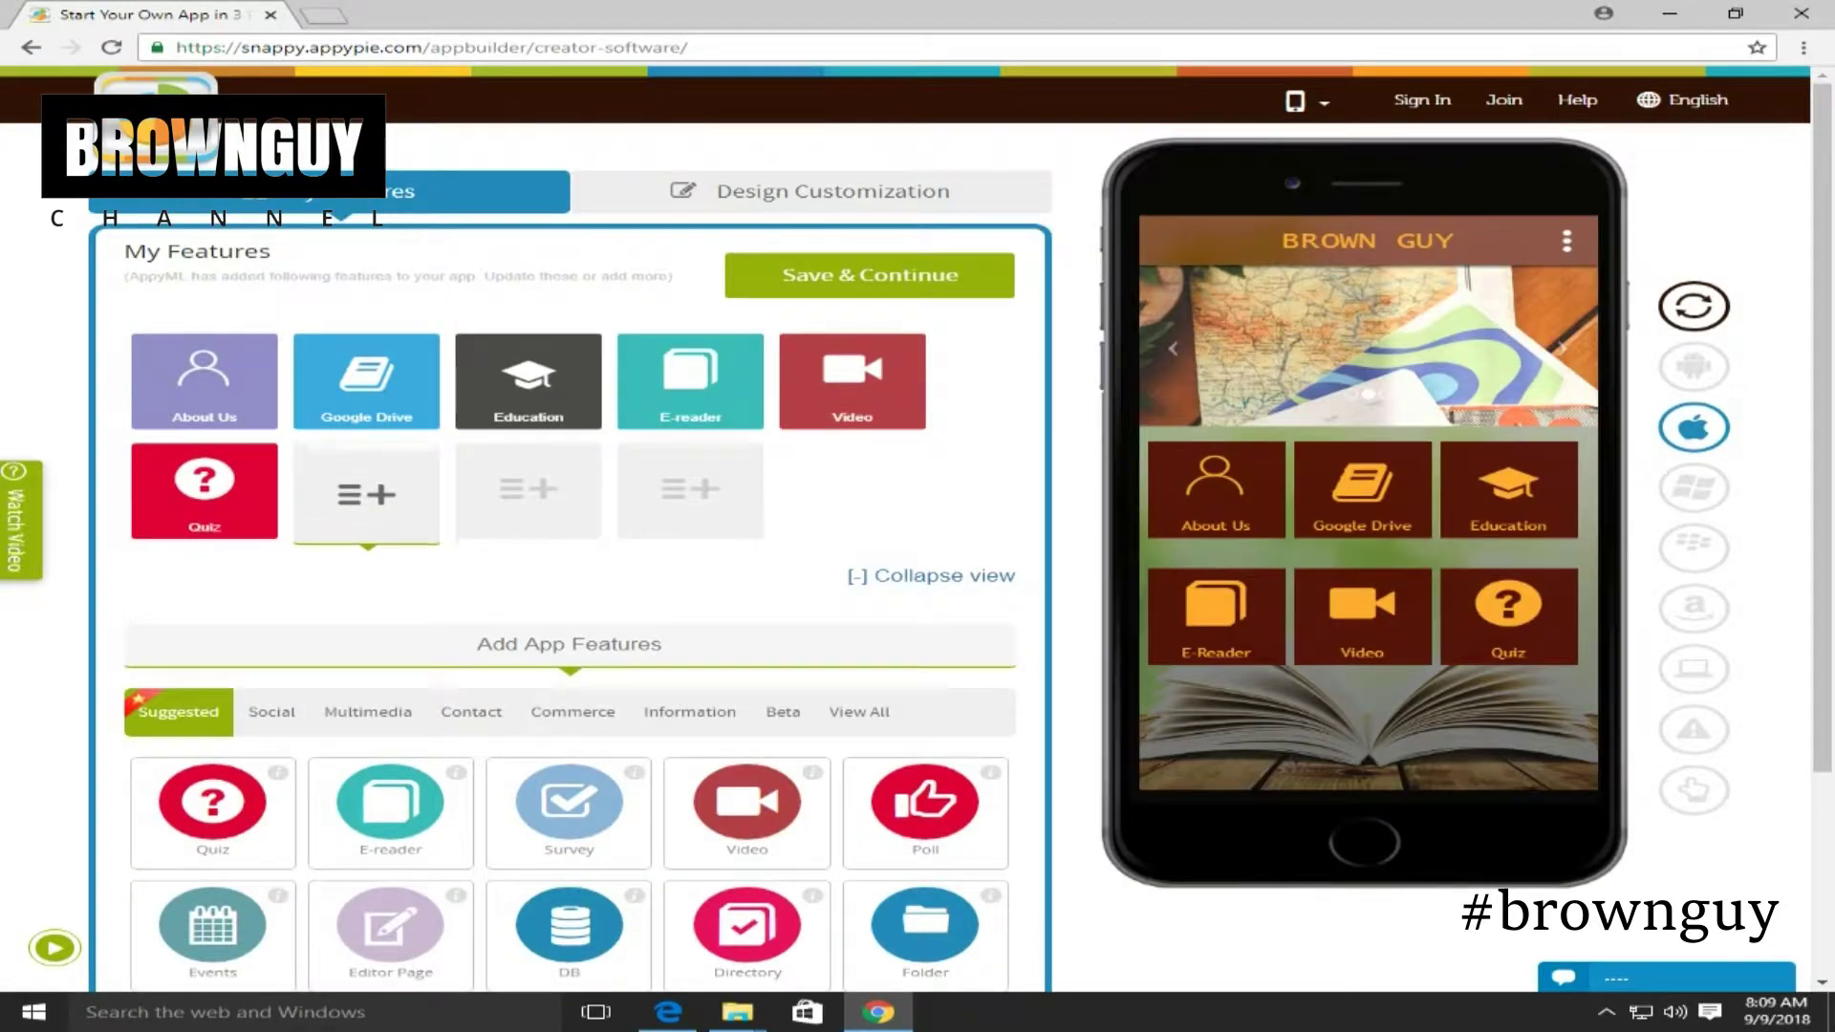
# Examine the available app features in the Suggested, Social, Multimedia, Contact, Commerce, Information and Beta categories
pyautogui.scroll(-2, 612, 573)
pyautogui.moveTo(633, 563)
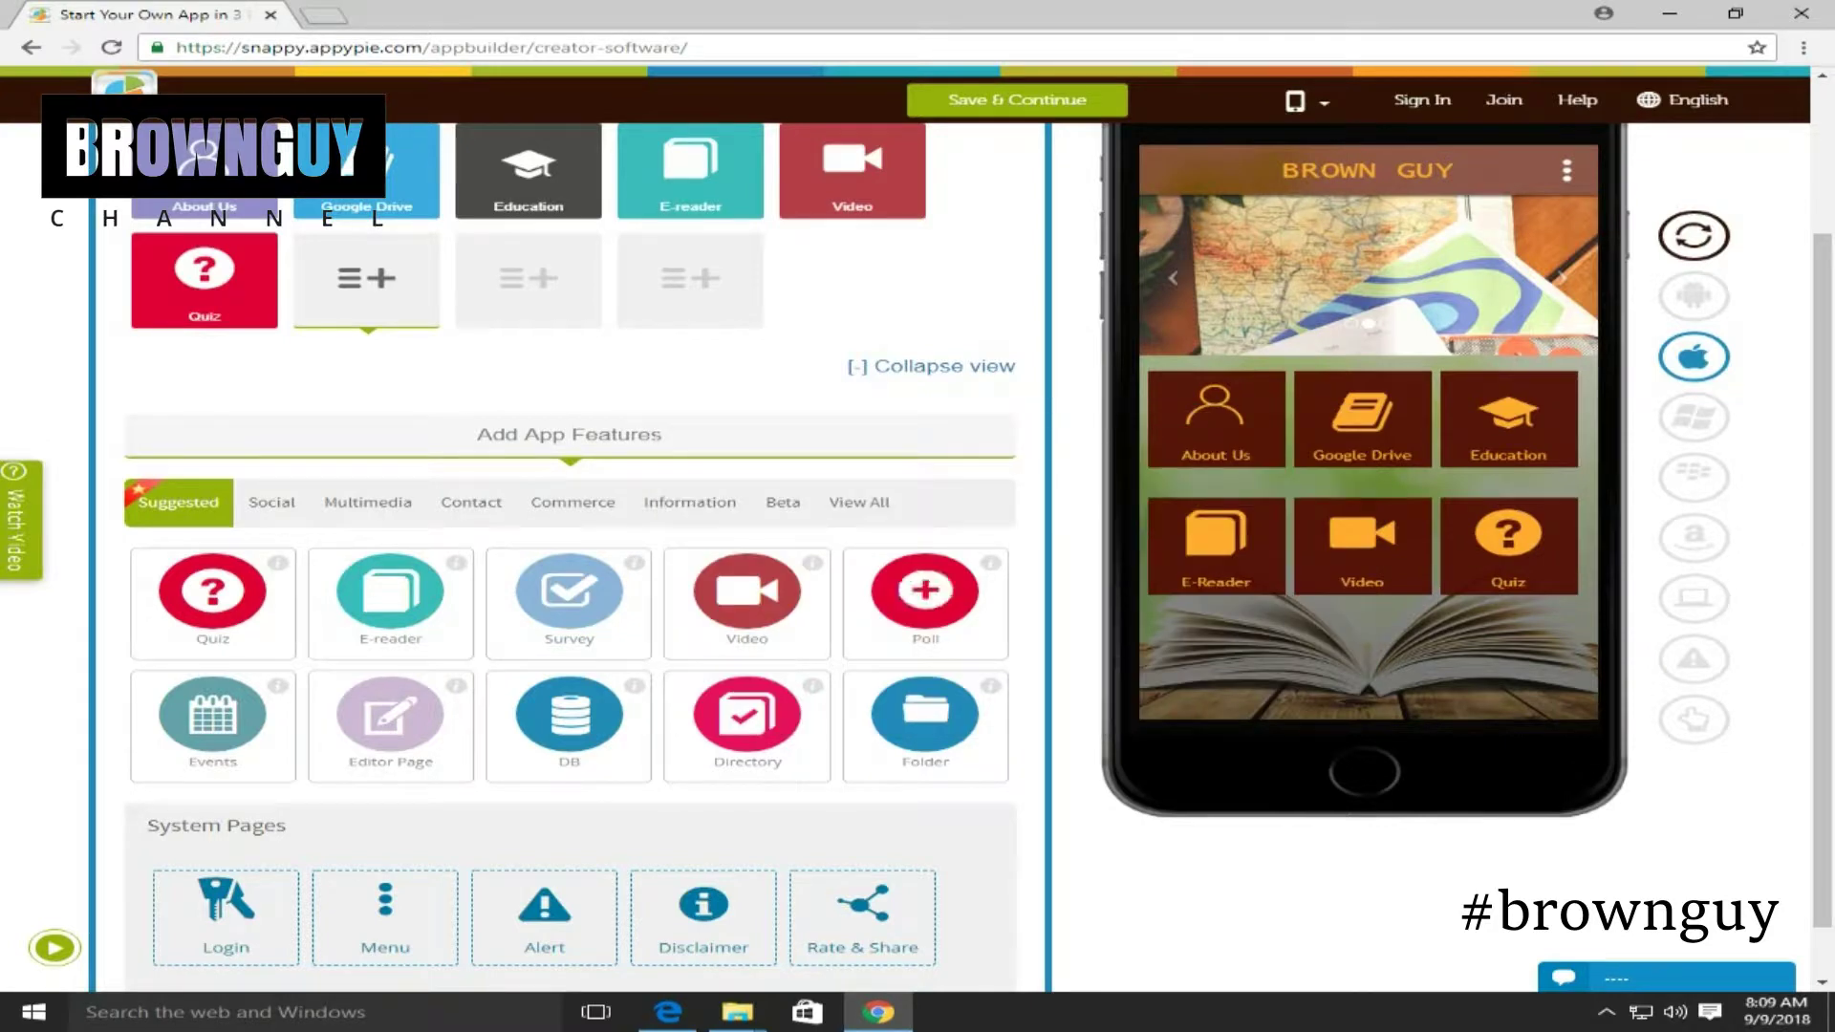
pyautogui.moveTo(458, 687)
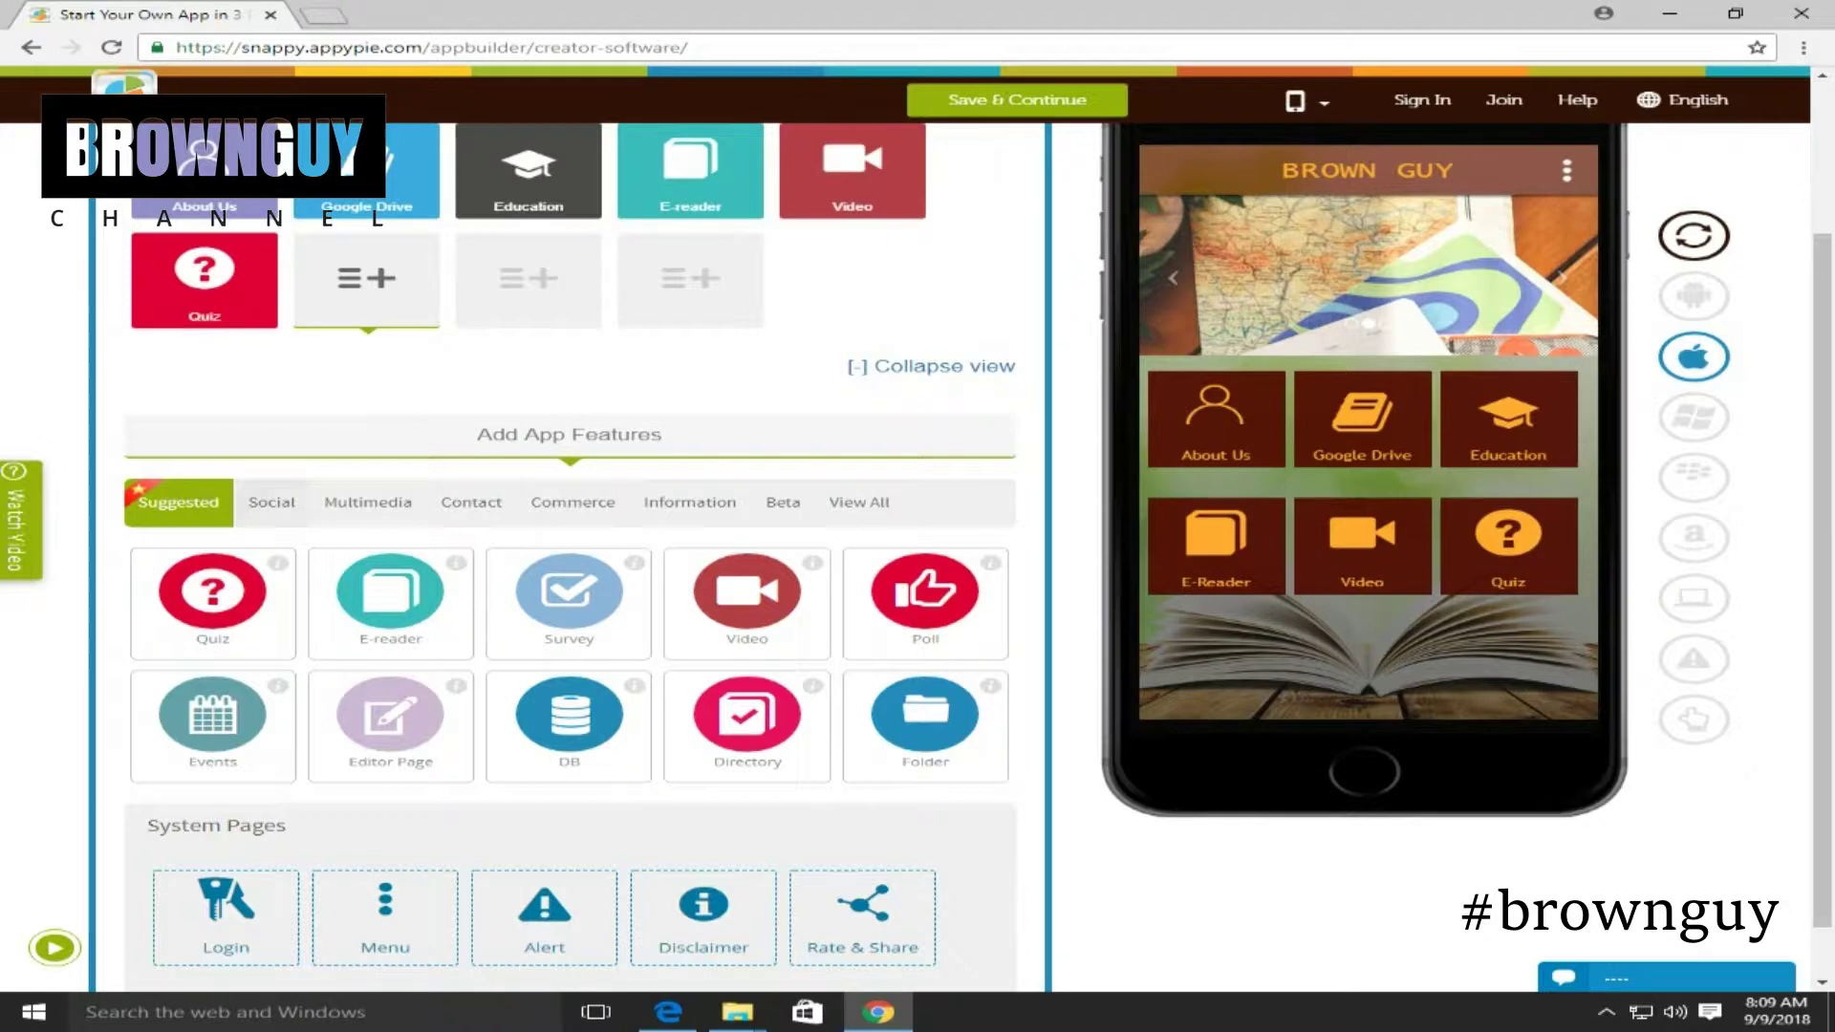
pyautogui.click(272, 502)
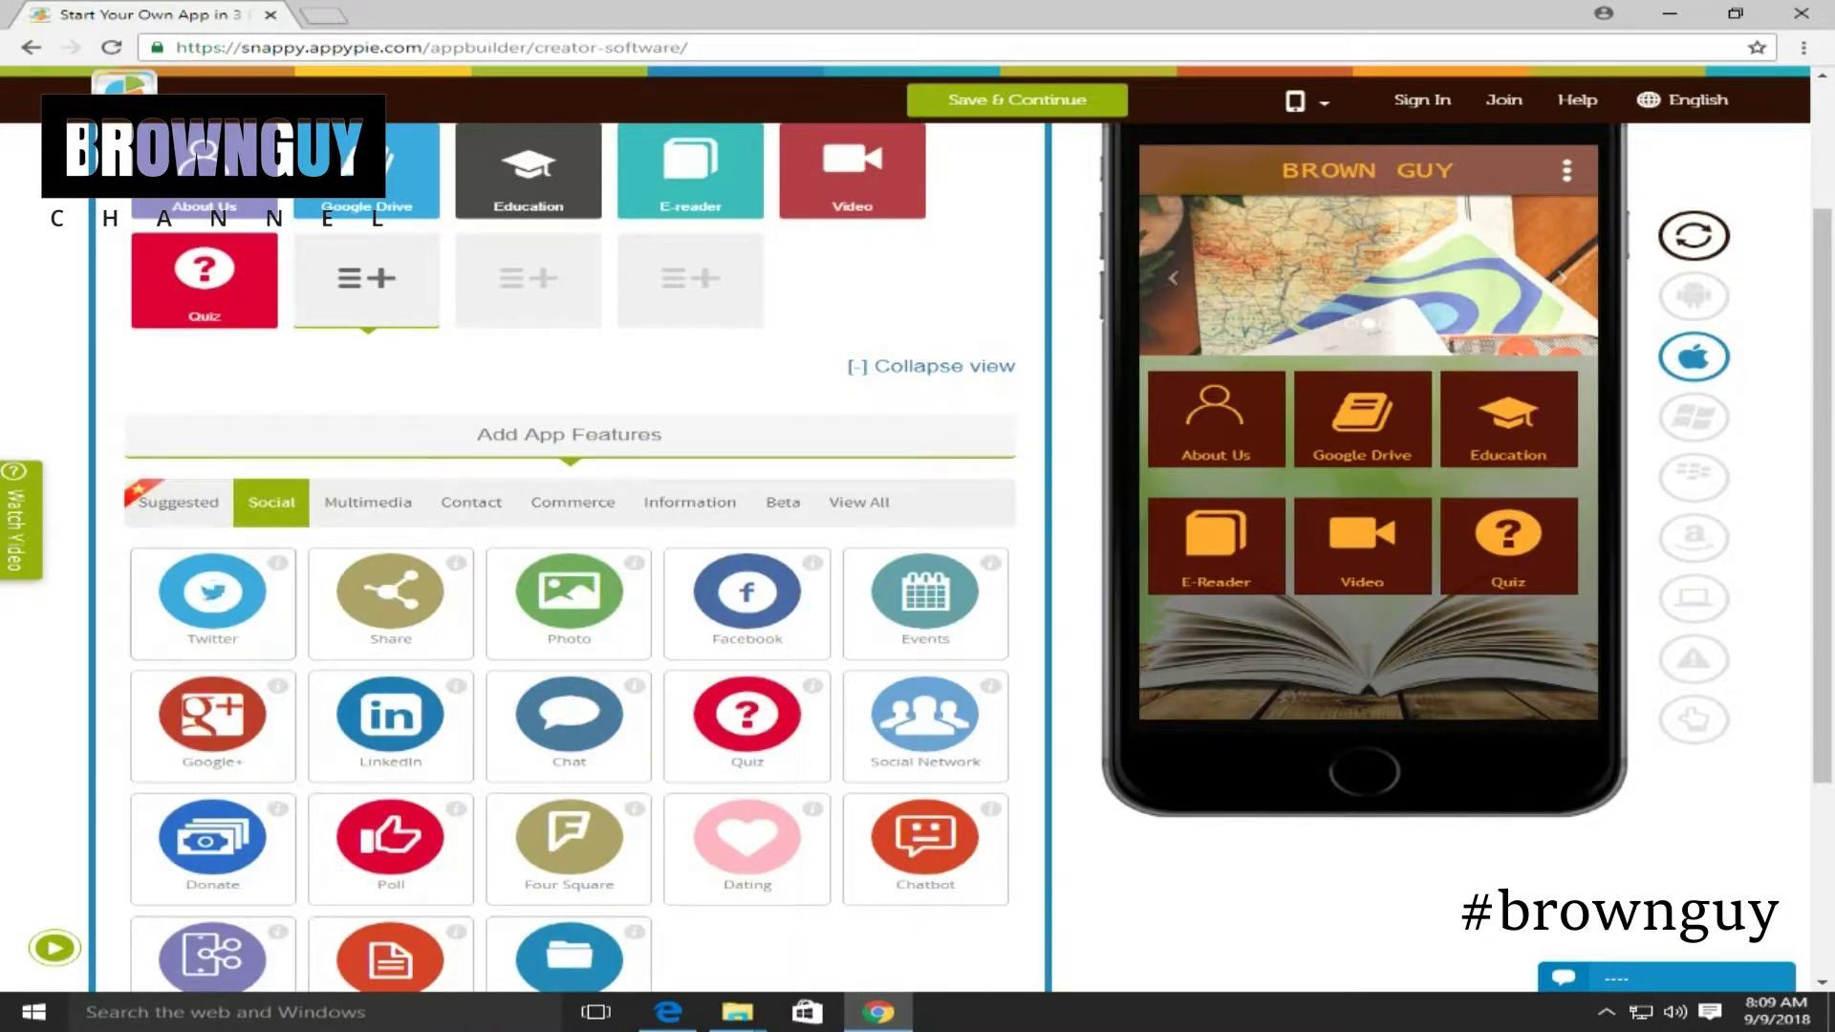
pyautogui.click(368, 502)
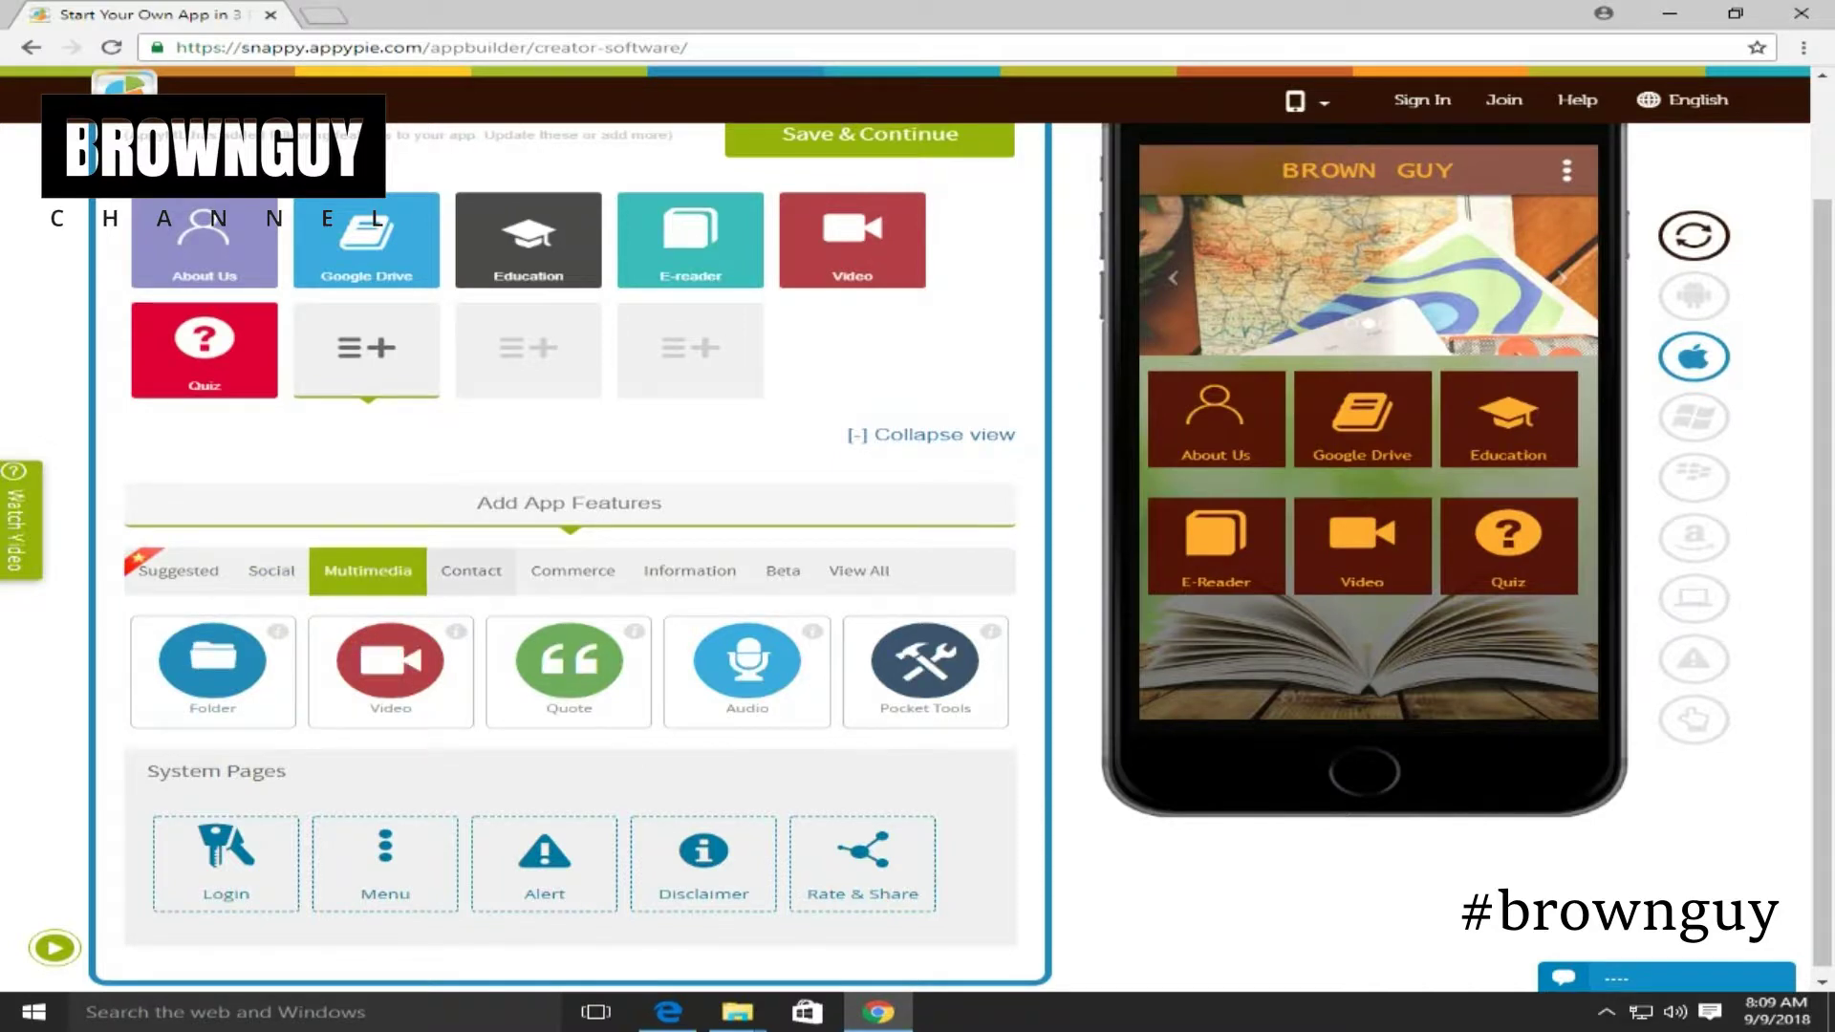
pyautogui.click(471, 571)
pyautogui.click(573, 572)
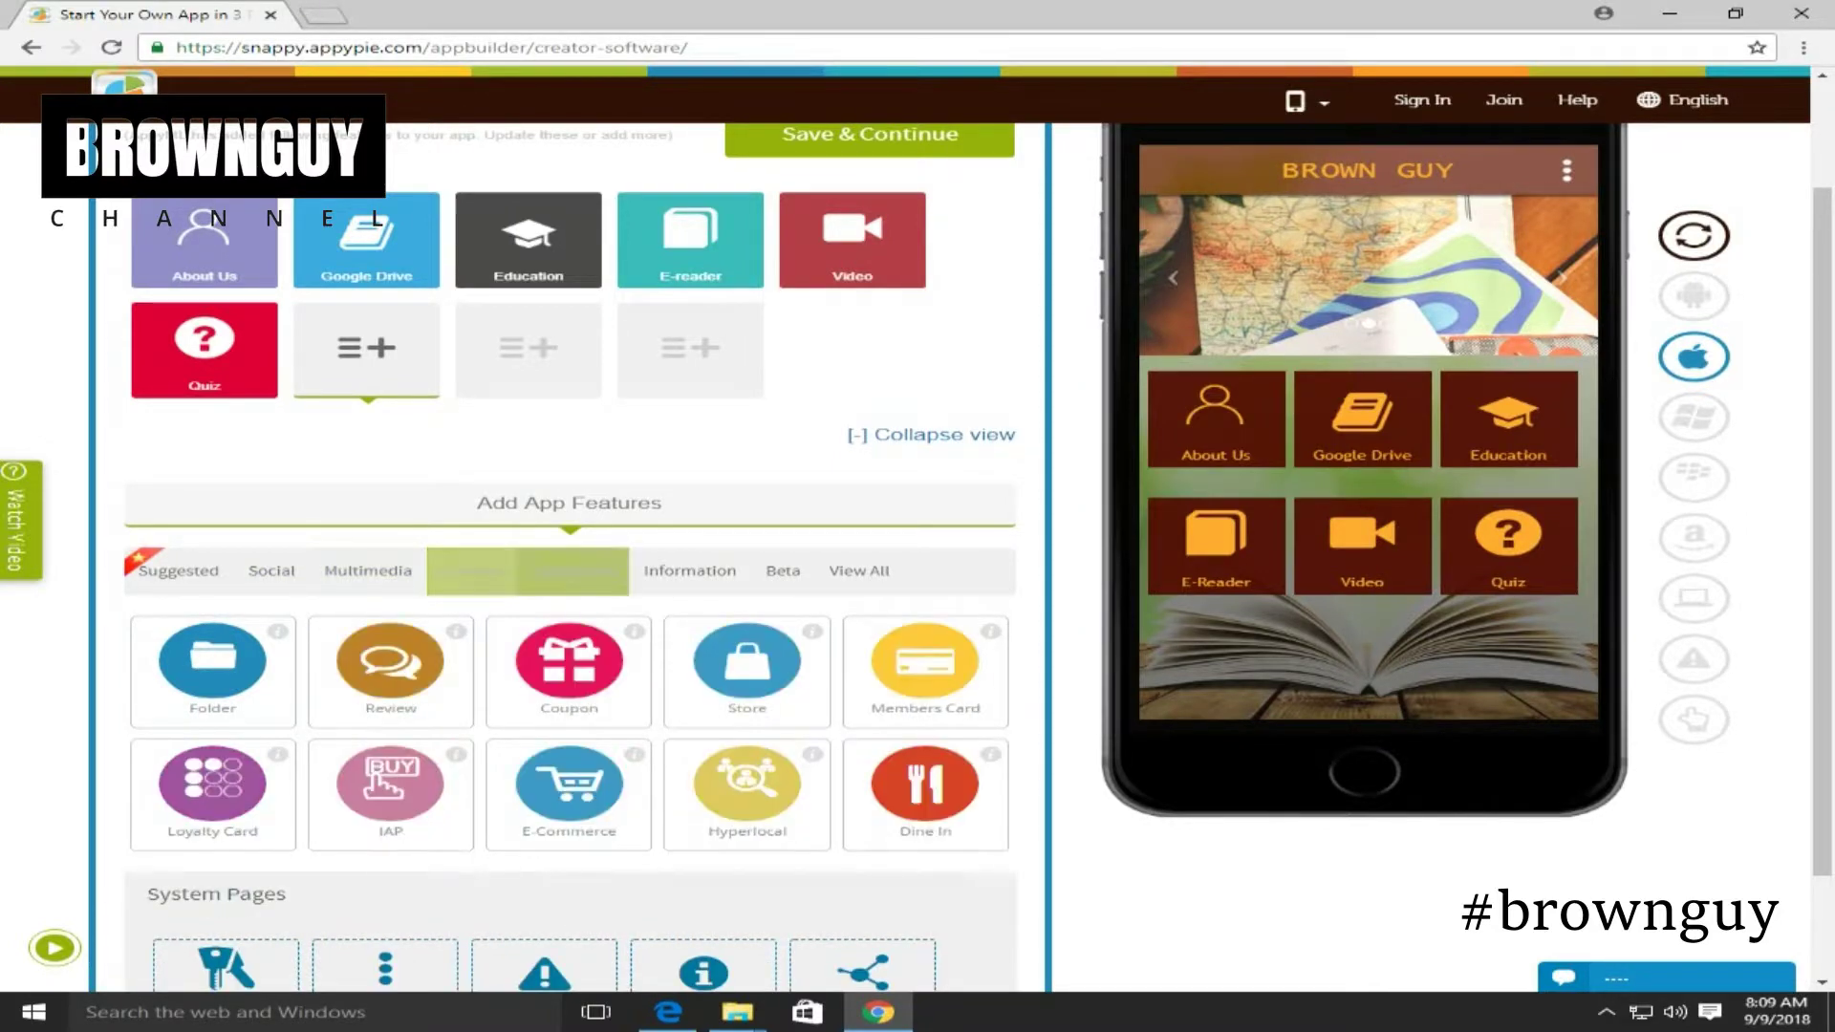
pyautogui.click(689, 570)
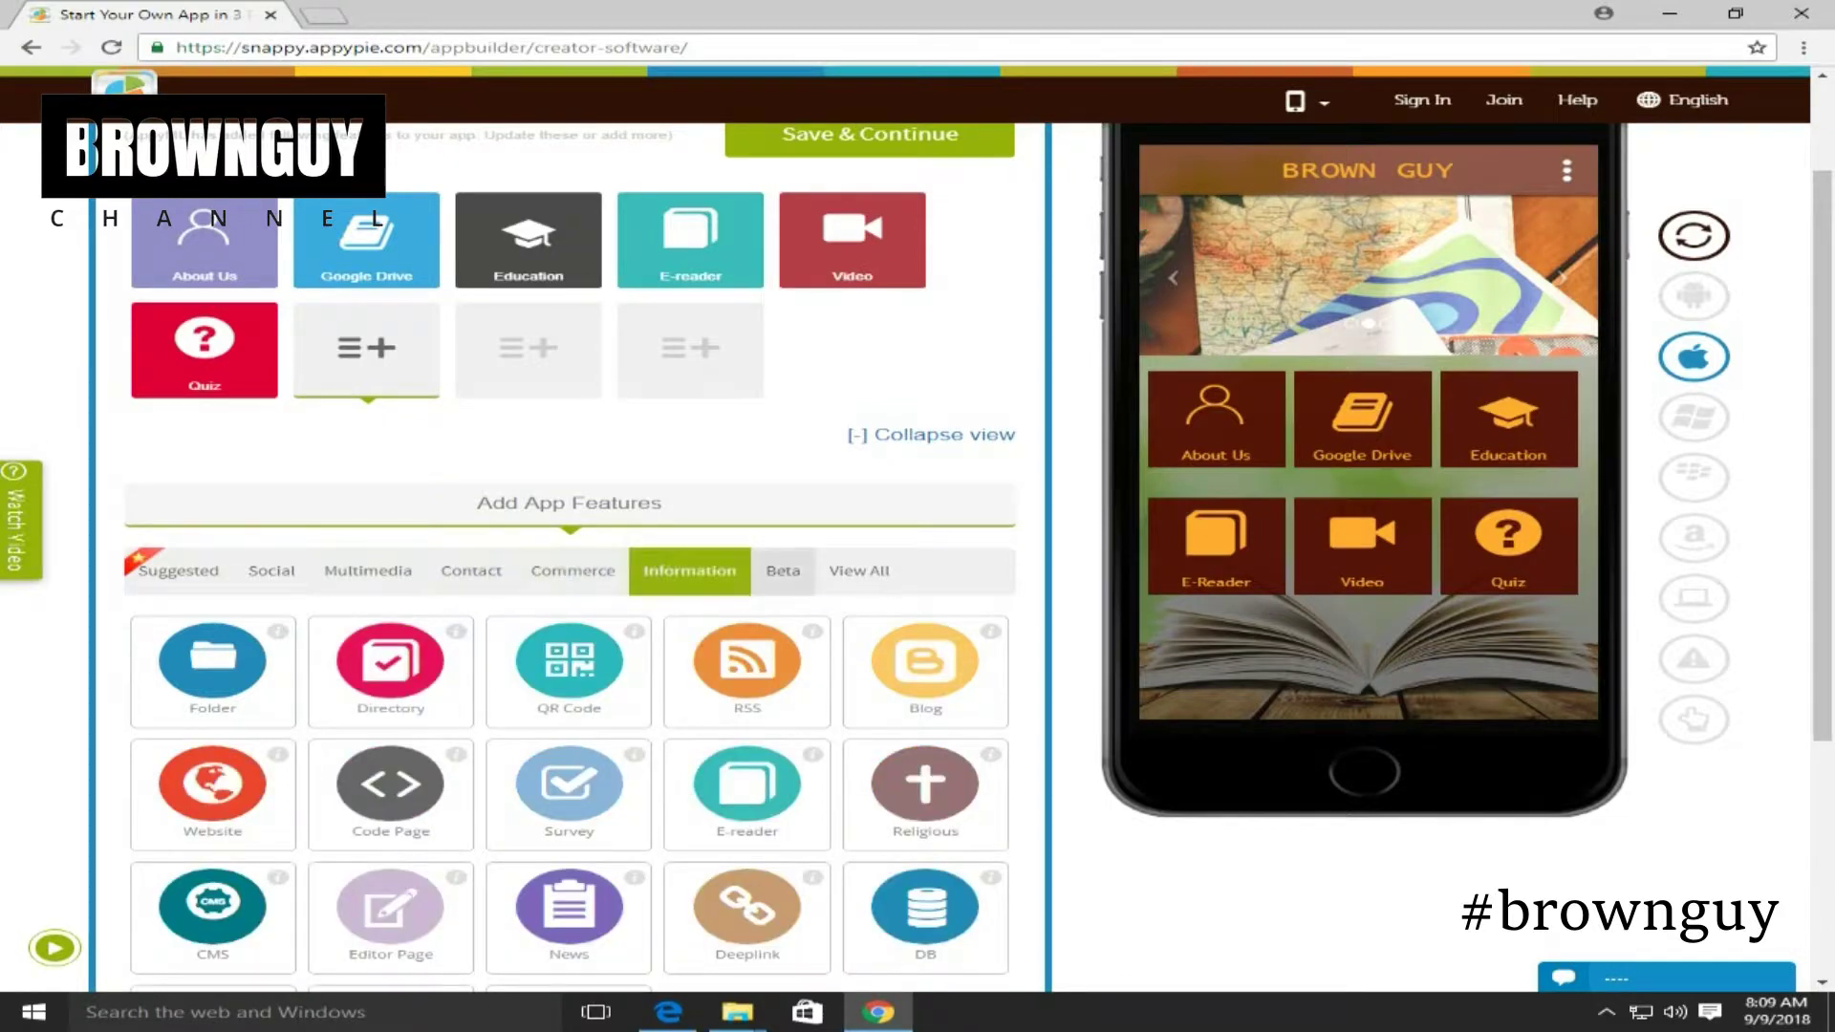
pyautogui.click(782, 571)
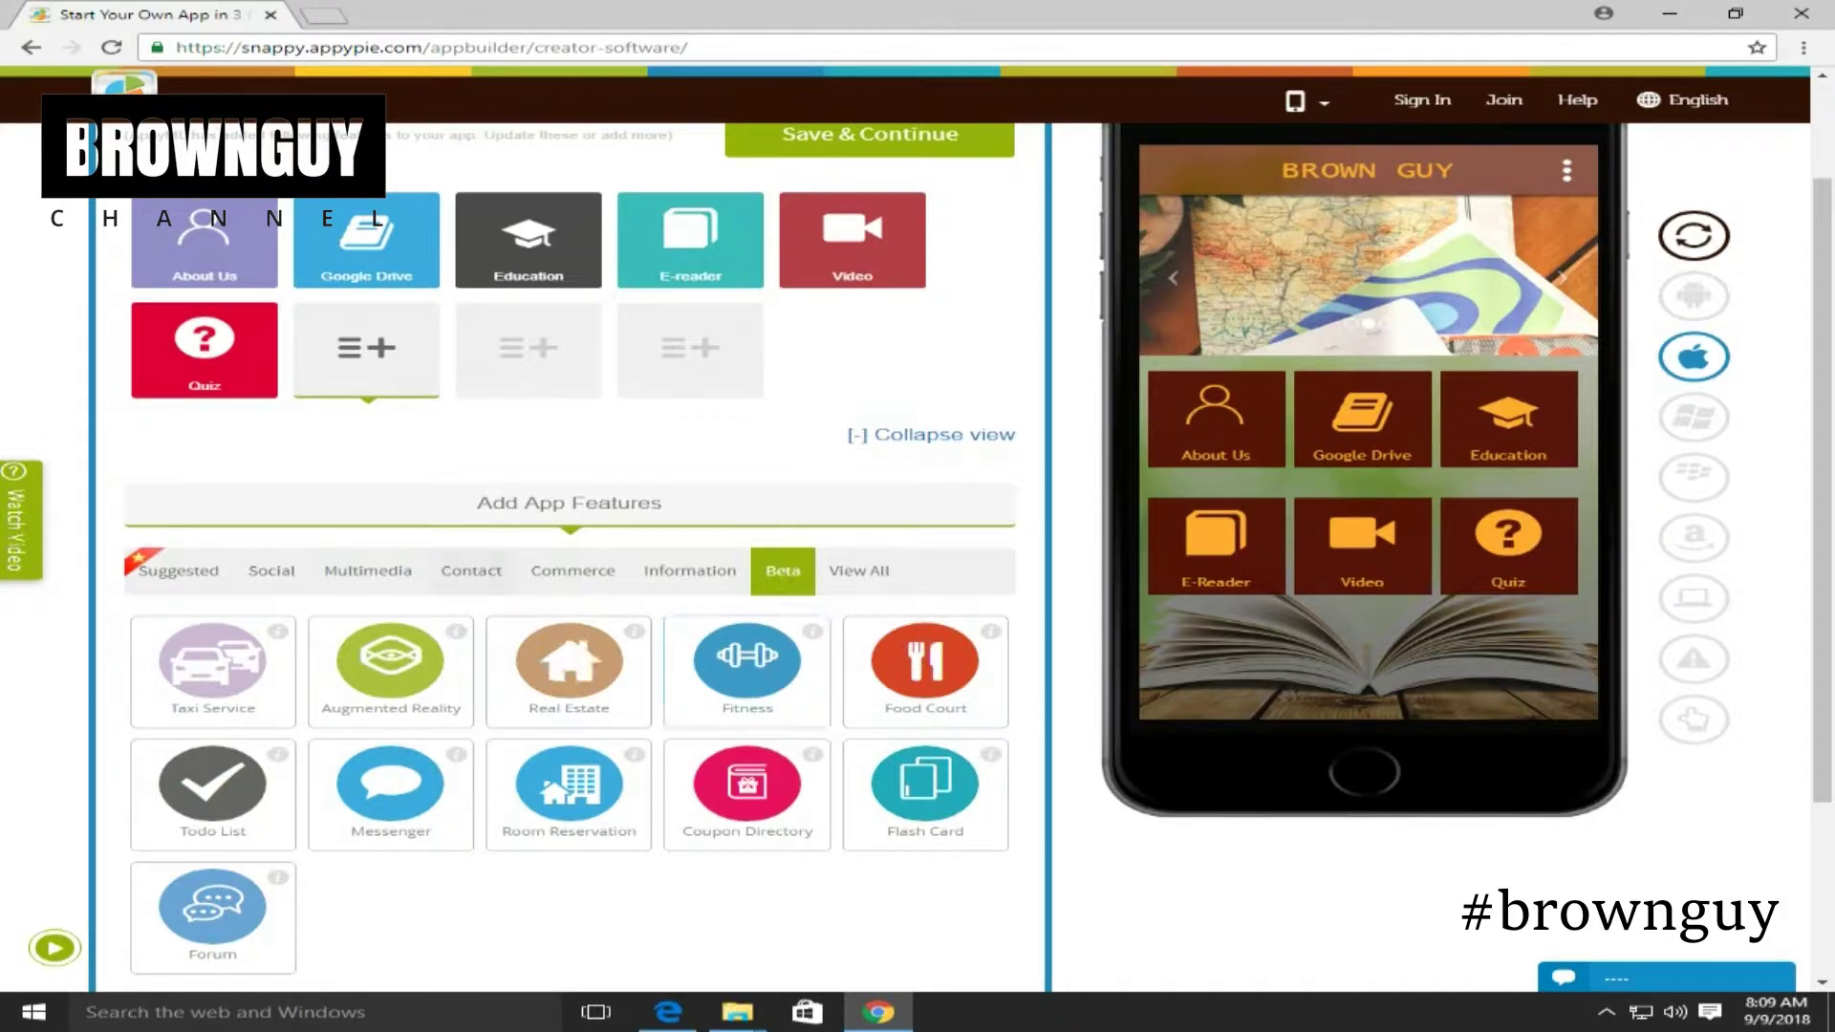
pyautogui.scroll(2, 574, 526)
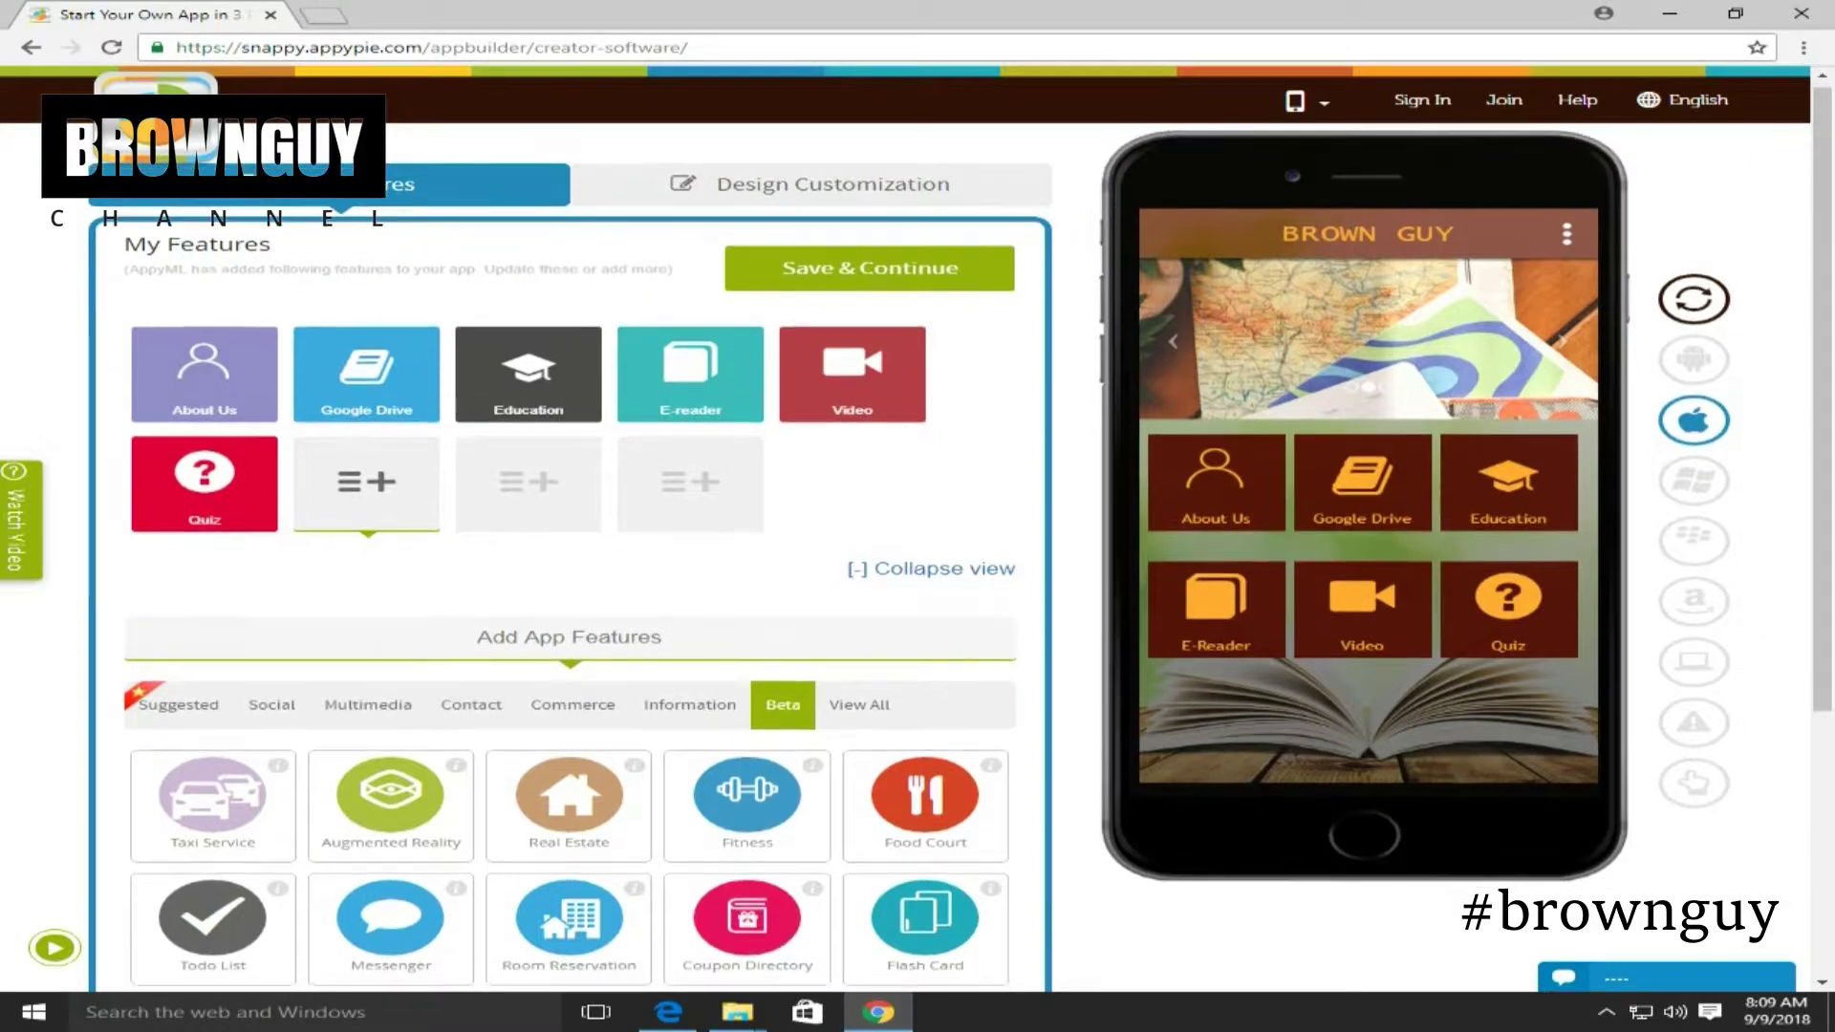
pyautogui.scroll(-3, 573, 573)
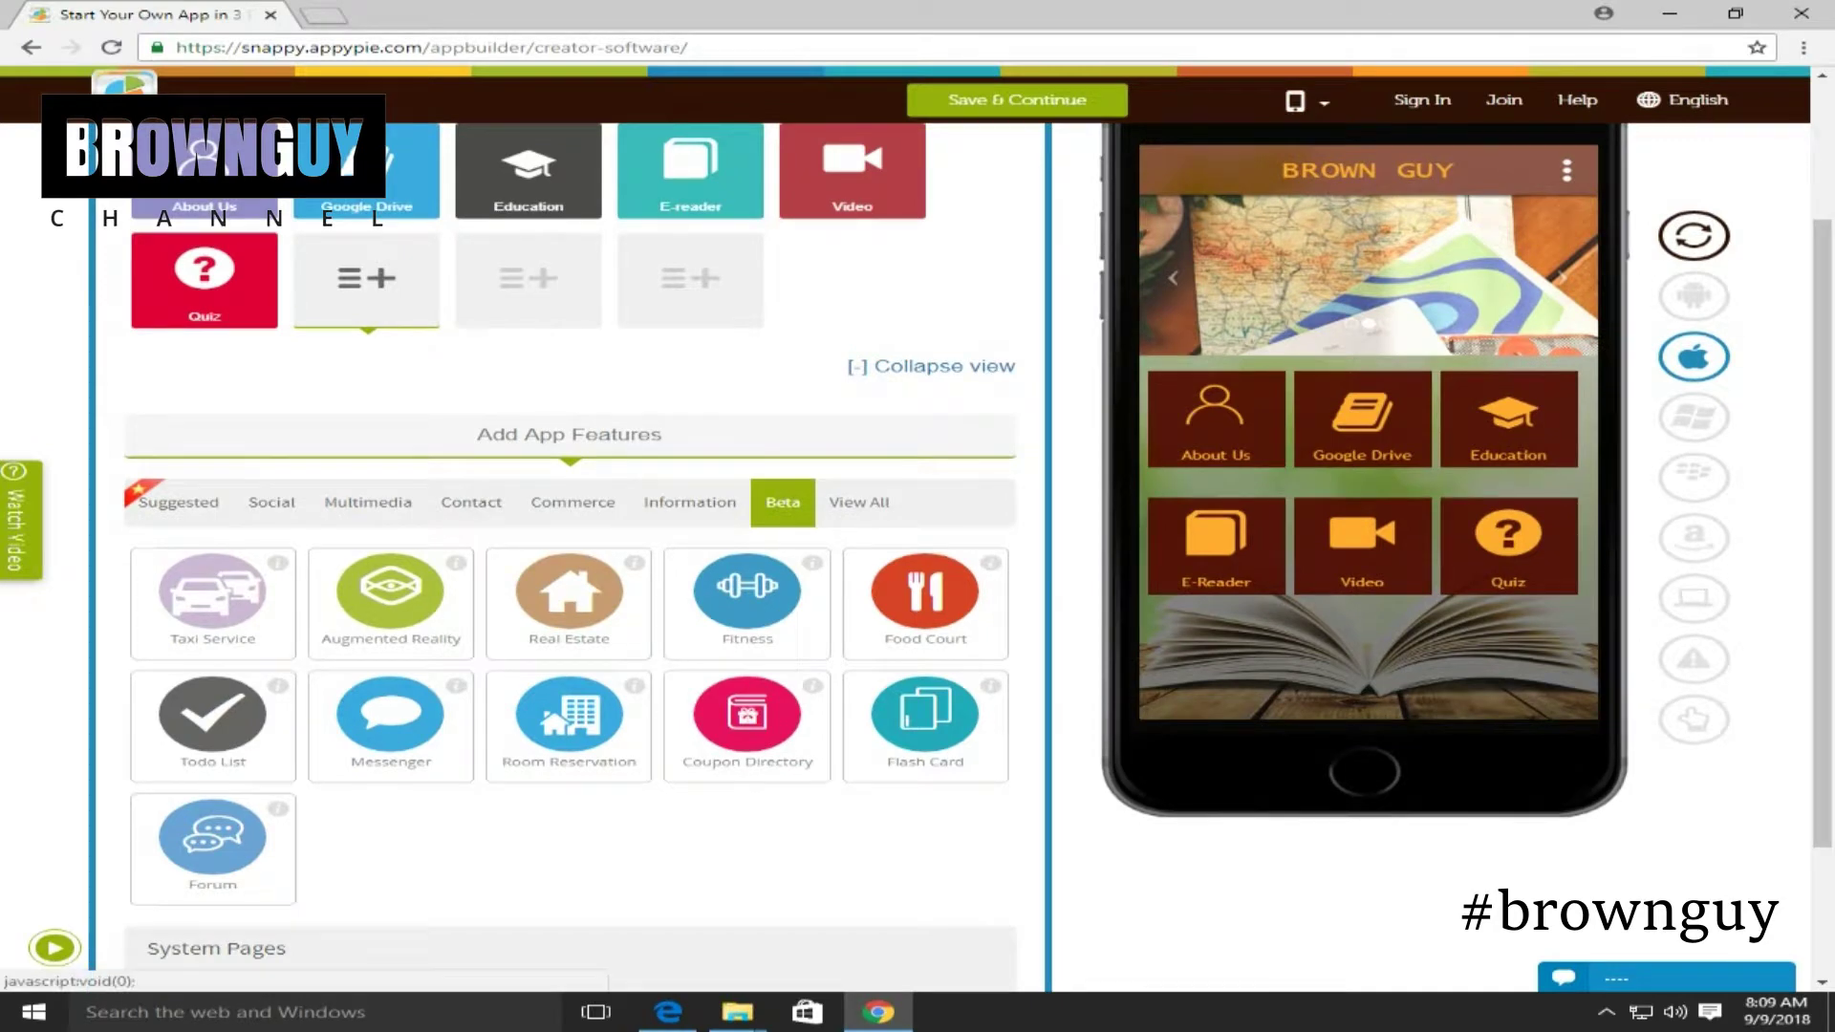
pyautogui.scroll(3, 573, 574)
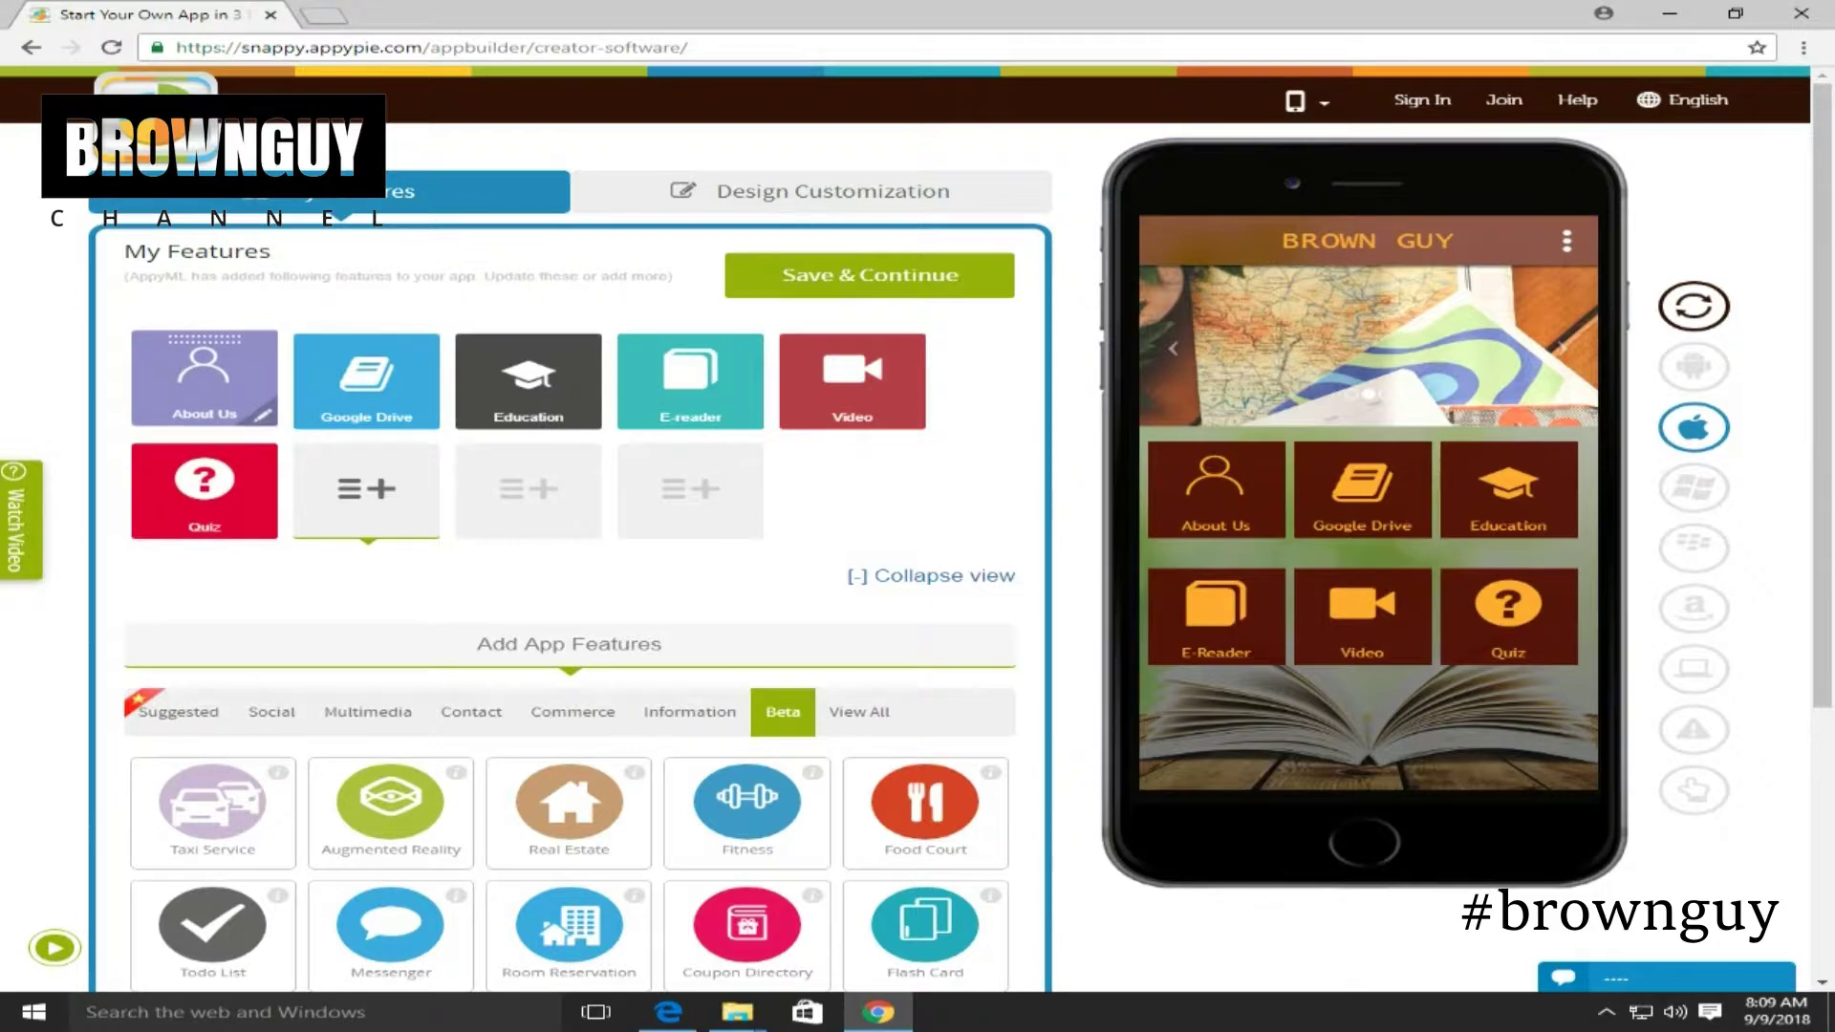
# Open the settings of the app's About Us page and check its heading in the phone preview
pyautogui.click(203, 383)
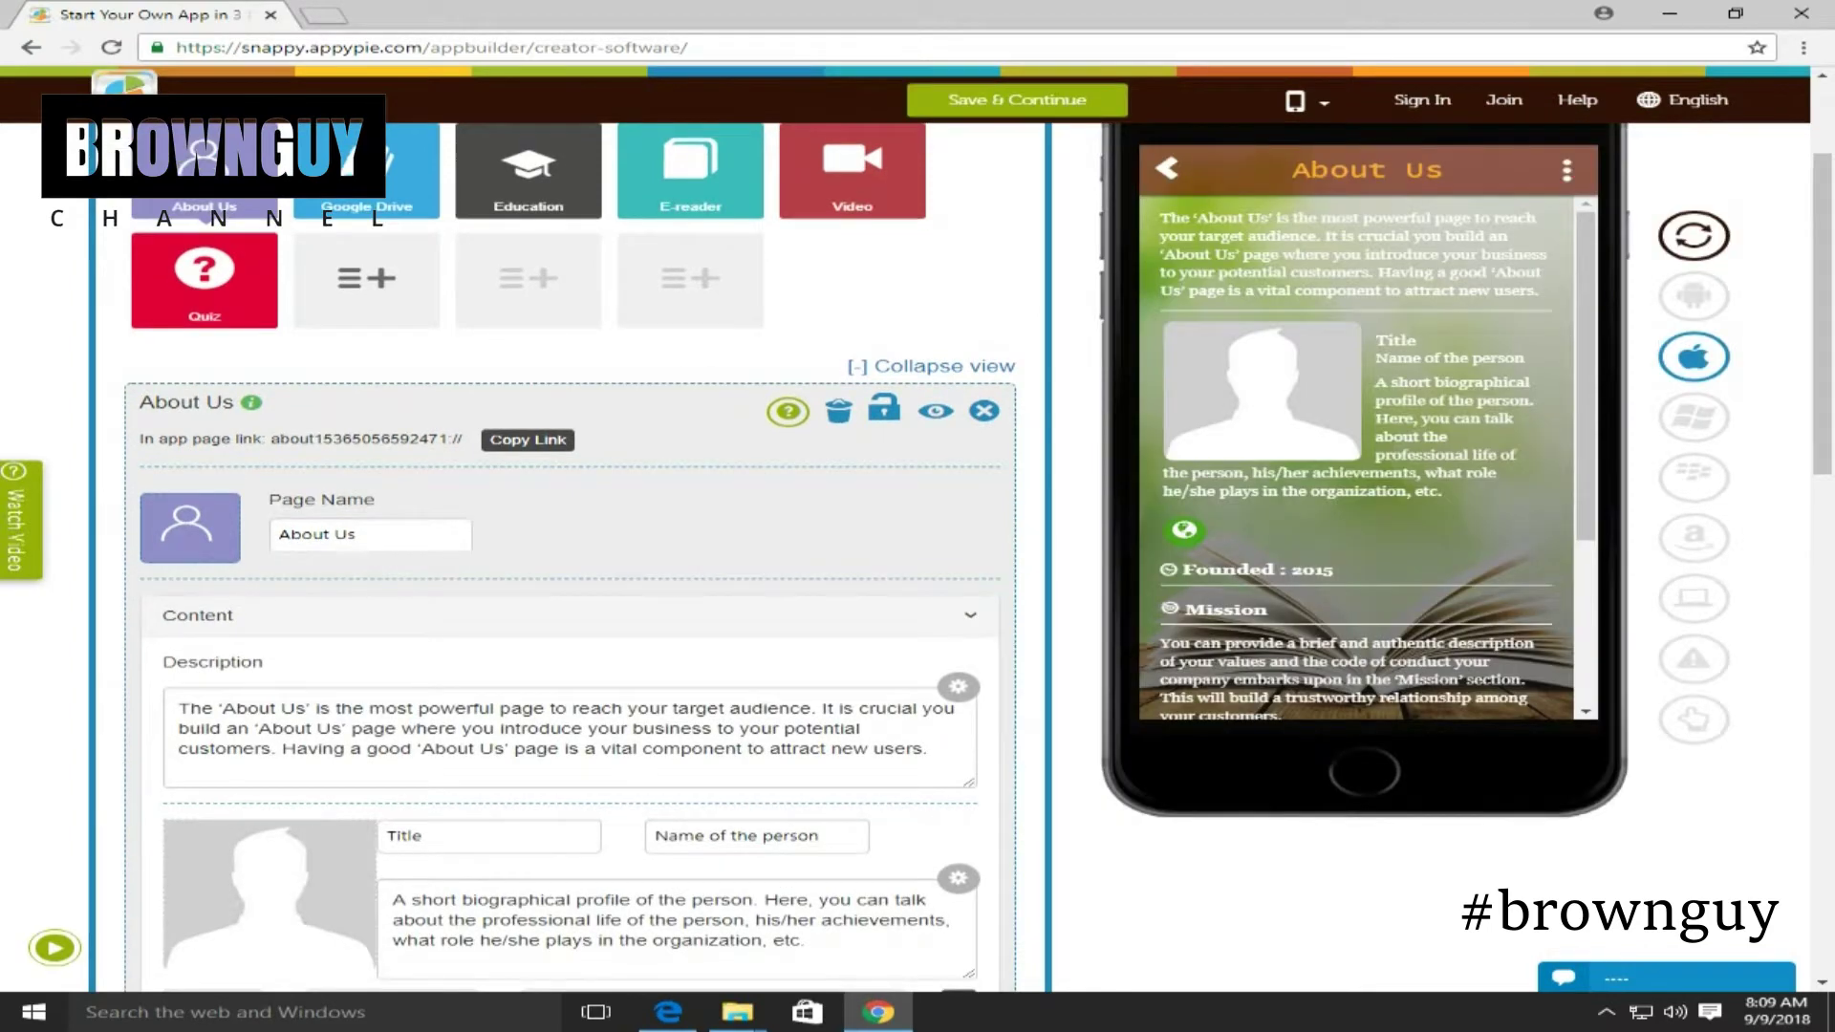
pyautogui.moveTo(1291, 170); pyautogui.dragTo(1444, 170)
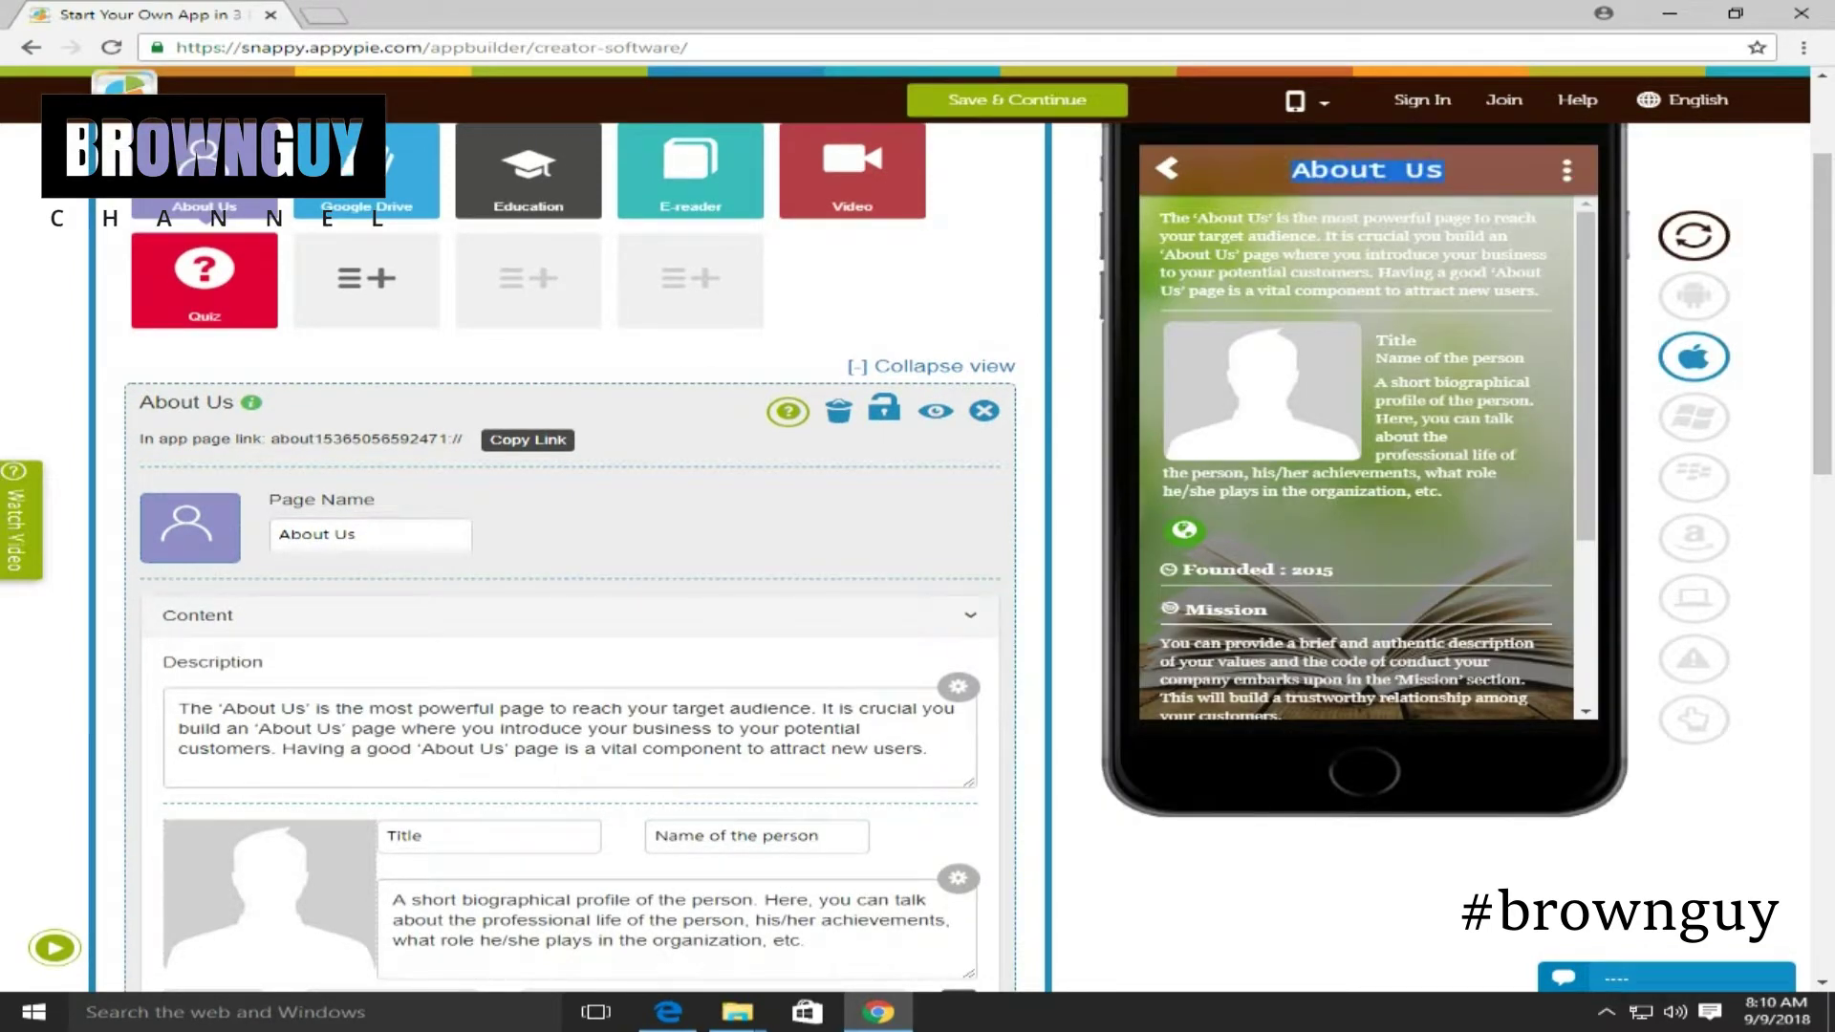
# Try About Us123 as the page name and restore the name About Us
pyautogui.moveTo(368, 535); pyautogui.dragTo(234, 535)
pyautogui.click(380, 535)
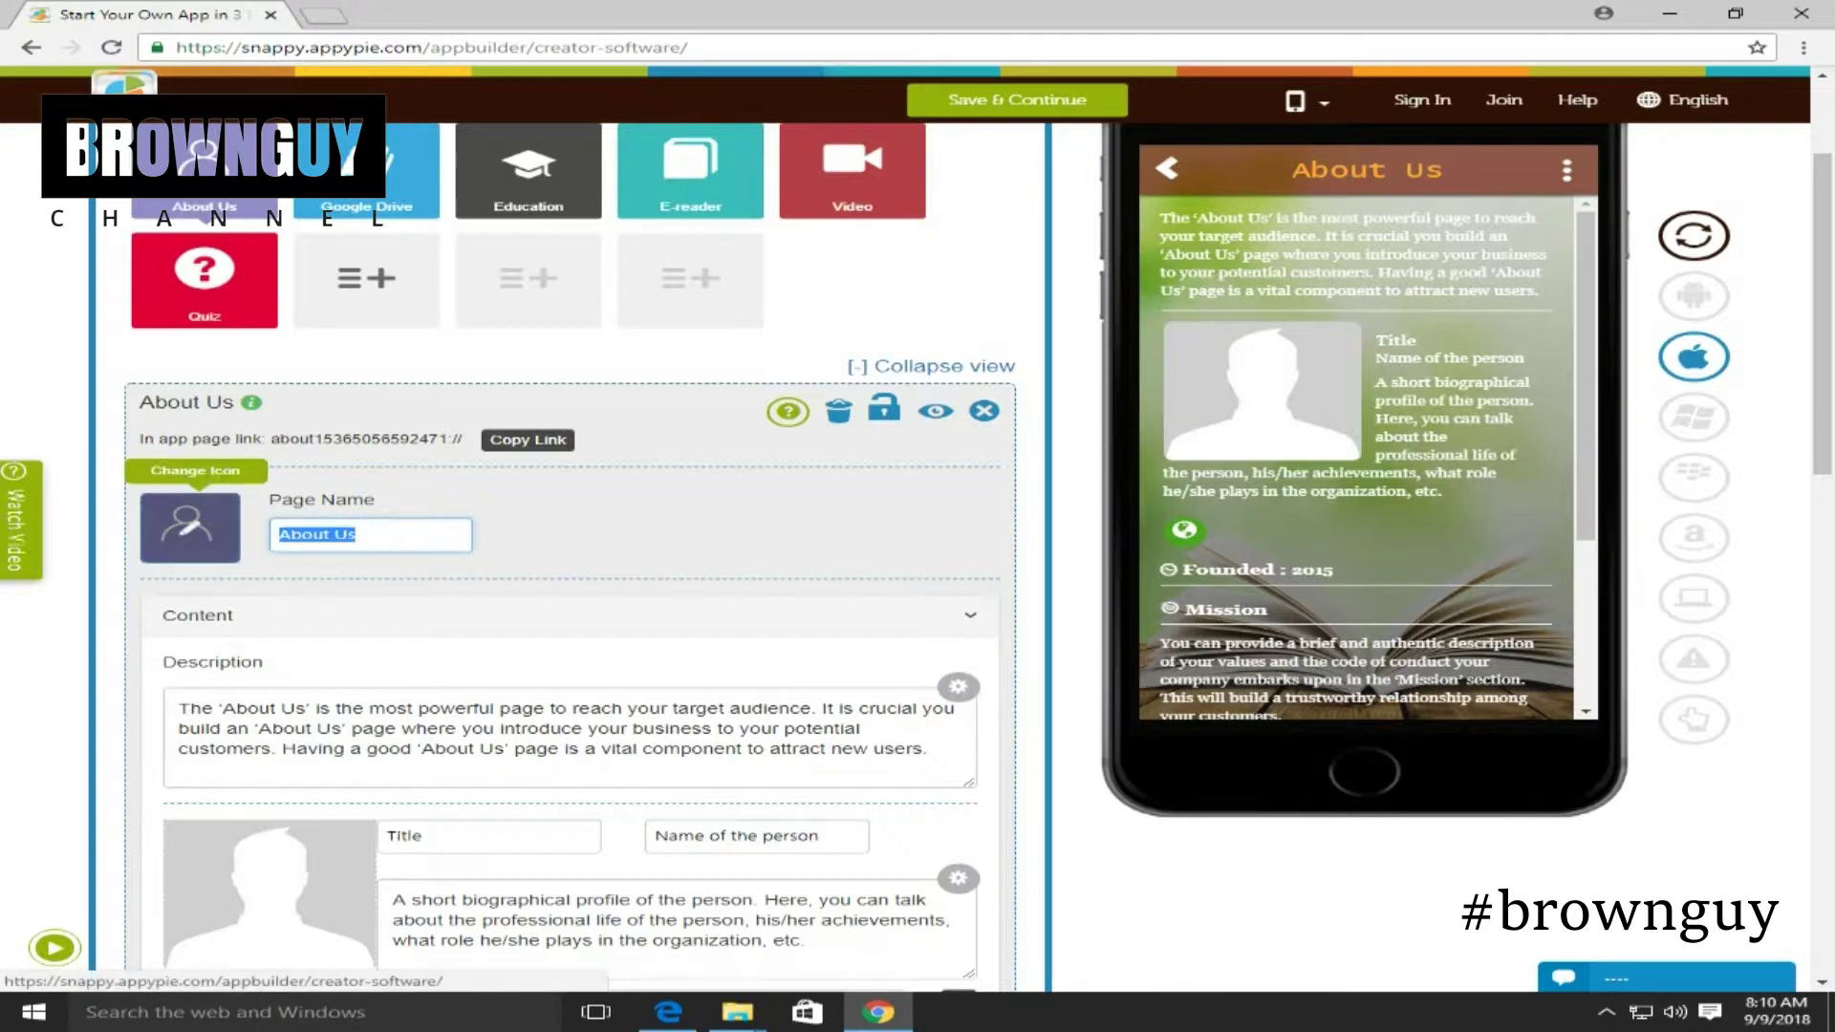
pyautogui.click(359, 535)
pyautogui.write('123')
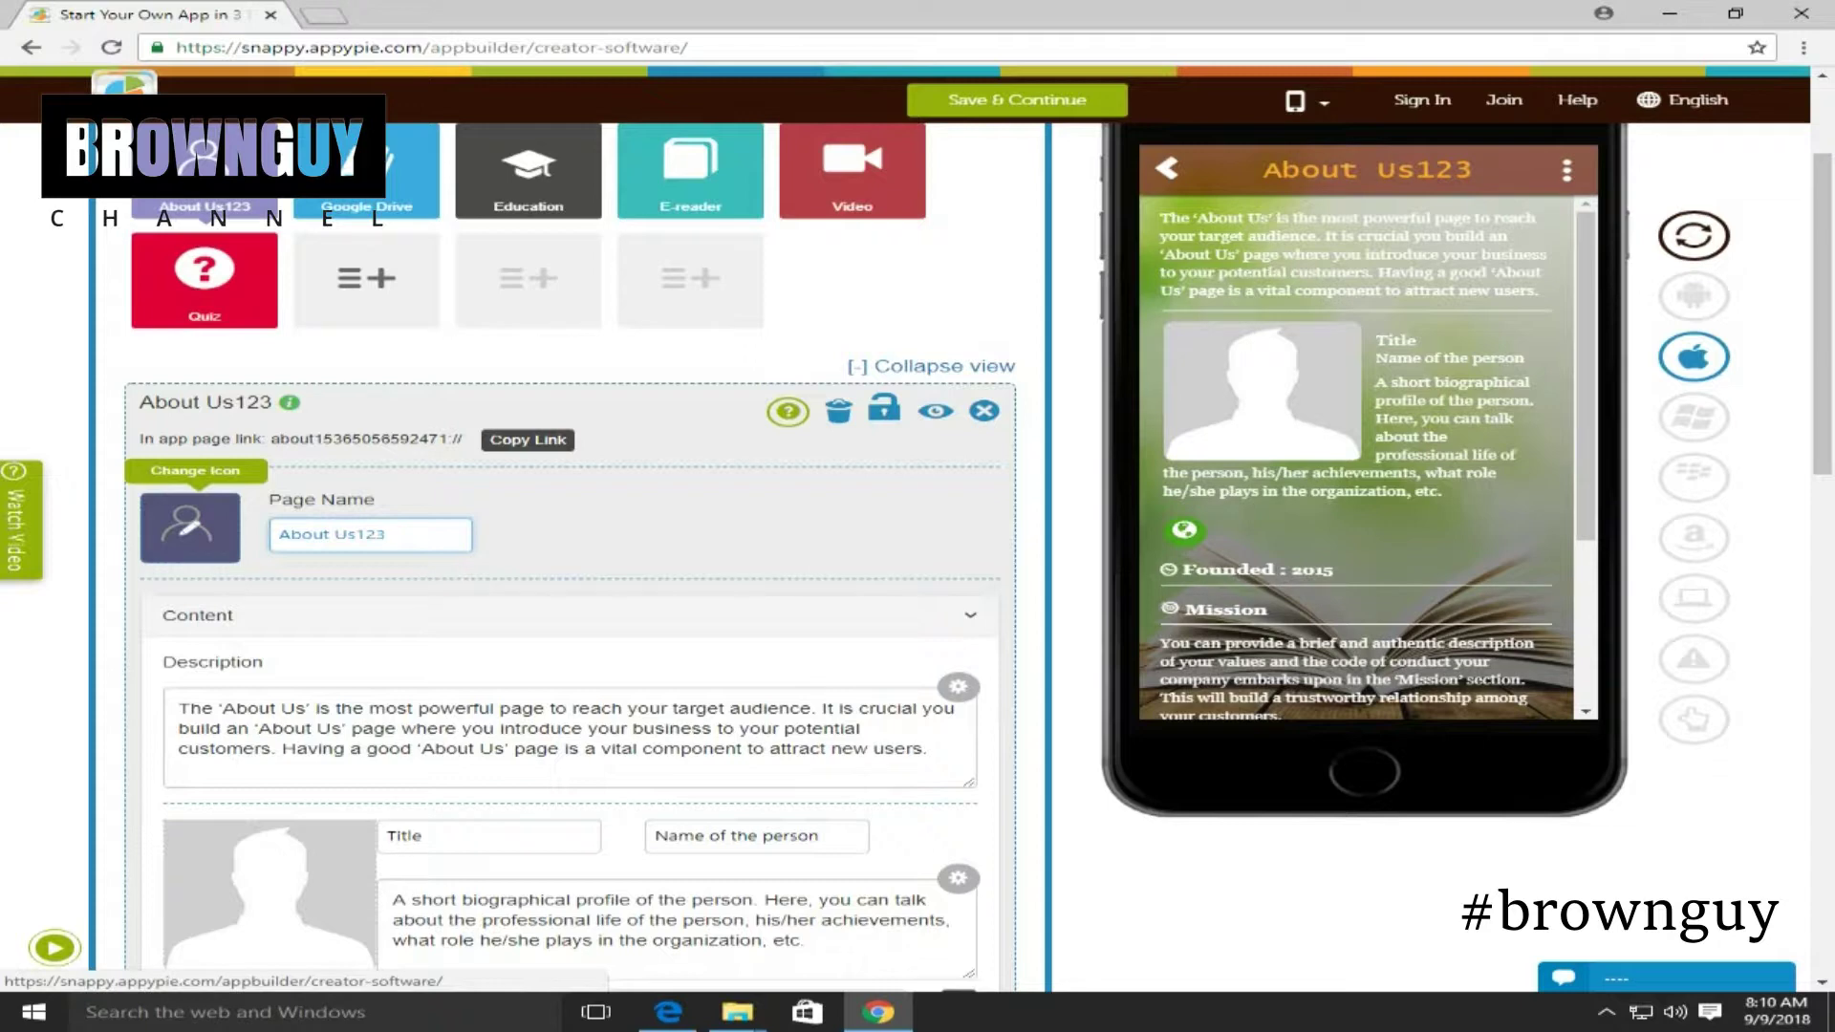
pyautogui.press('BackSpace')
pyautogui.press('BackSpace')
pyautogui.press('BackSpace')
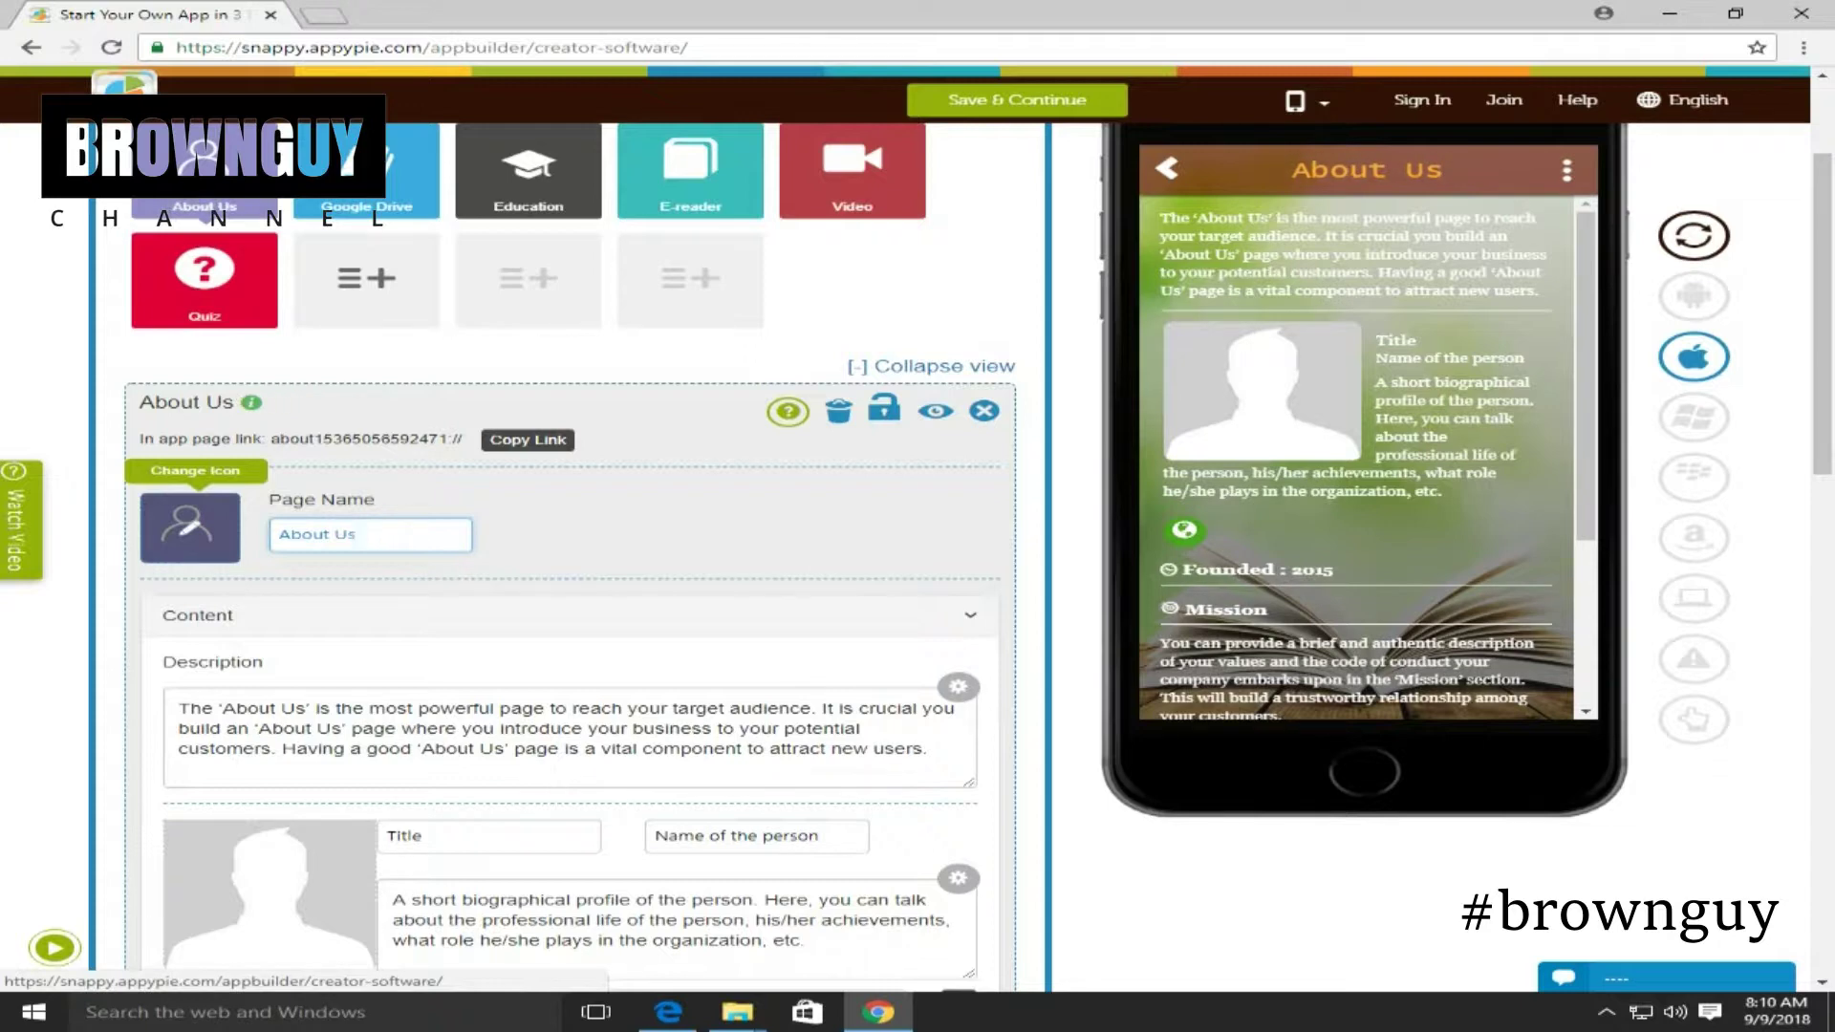
# Compare the About Us page's description, title, person name and biography fields with the corresponding text in the phone preview
pyautogui.moveTo(185, 708); pyautogui.dragTo(927, 750)
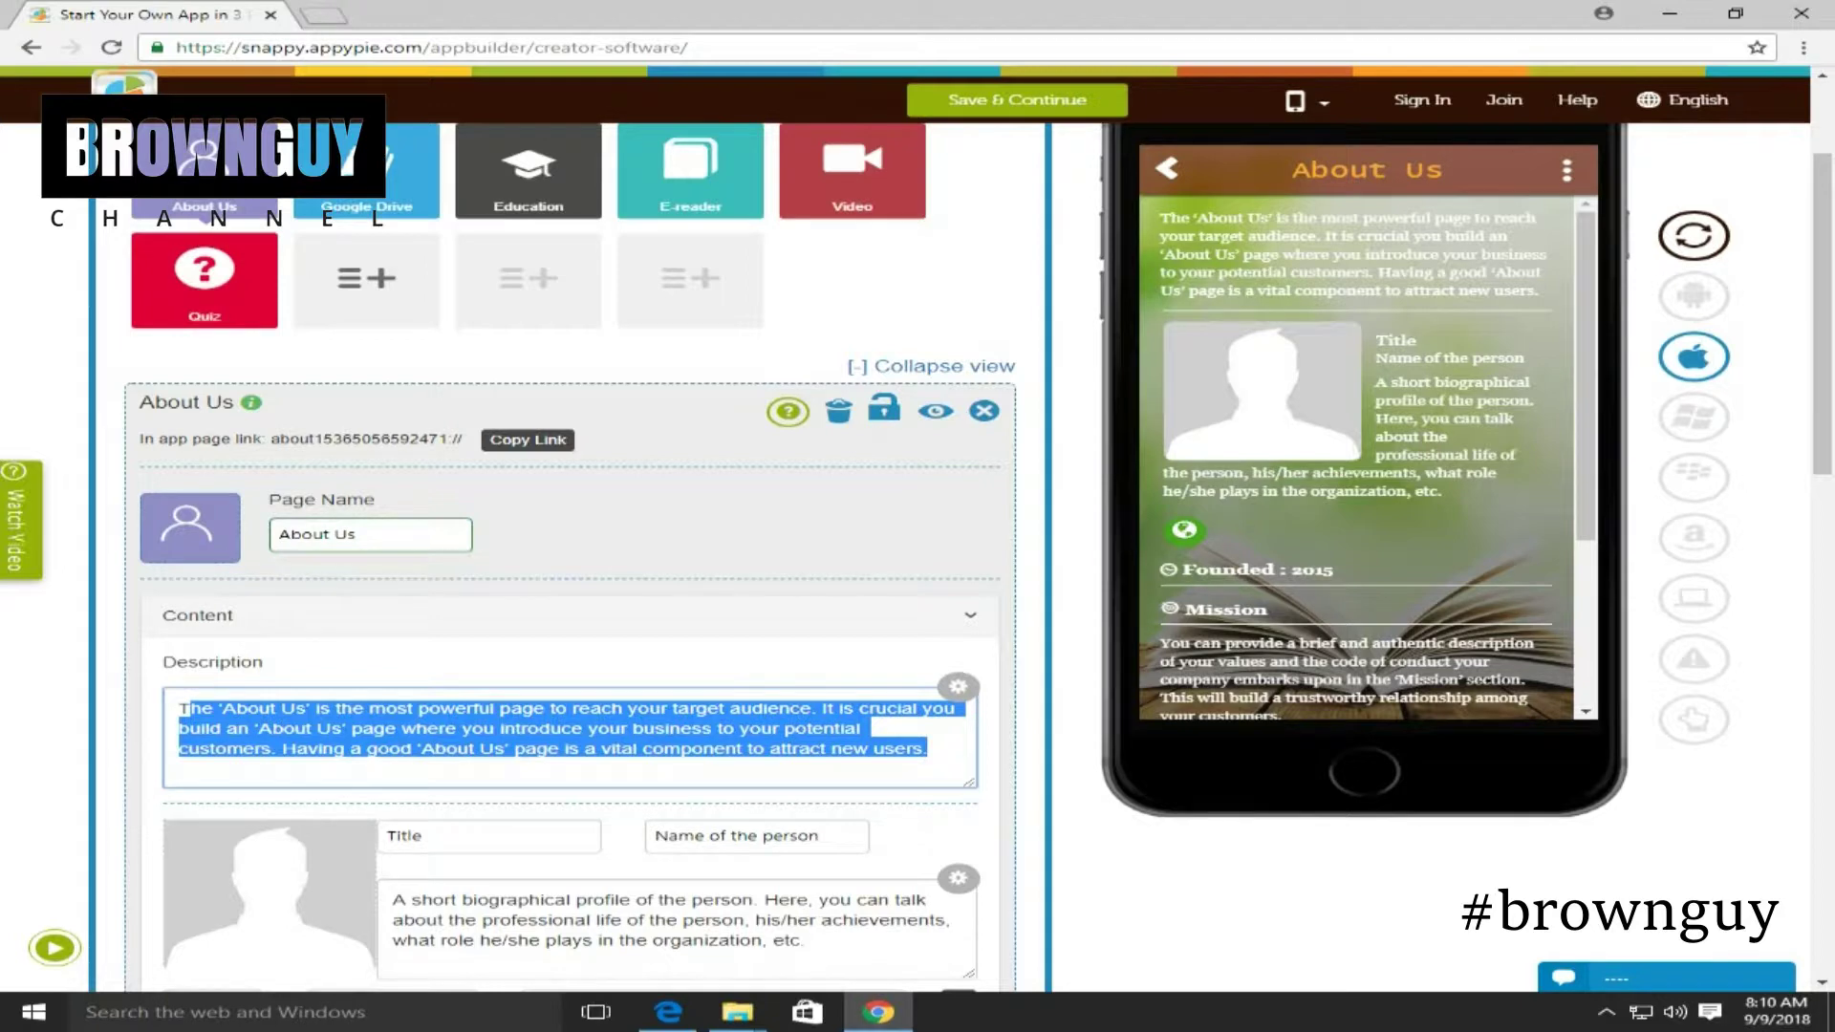
pyautogui.moveTo(1160, 218); pyautogui.dragTo(1538, 291)
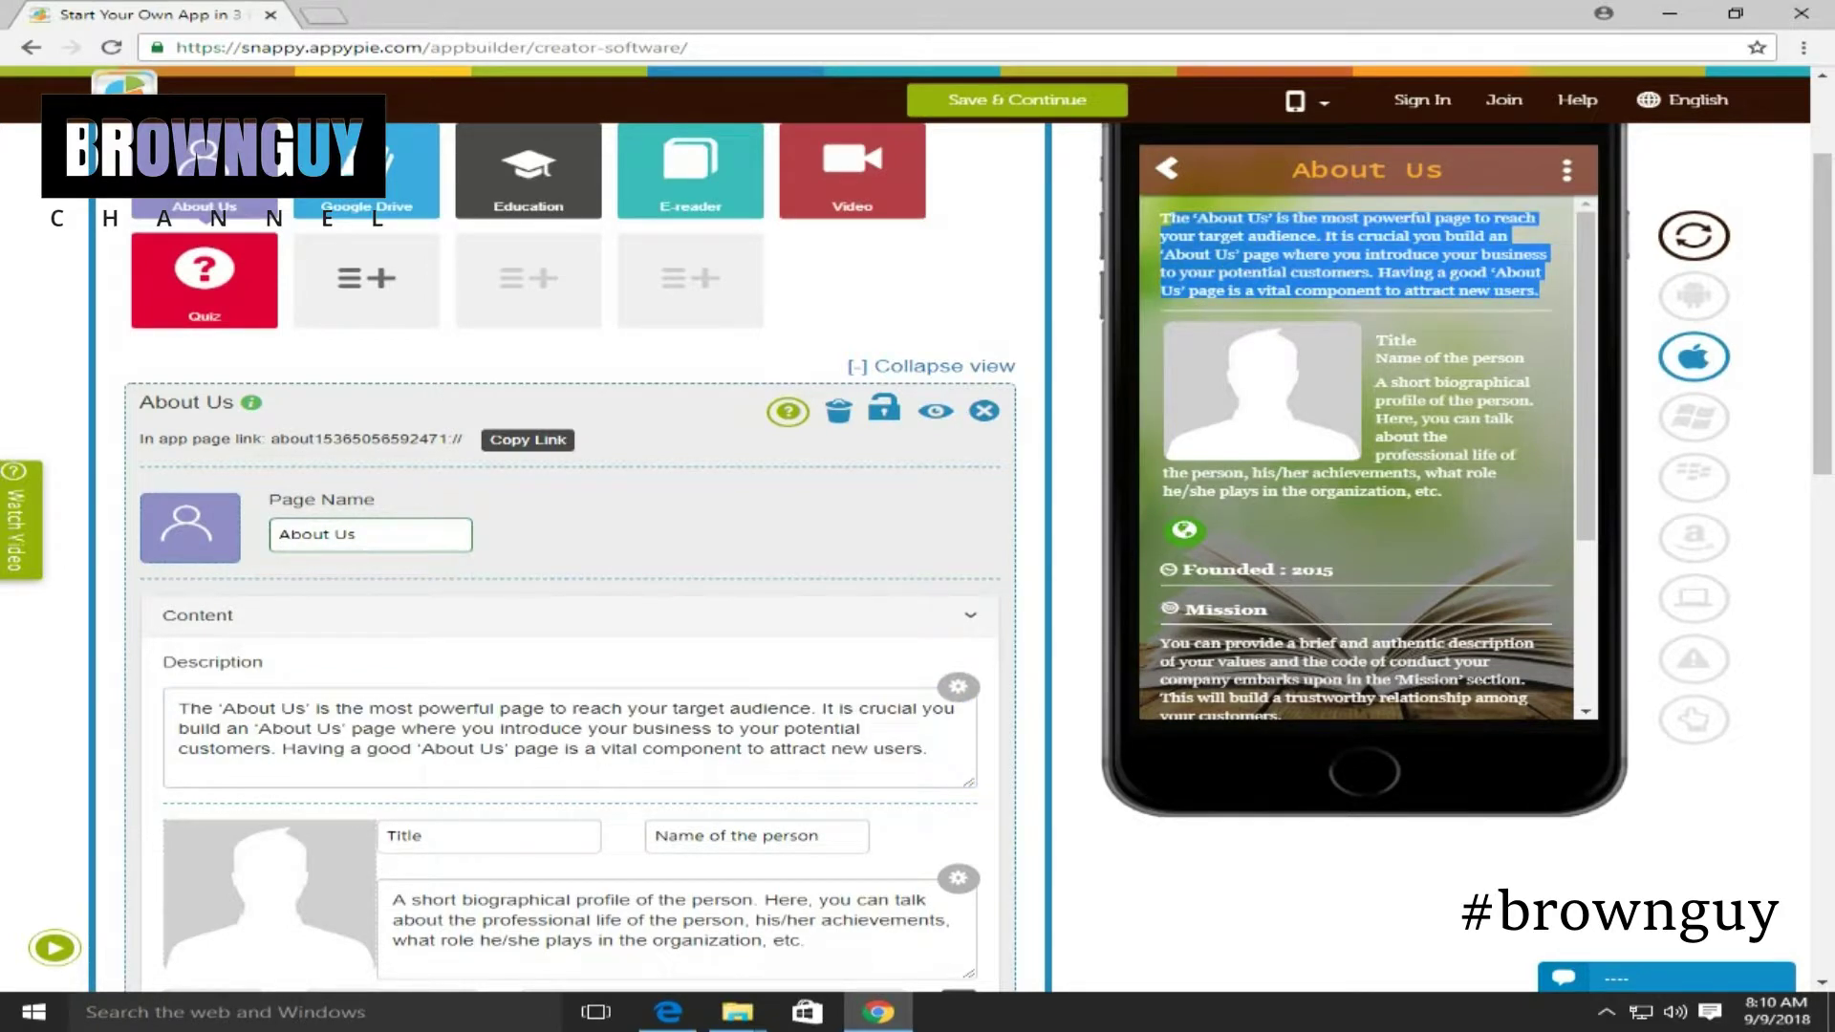
pyautogui.scroll(-3, 571, 573)
pyautogui.click(489, 535)
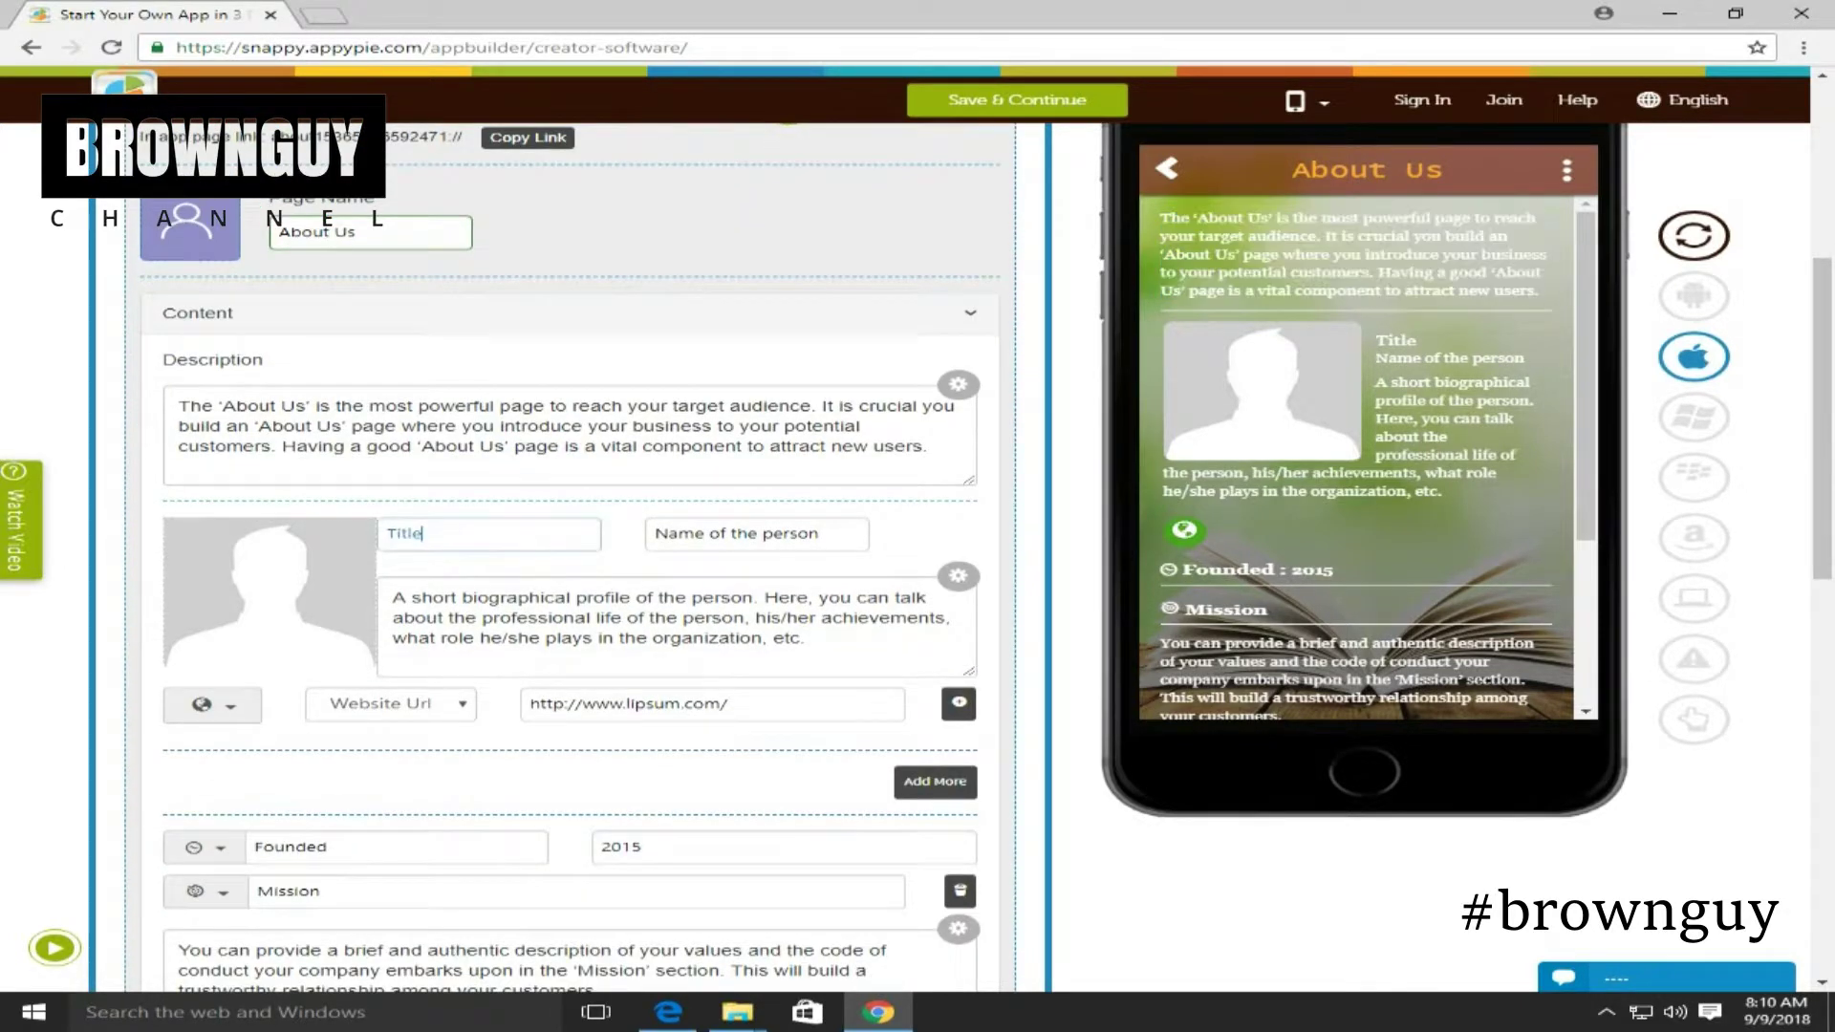
pyautogui.click(823, 534)
pyautogui.doubleClick(1396, 342)
pyautogui.moveTo(1377, 359); pyautogui.dragTo(1442, 491)
pyautogui.click(1441, 478)
pyautogui.click(490, 534)
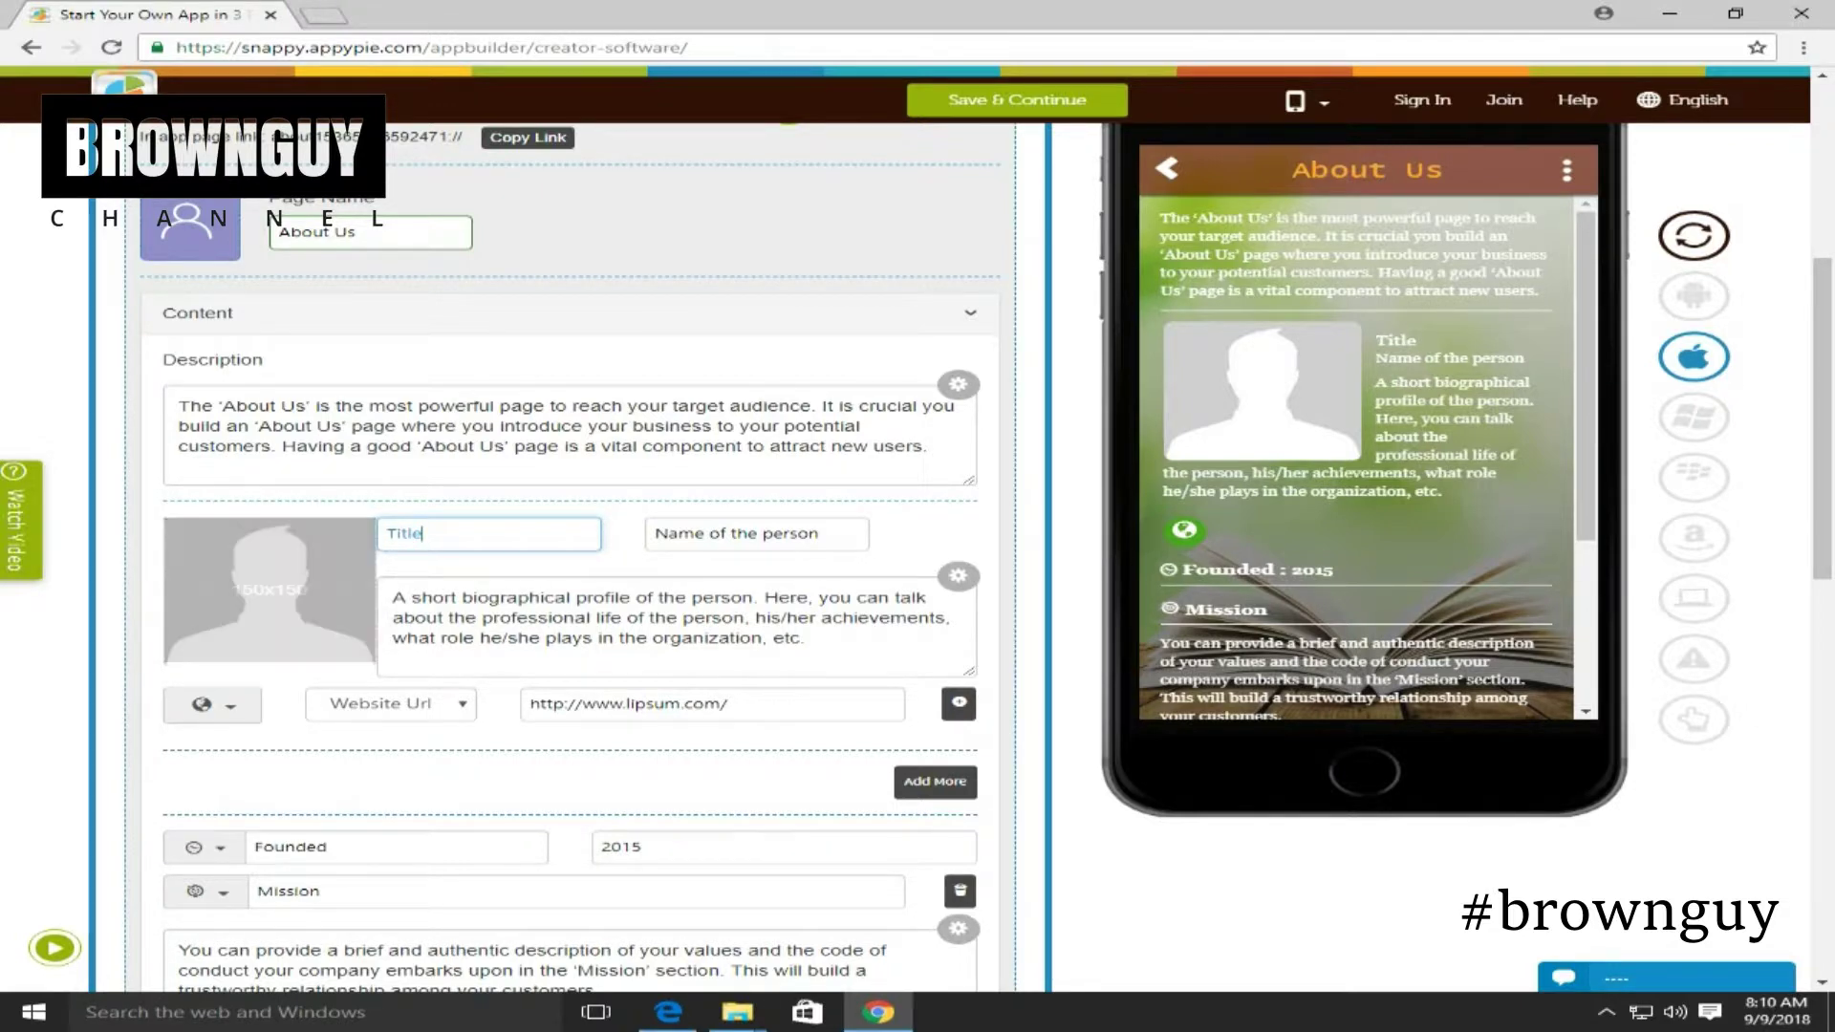
pyautogui.moveTo(391, 597); pyautogui.dragTo(805, 639)
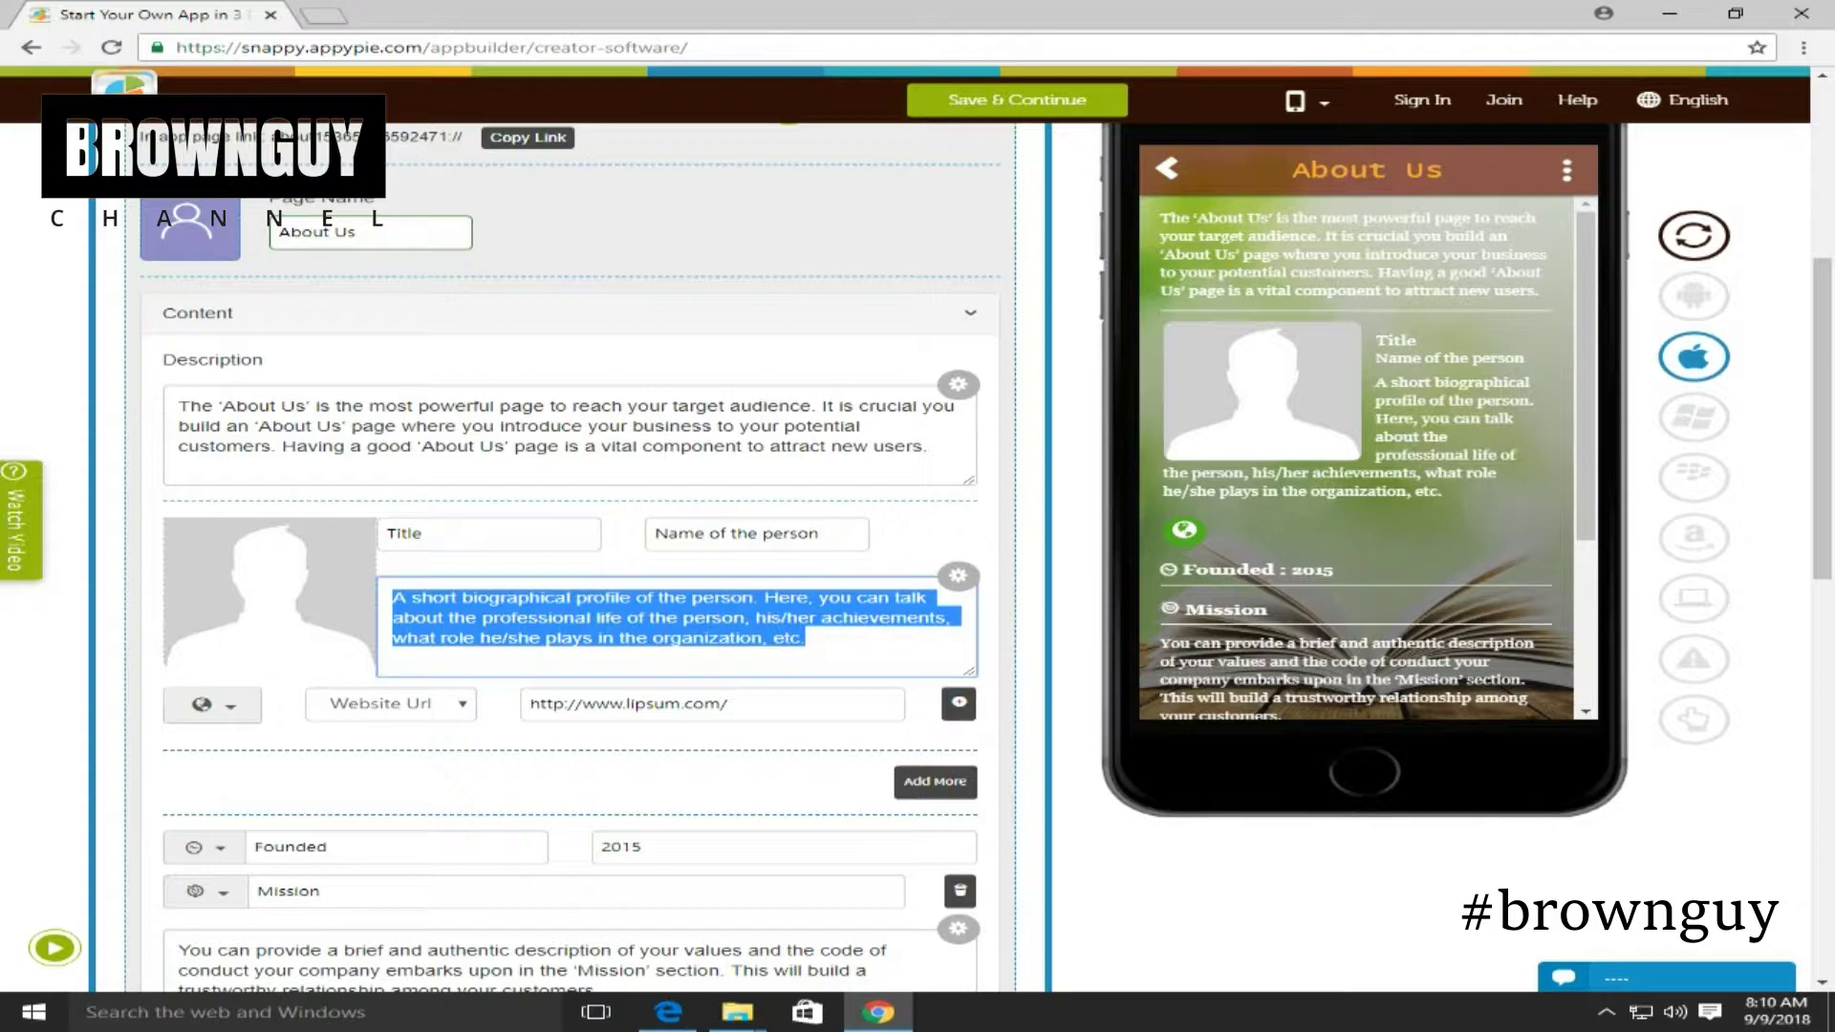
# Review the Founded, Mission, Vision and Awards sections of the About Us page content
pyautogui.scroll(-2, 574, 564)
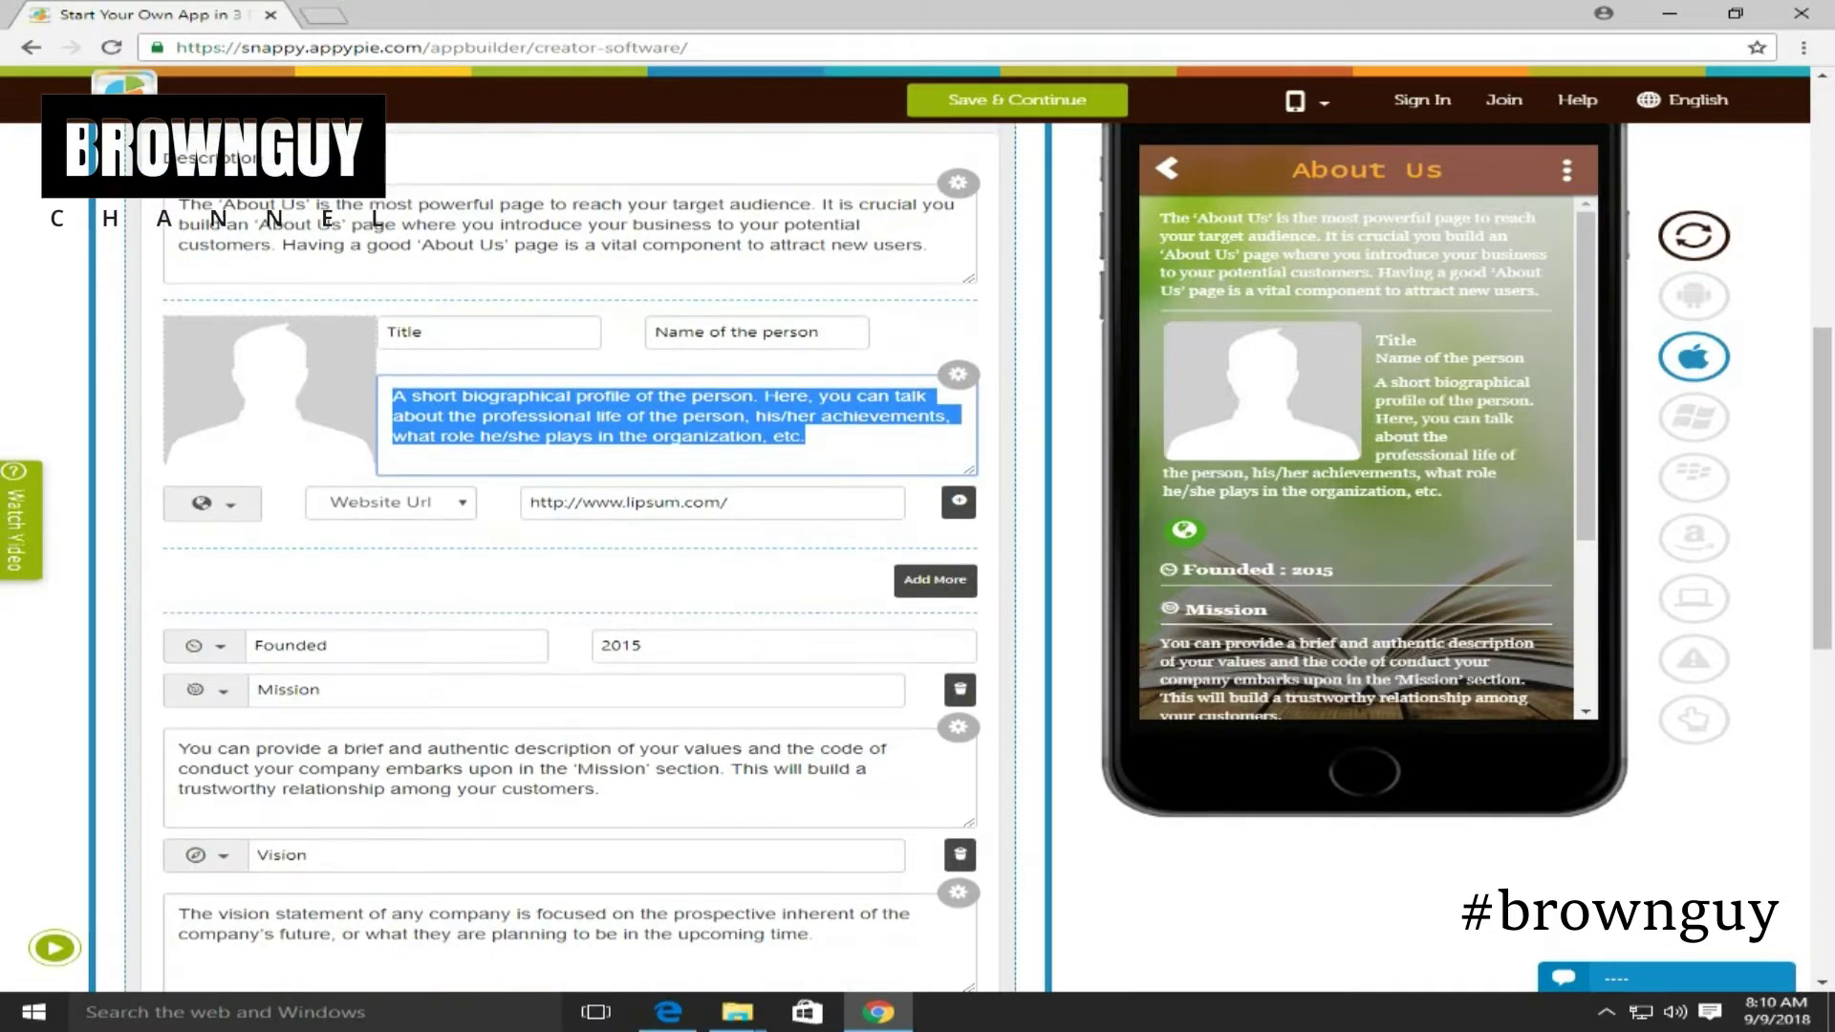
pyautogui.moveTo(646, 646); pyautogui.dragTo(599, 646)
pyautogui.click(382, 690)
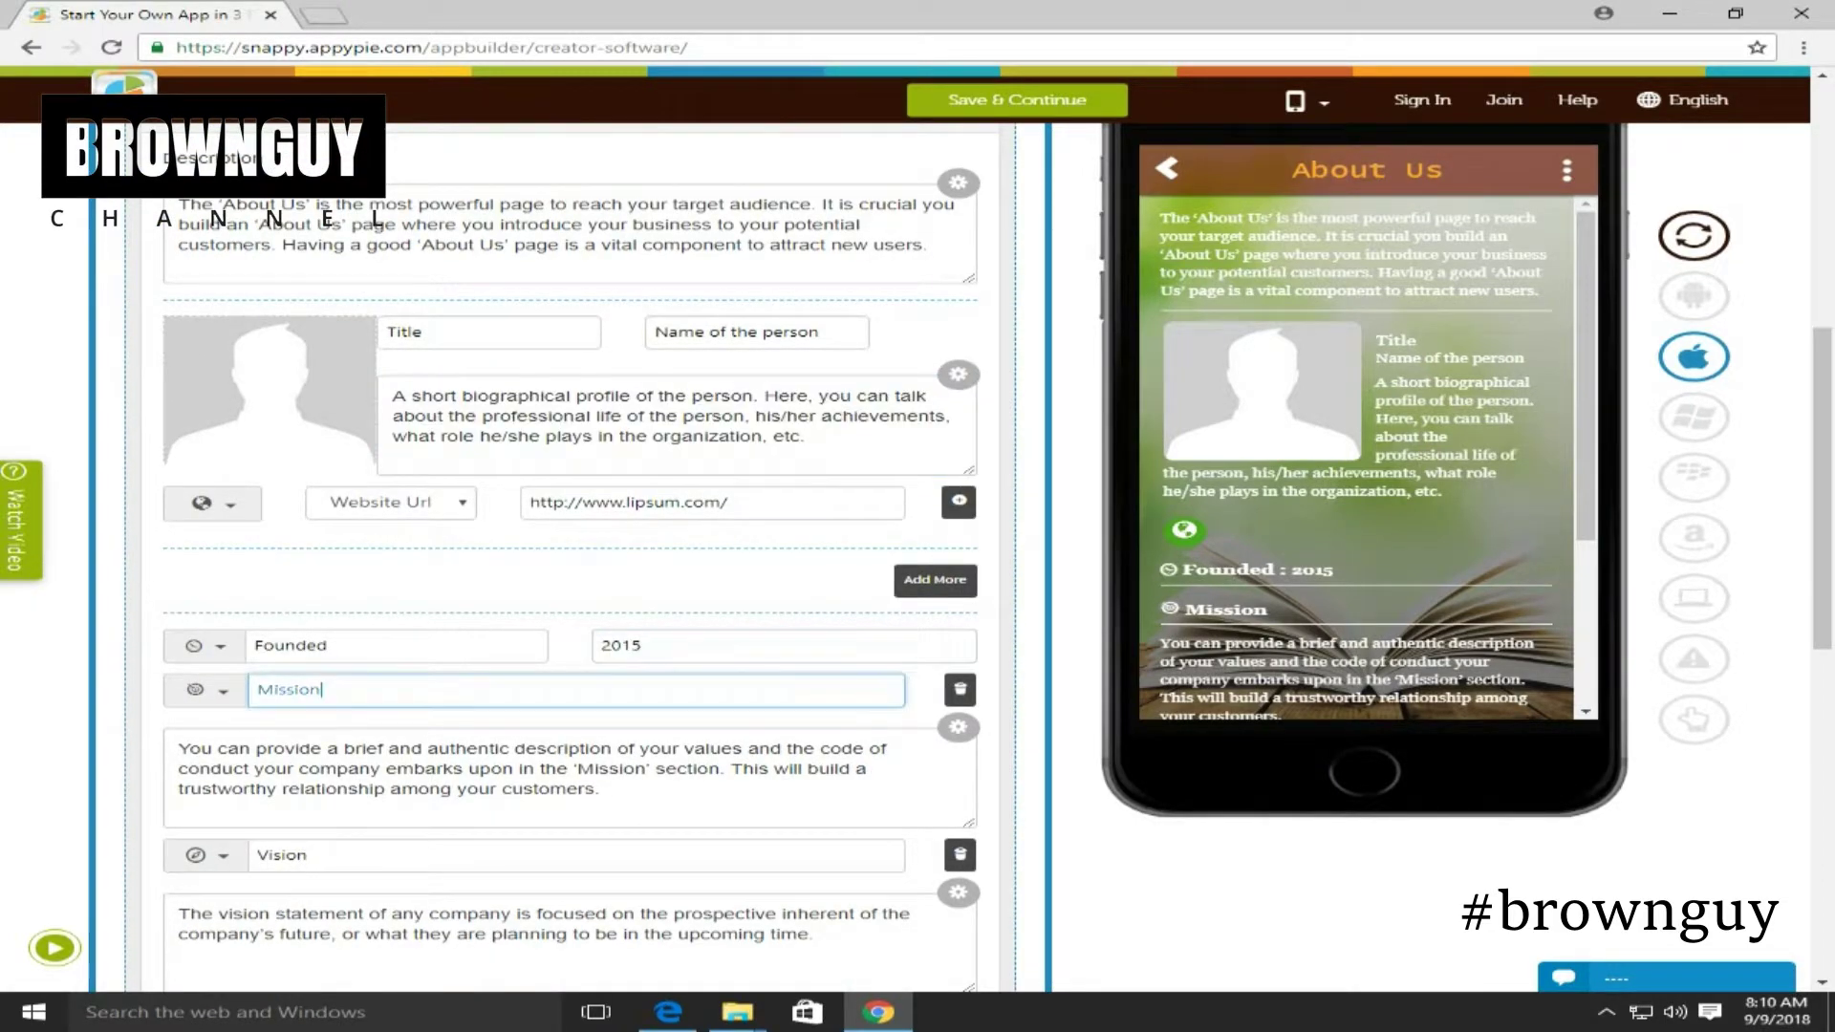
pyautogui.scroll(-1, 382, 690)
pyautogui.scroll(-1, 573, 554)
pyautogui.click(459, 654)
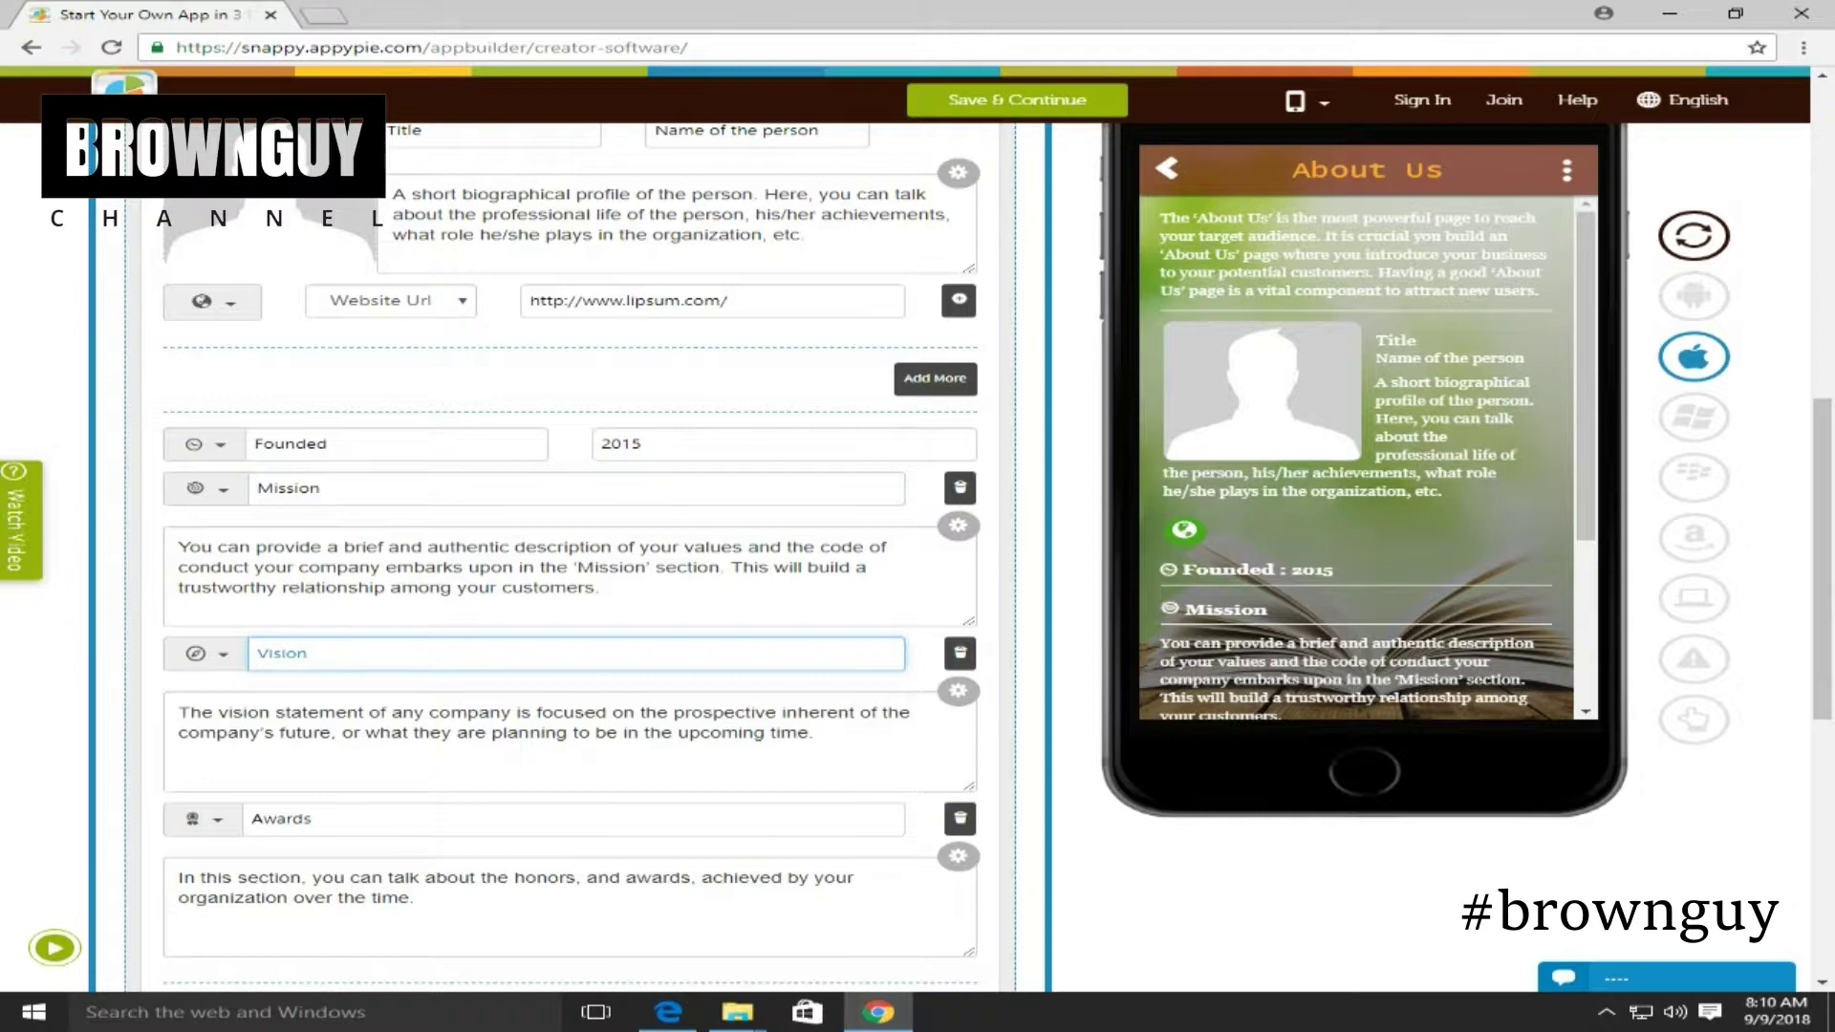
pyautogui.scroll(-2, 573, 555)
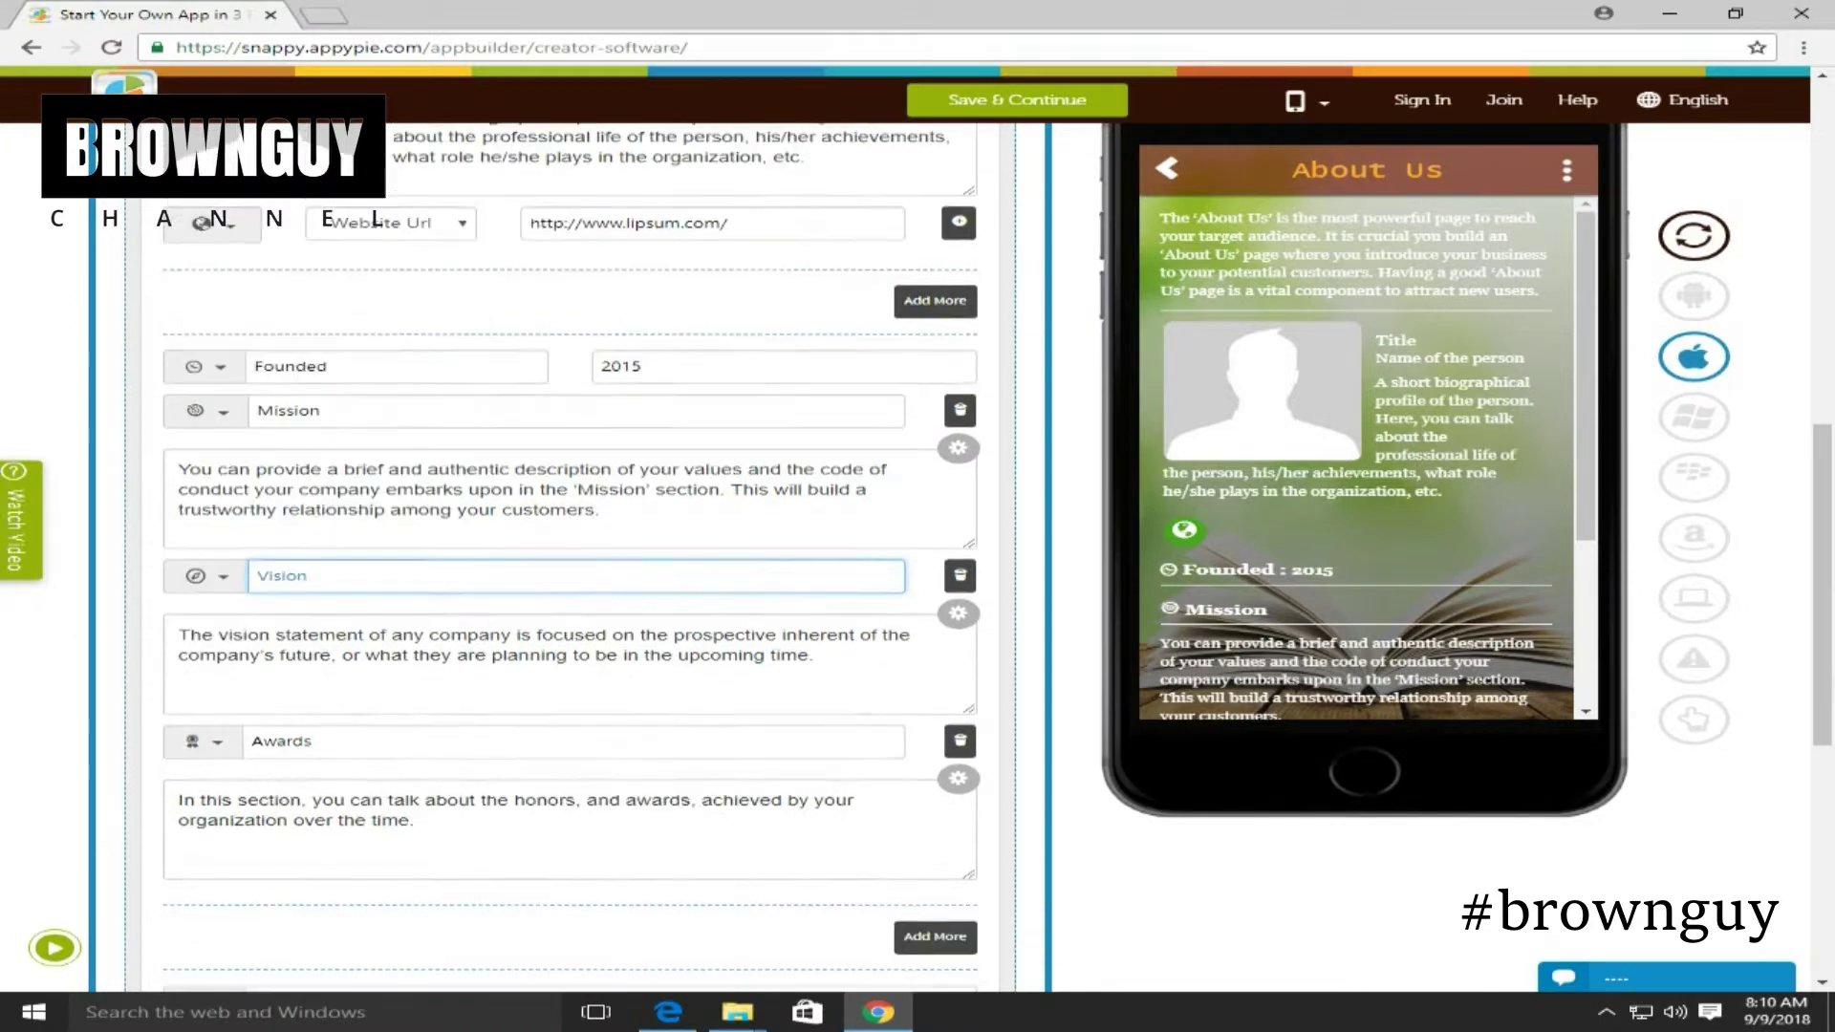
pyautogui.click(315, 617)
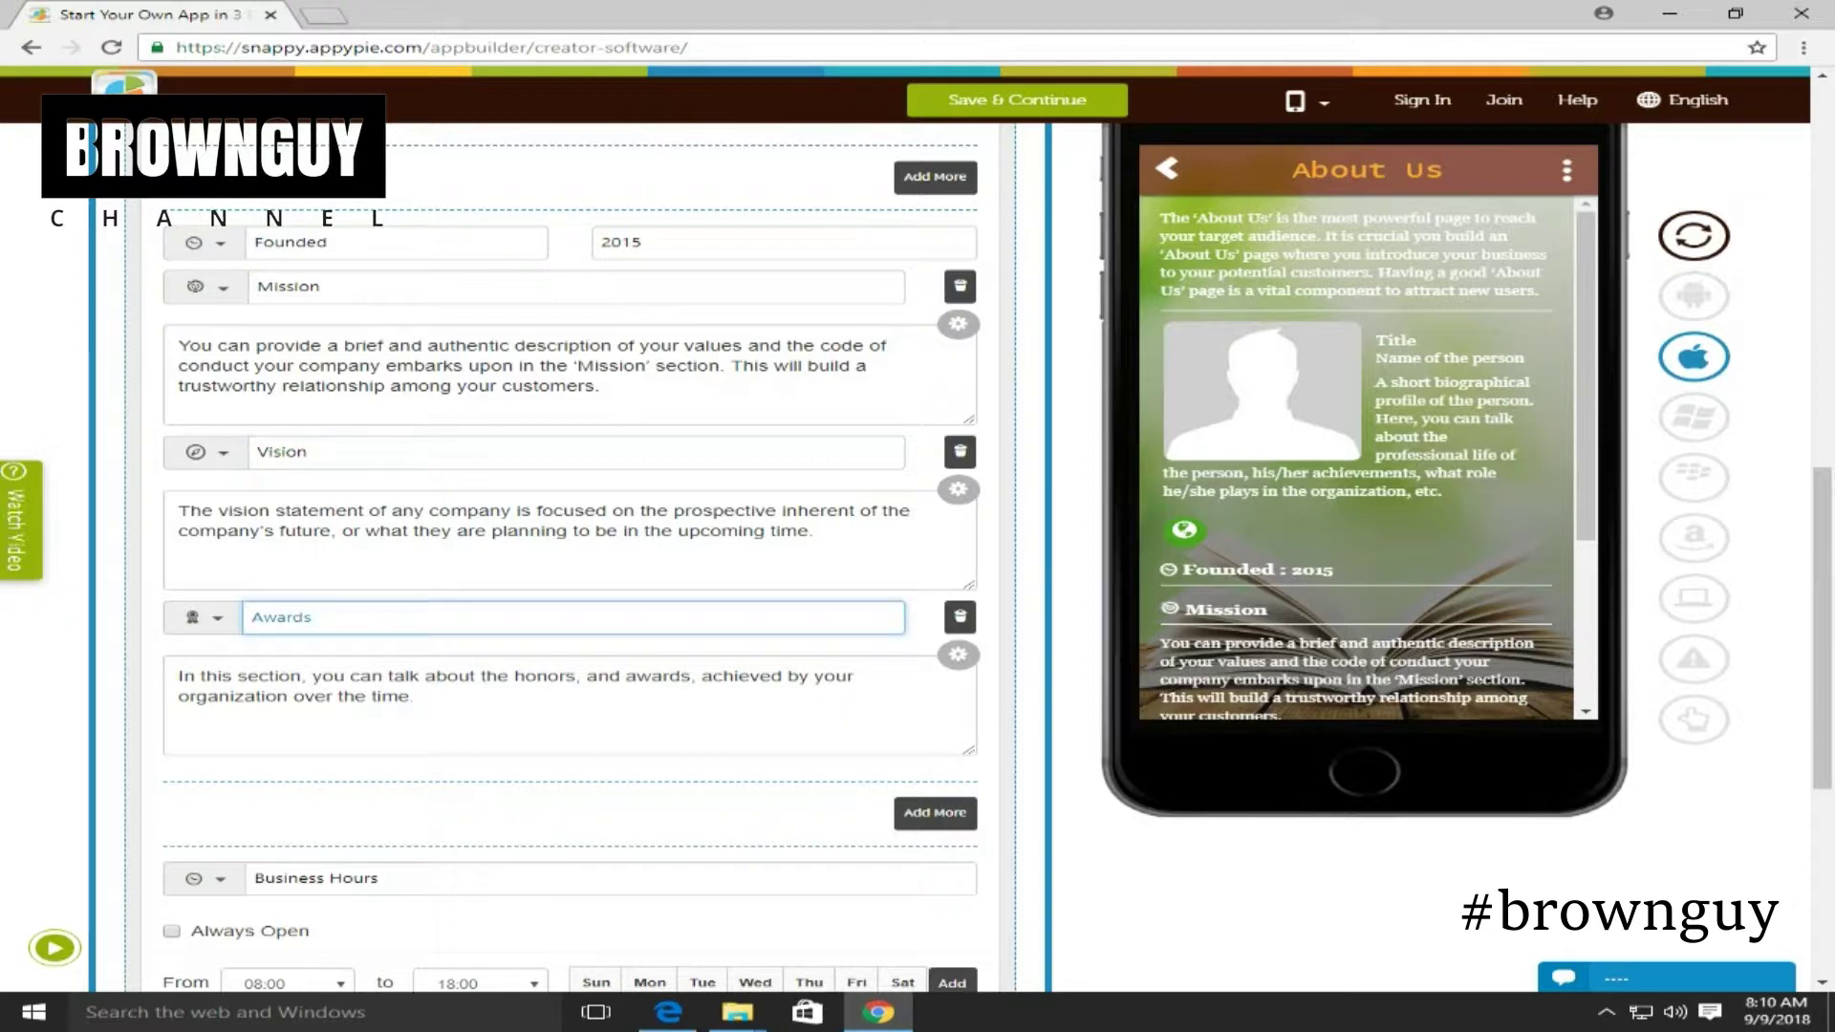
pyautogui.scroll(-2, 573, 554)
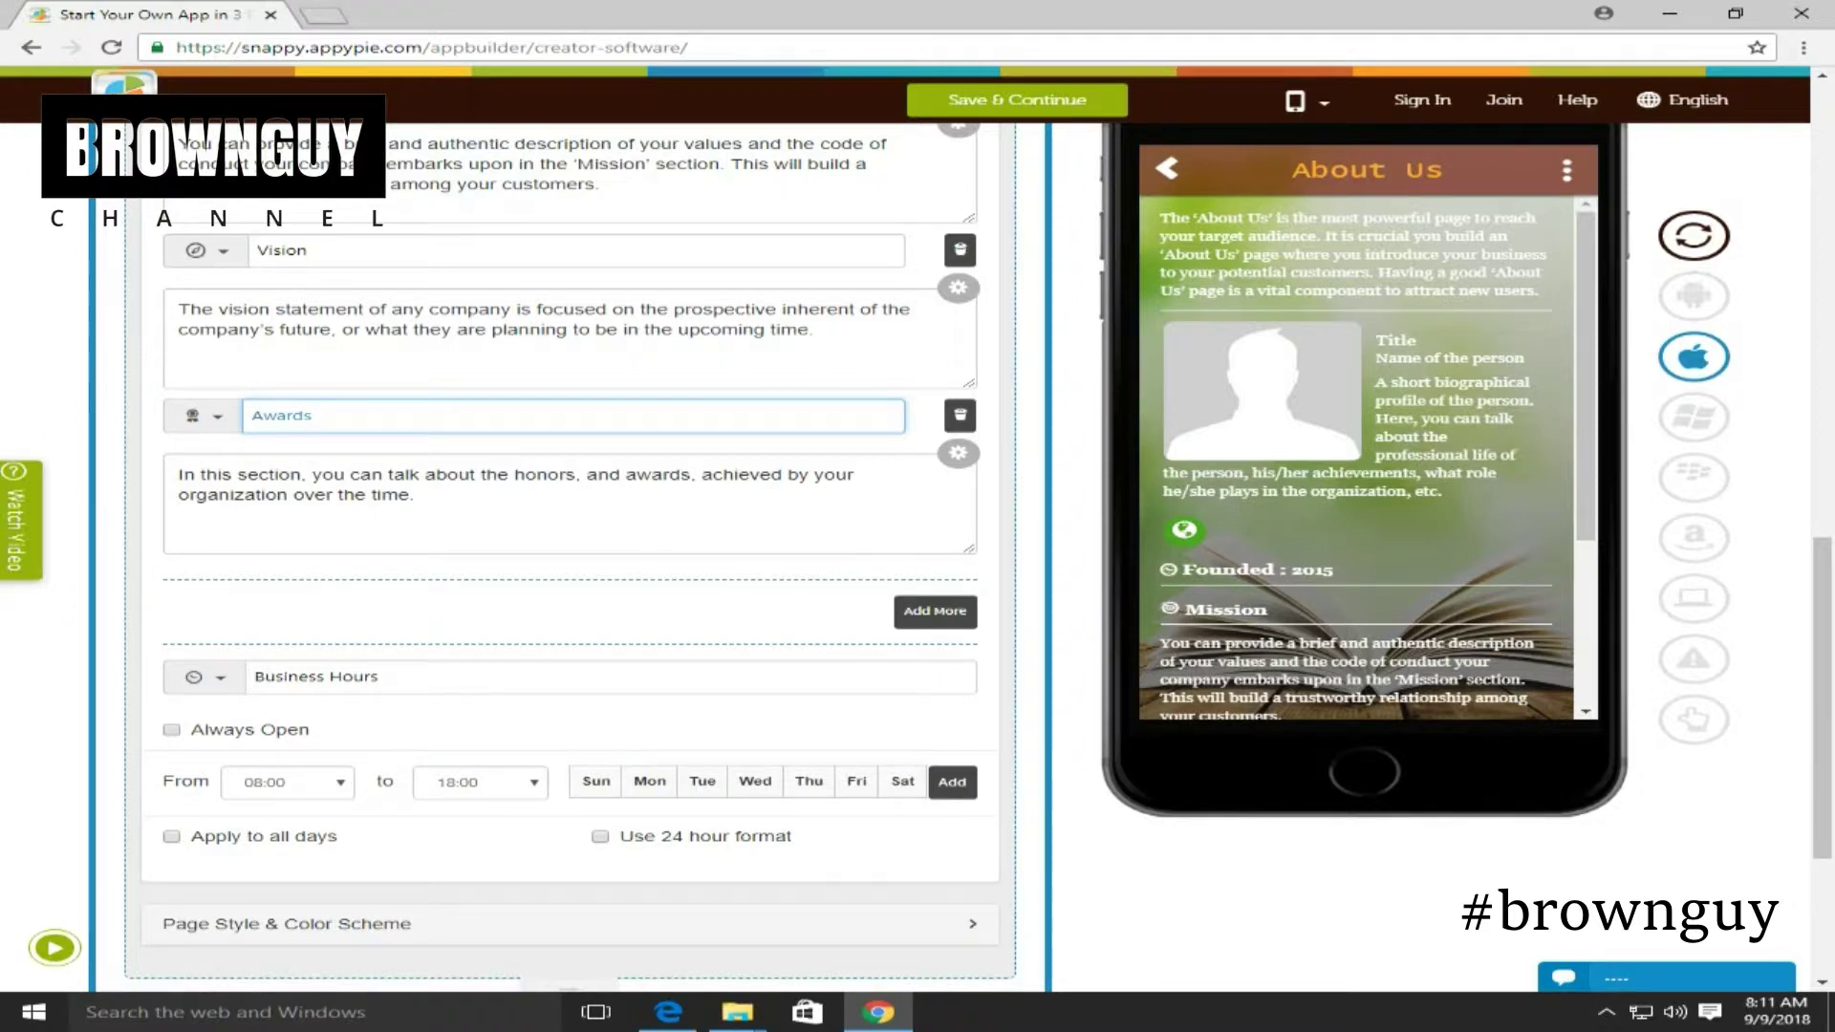
# Examine the Awards description text and the business hours options of the About Us page
pyautogui.moveTo(416, 495); pyautogui.dragTo(181, 475)
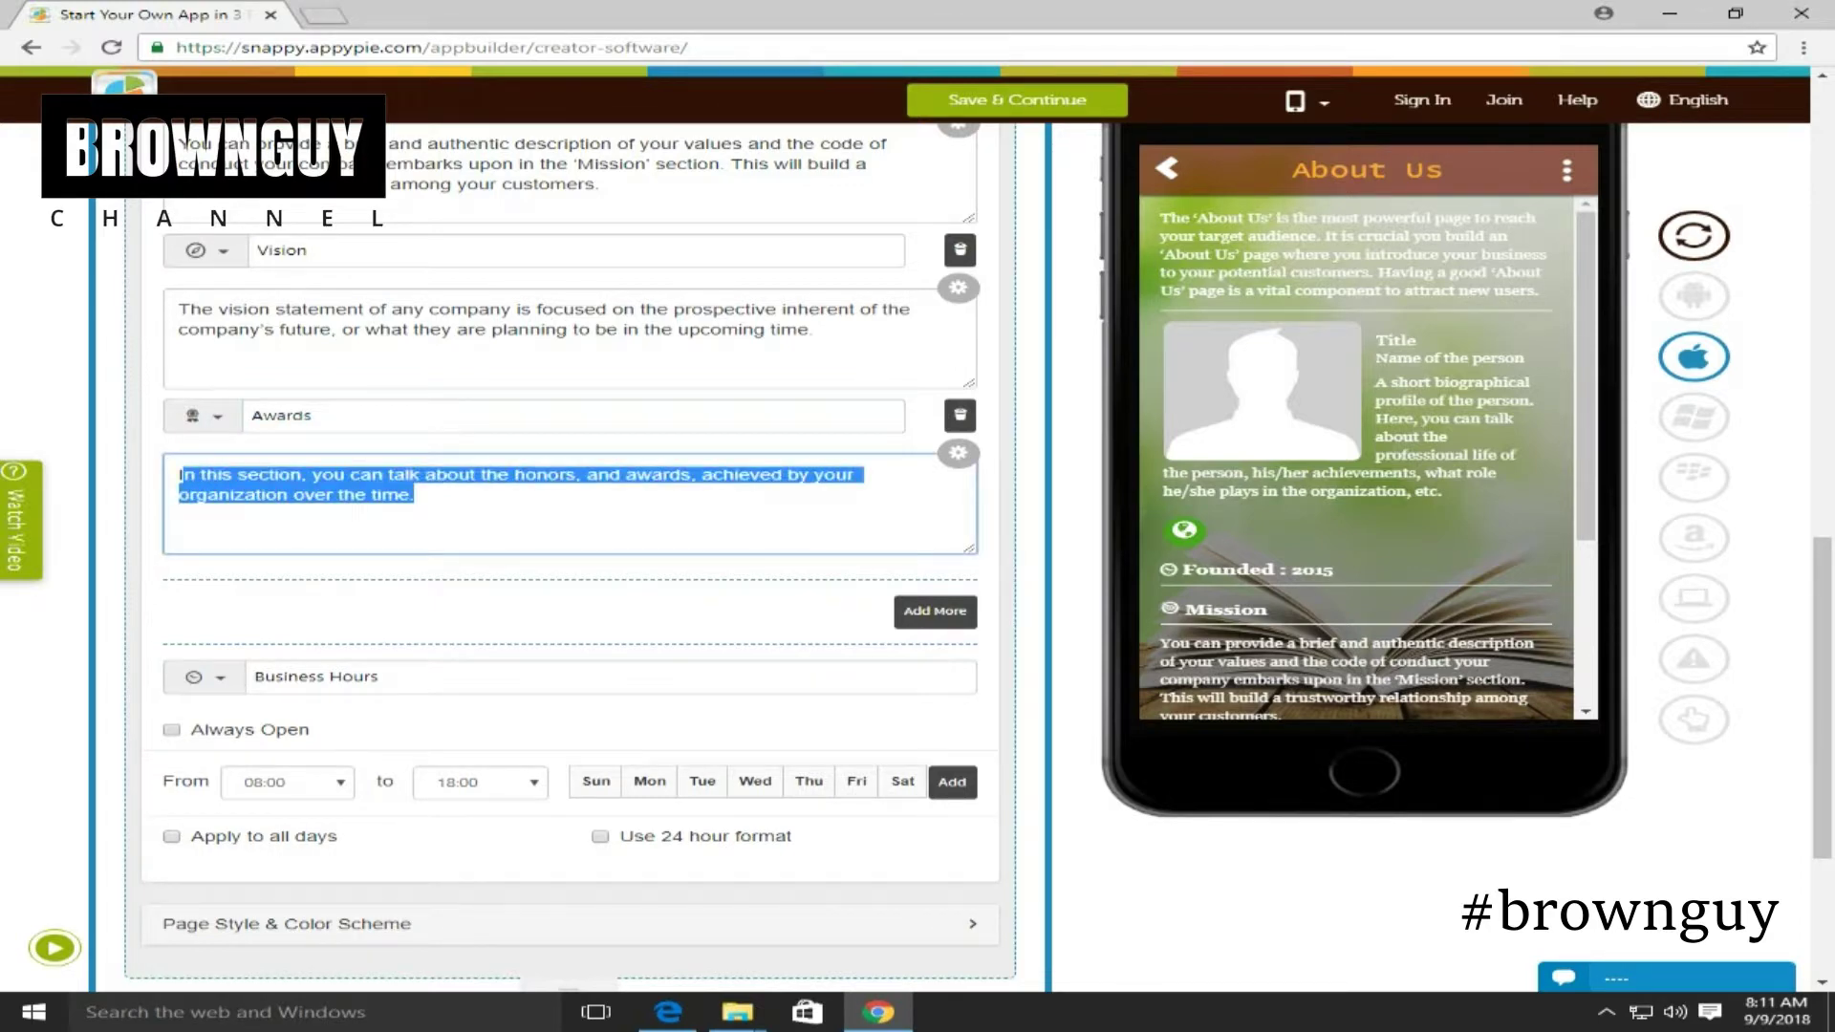
pyautogui.click(281, 495)
pyautogui.moveTo(415, 495); pyautogui.dragTo(181, 475)
pyautogui.click(383, 495)
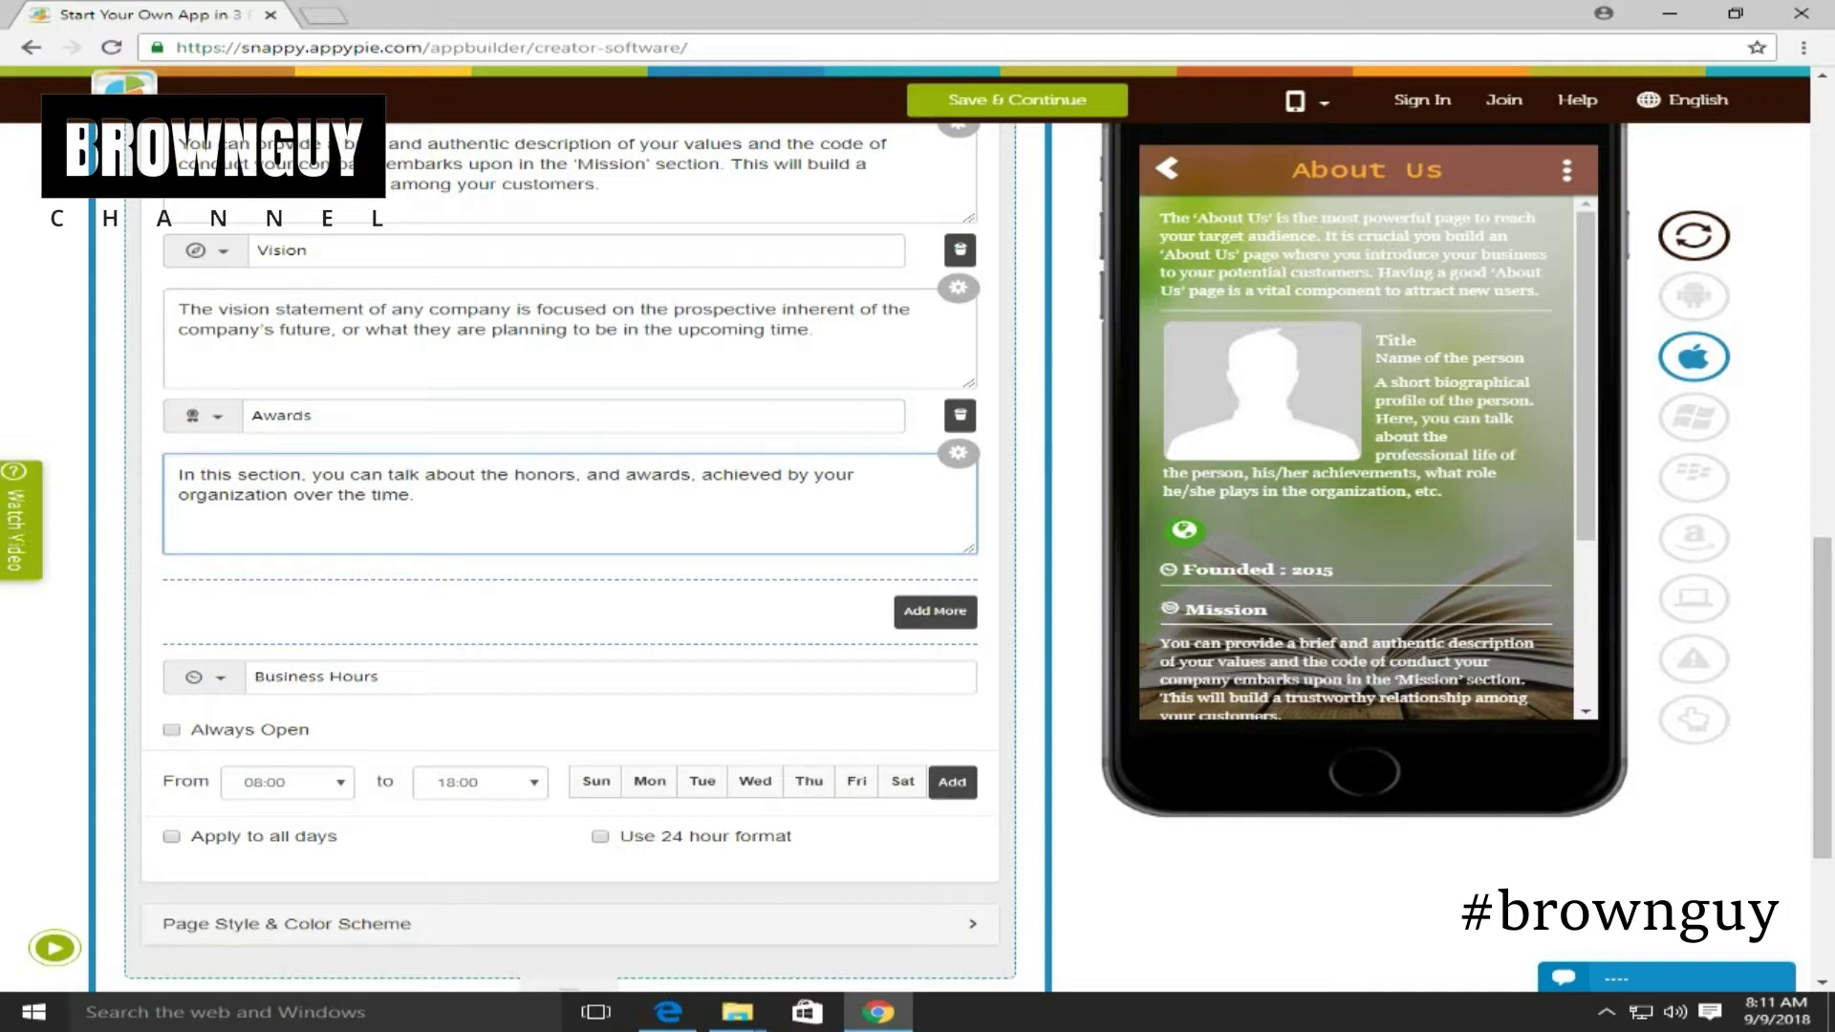
pyautogui.moveTo(416, 495); pyautogui.dragTo(181, 475)
pyautogui.click(269, 495)
pyautogui.scroll(-2, 570, 497)
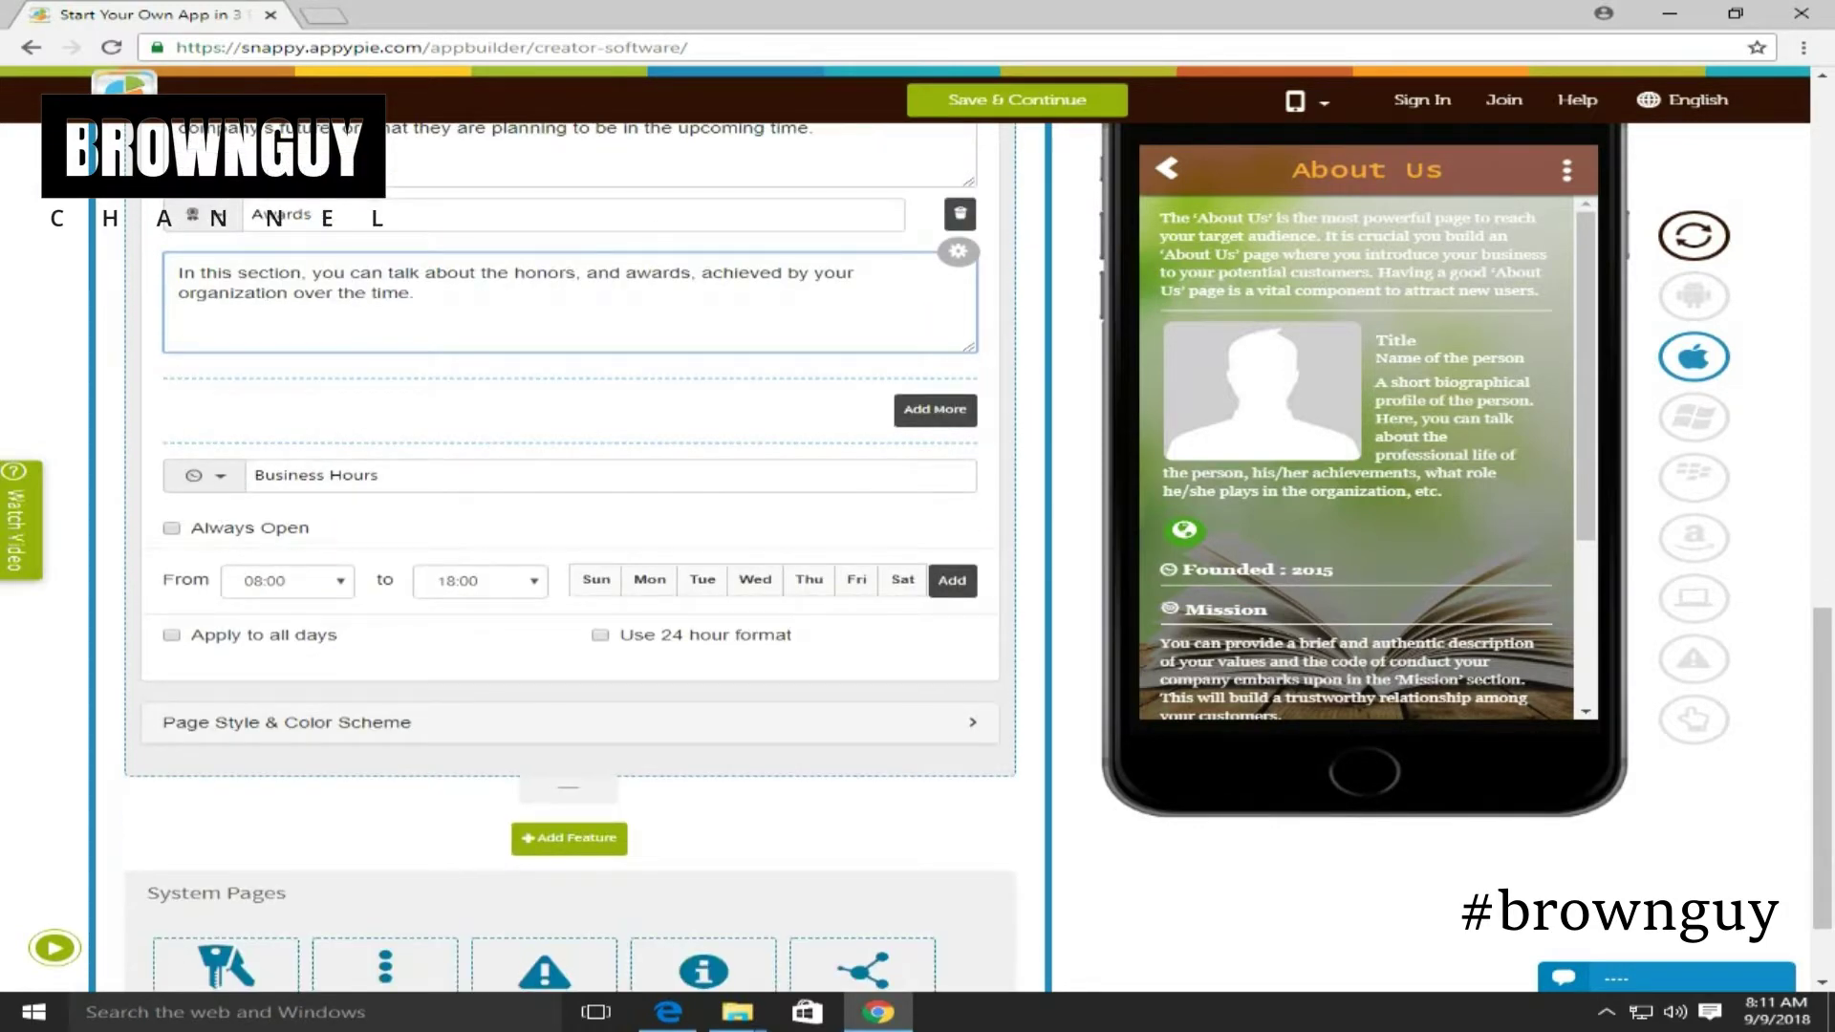
# Open the Login system page and review its sign-in labels and global login option
pyautogui.scroll(-1, 266, 294)
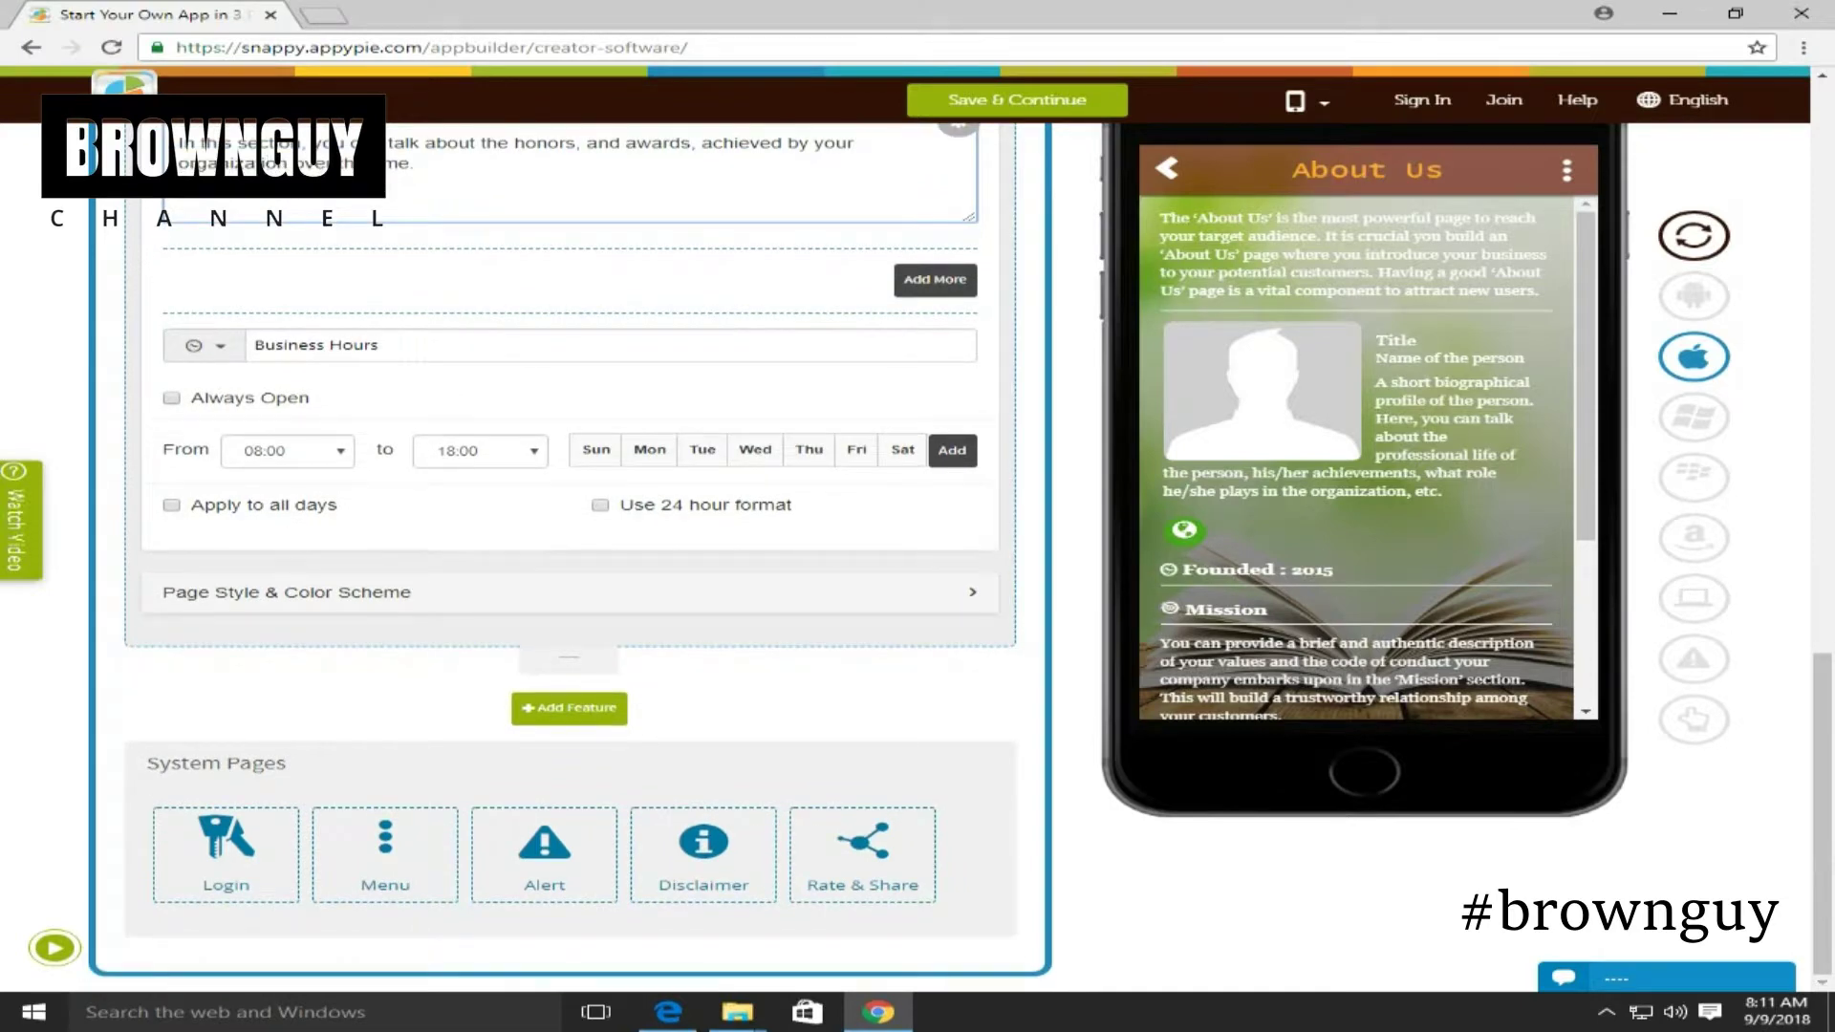
pyautogui.click(226, 853)
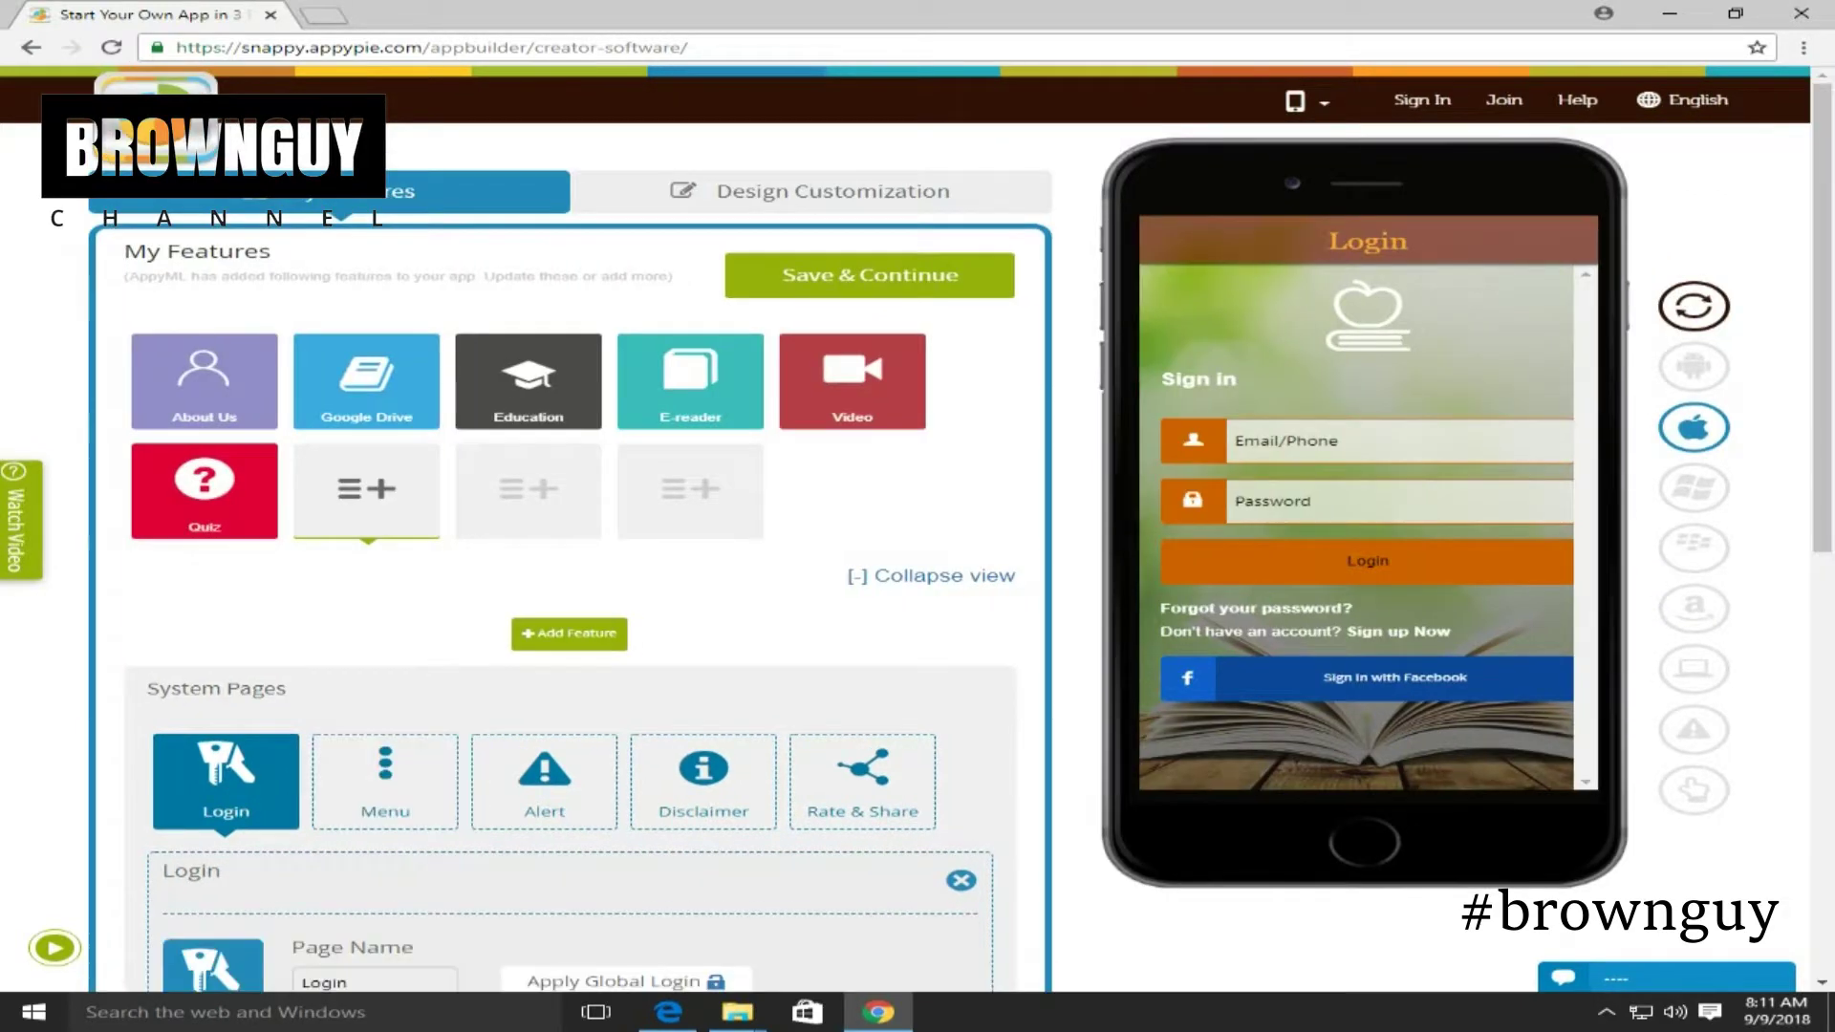
pyautogui.scroll(-3, 581, 593)
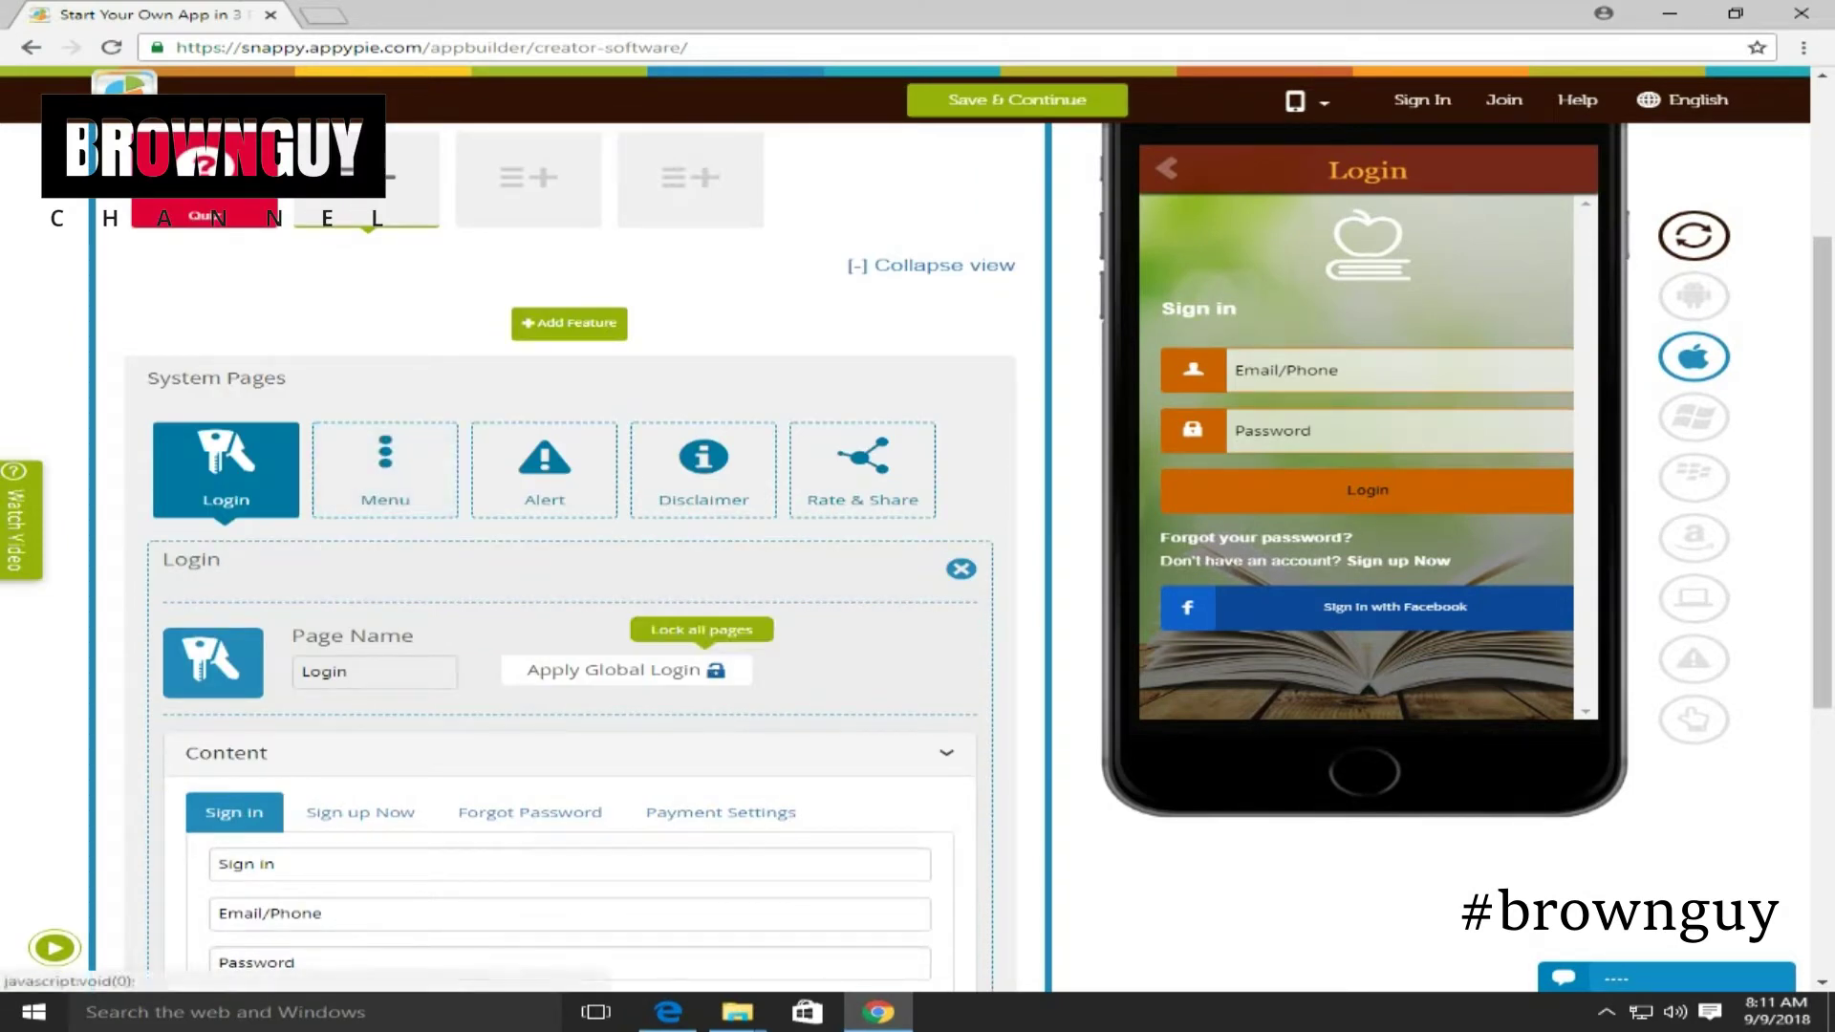
pyautogui.scroll(-3, 717, 669)
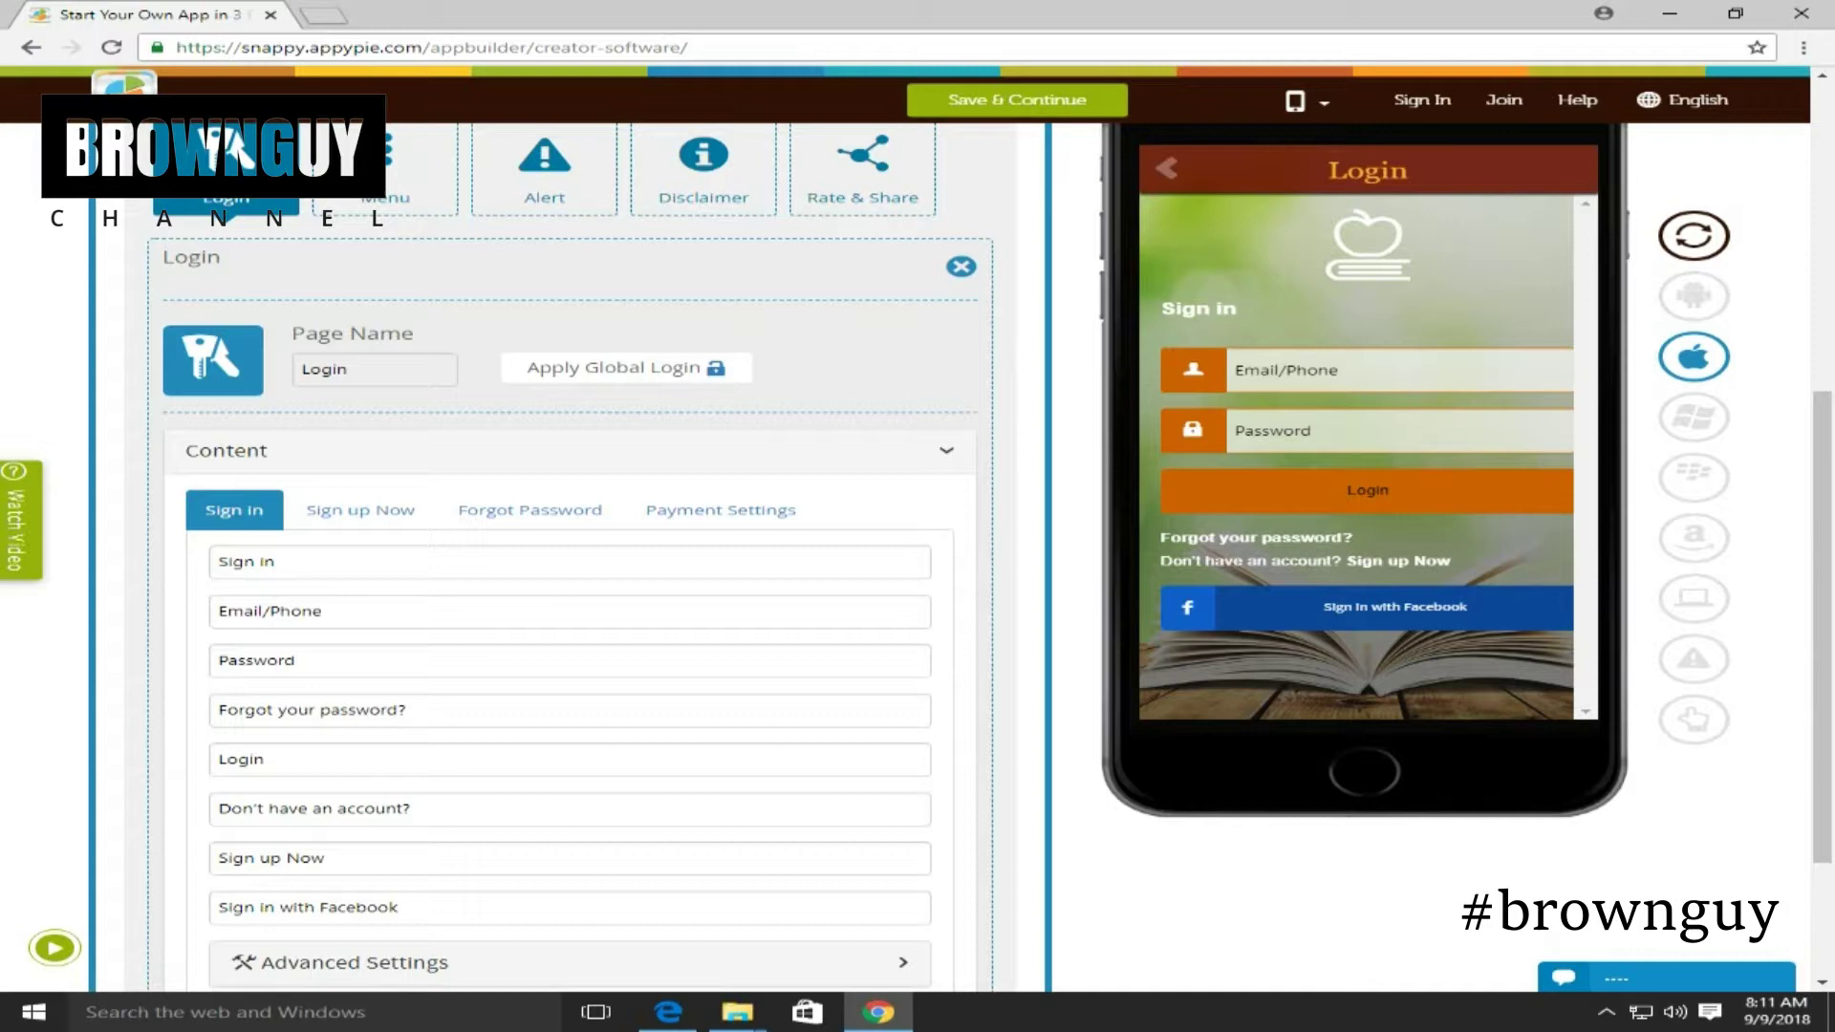
pyautogui.scroll(-2, 569, 612)
pyautogui.click(290, 705)
pyautogui.click(327, 656)
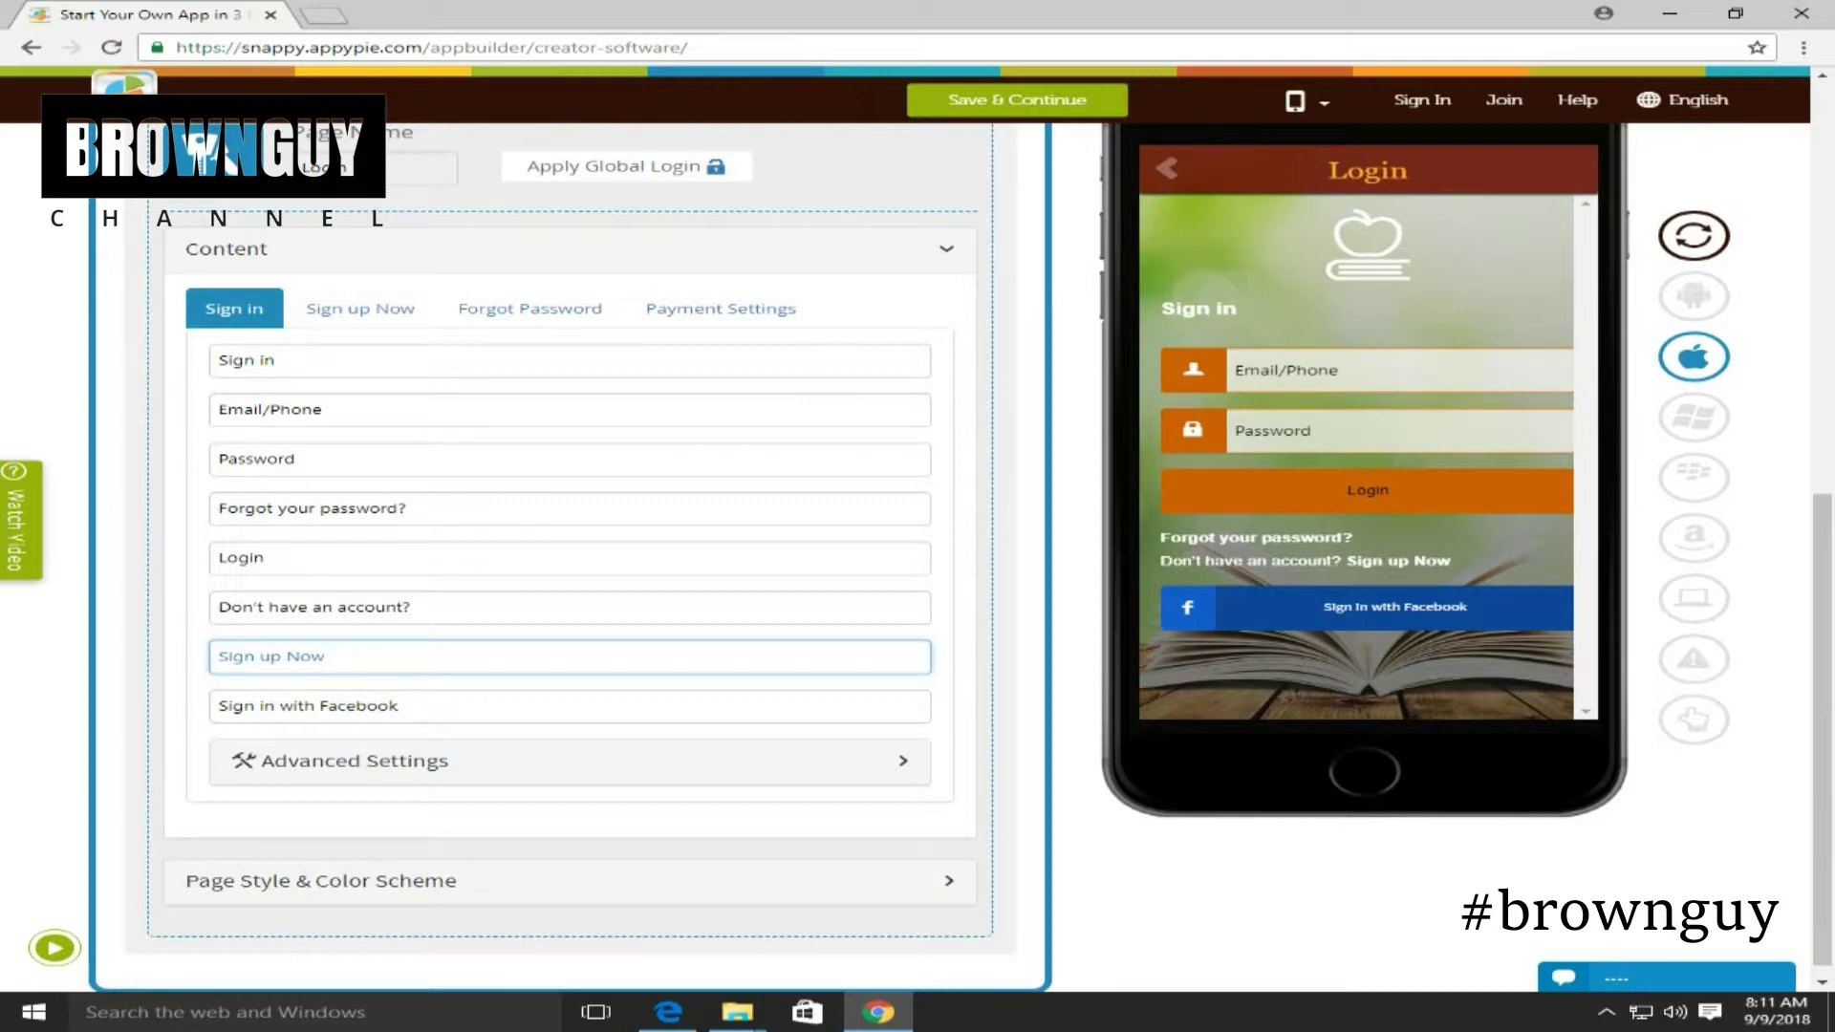
pyautogui.scroll(2, 530, 509)
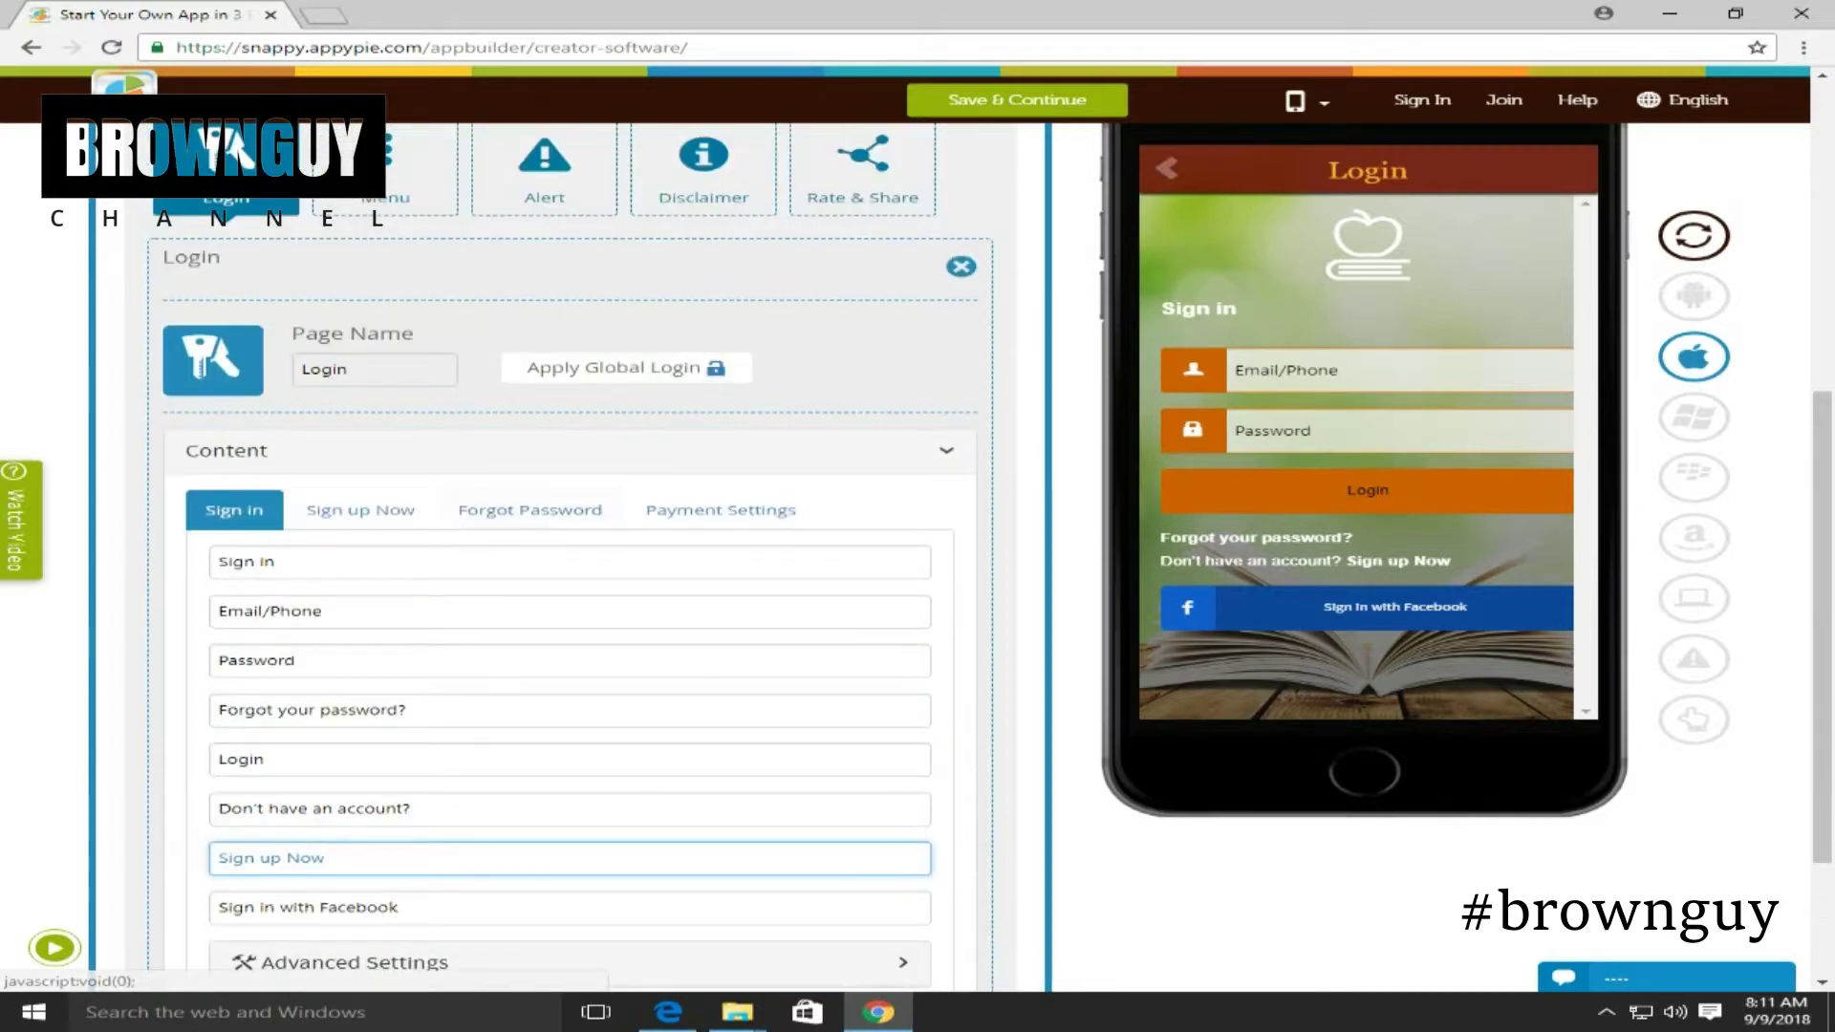
pyautogui.click(715, 369)
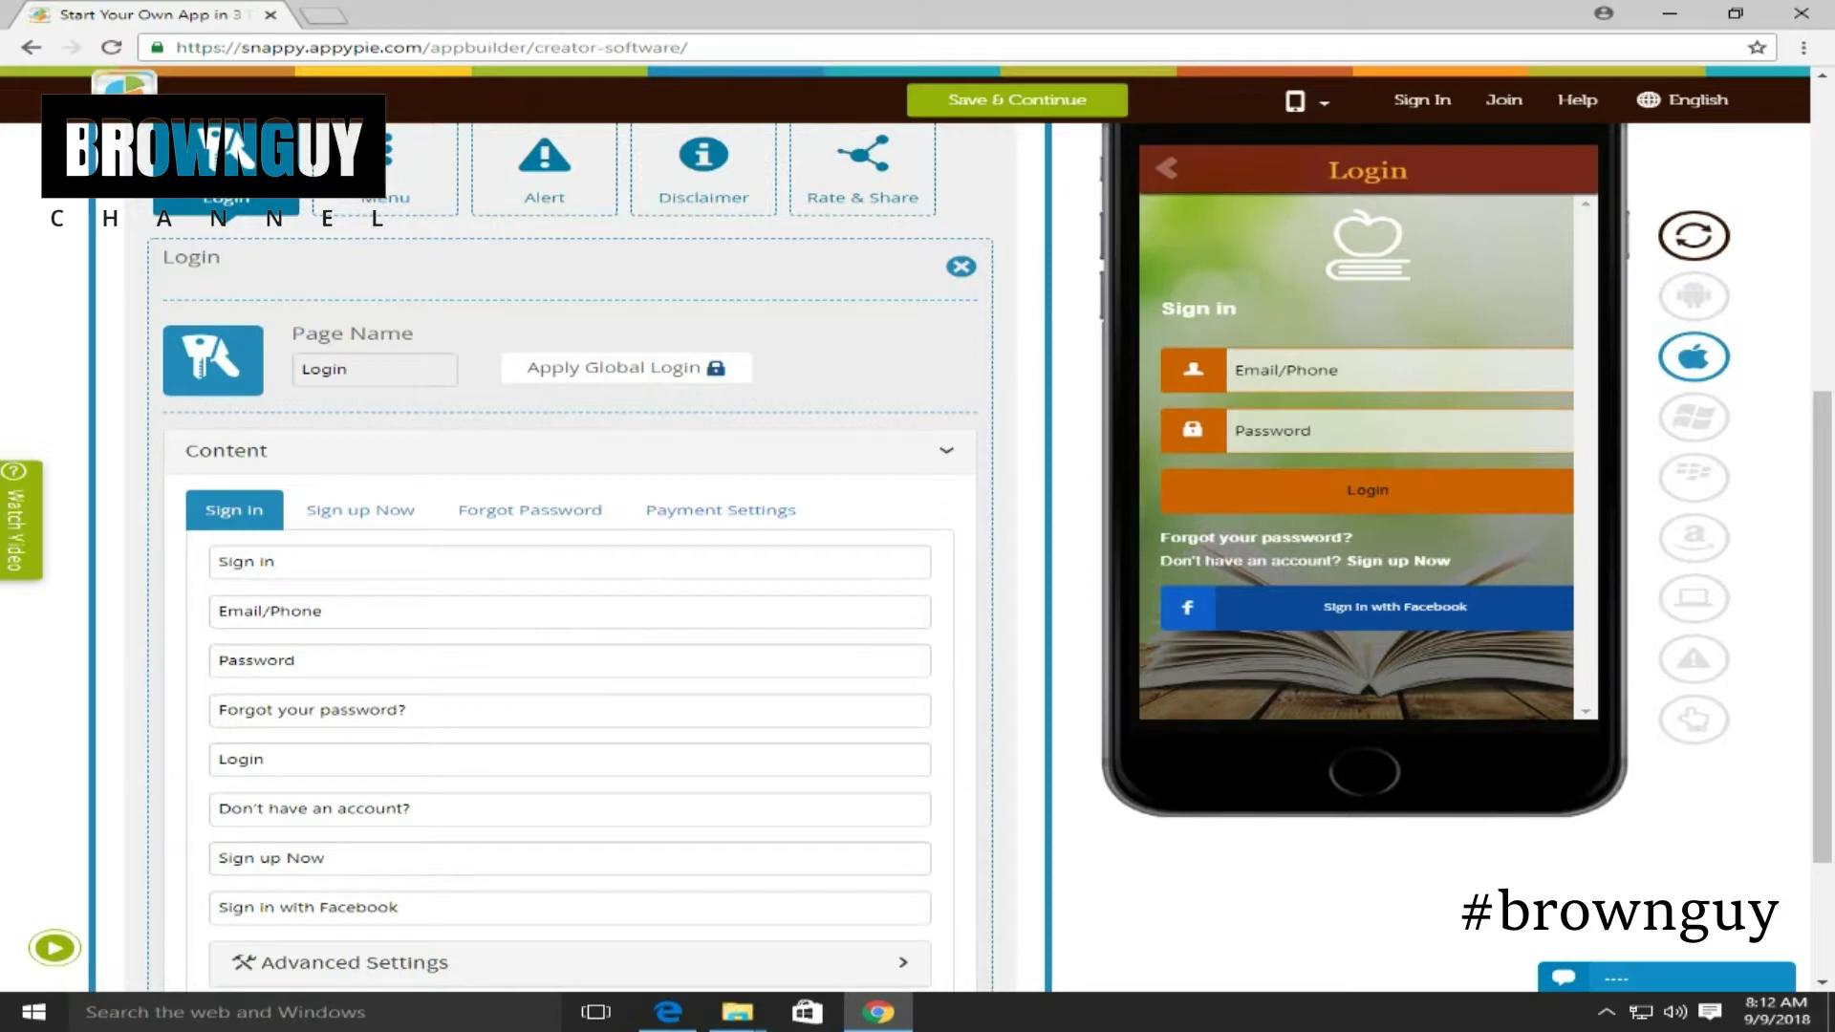
# Compare the Login page's Sign up Now fields with the phone preview and return to the Sign in form
pyautogui.click(360, 511)
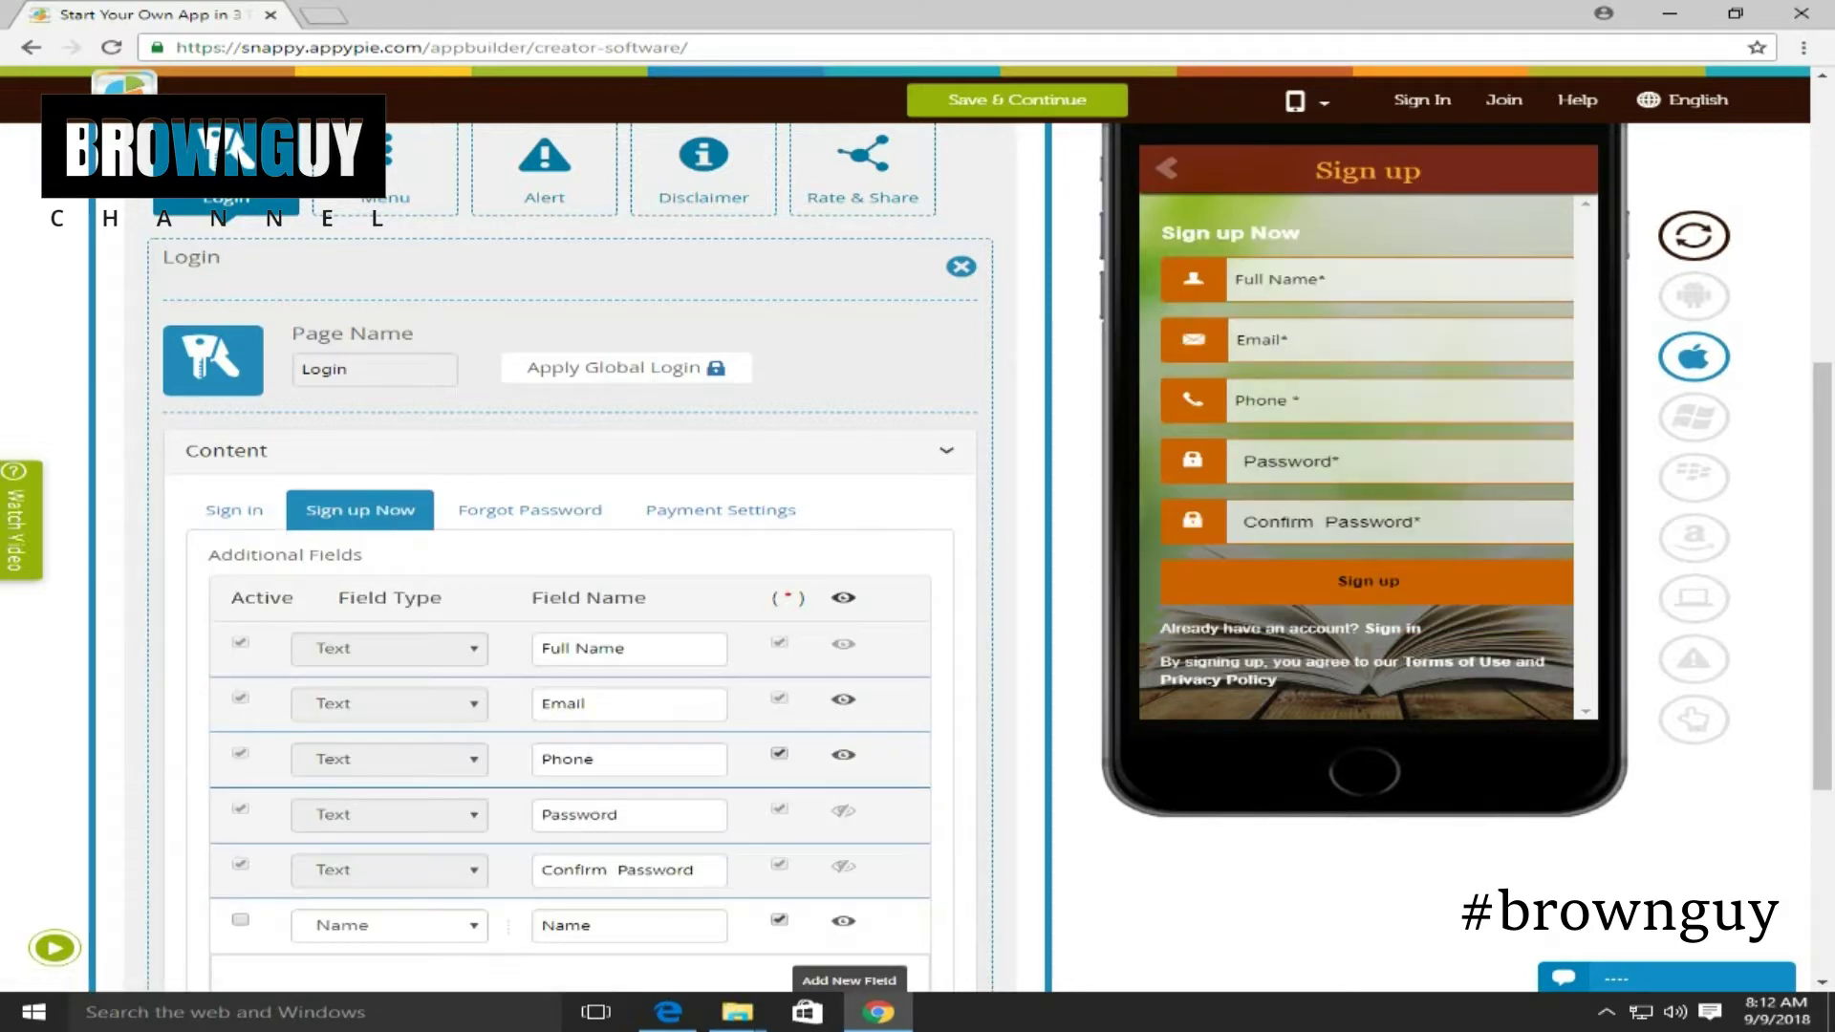
pyautogui.click(1338, 280)
pyautogui.click(1338, 341)
pyautogui.click(1337, 400)
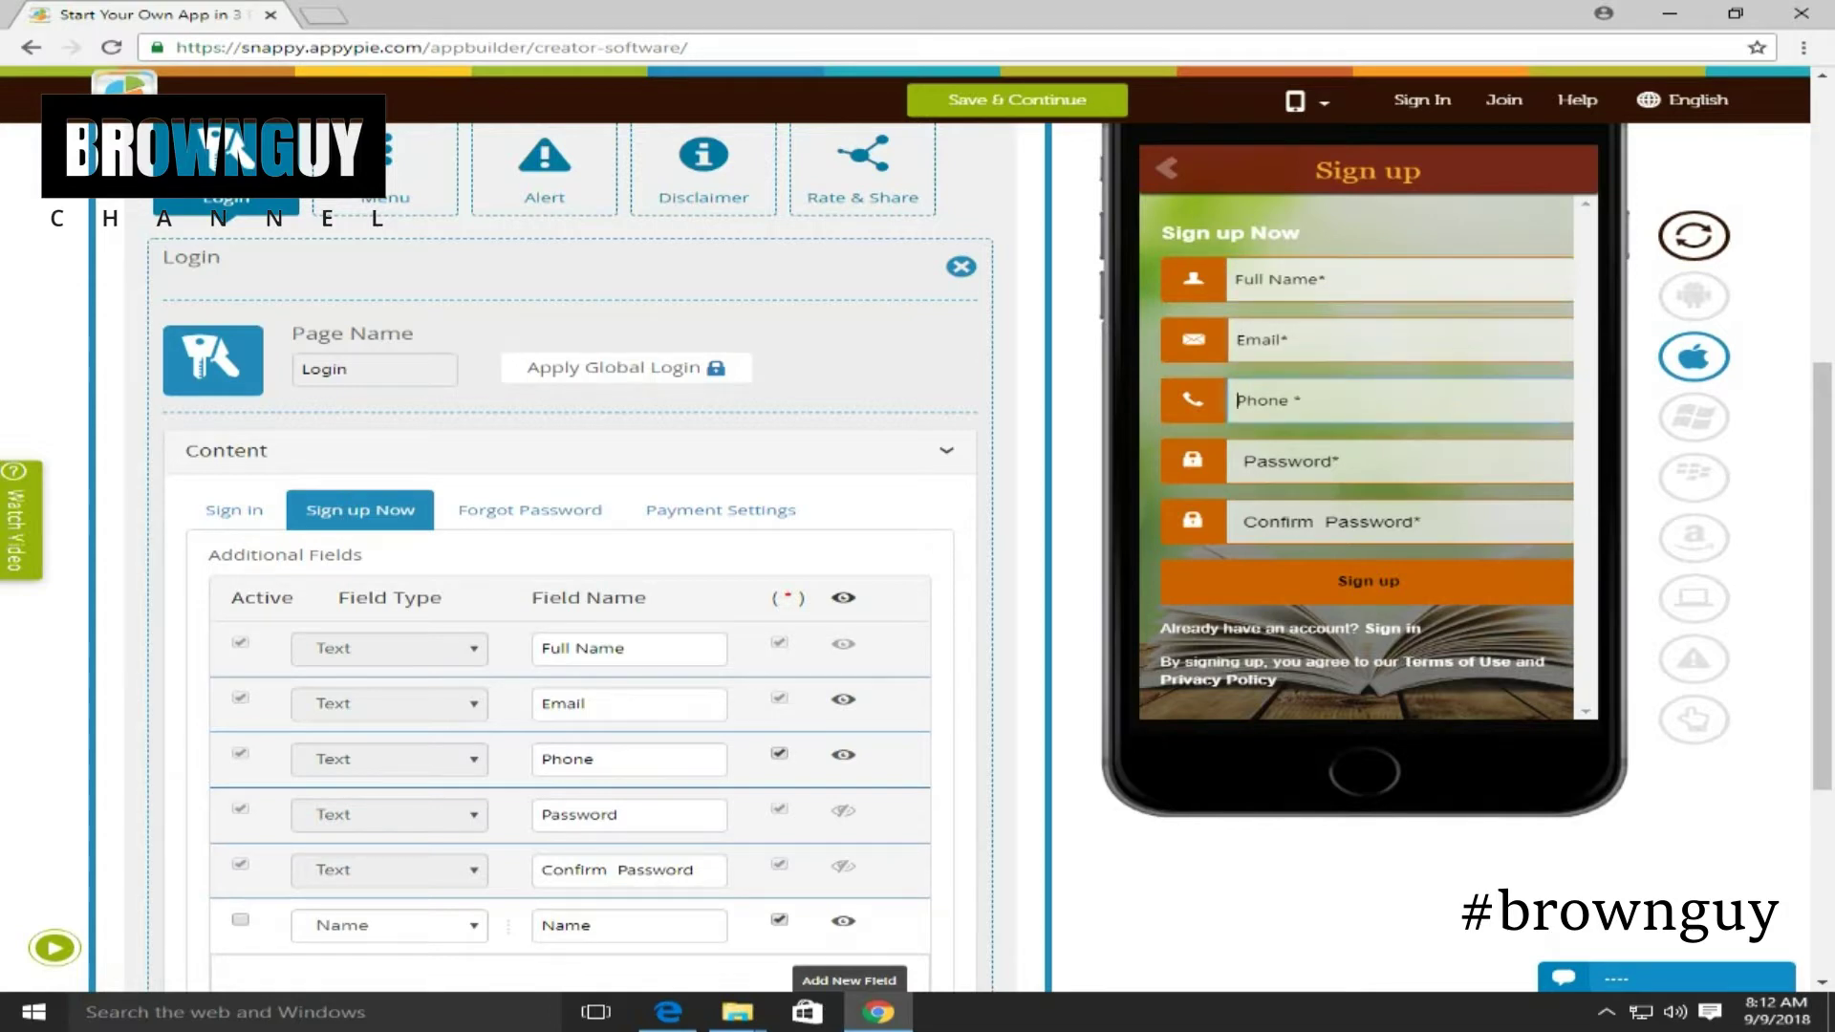
pyautogui.click(234, 510)
pyautogui.click(1338, 370)
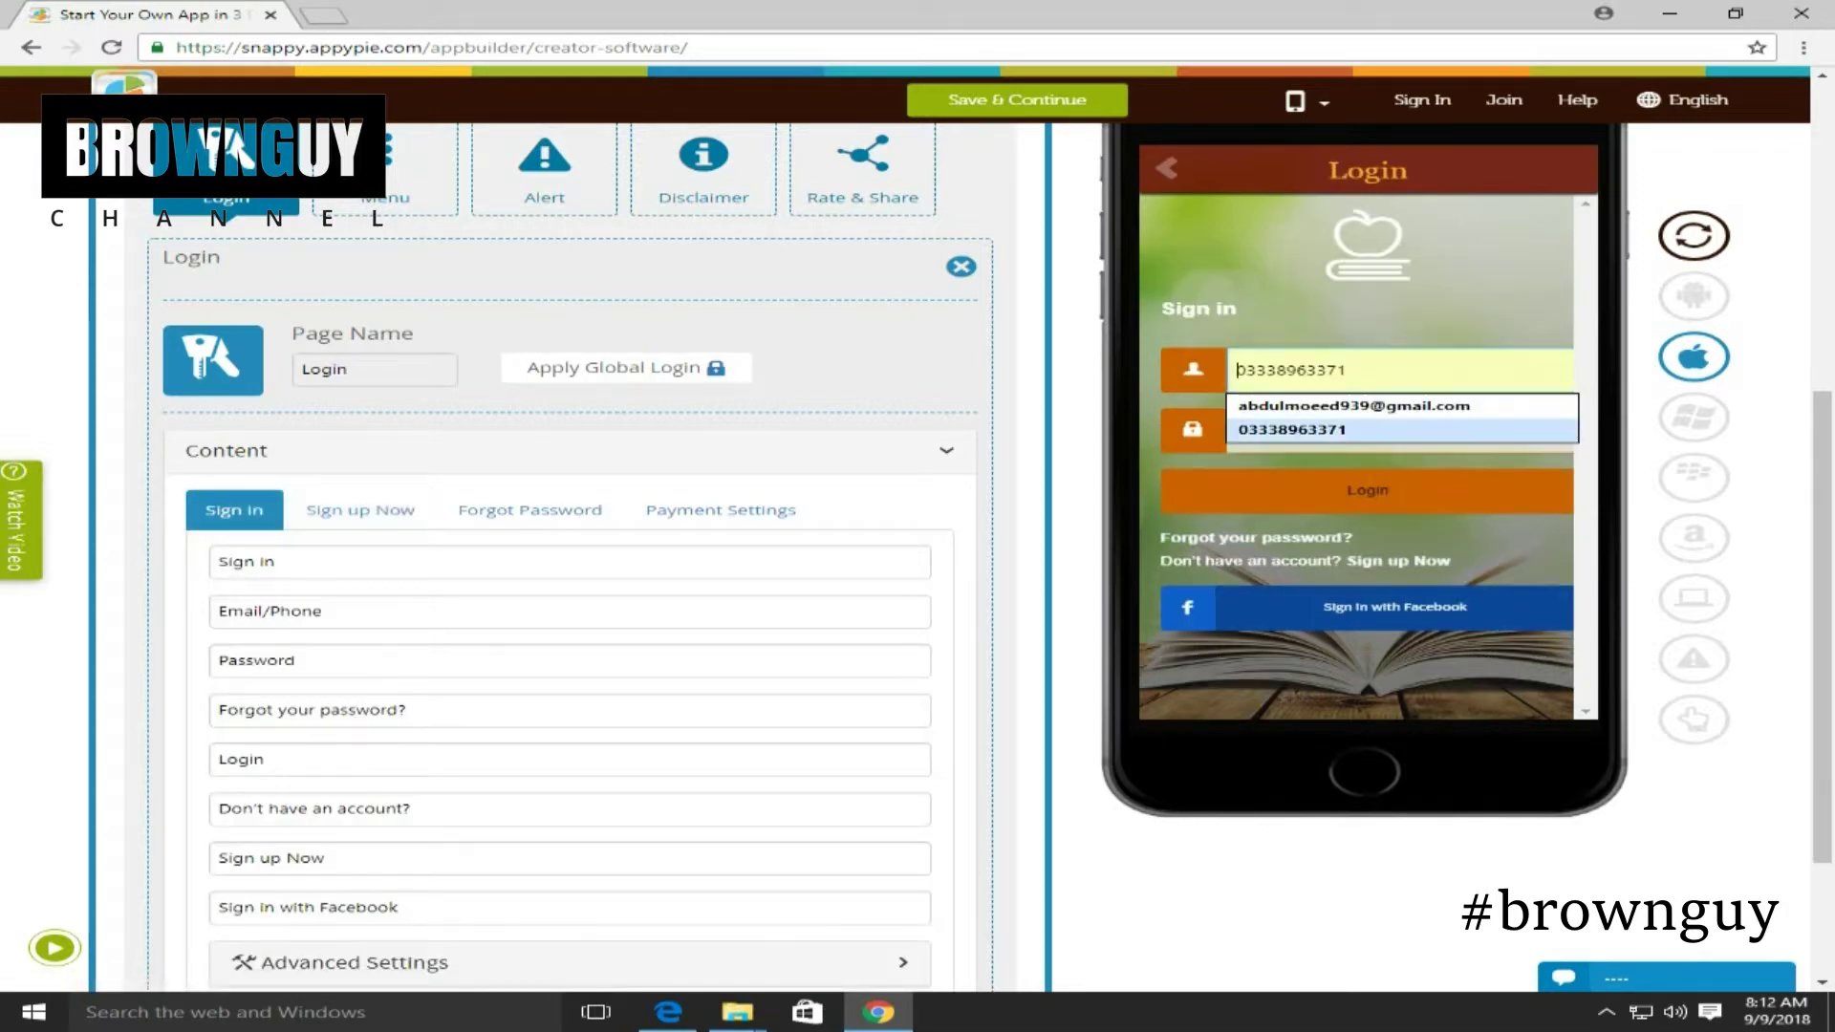
pyautogui.click(1433, 309)
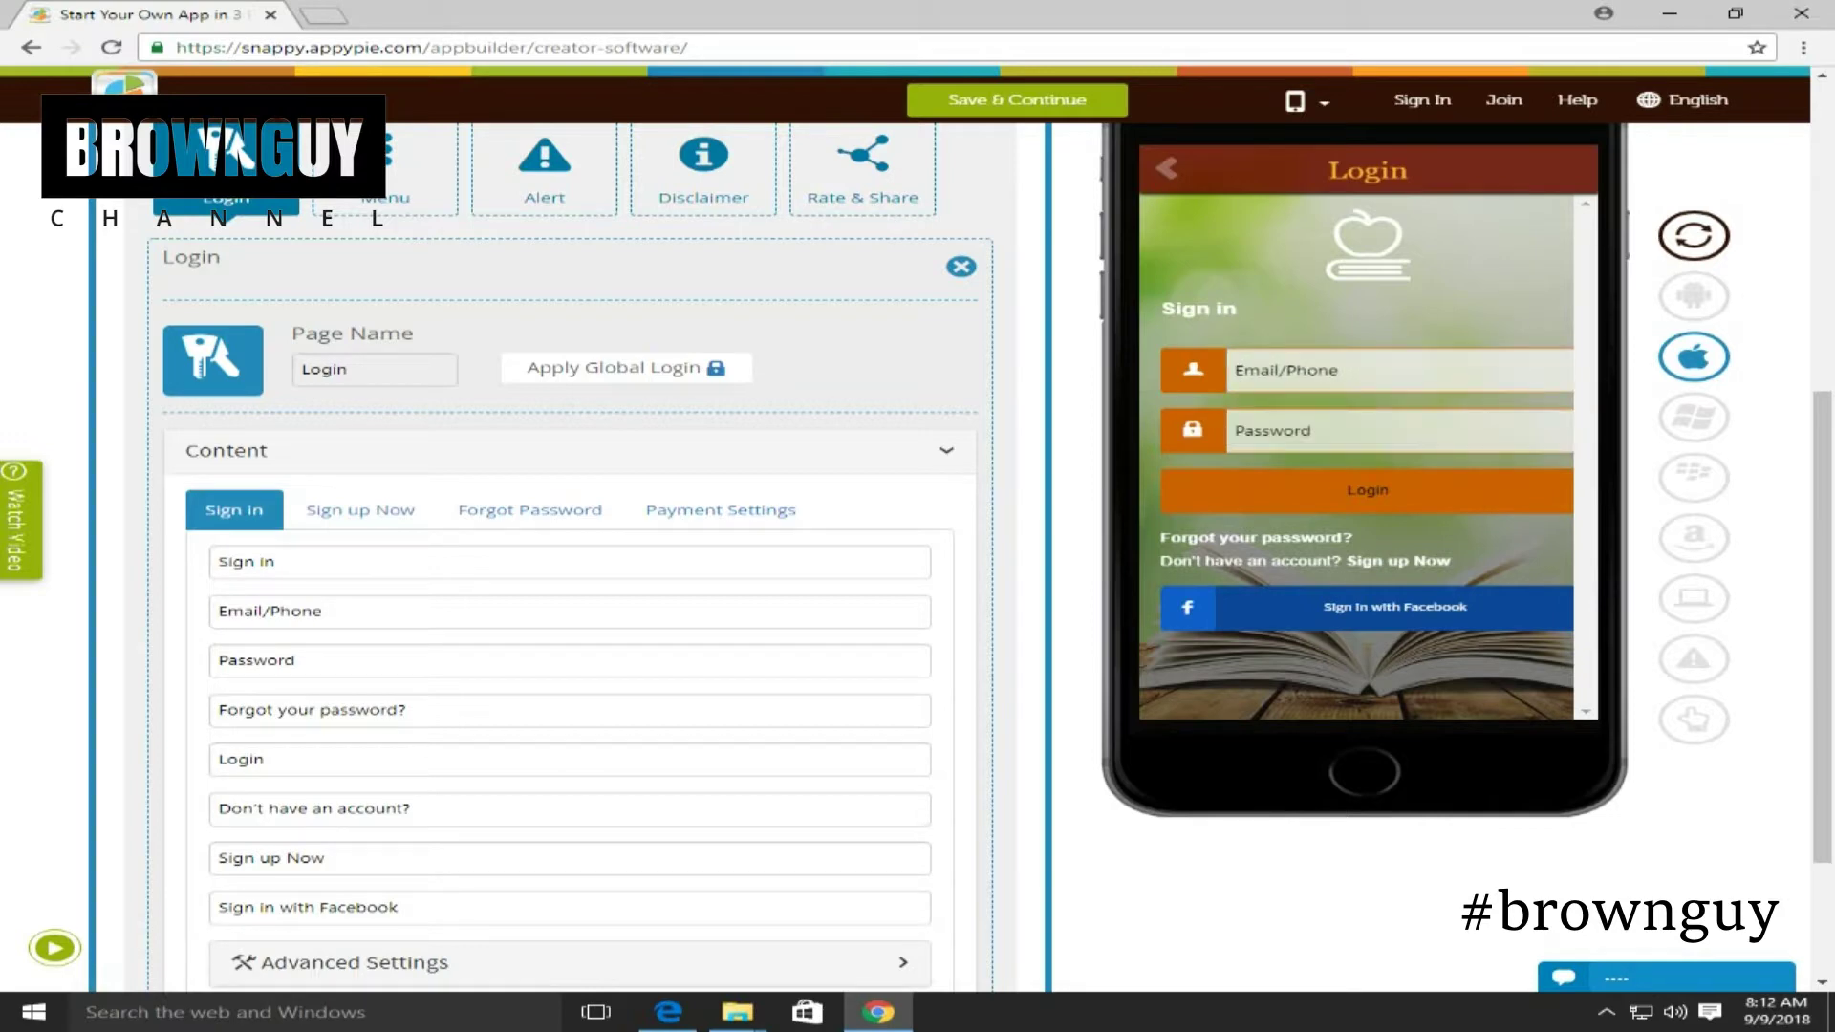
# Expand the sign-in form's Advanced Settings and examine the Facebook login and Touch ID options
pyautogui.scroll(-2, 569, 573)
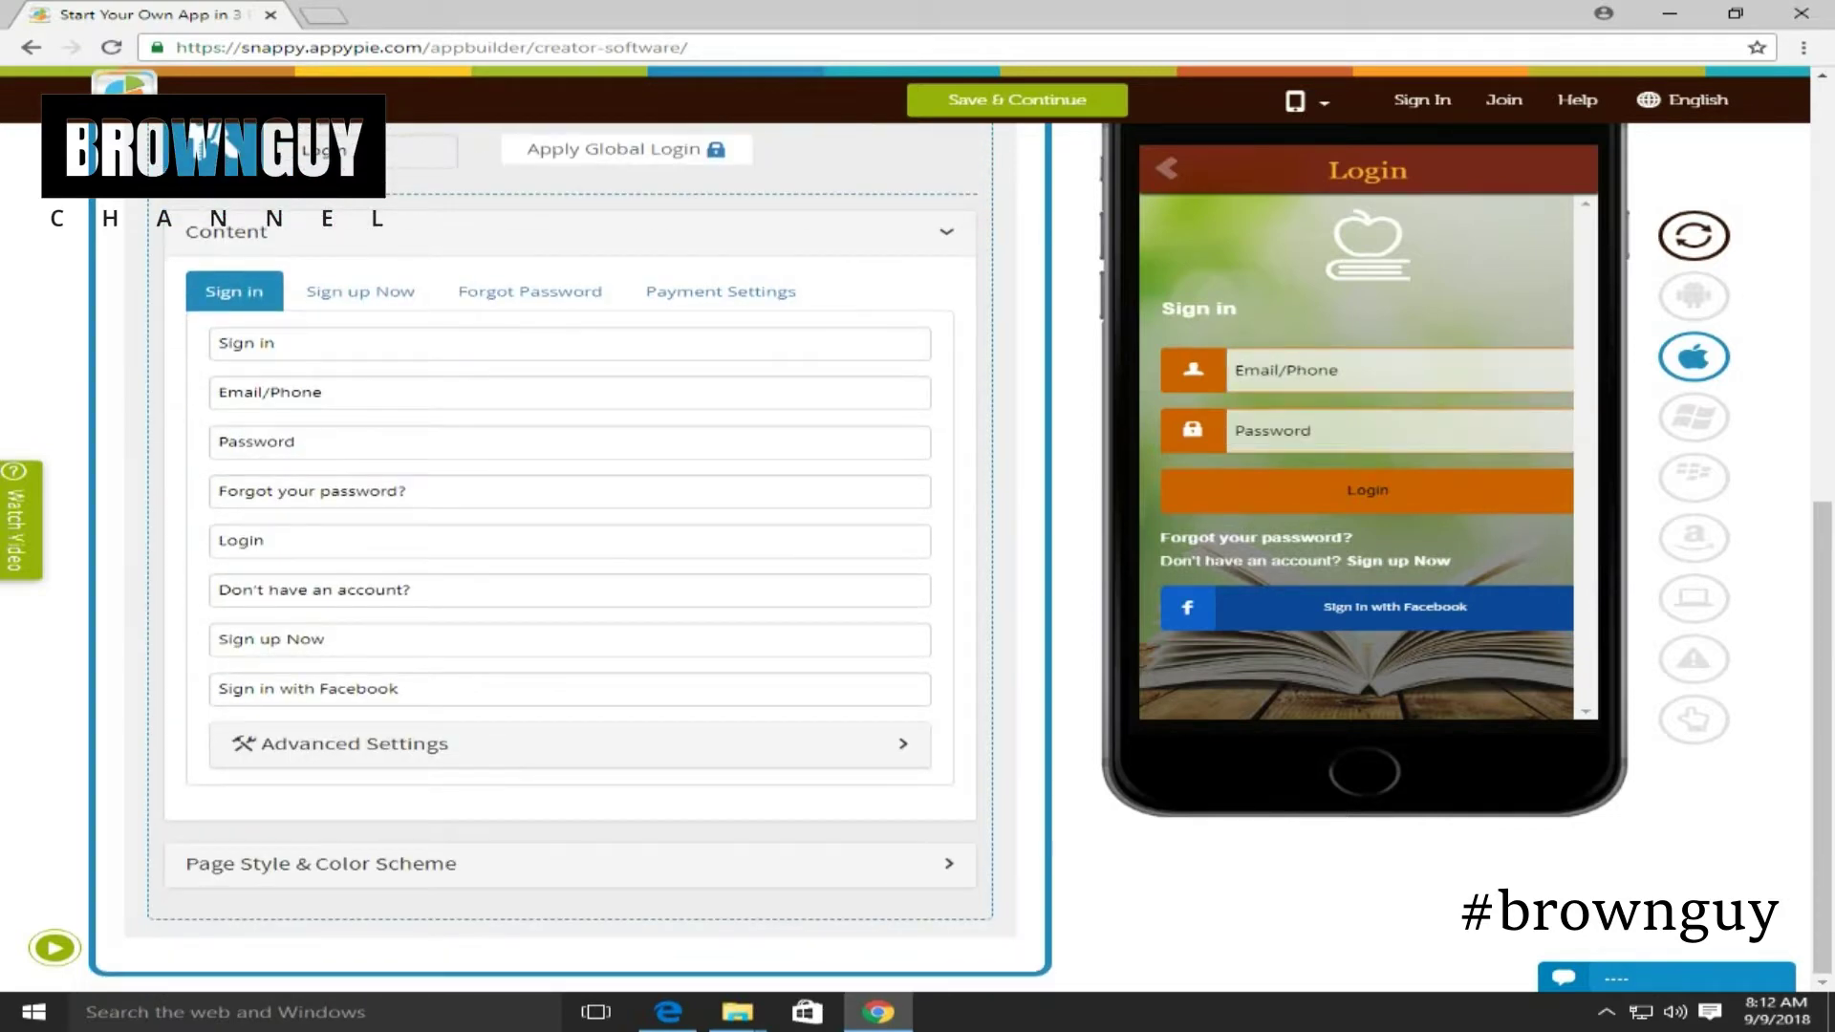
pyautogui.click(569, 745)
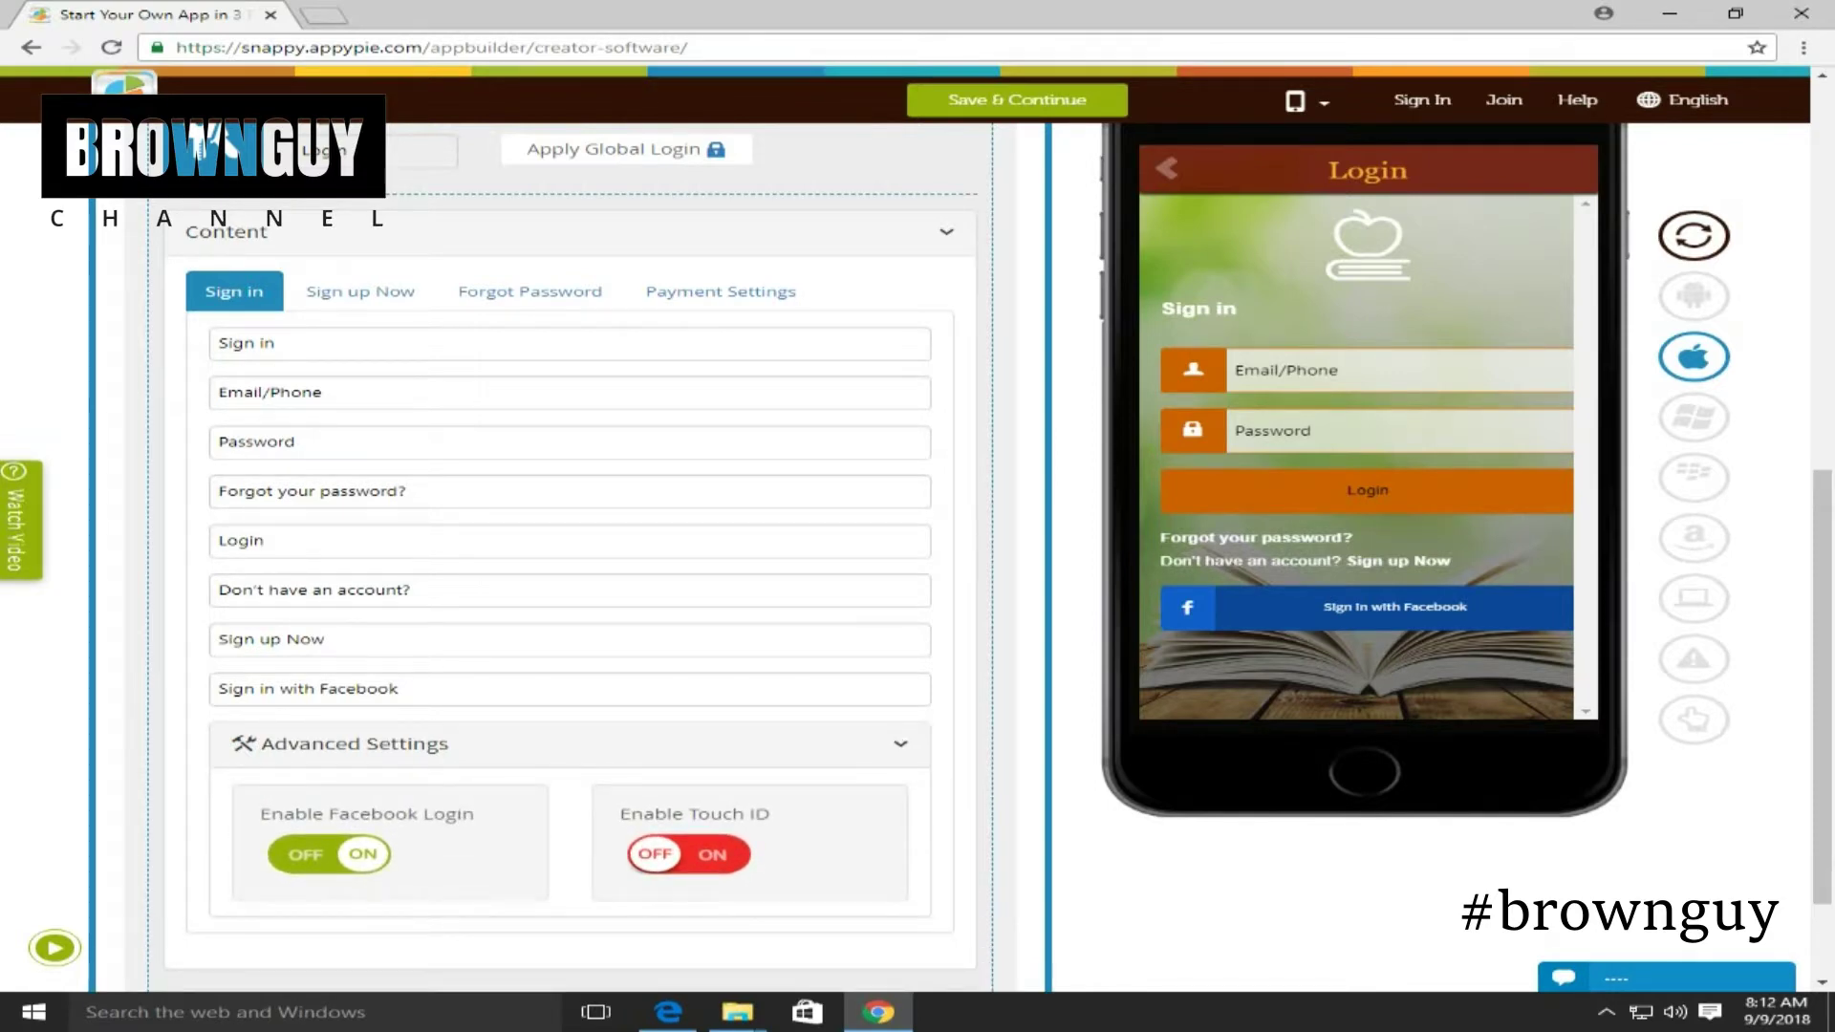
pyautogui.moveTo(620, 814); pyautogui.dragTo(772, 814)
pyautogui.click(776, 818)
pyautogui.scroll(-2, 570, 554)
# Expand the Login page's style and color scheme and its Advanced Elements Customization to review colors, fonts and indents
pyautogui.click(570, 864)
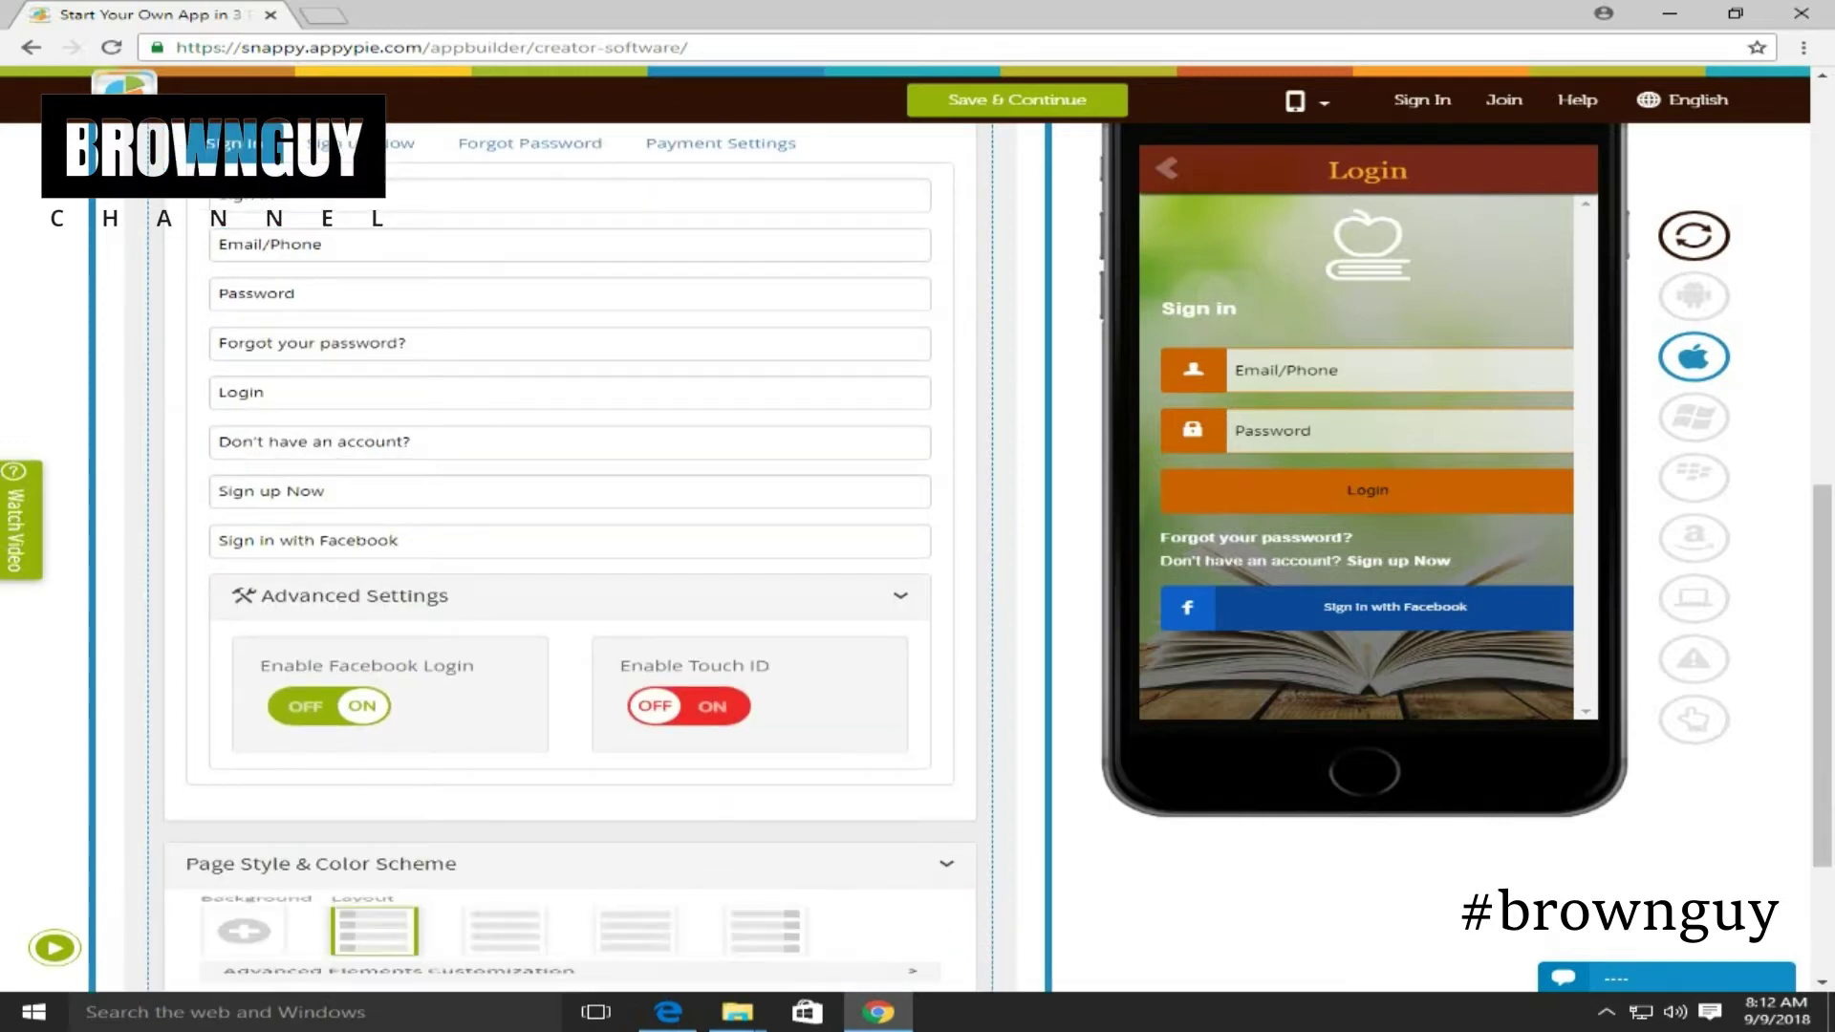
pyautogui.scroll(-3, 570, 669)
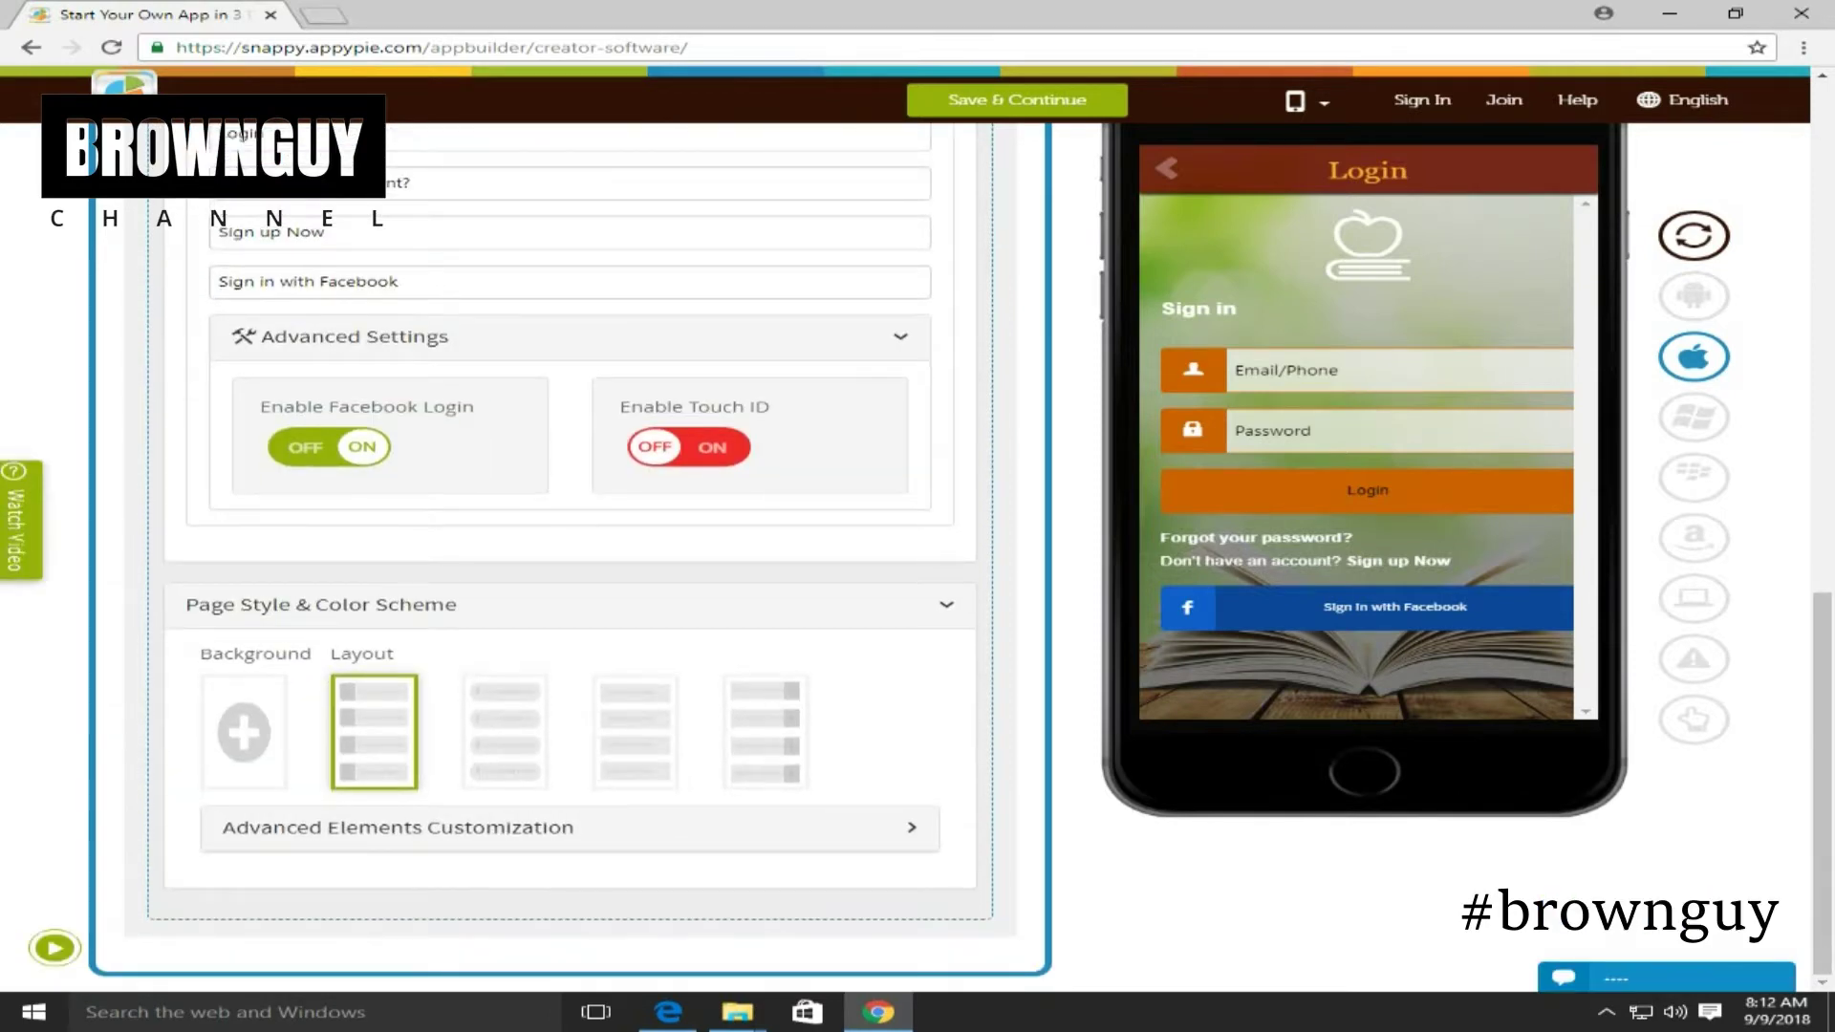
pyautogui.click(570, 828)
pyautogui.scroll(-4, 570, 669)
pyautogui.scroll(-4, 573, 803)
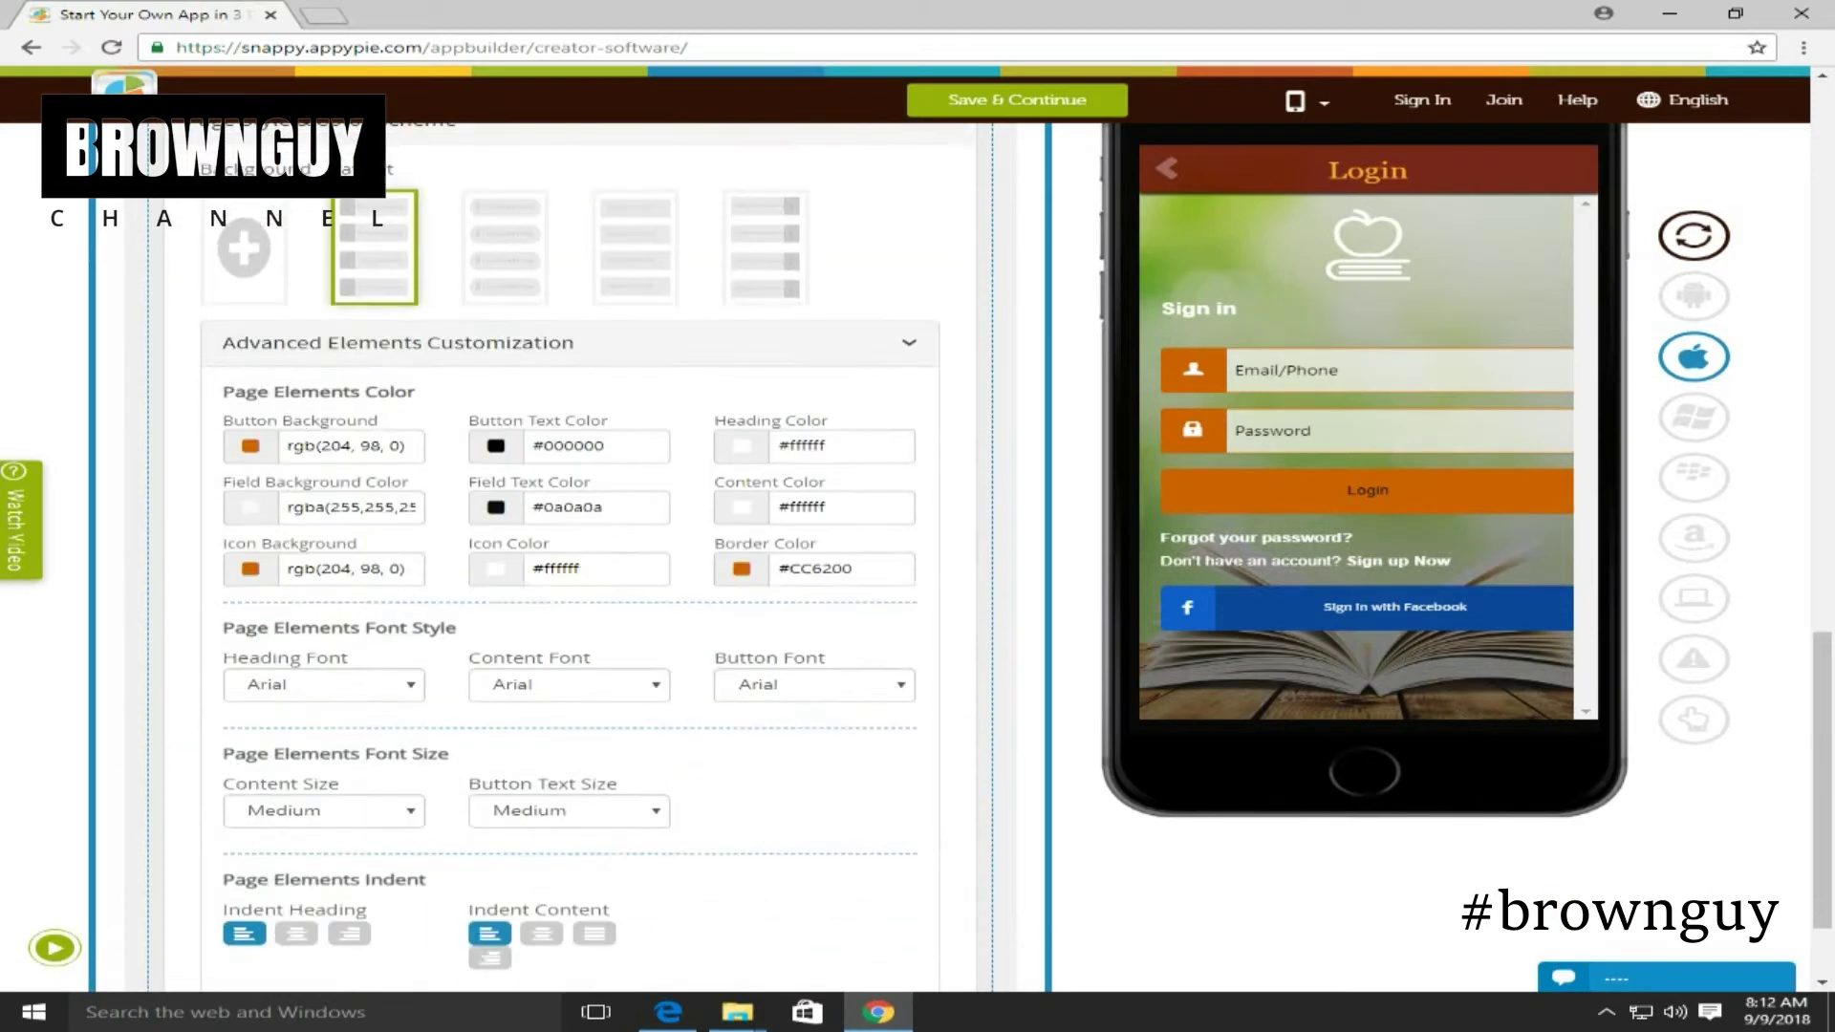
# Try the Login page's alternative field layouts in the preview and apply the second one, with rounded fields
pyautogui.scroll(6, 573, 803)
pyautogui.scroll(7, 570, 554)
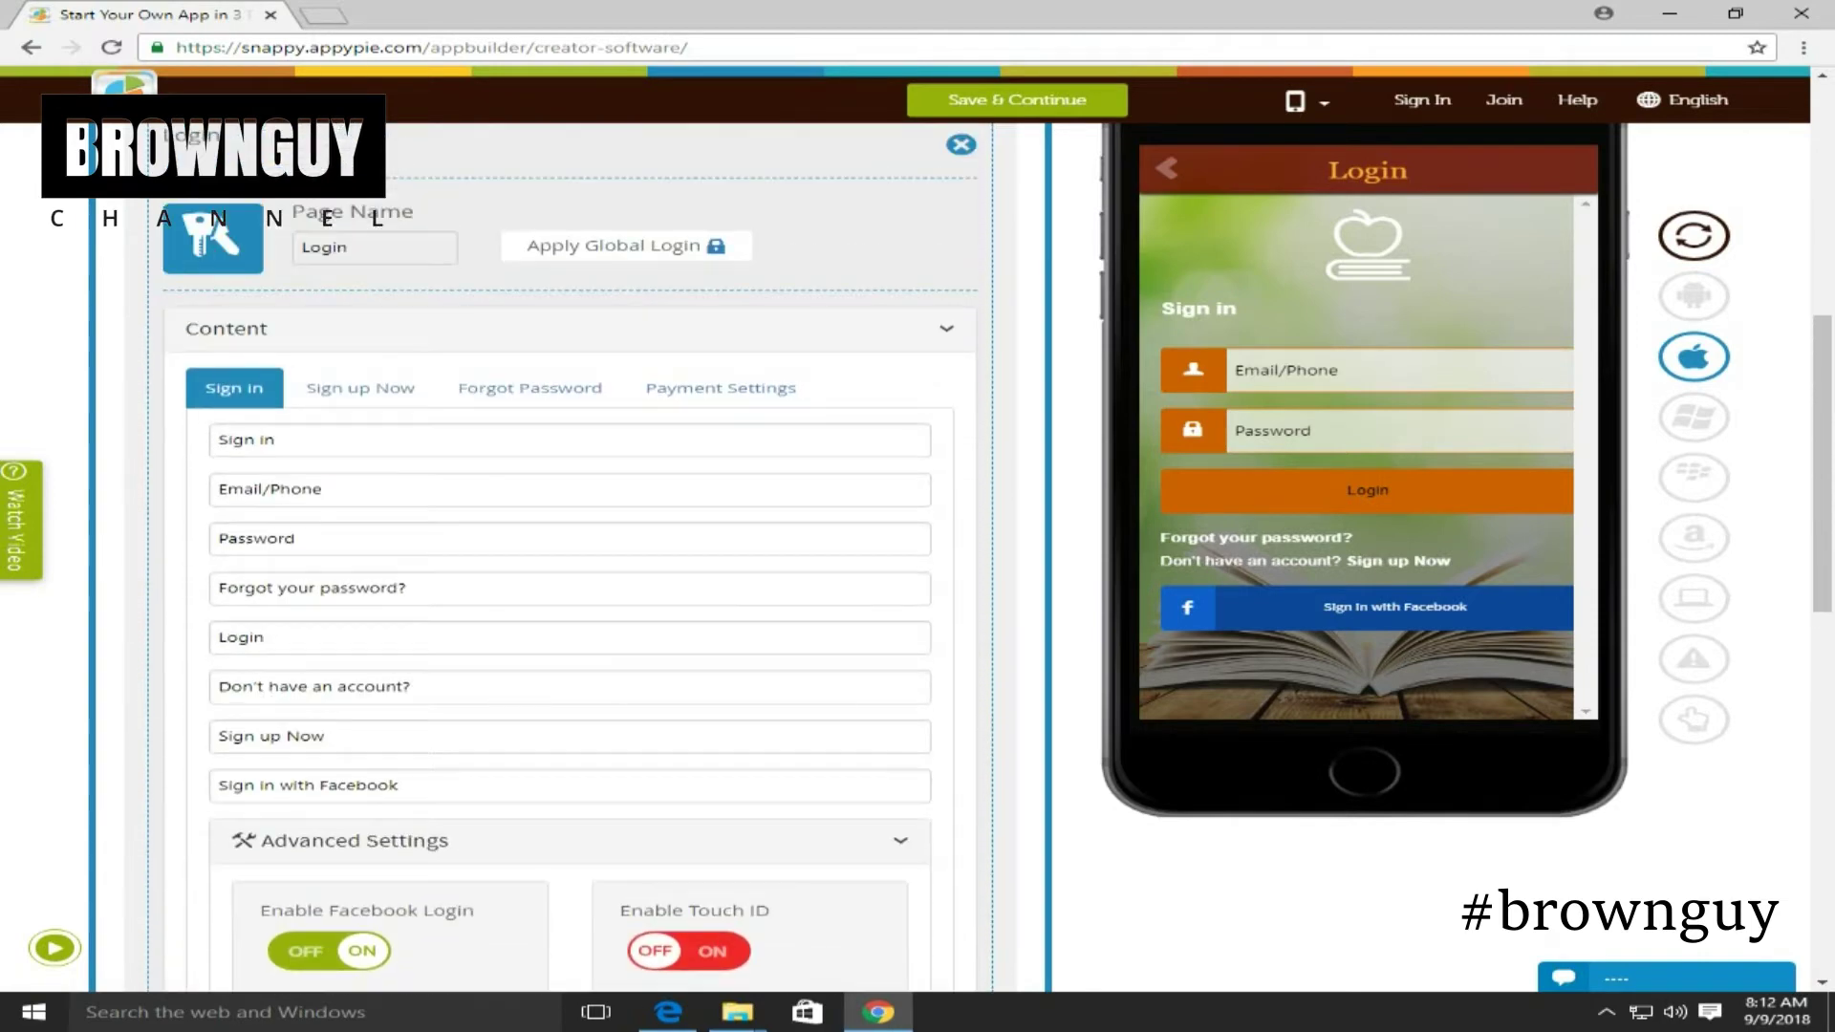
pyautogui.scroll(3, 570, 574)
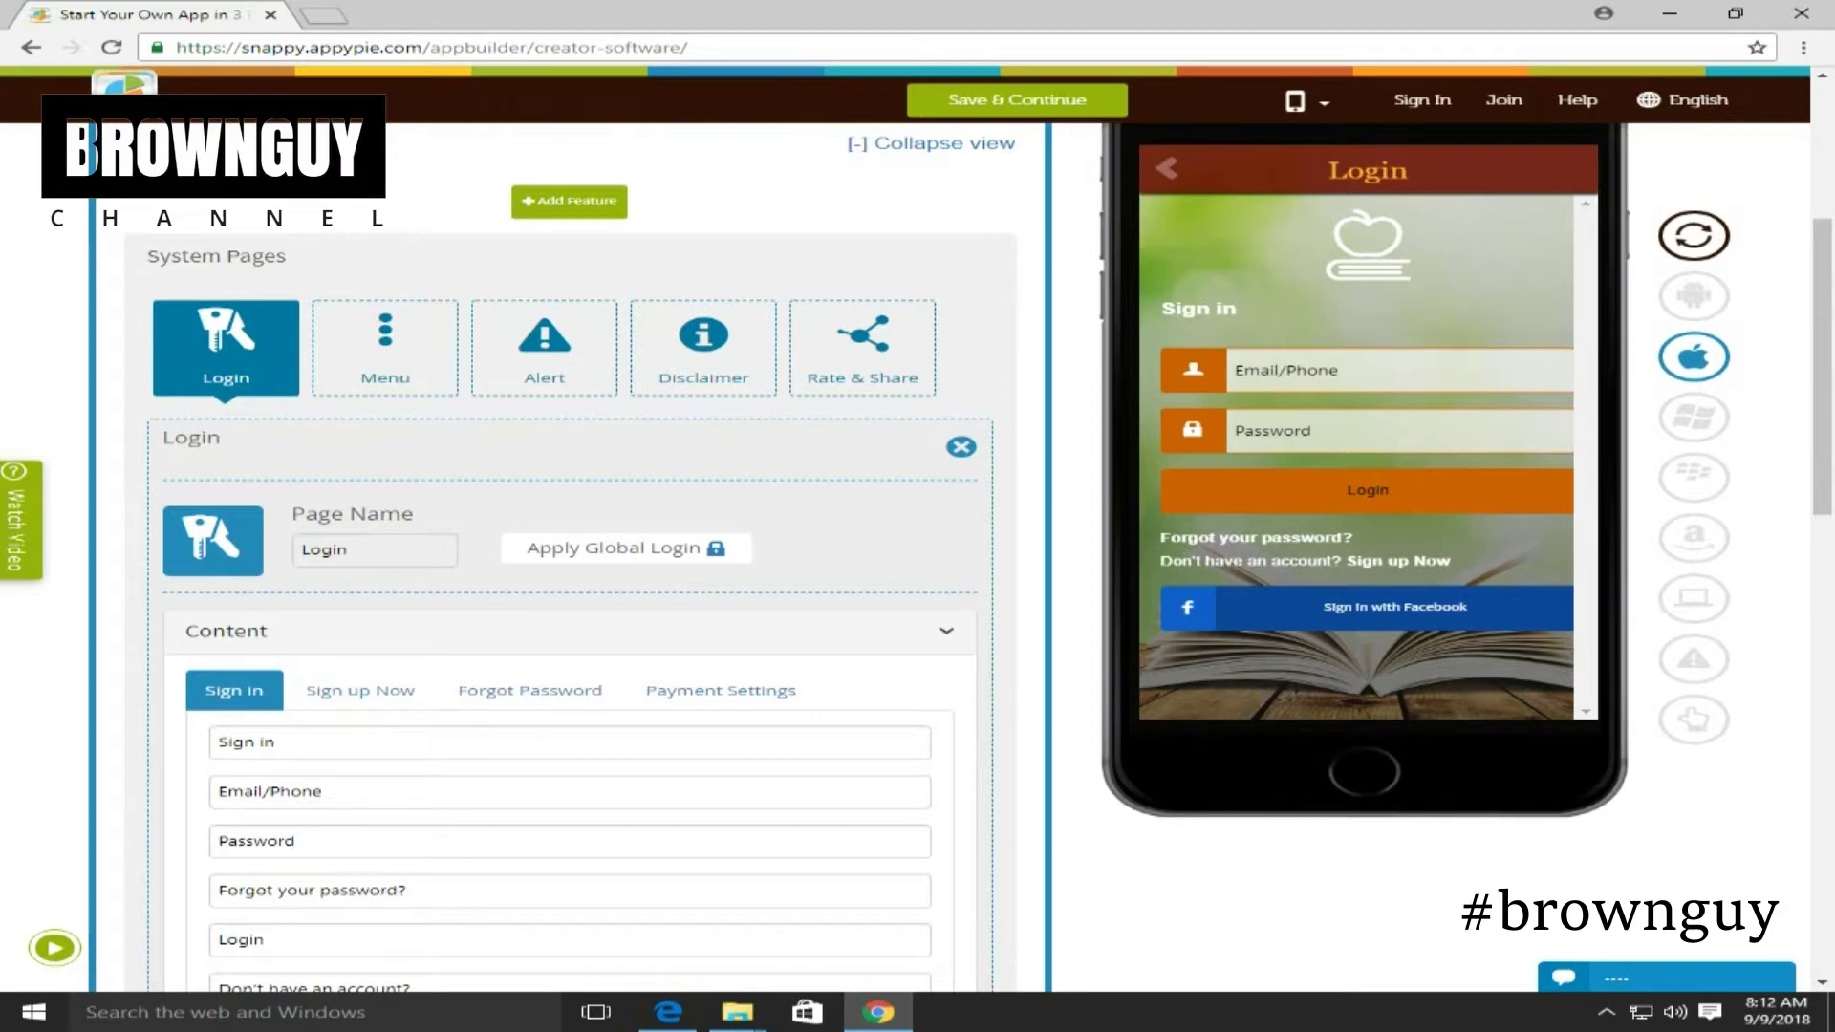
pyautogui.scroll(-3, 569, 573)
pyautogui.scroll(-6, 570, 574)
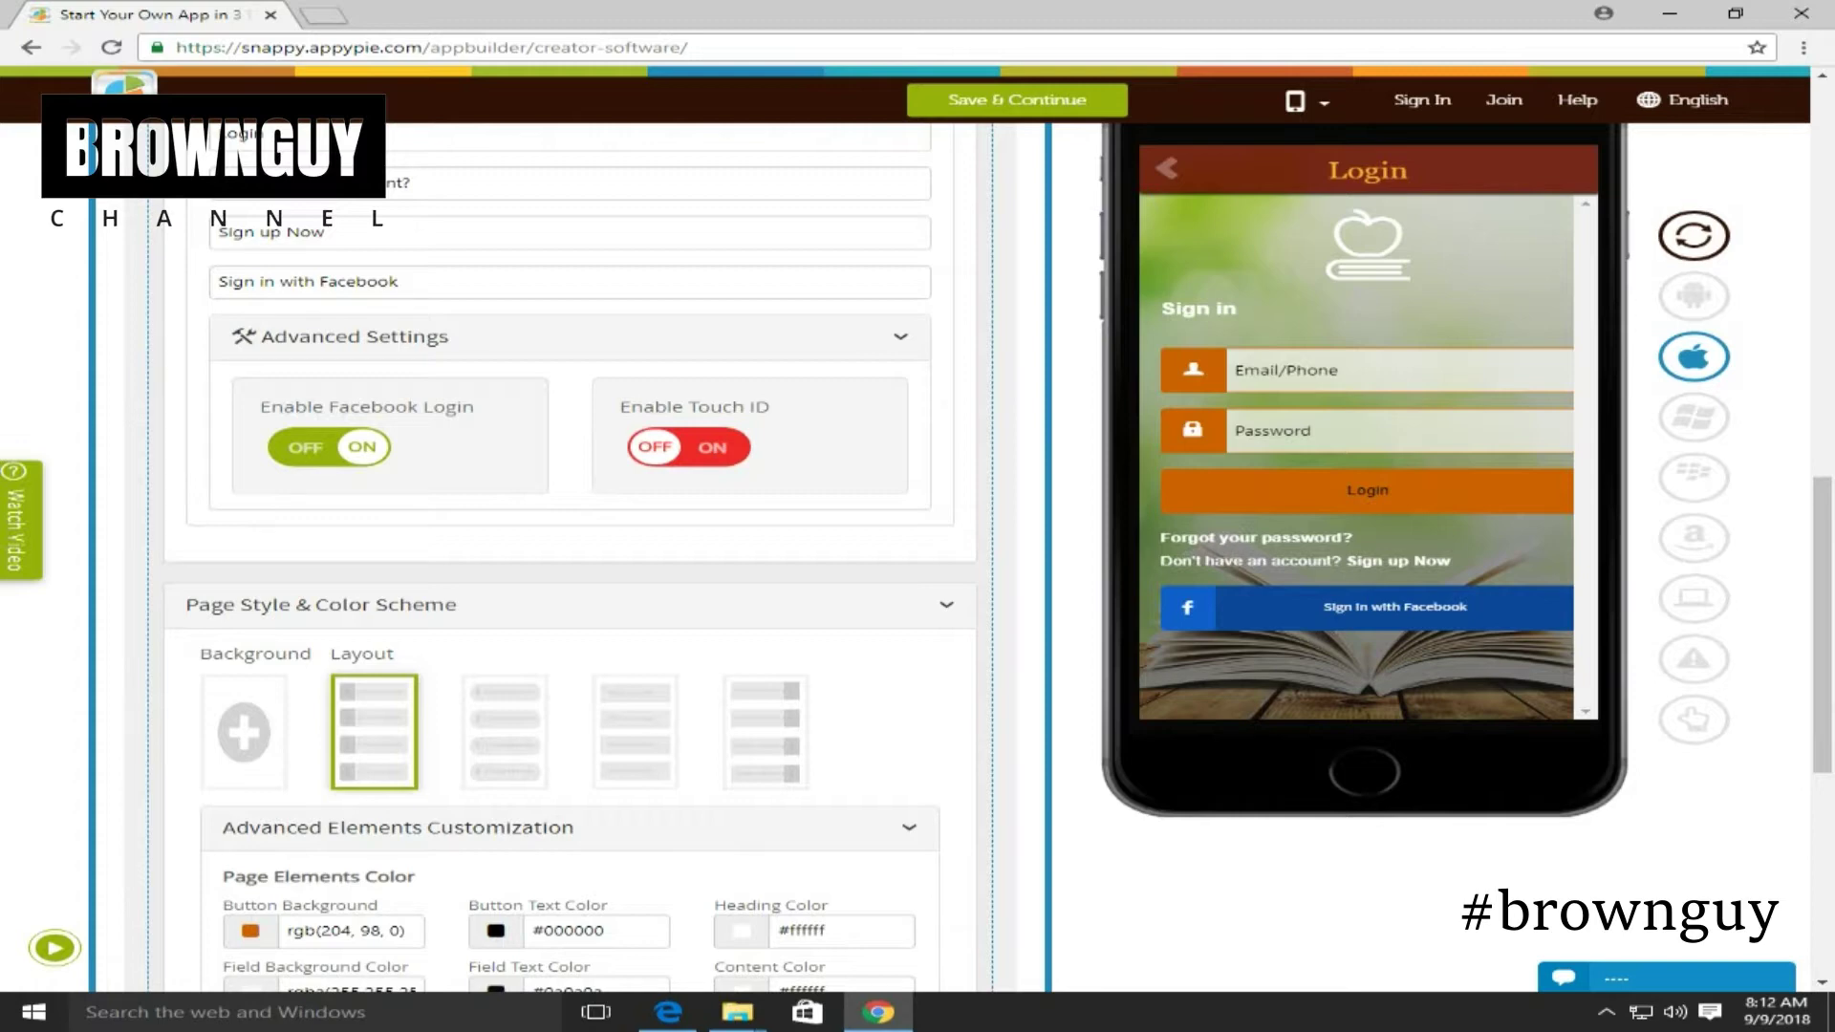
pyautogui.click(505, 732)
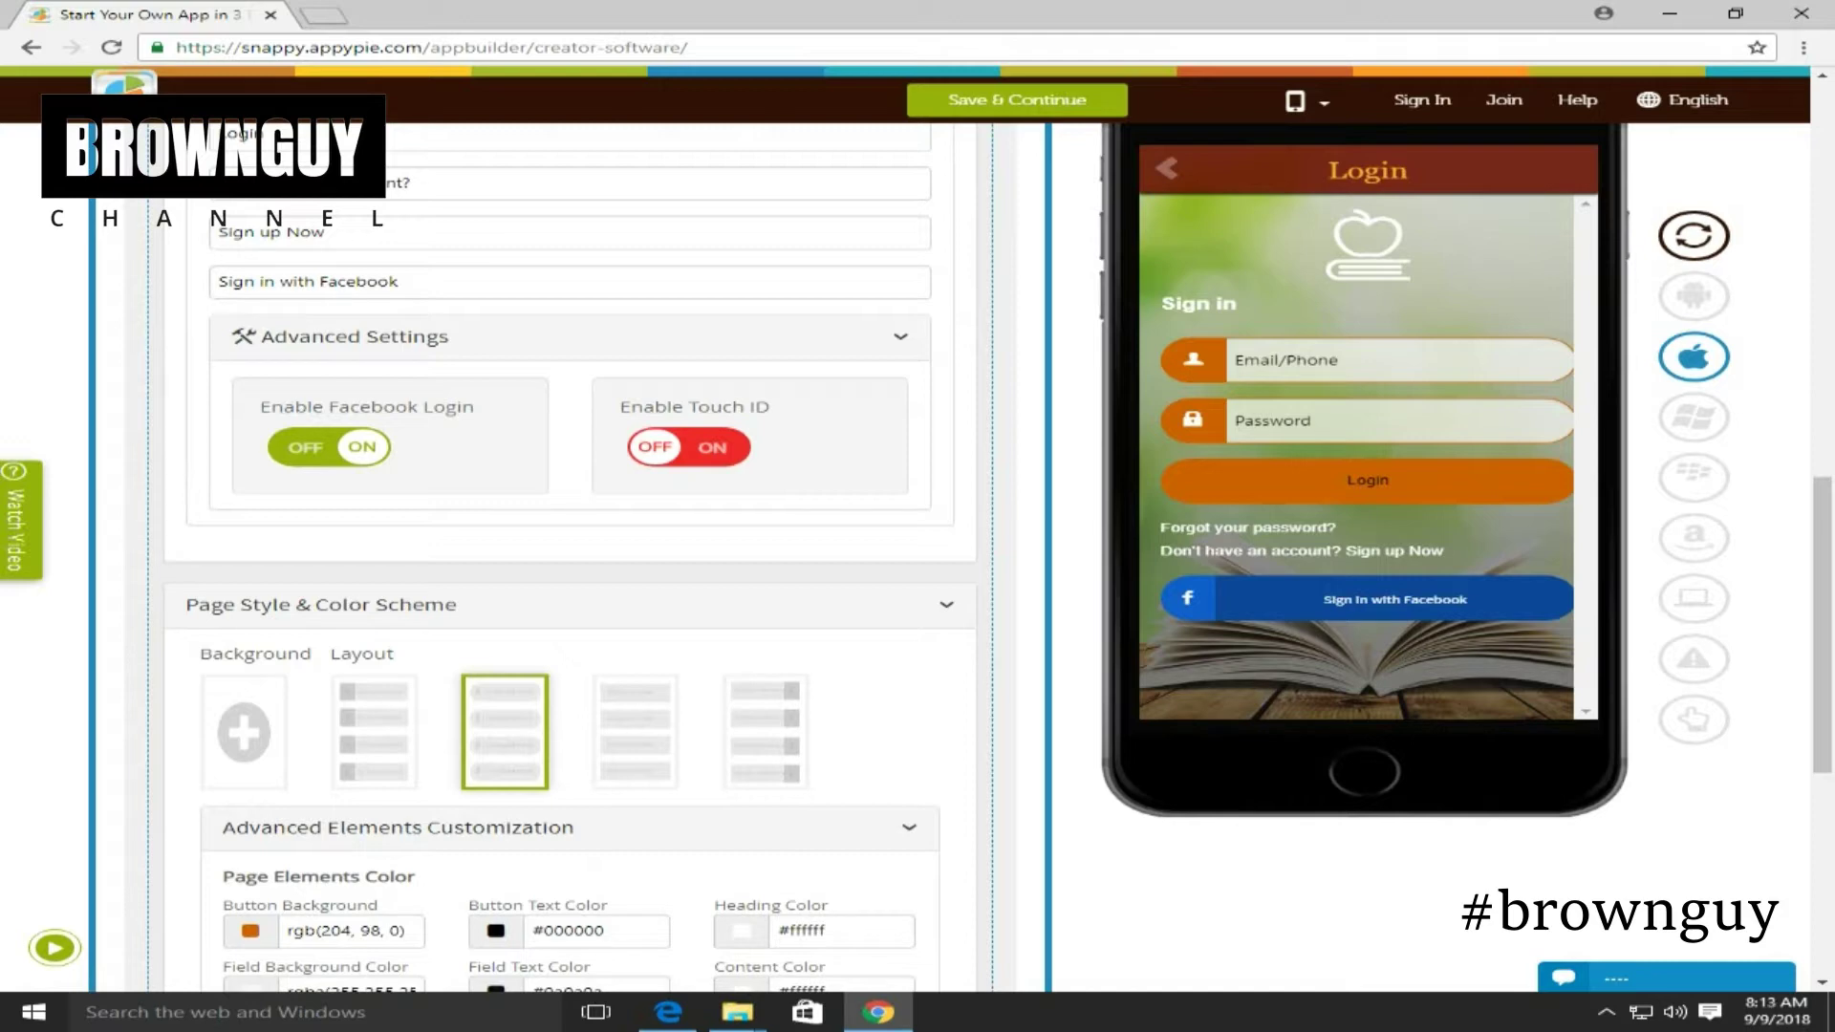
pyautogui.click(635, 732)
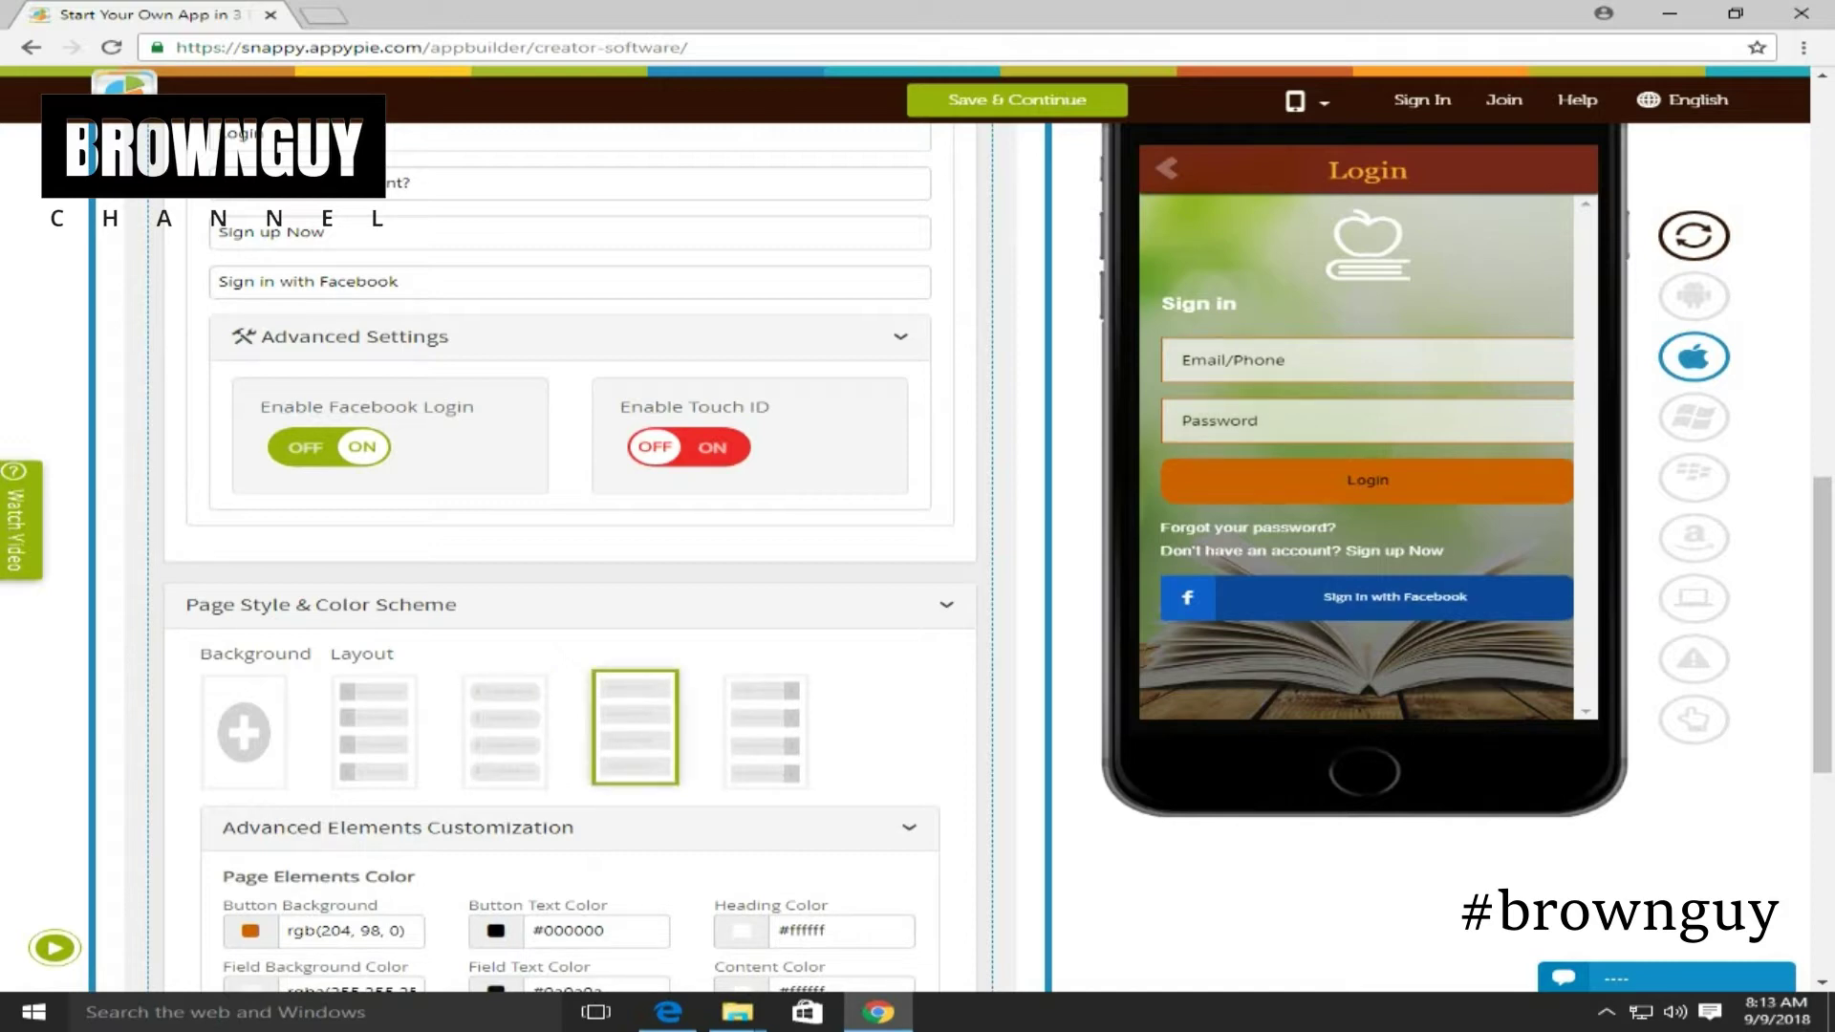
pyautogui.click(765, 732)
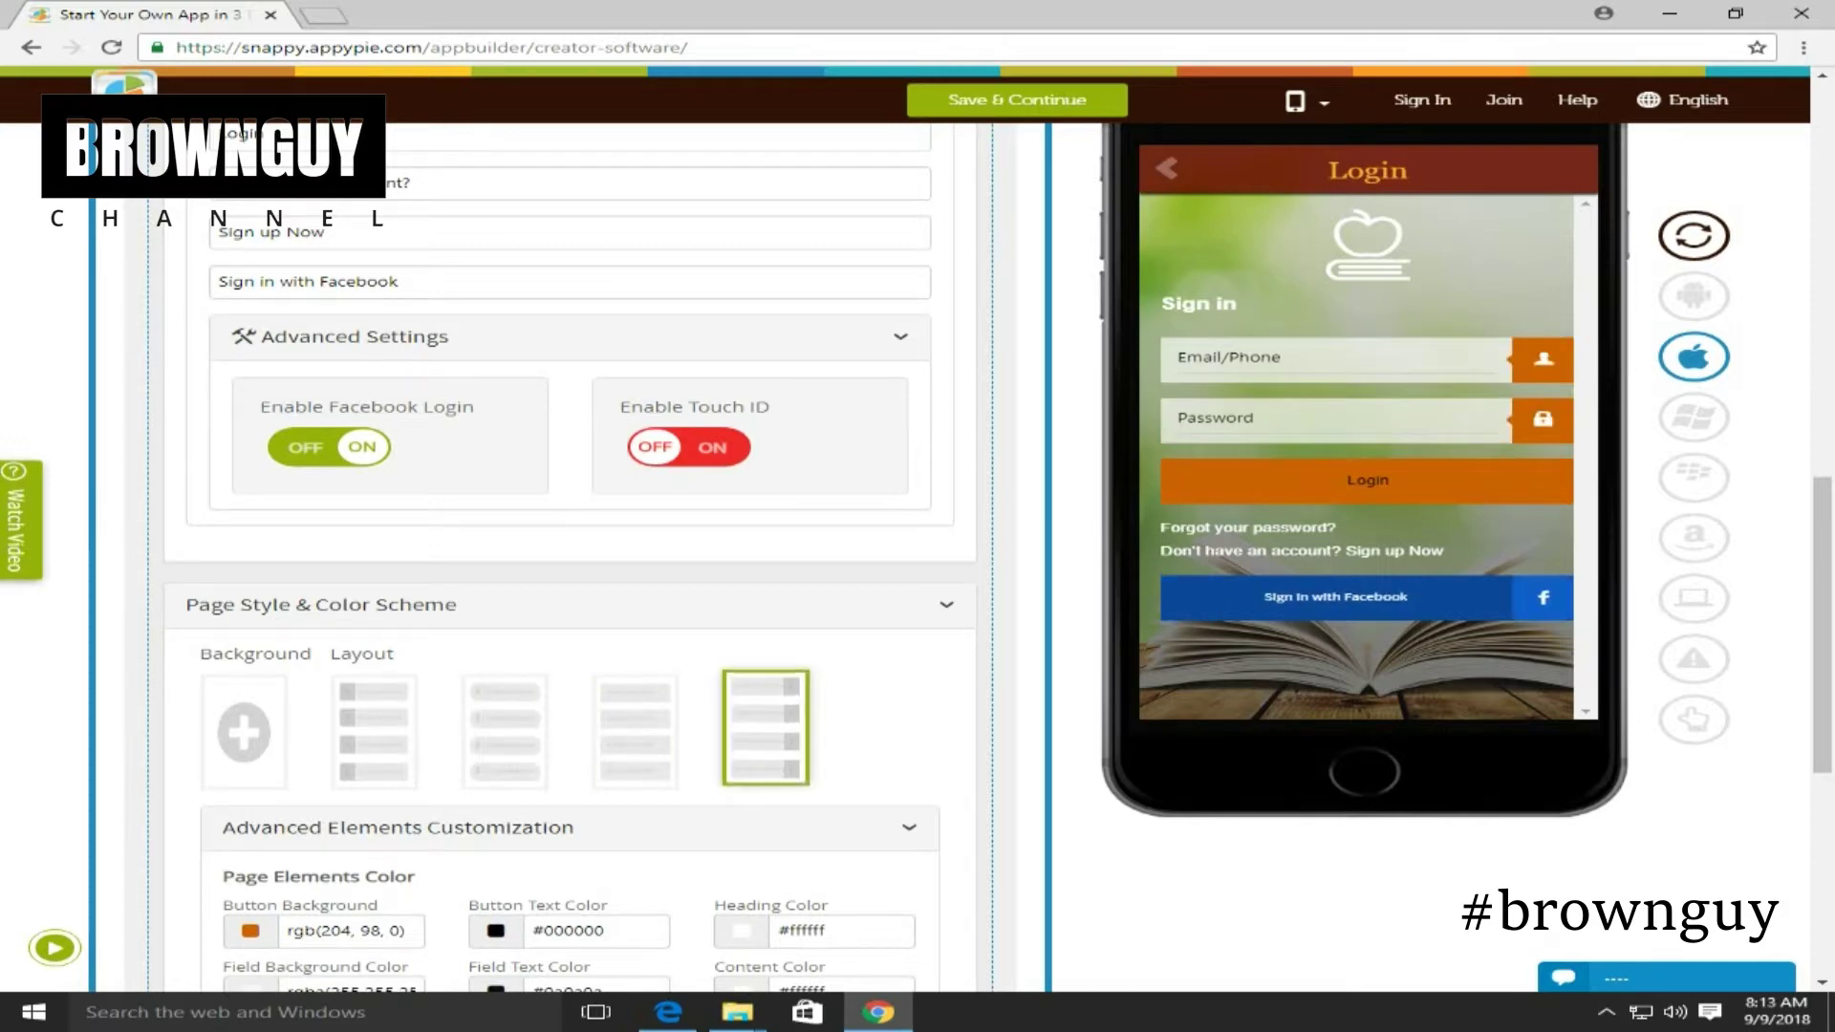
pyautogui.click(505, 732)
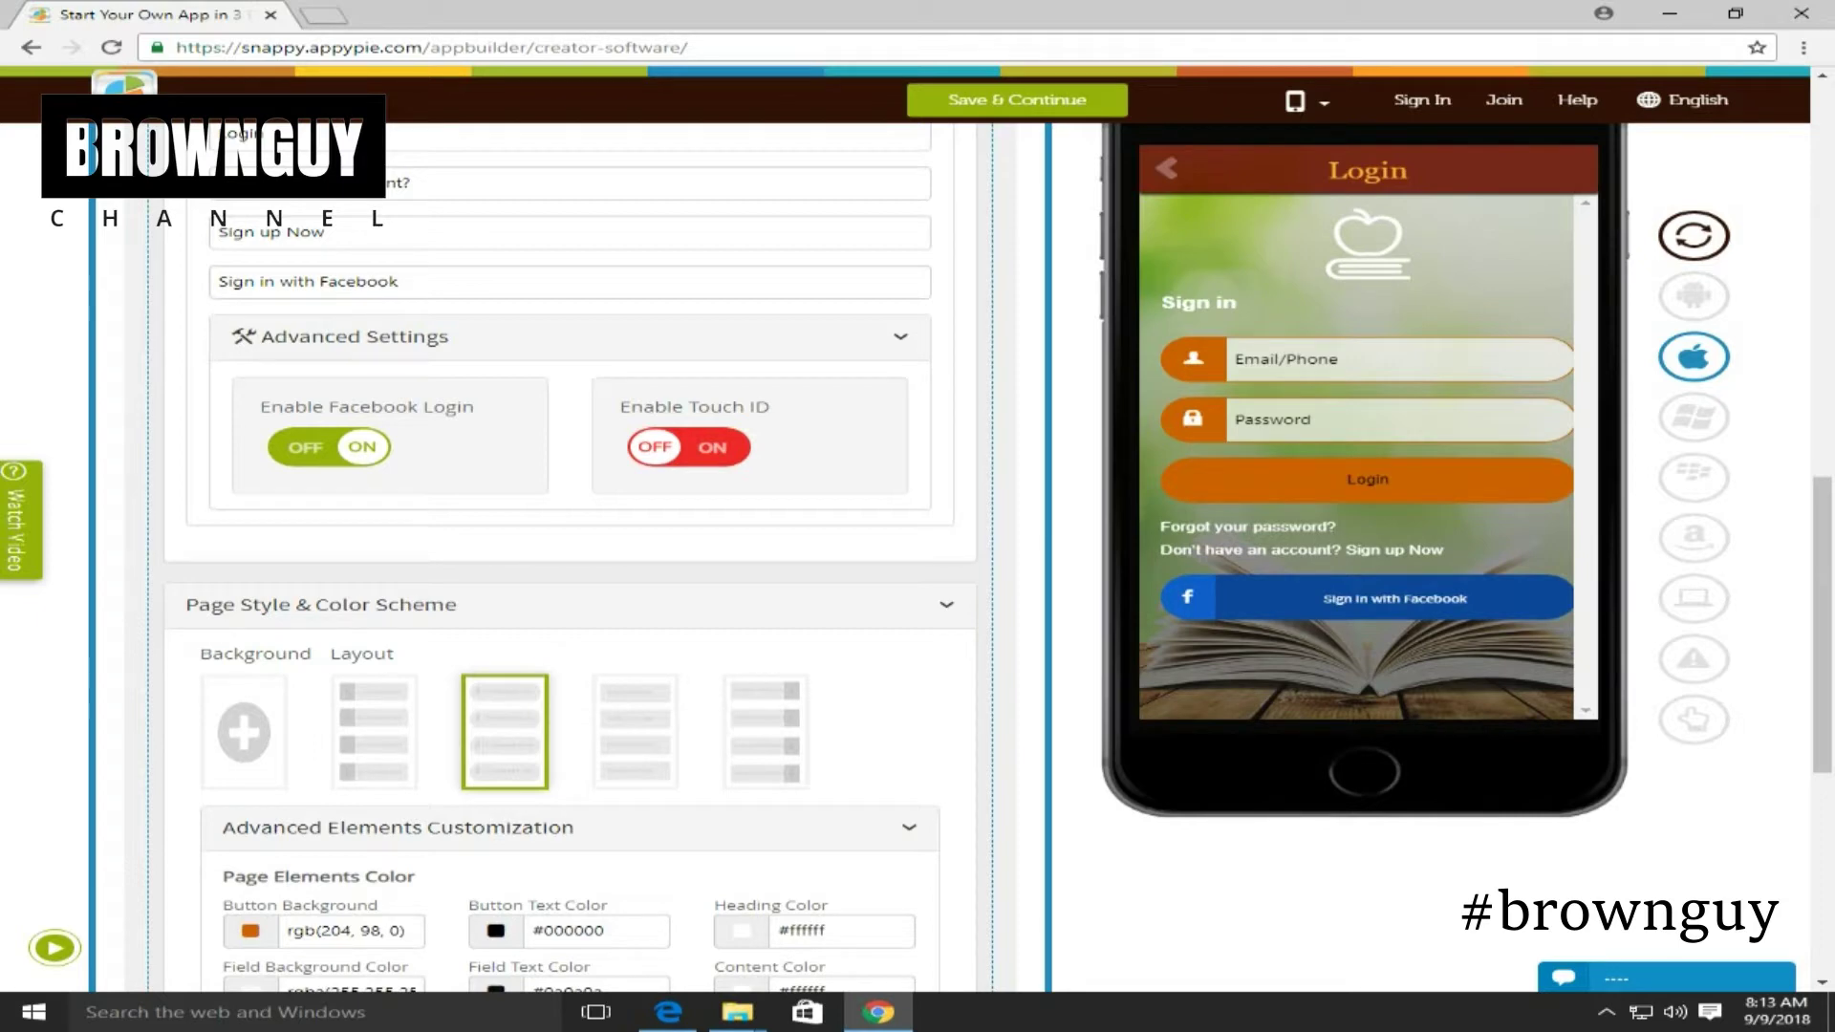
# Open the app's design customization and review the business name, overlay, logo, background and splash elements
pyautogui.scroll(-6, 570, 554)
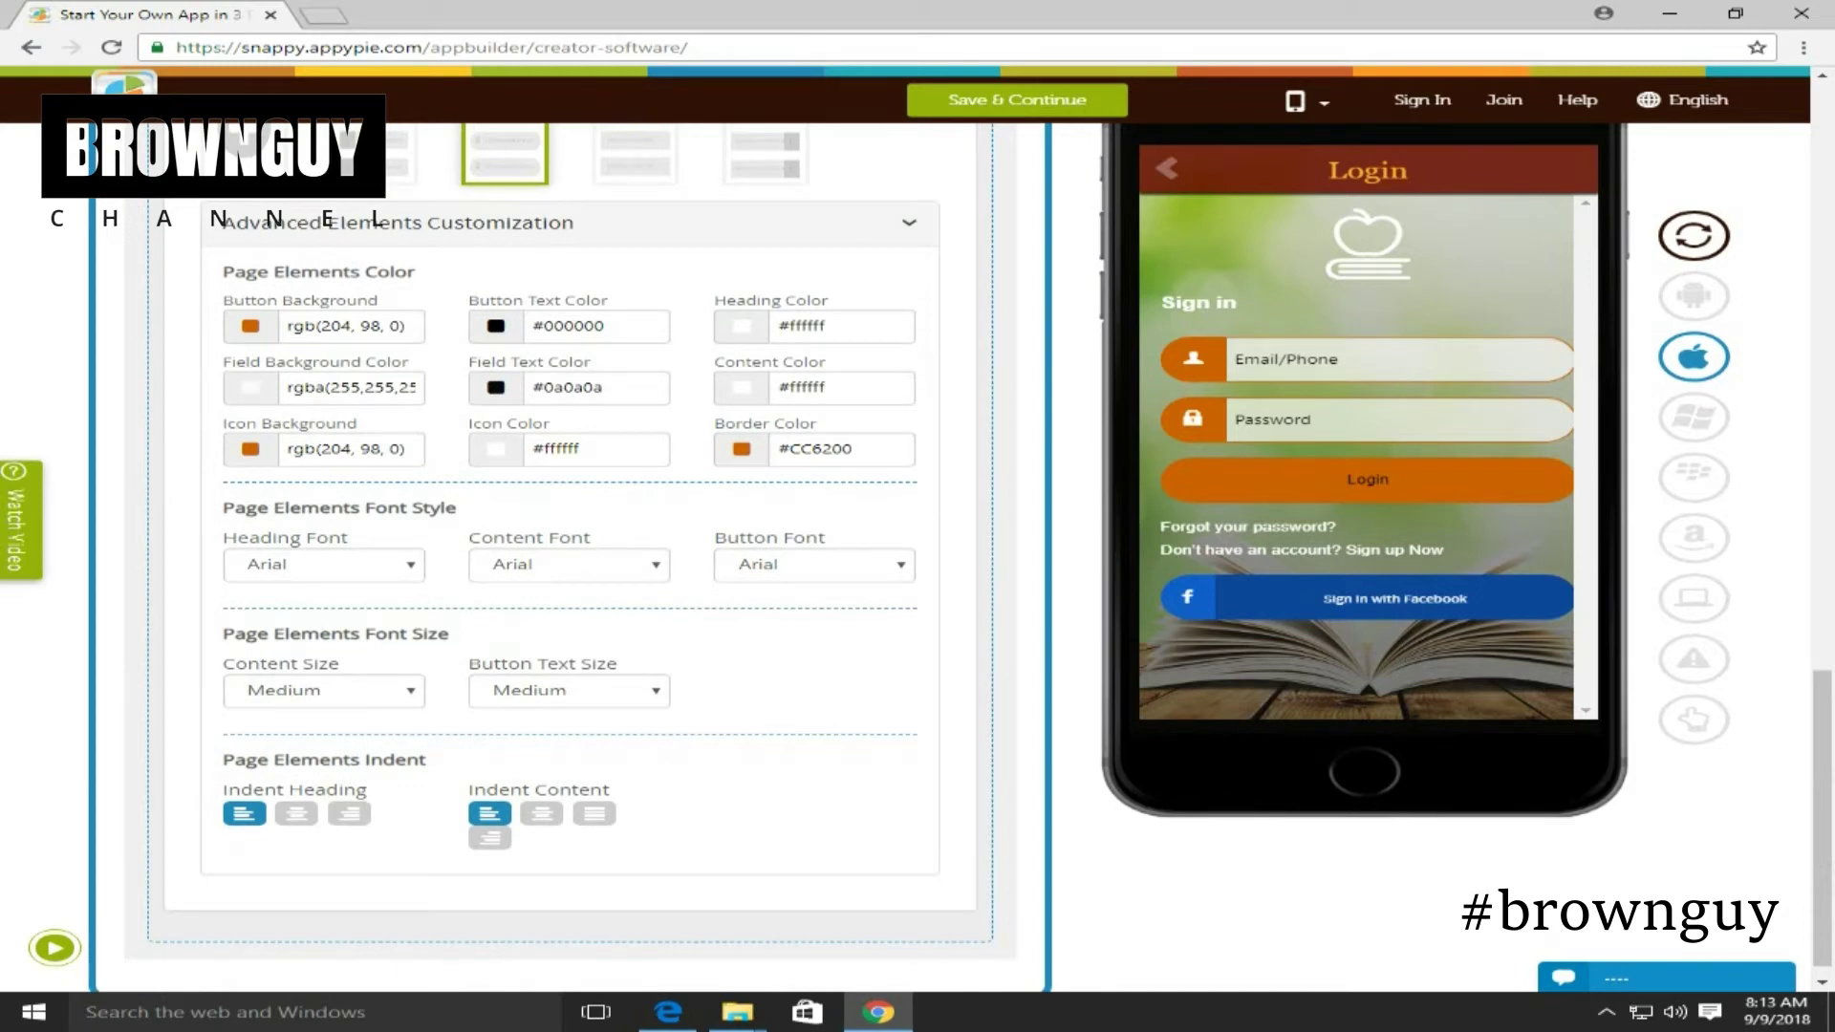
pyautogui.scroll(15, 570, 554)
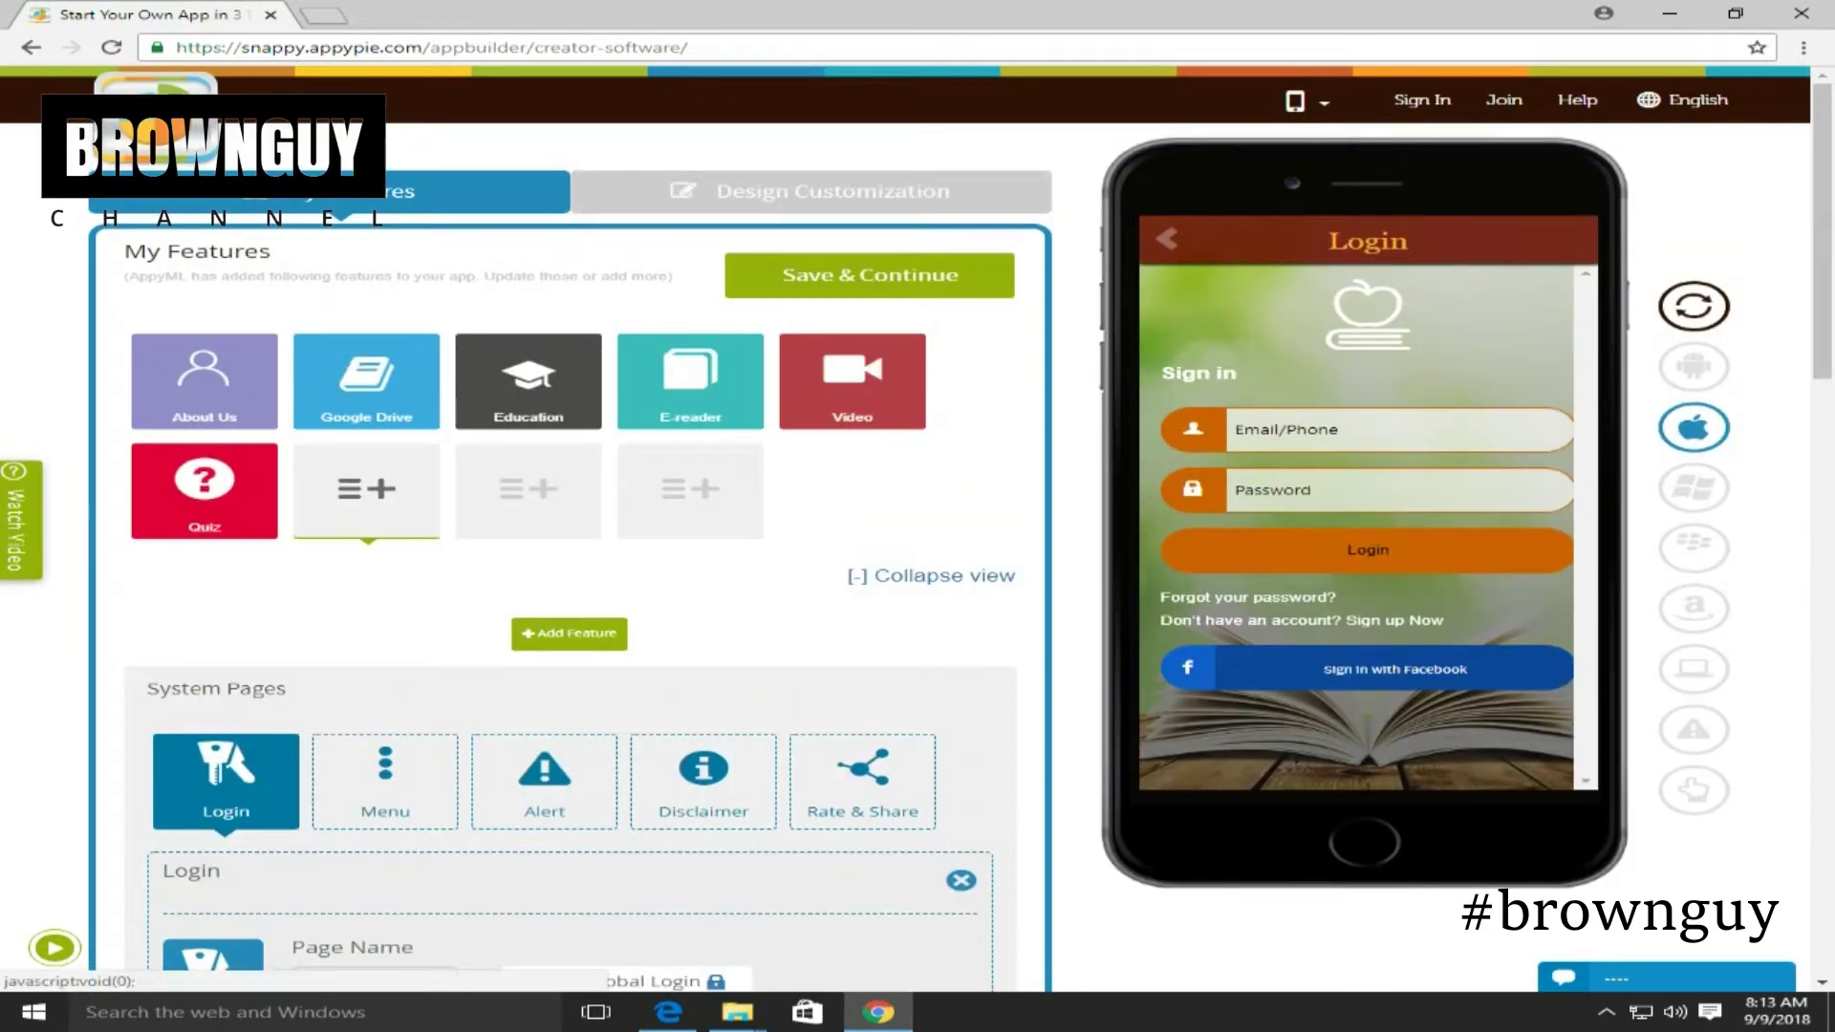
pyautogui.click(833, 191)
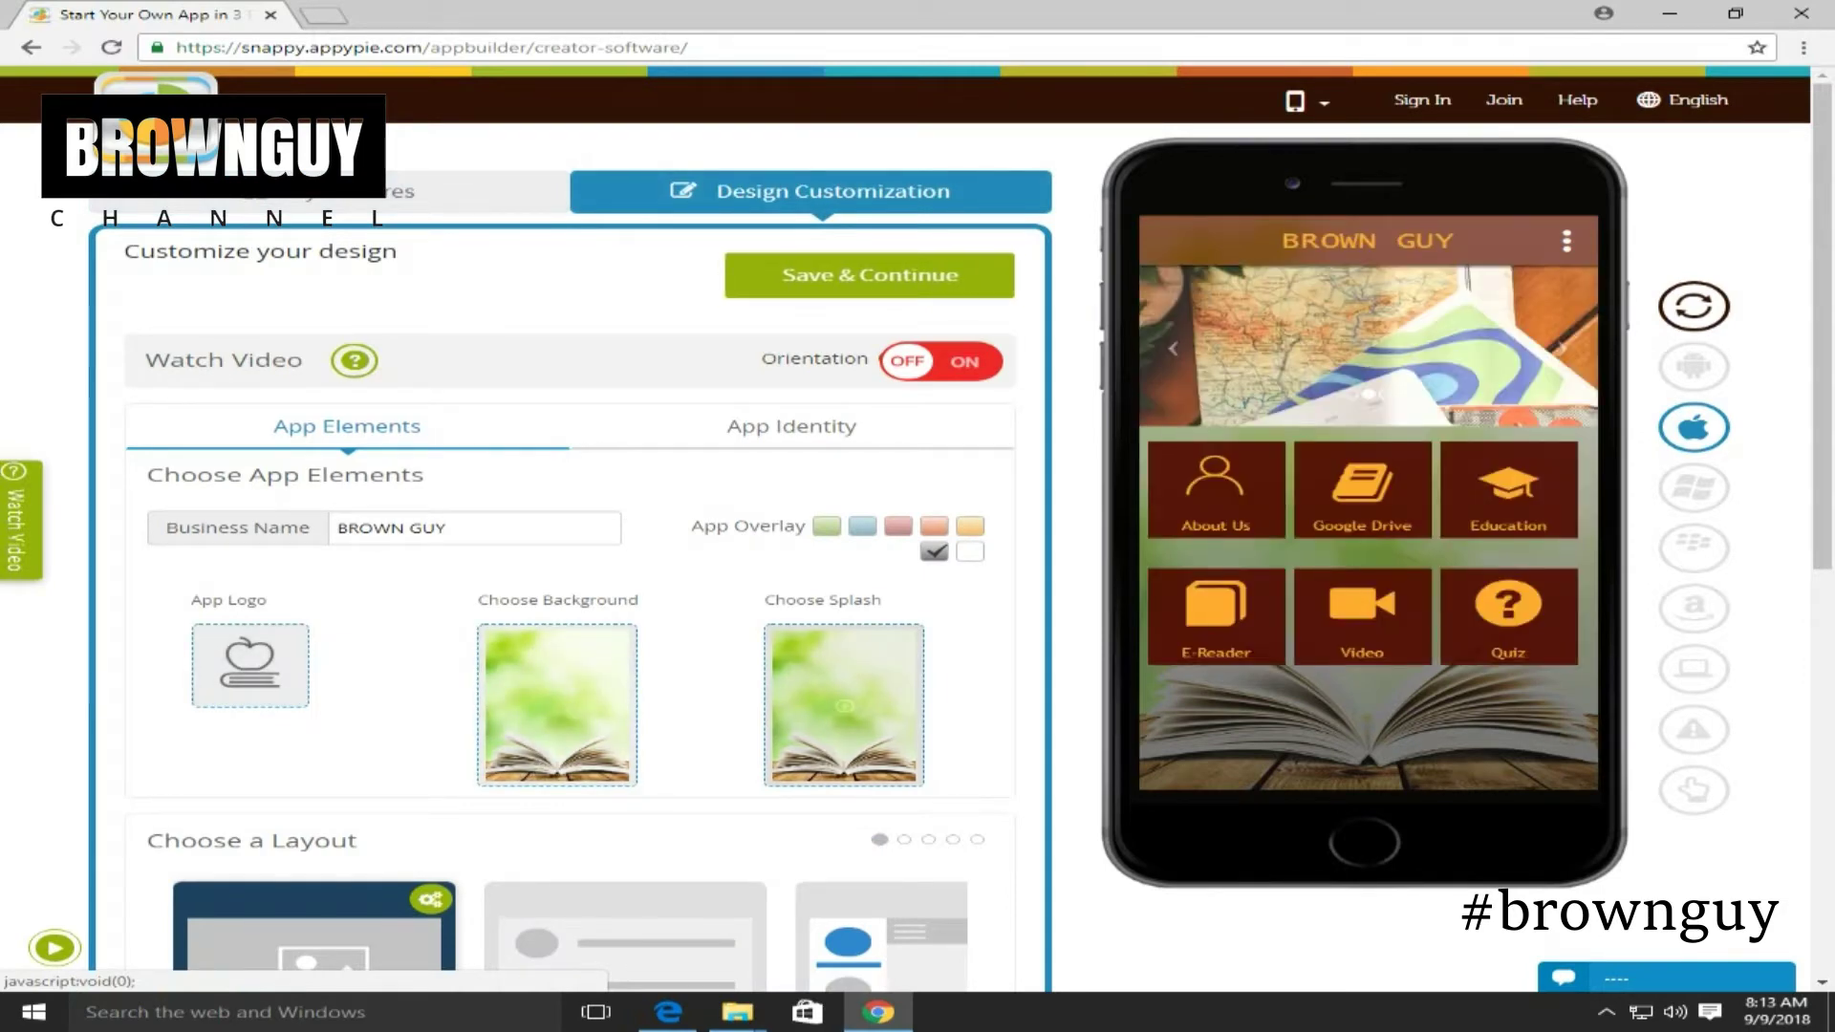
pyautogui.scroll(-3, 844, 705)
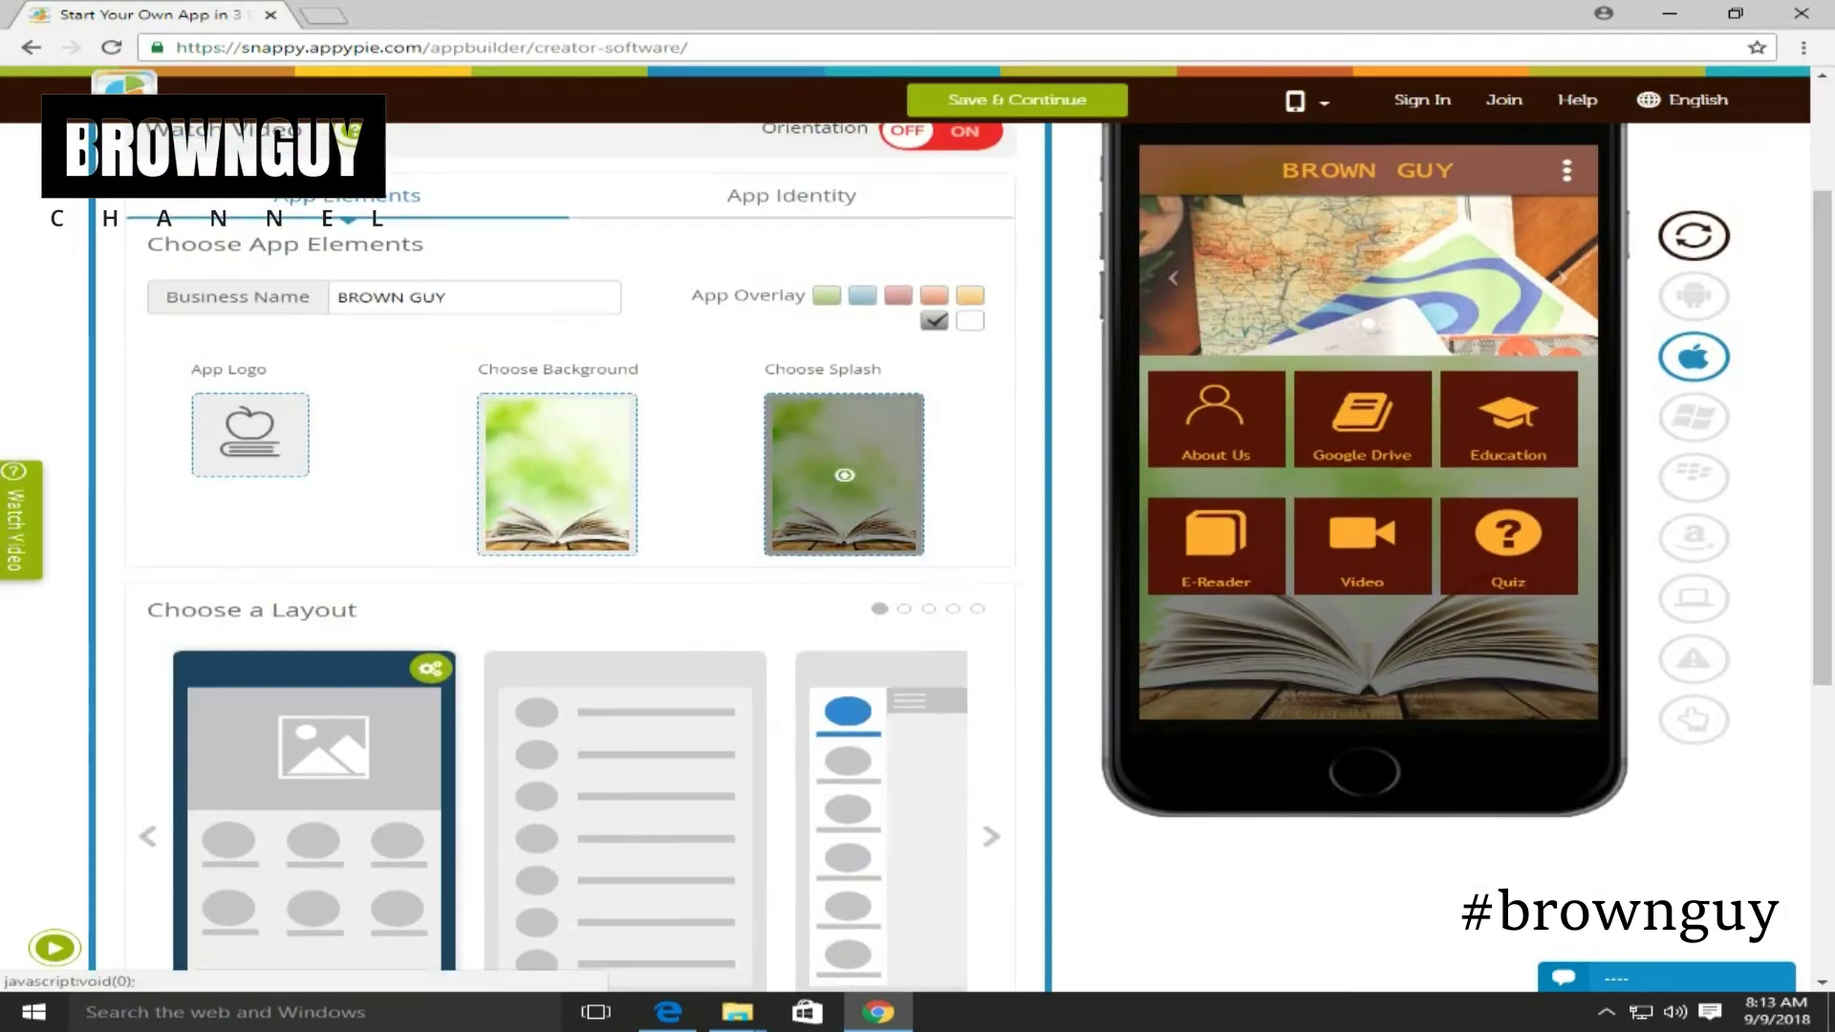
pyautogui.moveTo(455, 299); pyautogui.dragTo(334, 298)
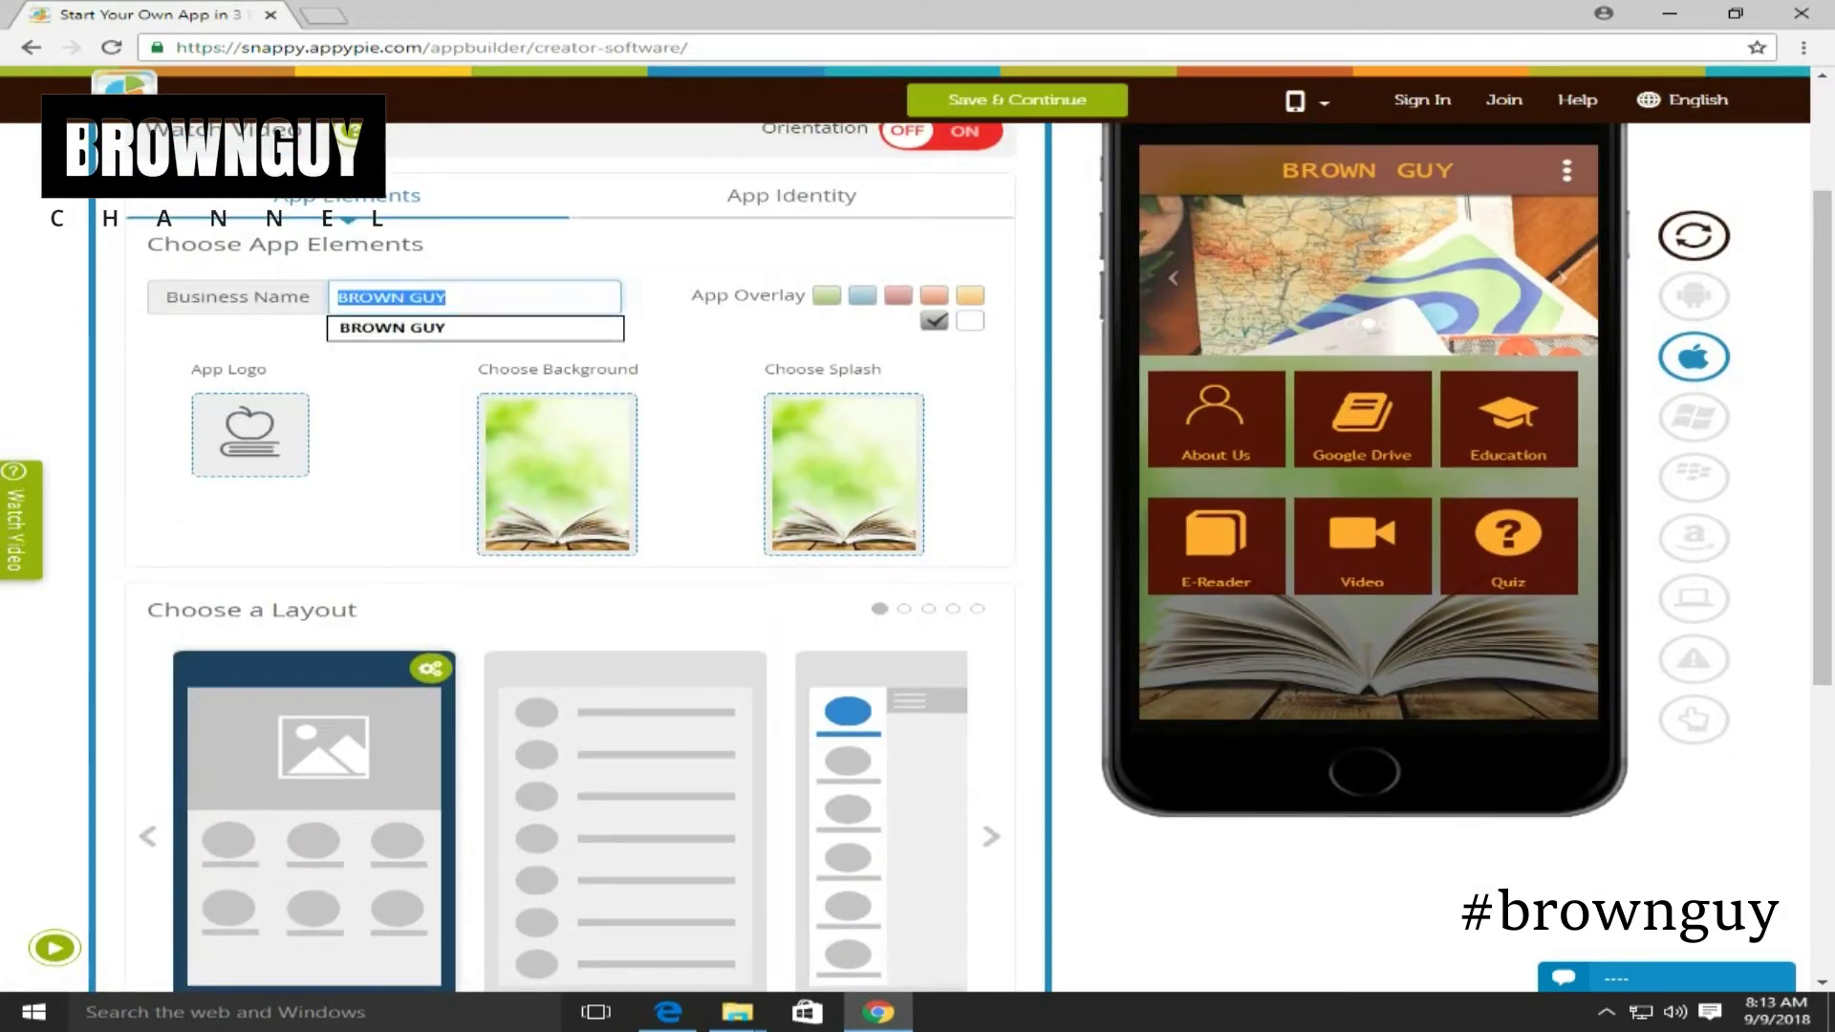
pyautogui.click(463, 298)
pyautogui.click(411, 383)
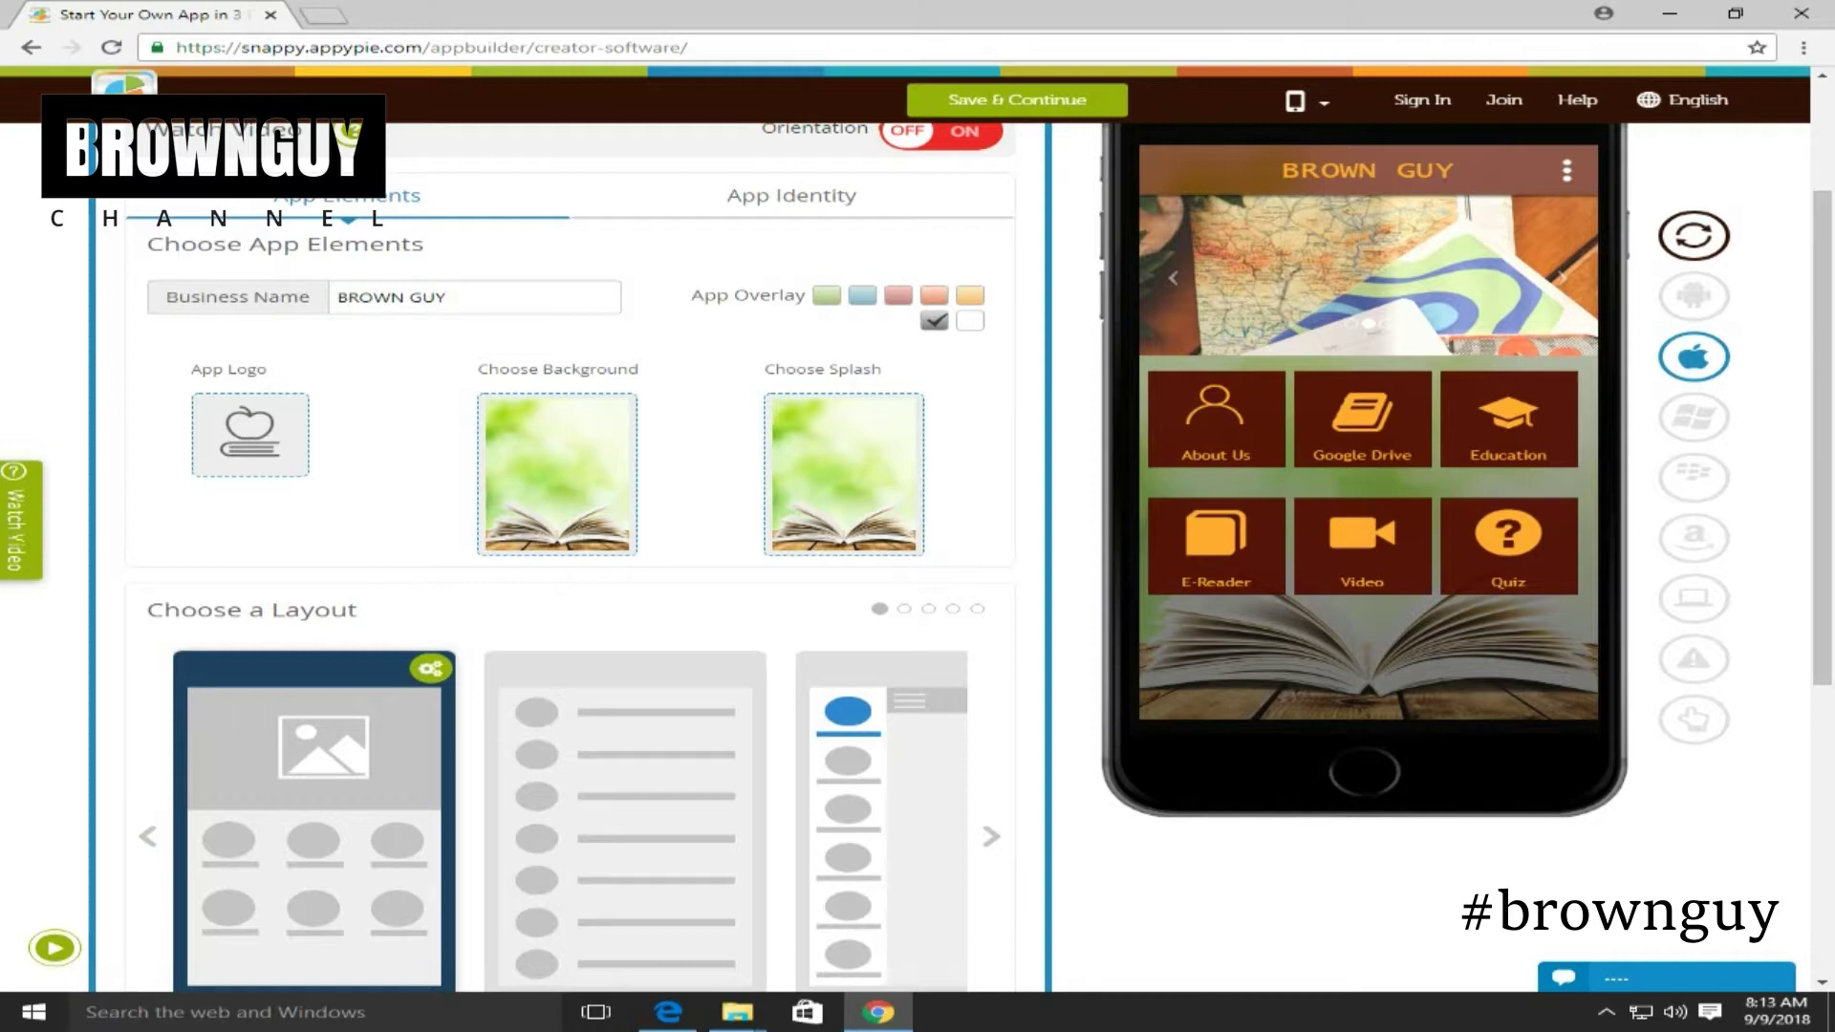
pyautogui.scroll(-2, 562, 335)
pyautogui.scroll(5, 562, 334)
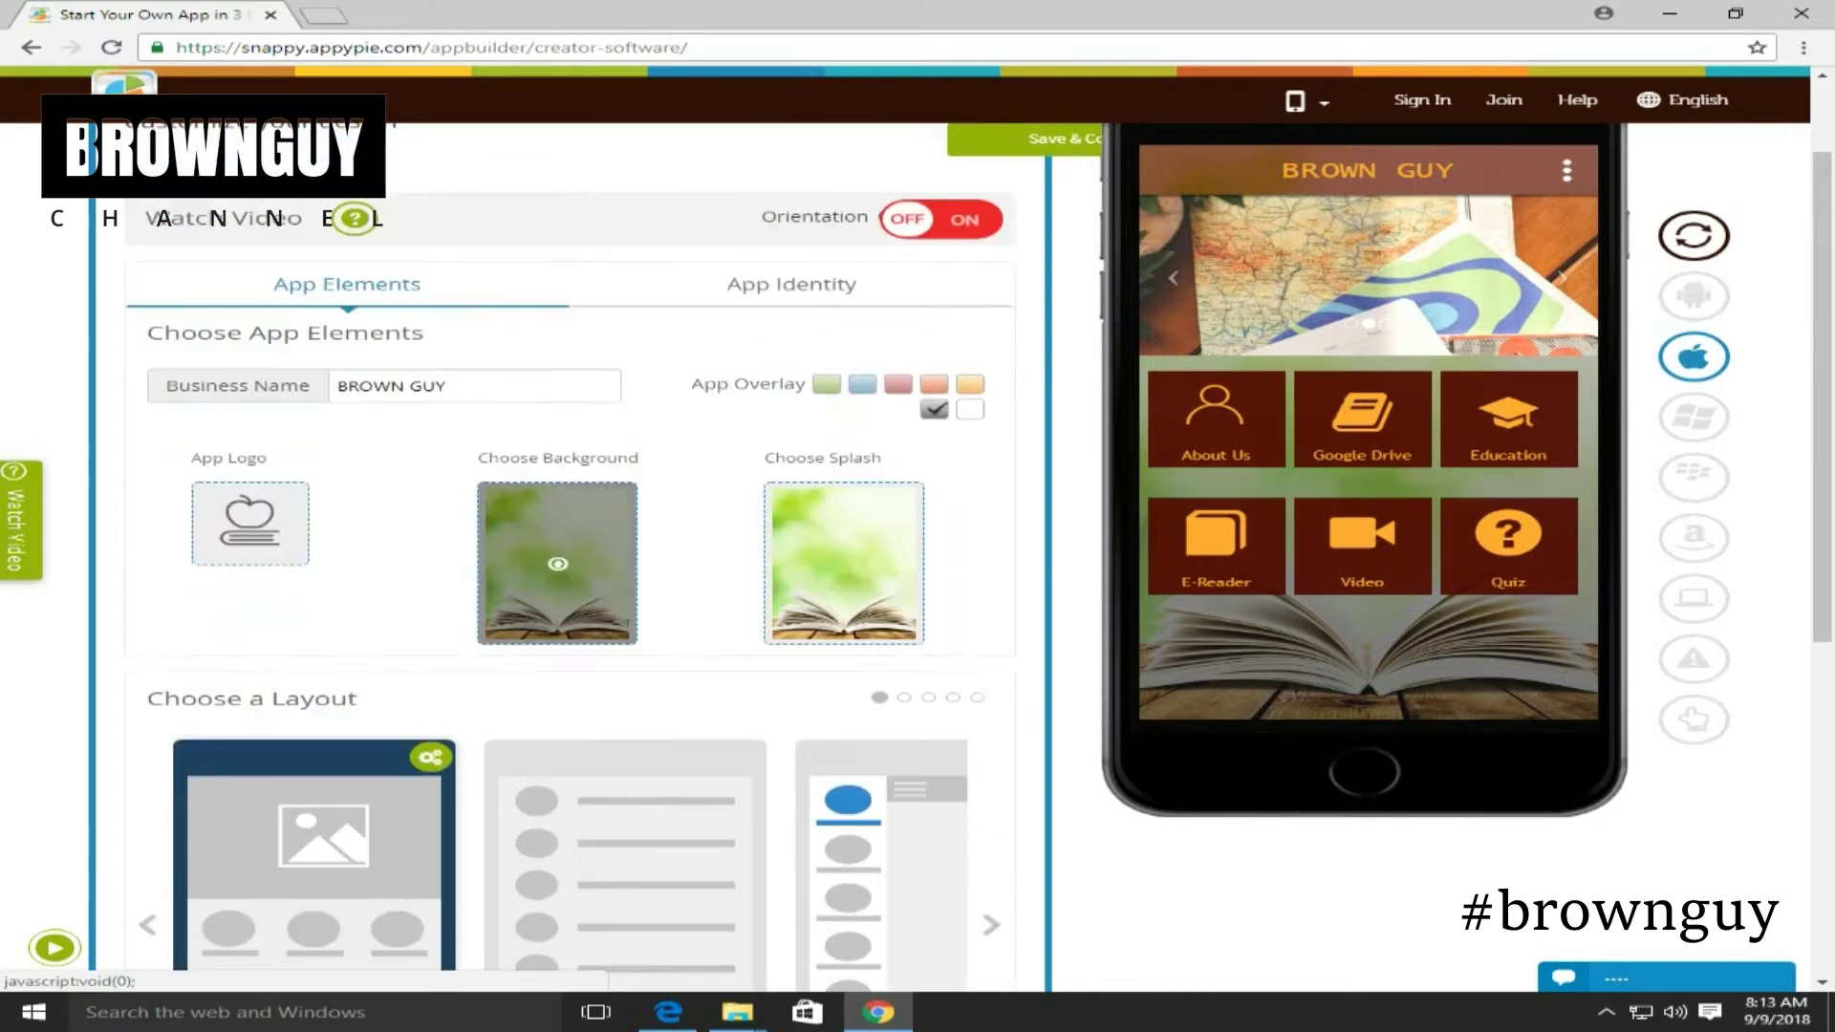
# Review the app identity, layout settings and header font options, and return to the app elements
pyautogui.click(792, 427)
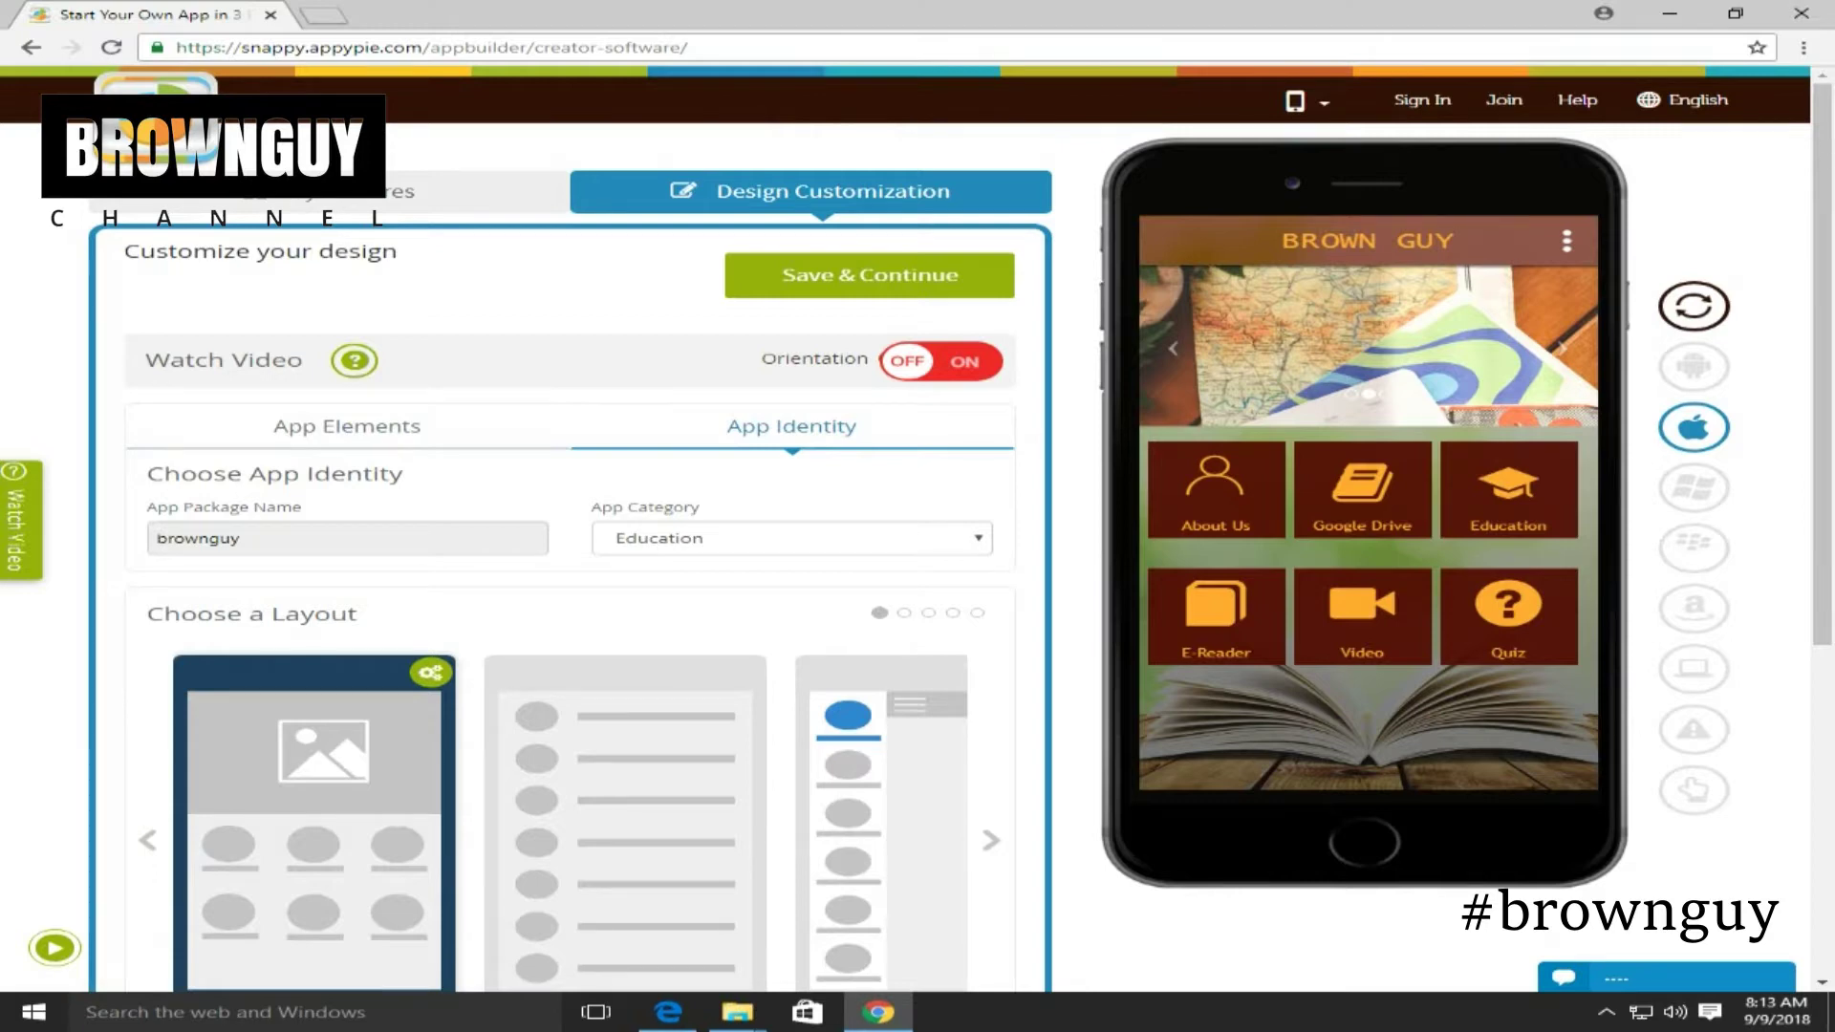
pyautogui.scroll(-5, 573, 535)
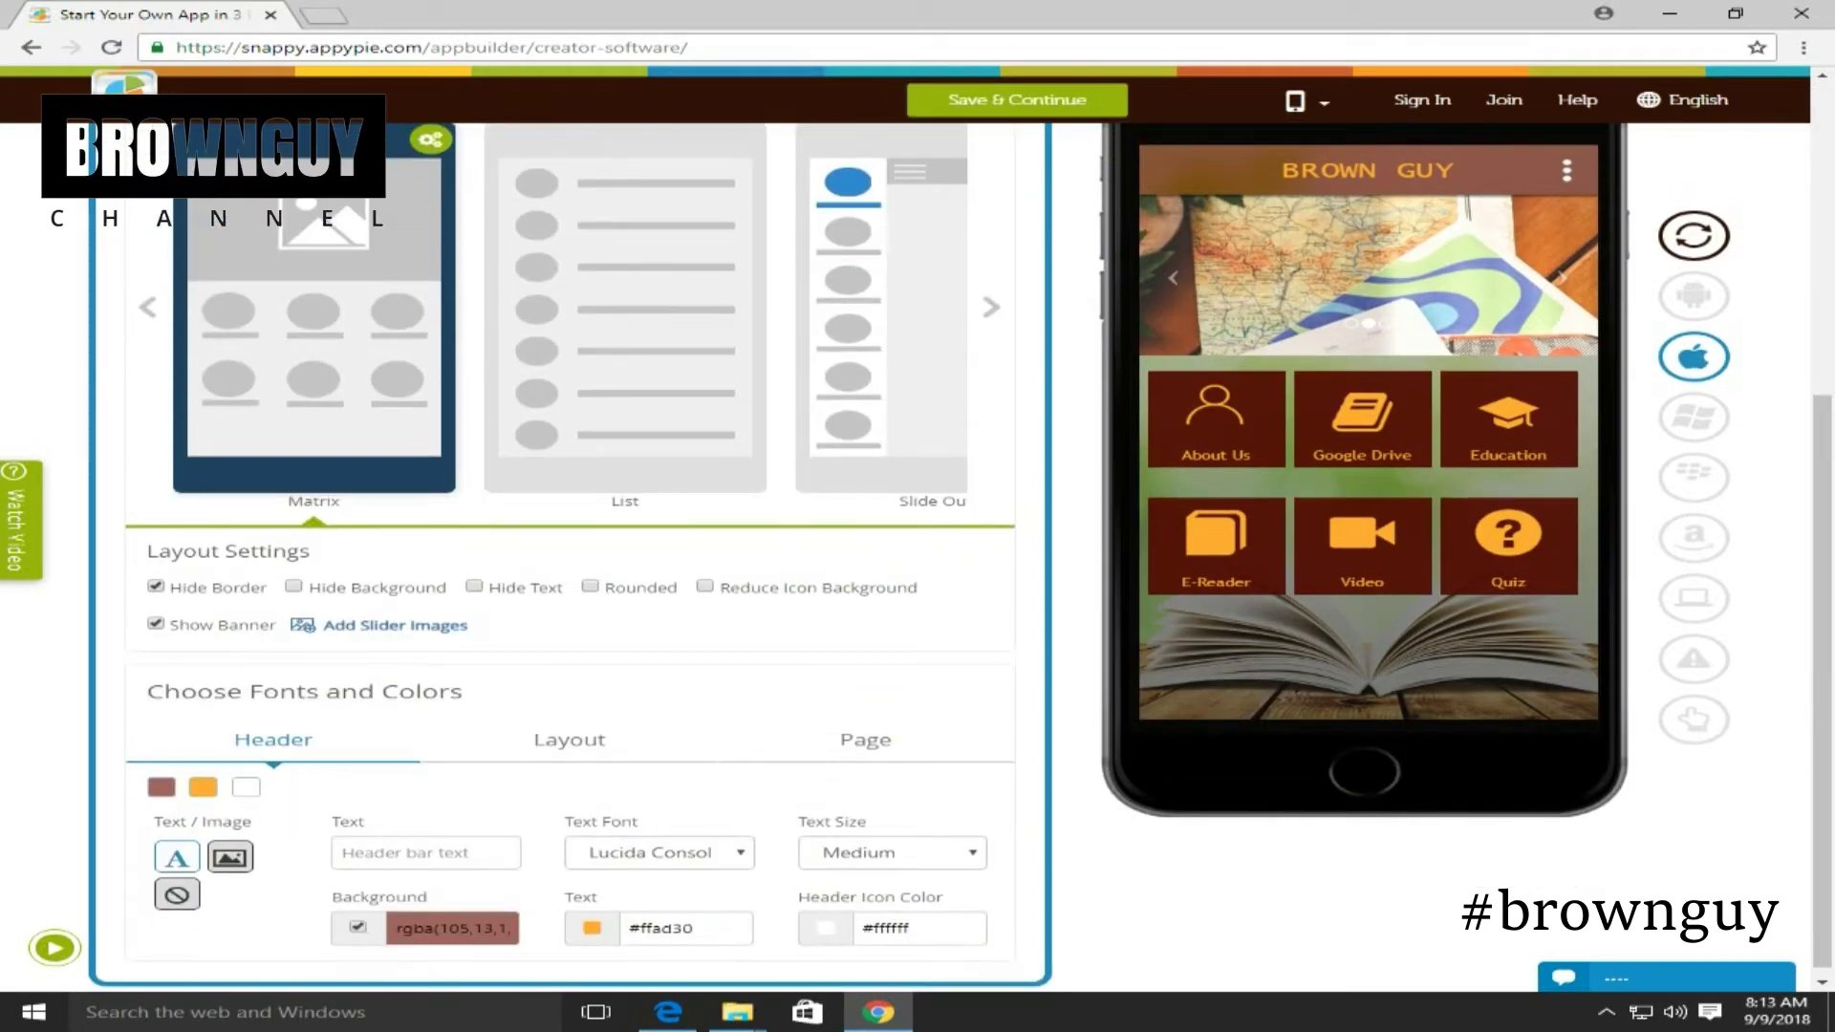
pyautogui.scroll(-1, 570, 740)
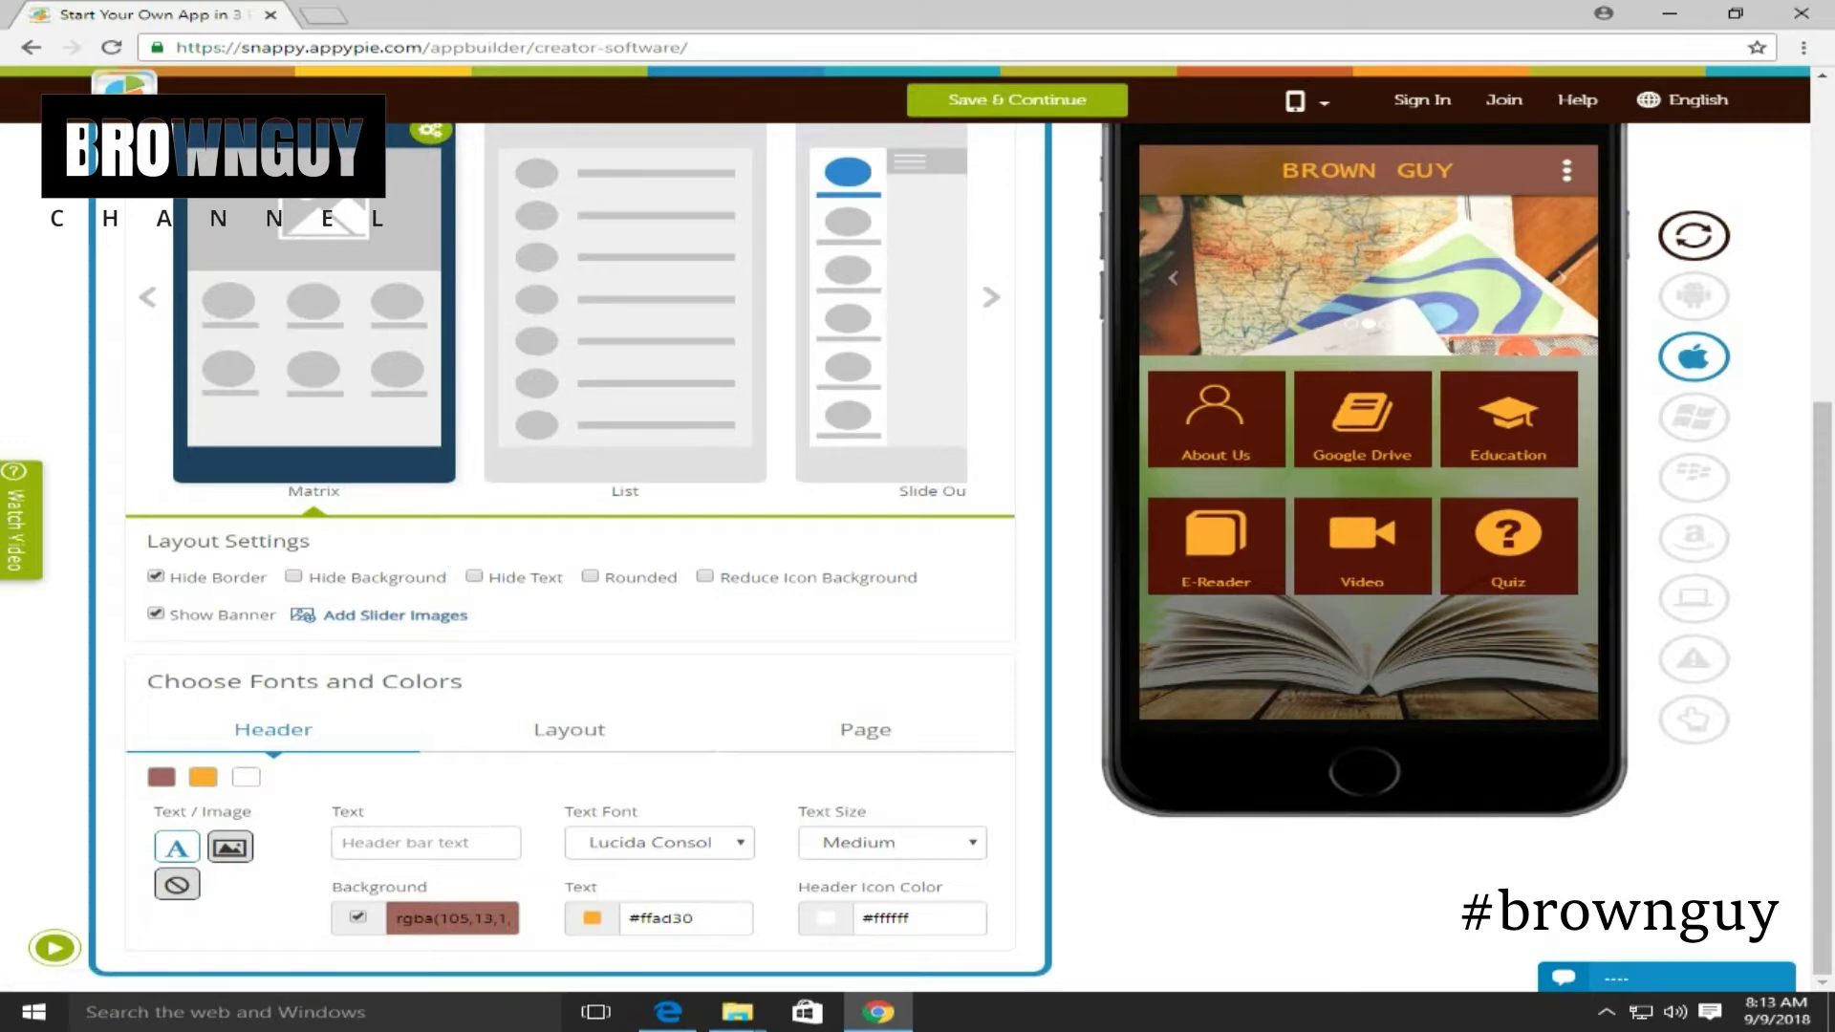
pyautogui.scroll(3, 569, 435)
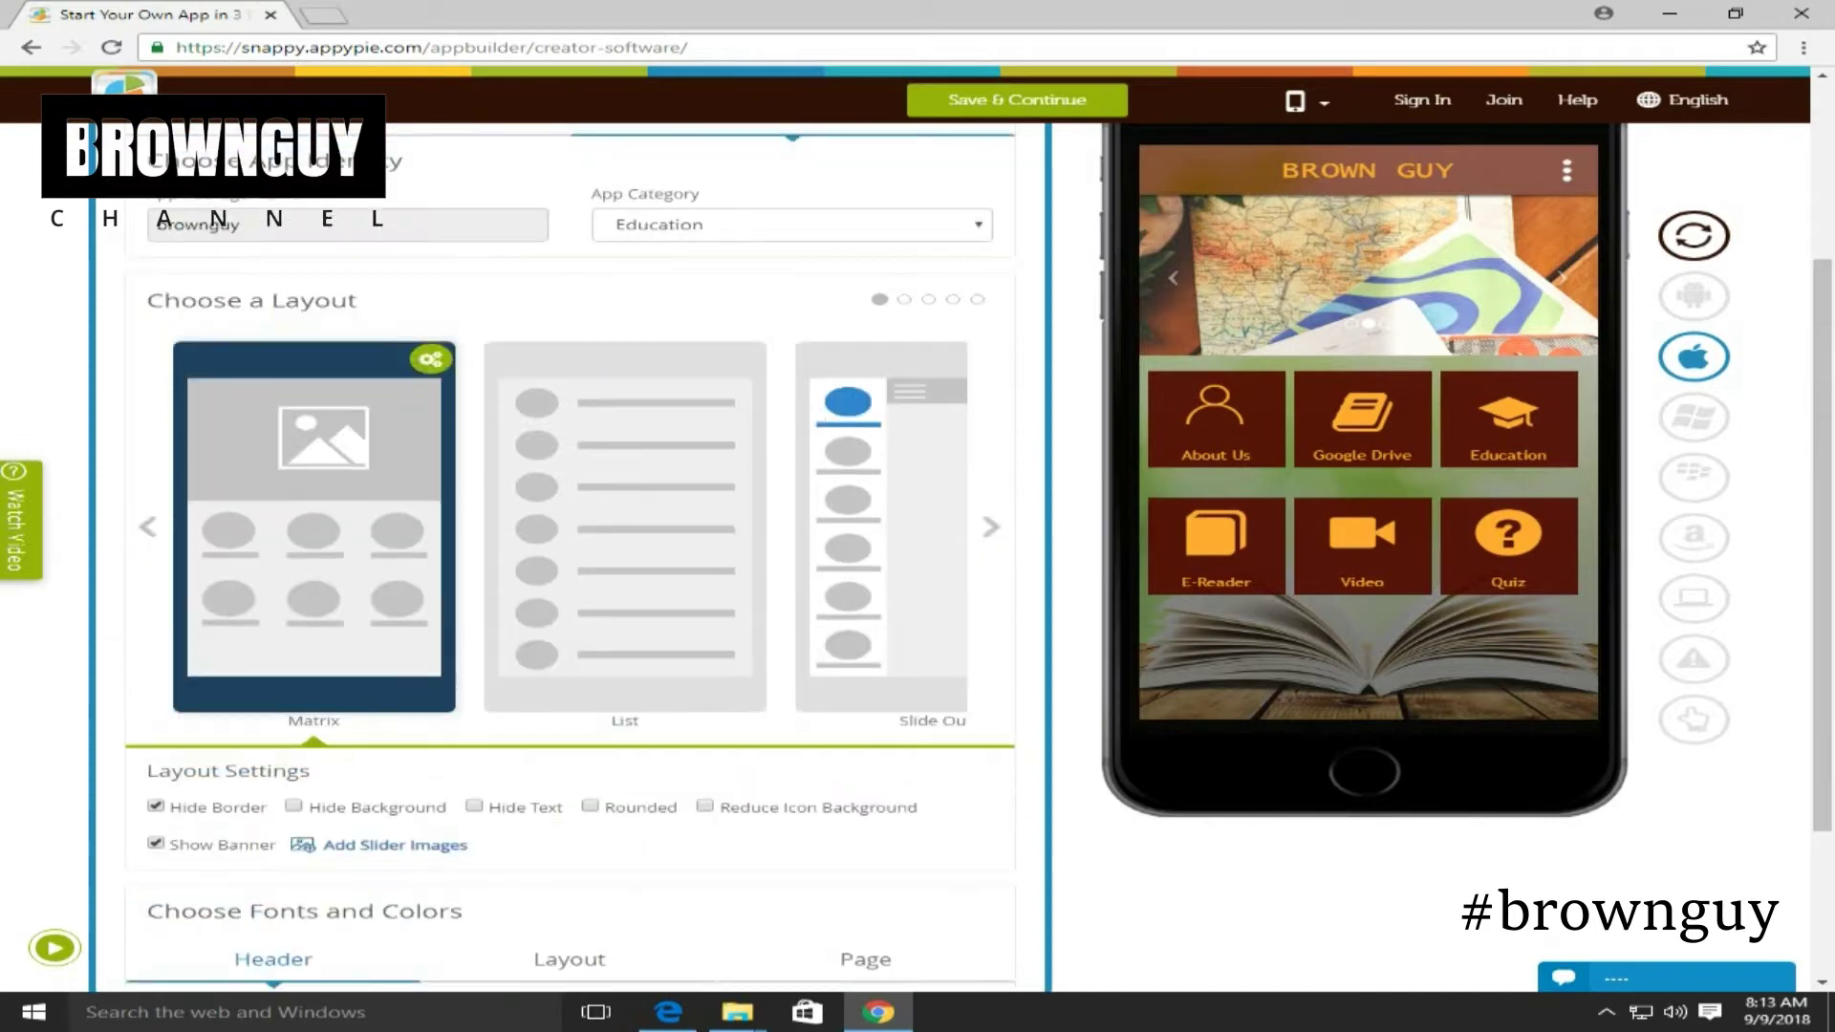
pyautogui.click(392, 186)
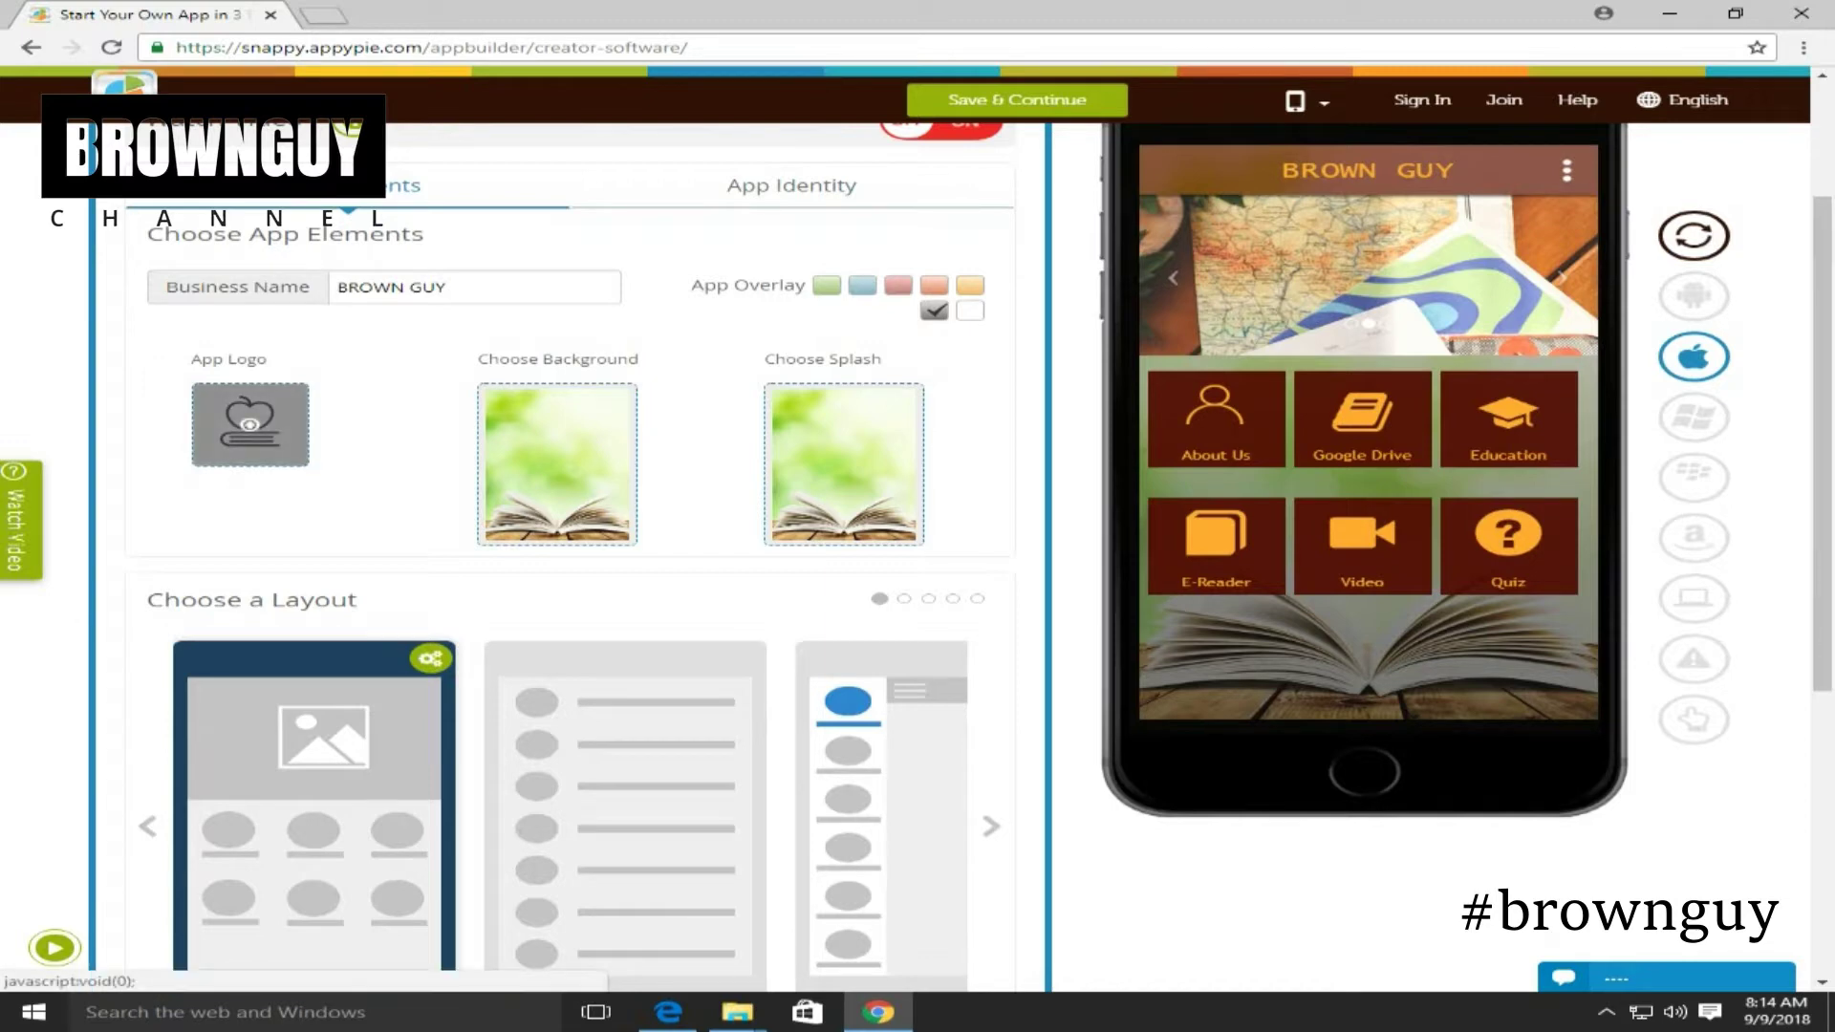
# Set the text color of the layout's icon labels to off-white #f5f0e9 in the layout fonts and colors
pyautogui.scroll(-4, 570, 573)
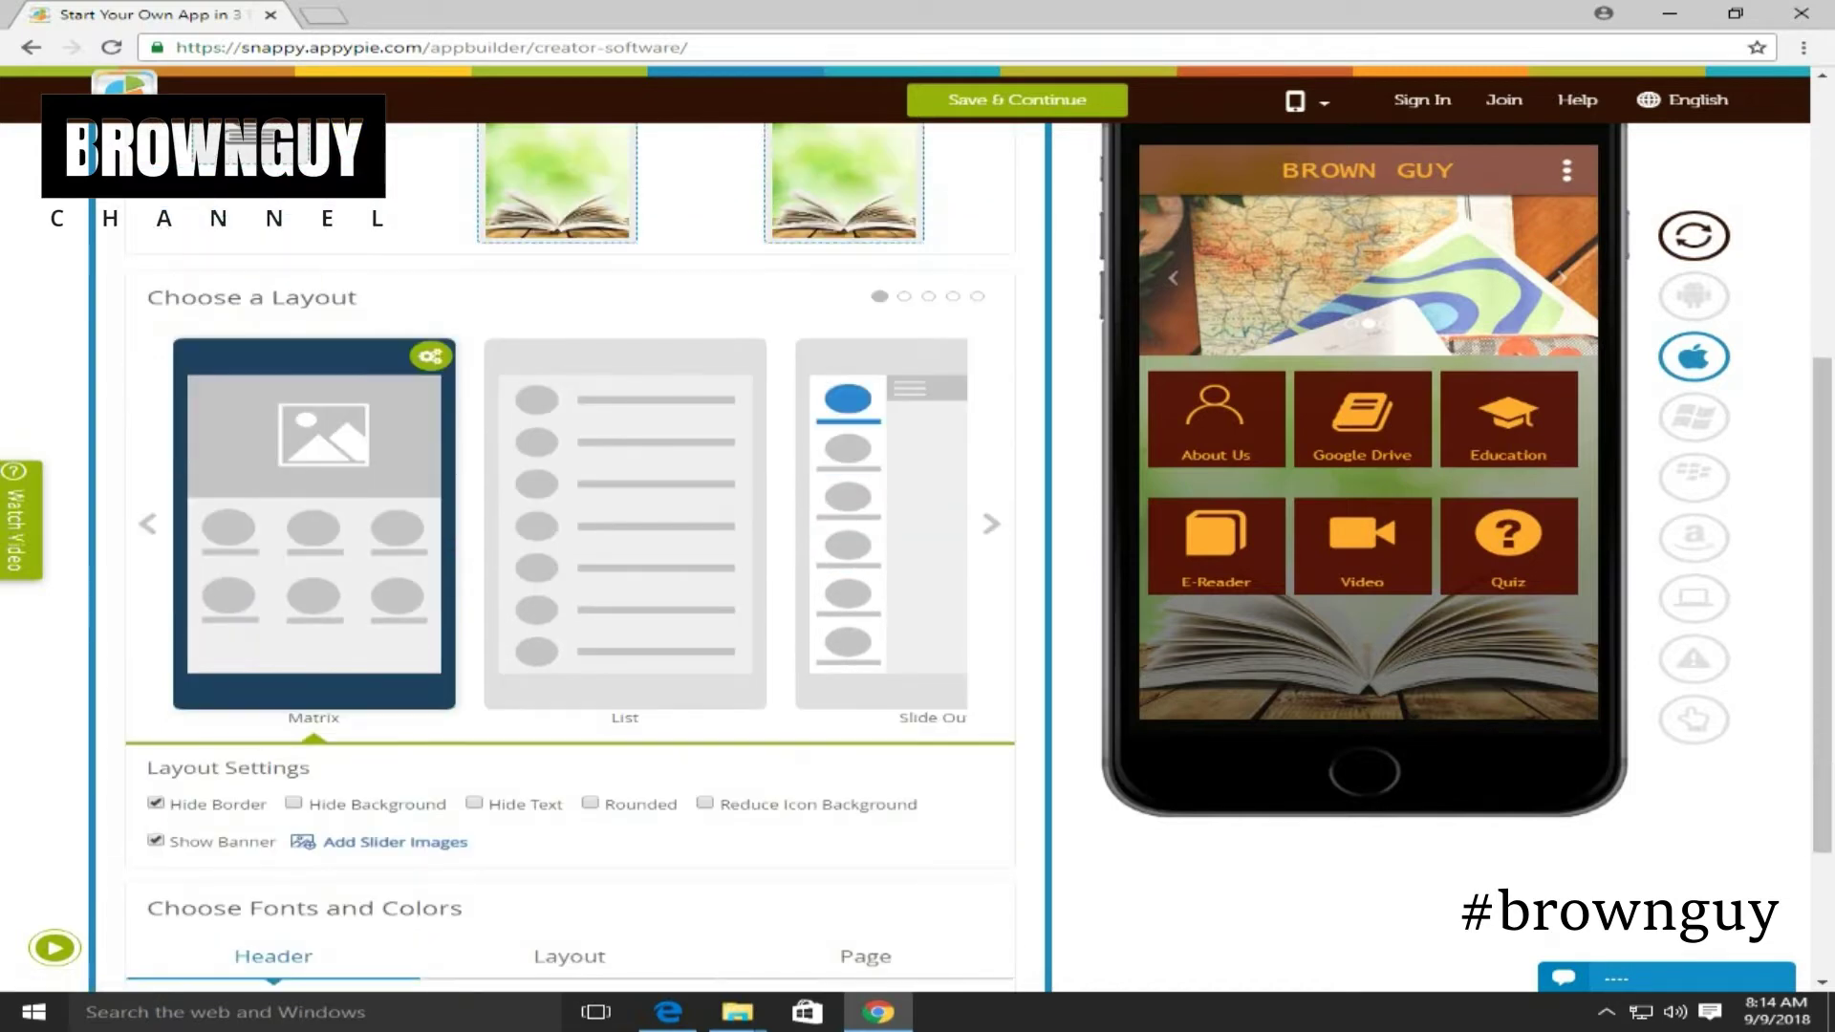
pyautogui.scroll(-1, 569, 554)
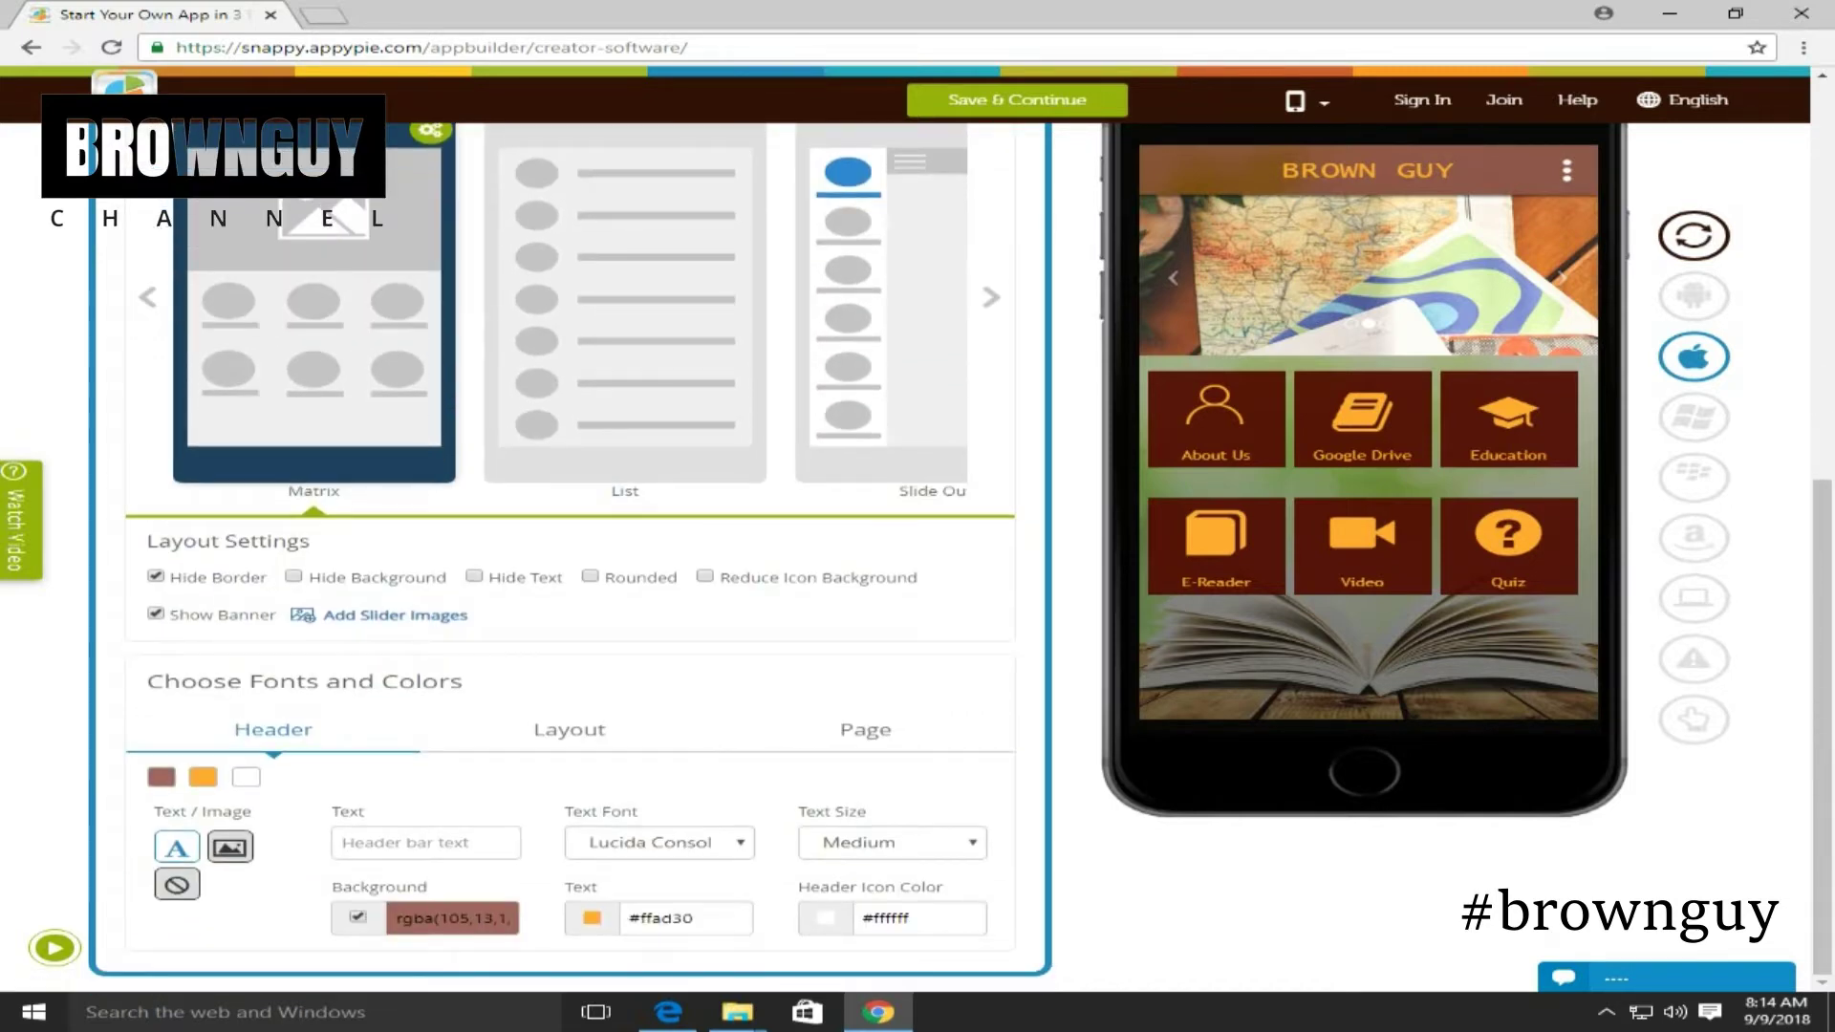
pyautogui.click(570, 730)
pyautogui.scroll(-1, 570, 730)
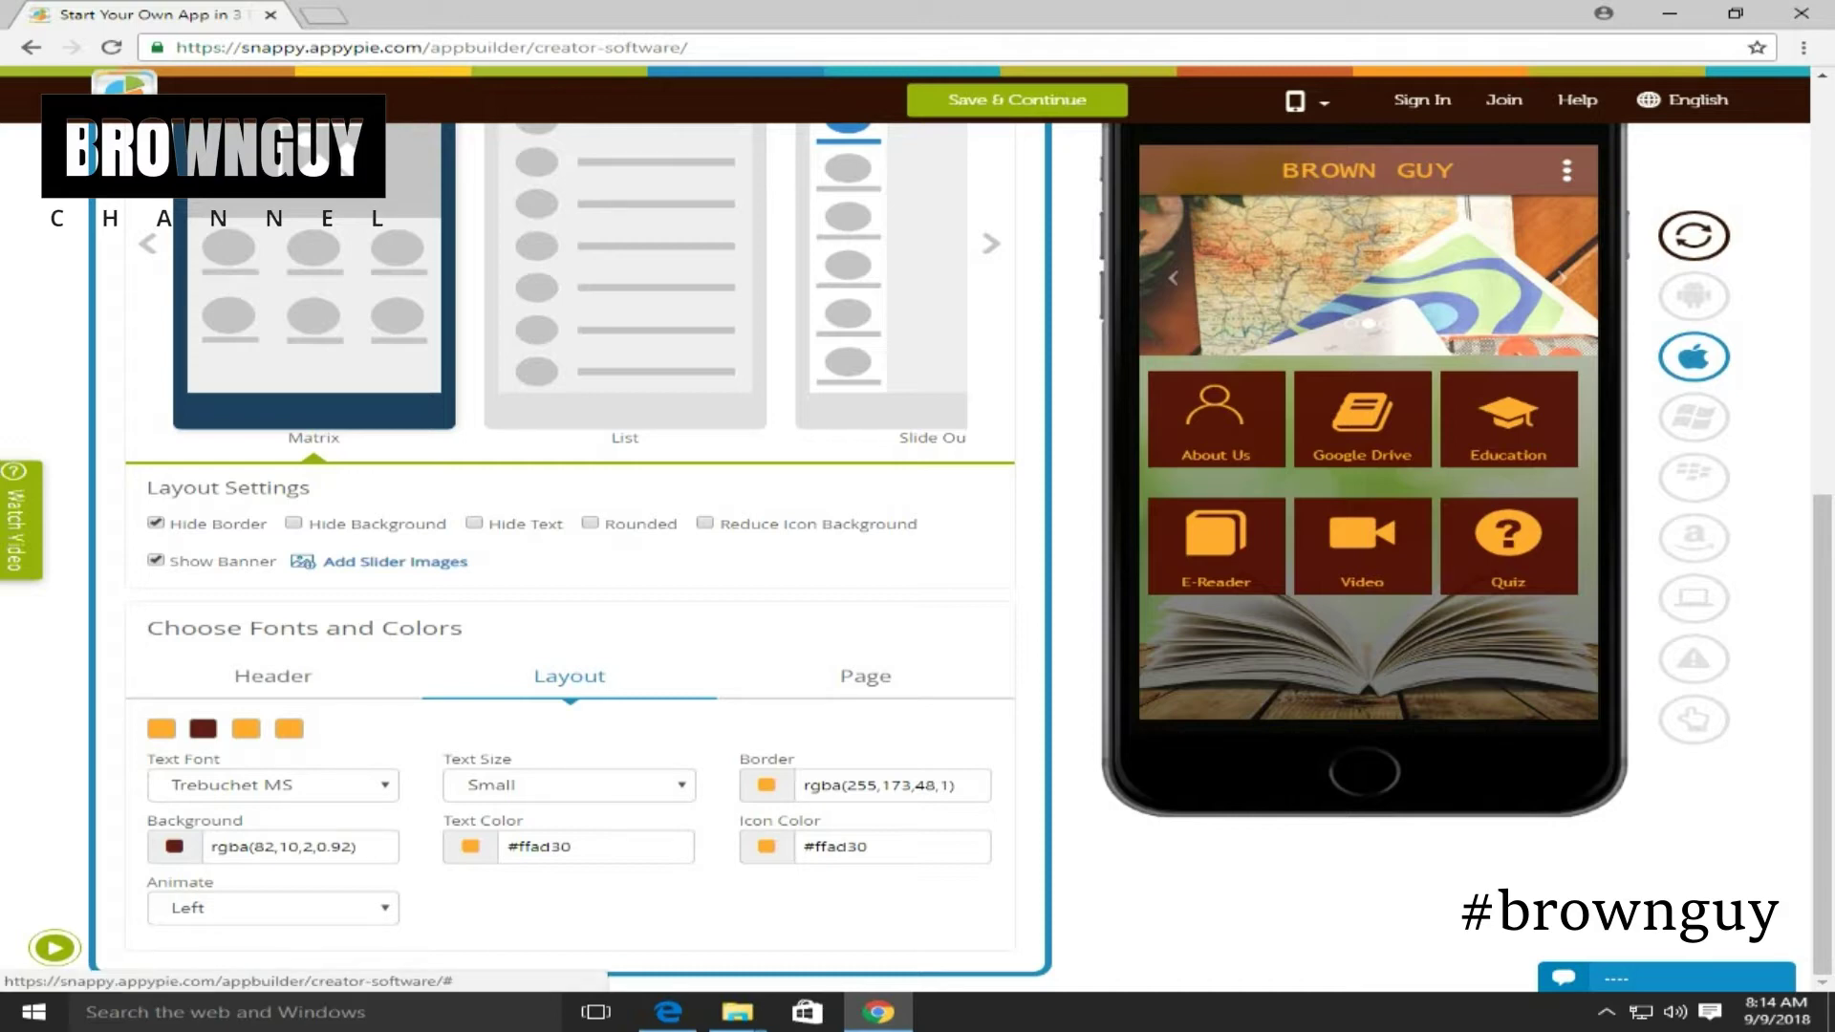
pyautogui.click(585, 847)
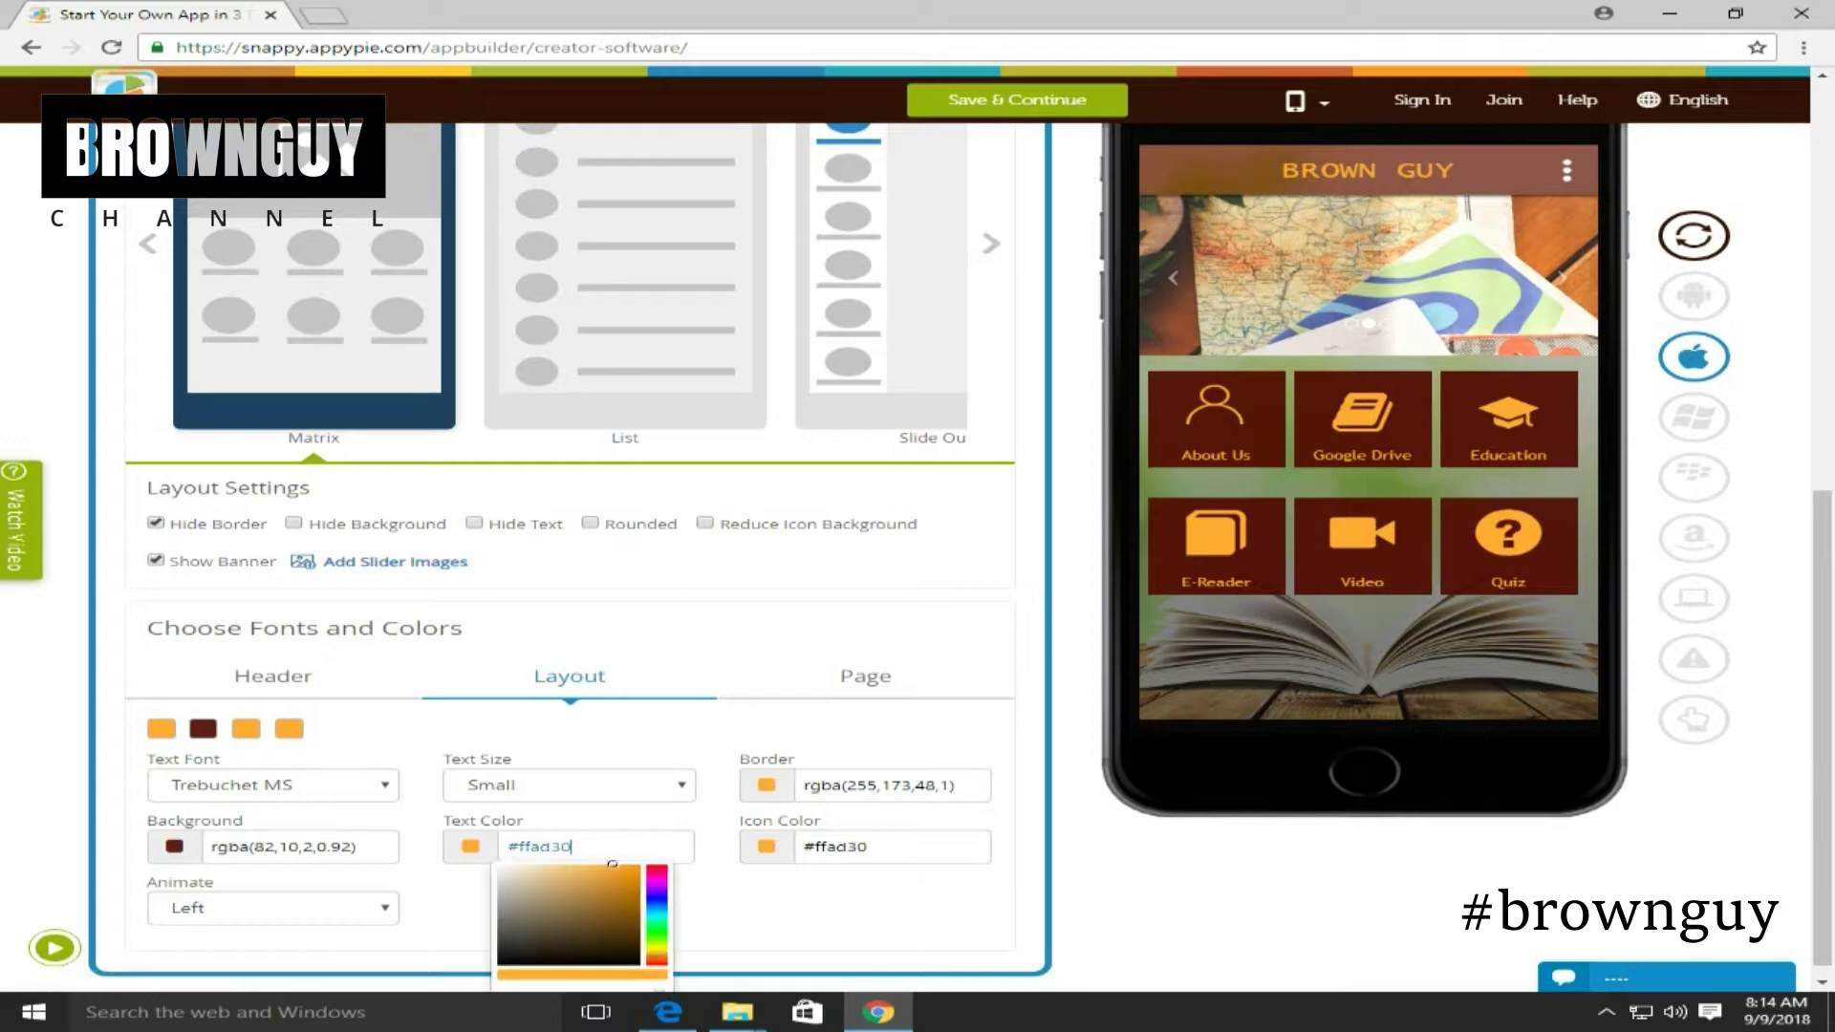
pyautogui.scroll(-1, 585, 847)
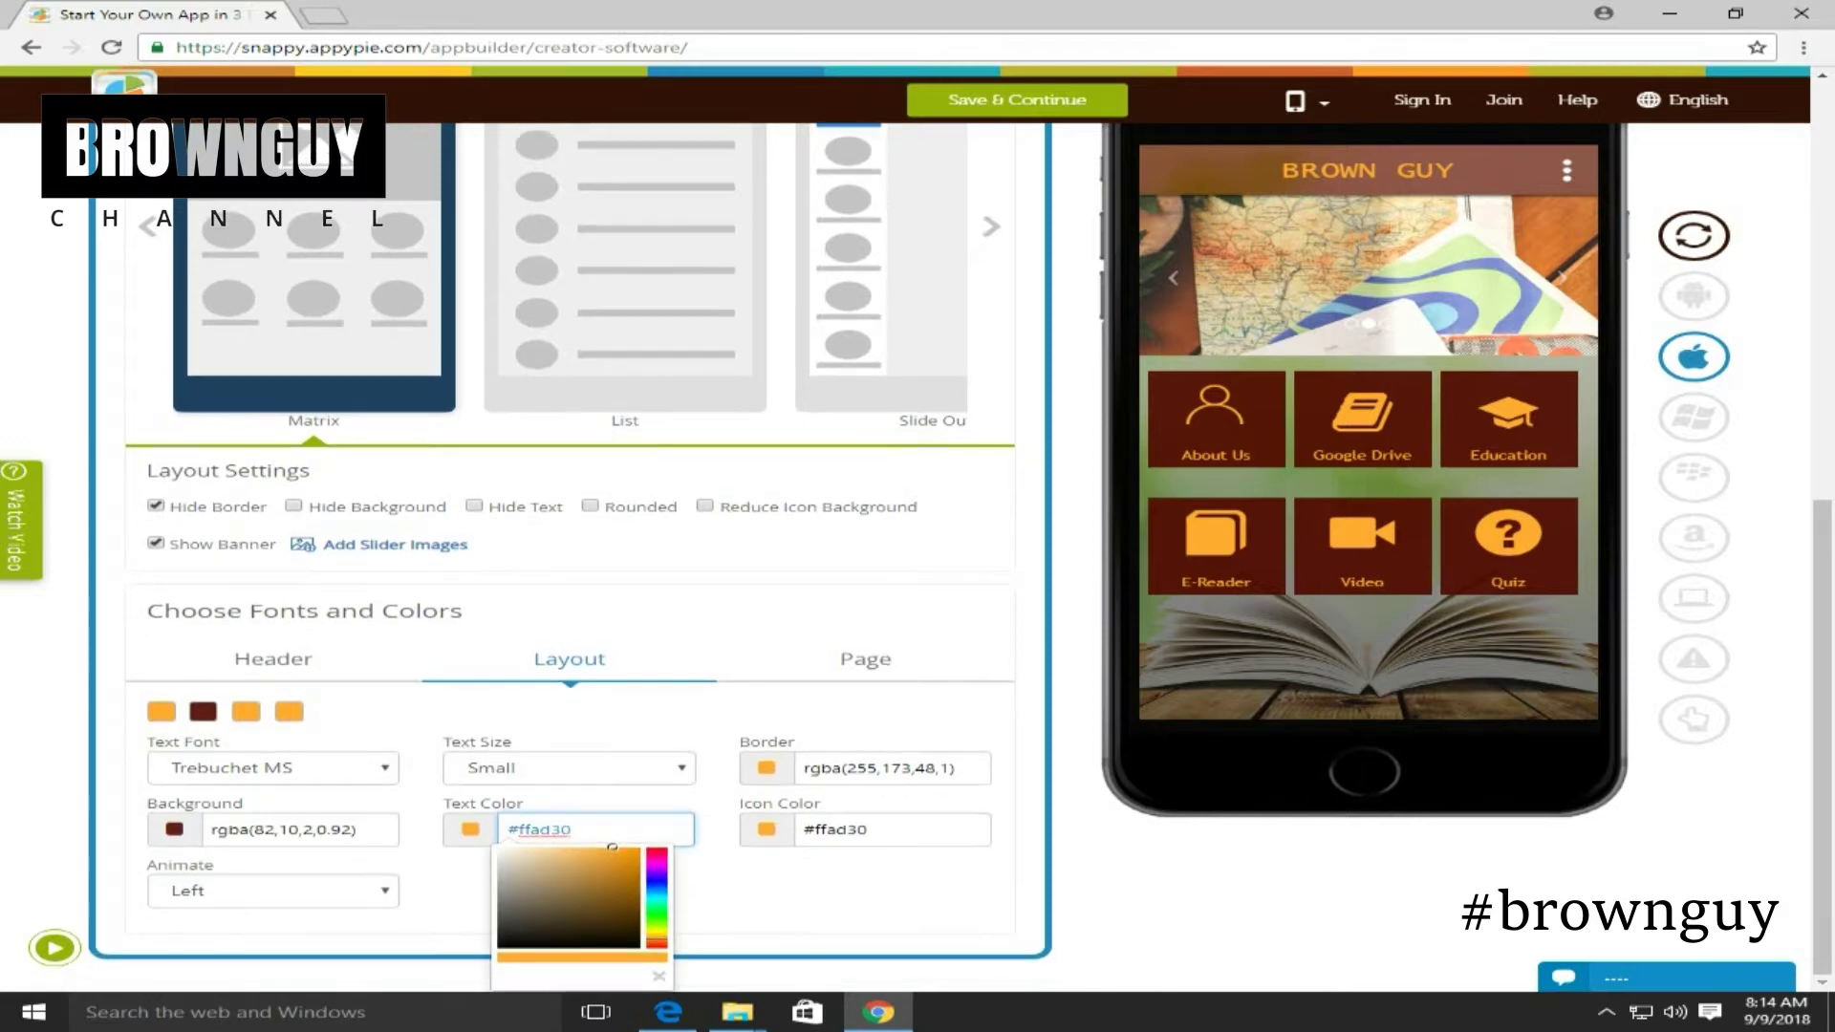
pyautogui.moveTo(613, 847)
pyautogui.mouseDown()
pyautogui.moveTo(562, 912)
pyautogui.moveTo(503, 850)
pyautogui.mouseUp()
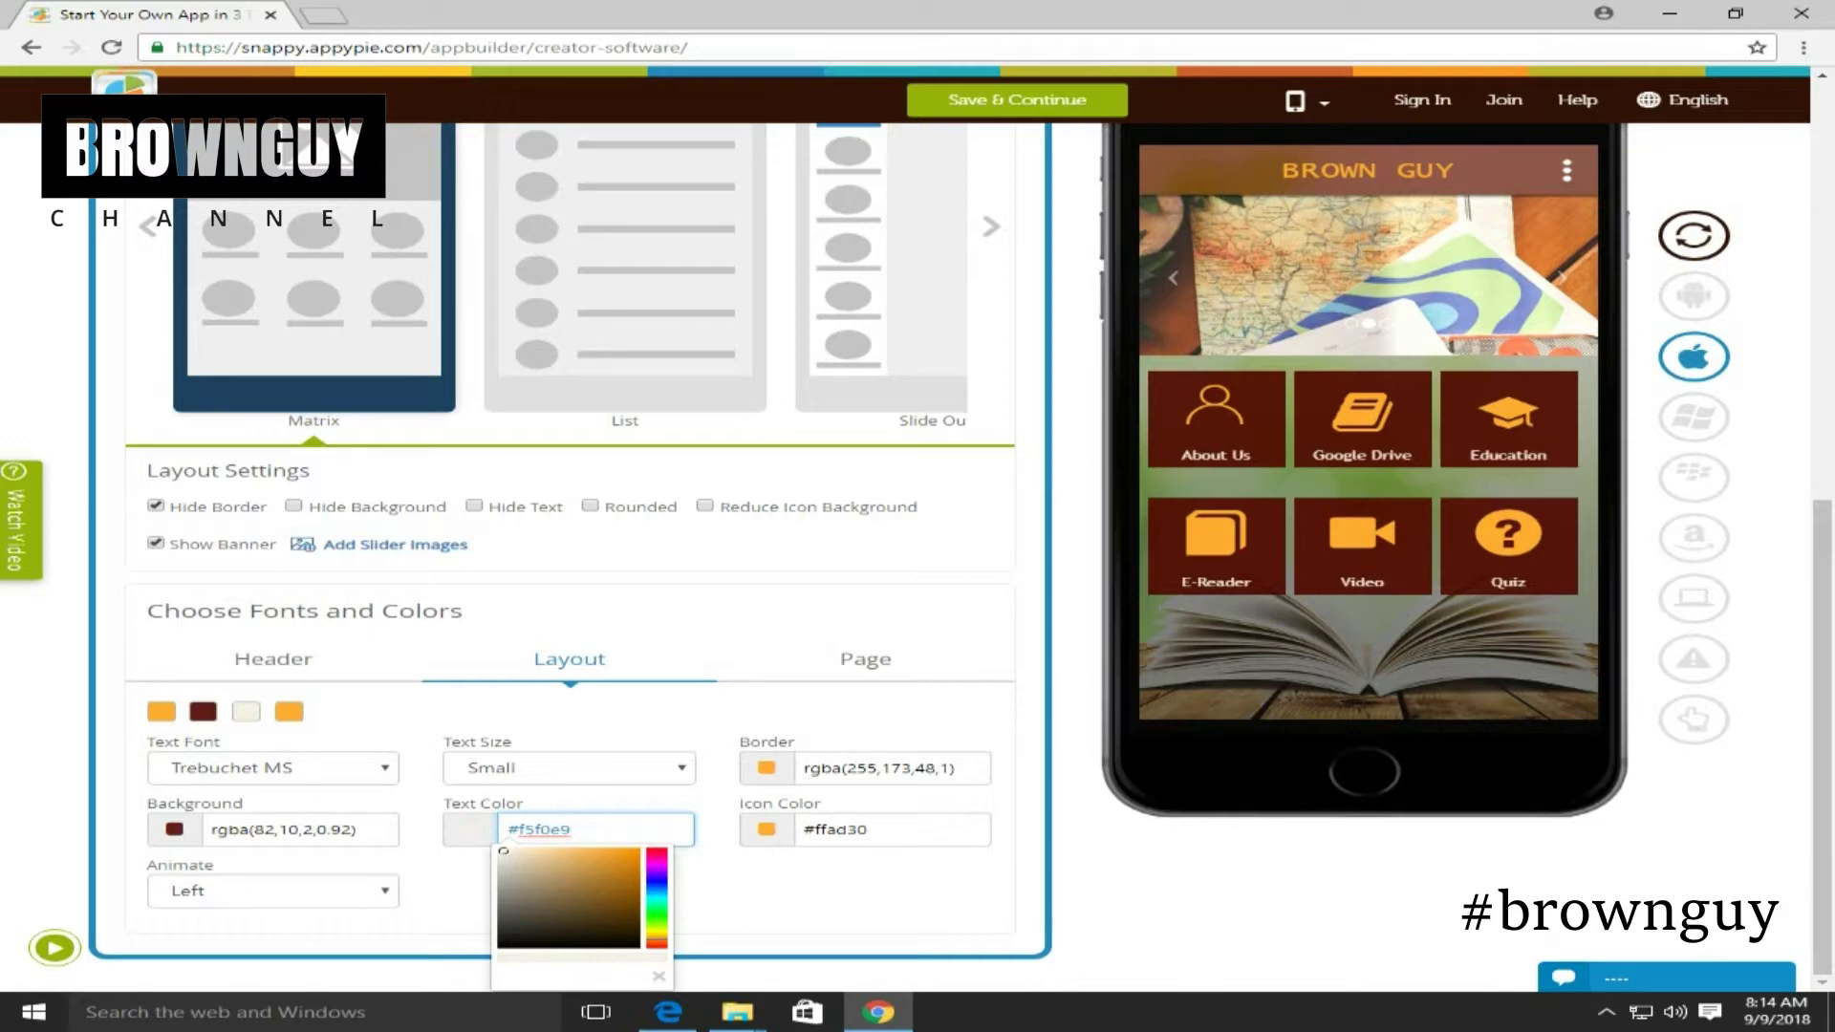
# Try the Medium and Extra Large text sizes for the layout's icon labels and return them to Small
pyautogui.click(569, 767)
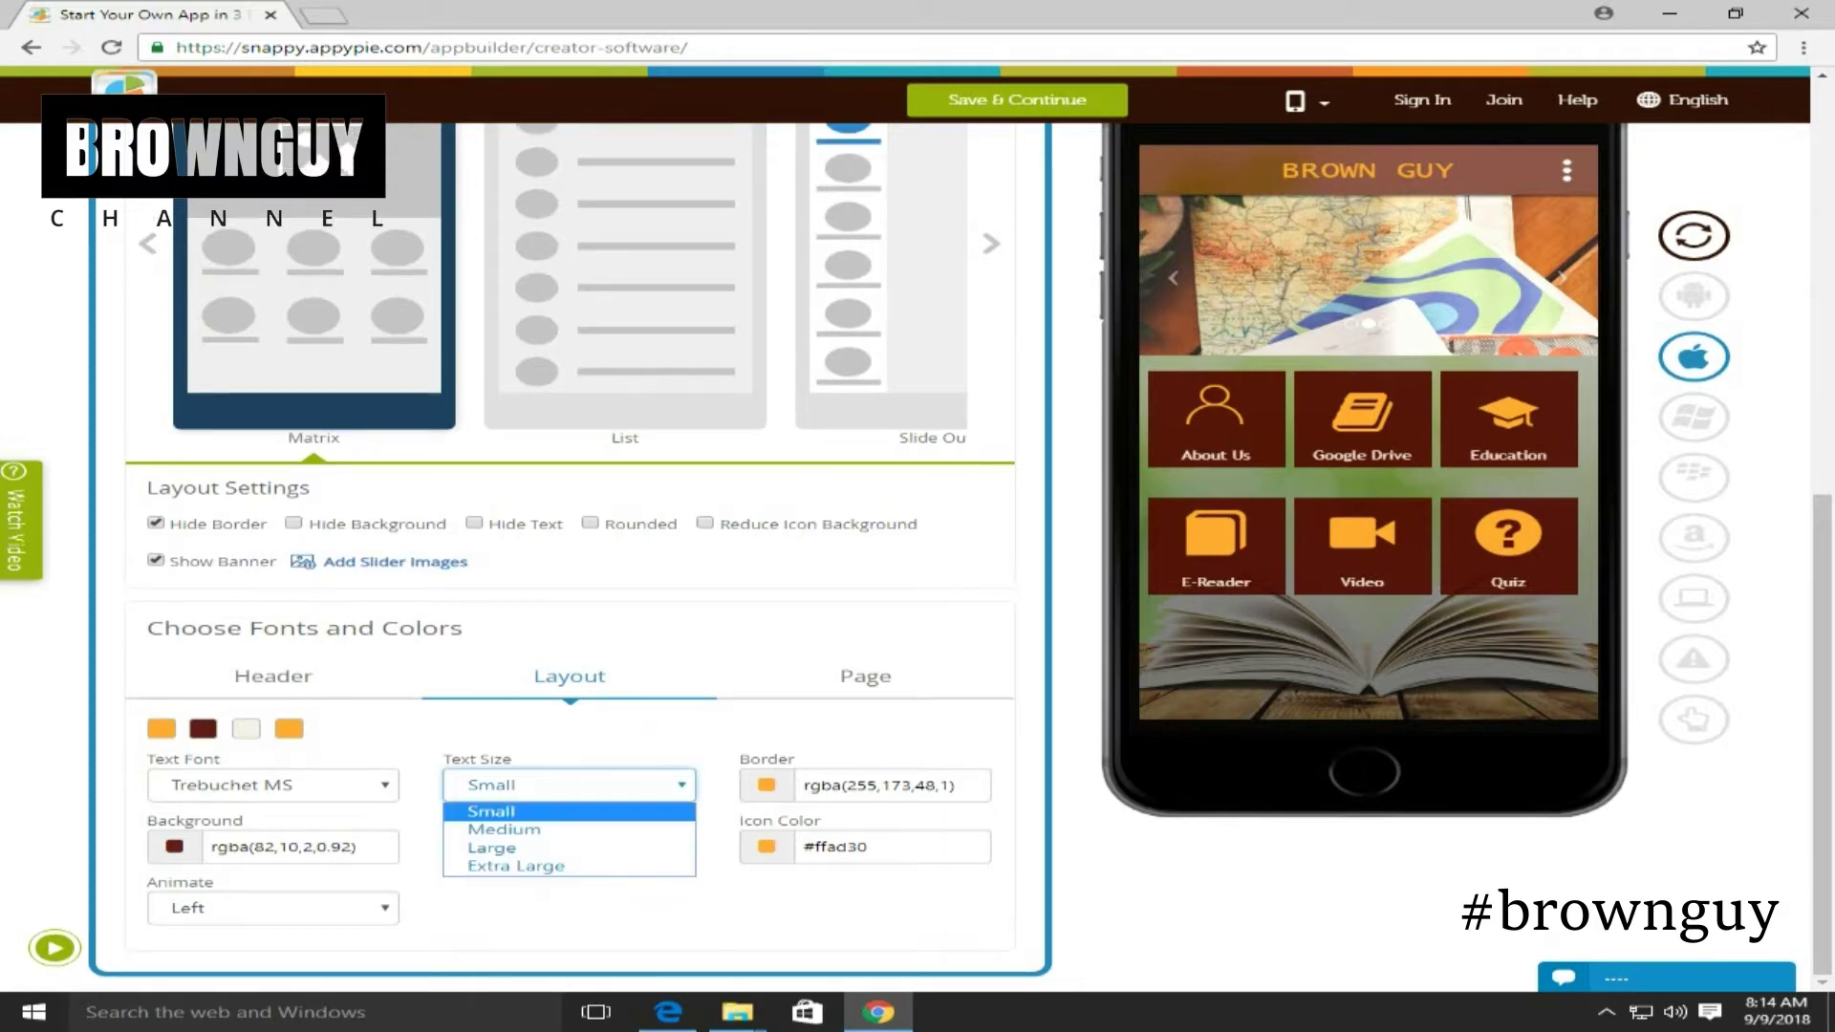
pyautogui.click(516, 831)
pyautogui.click(569, 786)
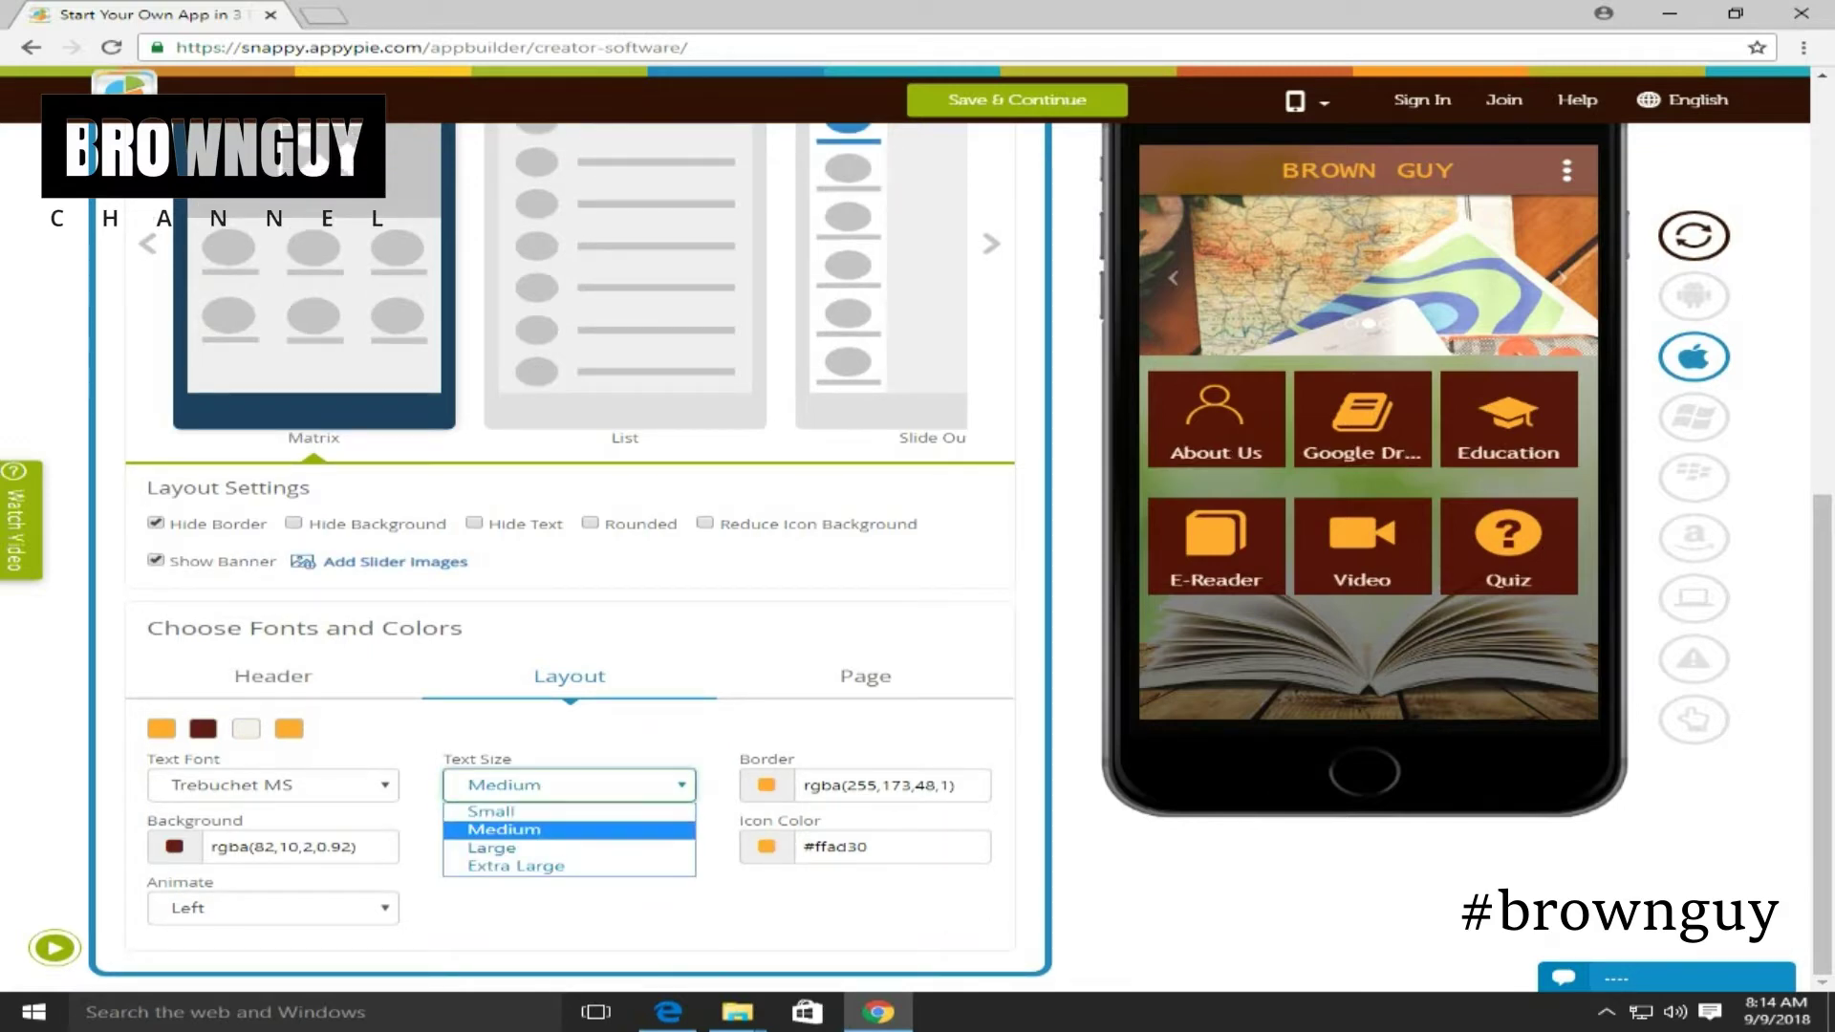
pyautogui.click(521, 868)
pyautogui.click(569, 786)
pyautogui.click(507, 809)
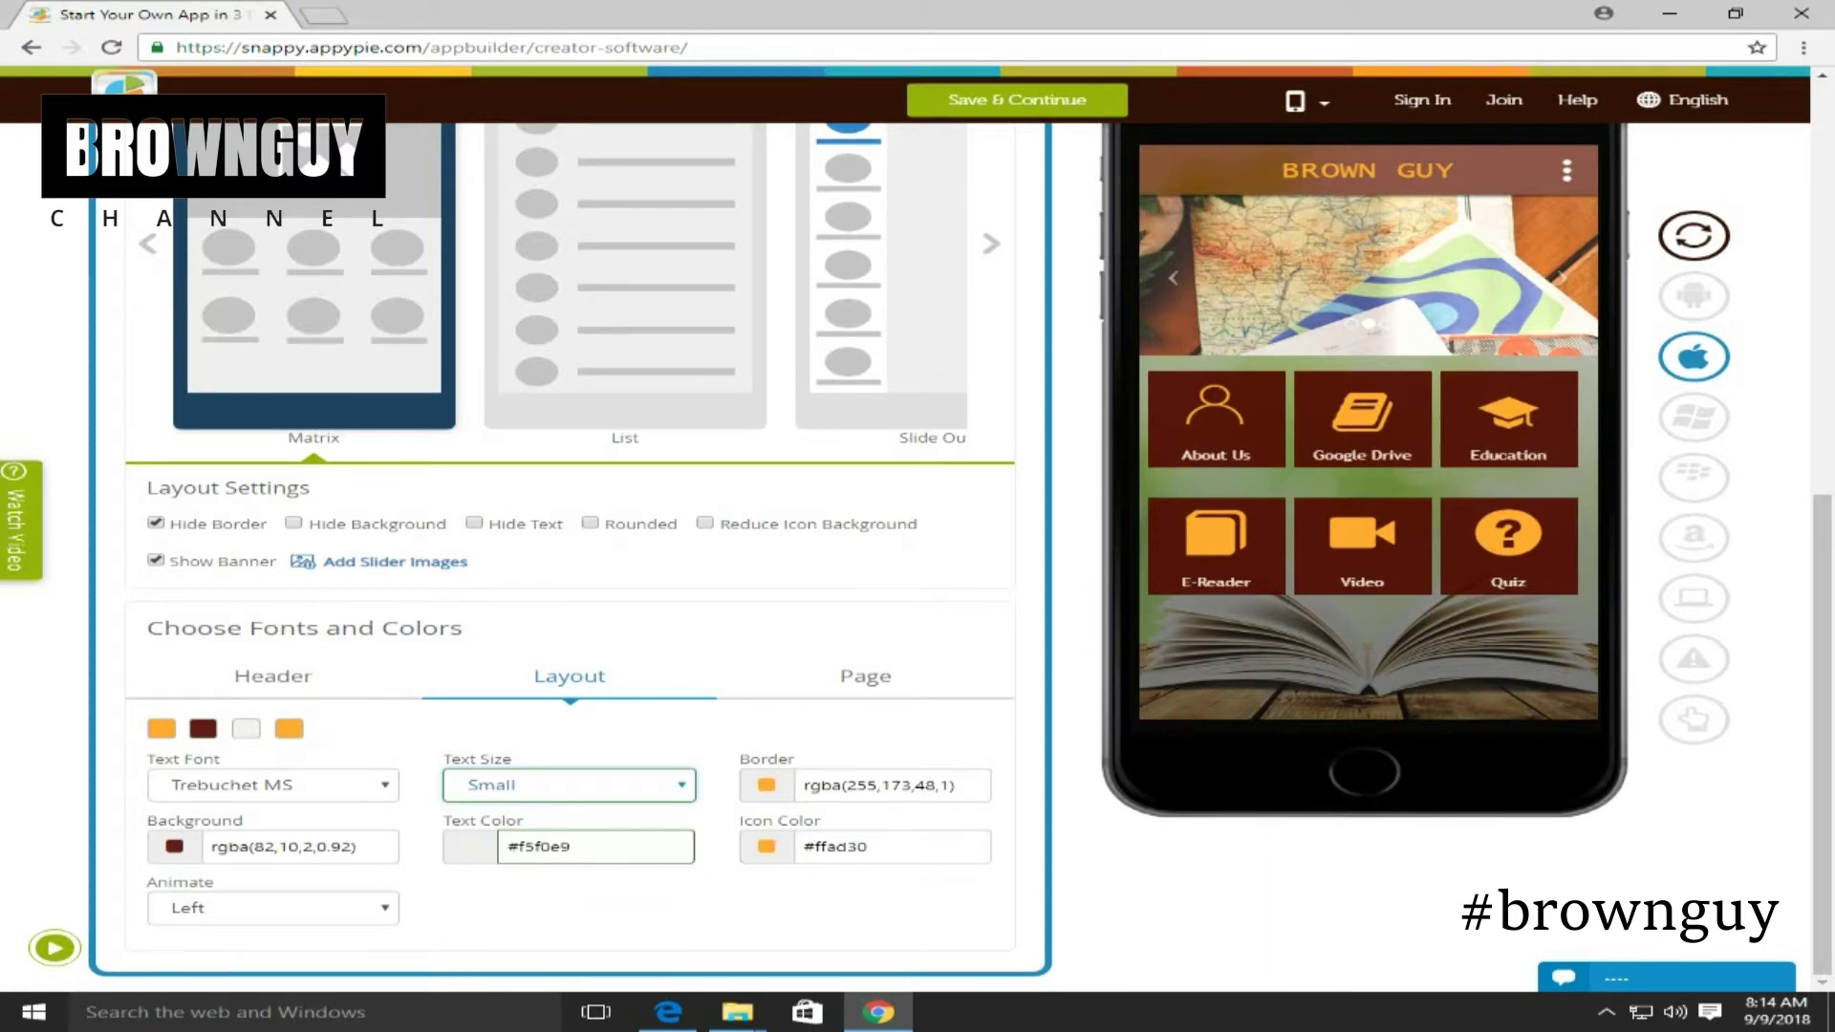
# Try Times New Roman and Dosis as the layout's text font, and set it to Lobster
pyautogui.click(273, 785)
pyautogui.click(230, 723)
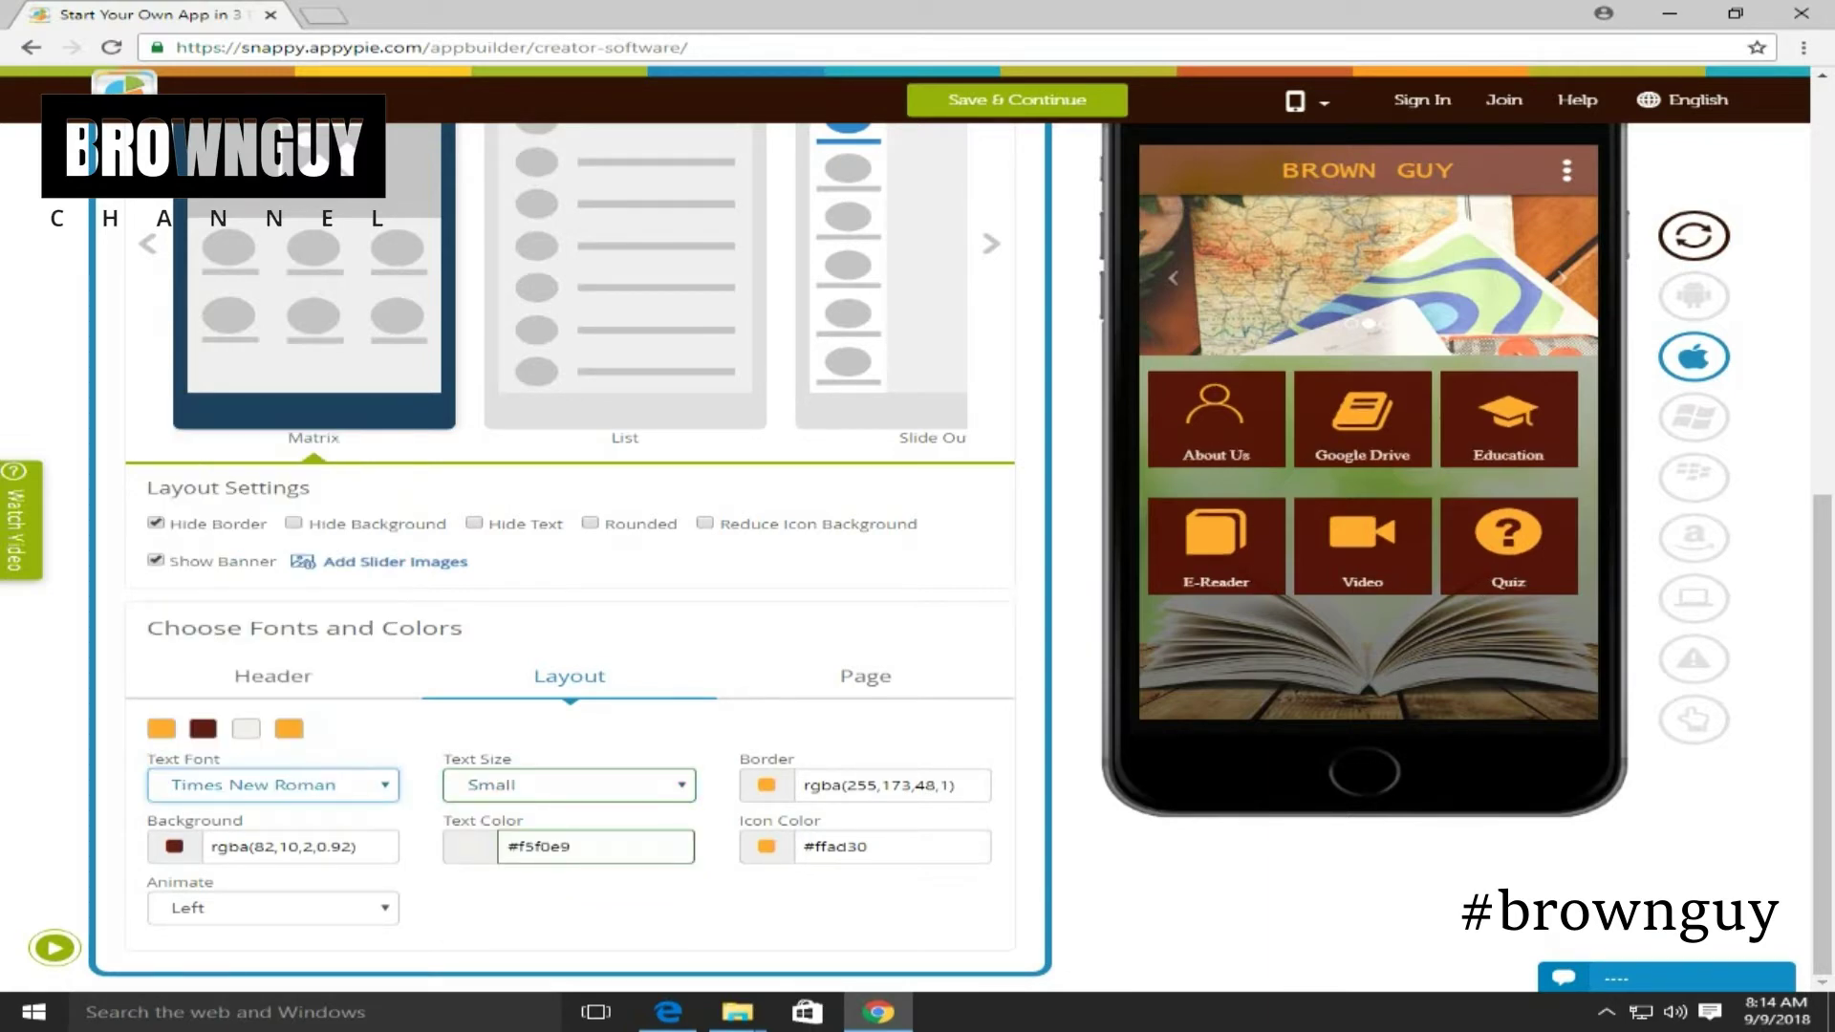
pyautogui.click(272, 785)
pyautogui.click(230, 519)
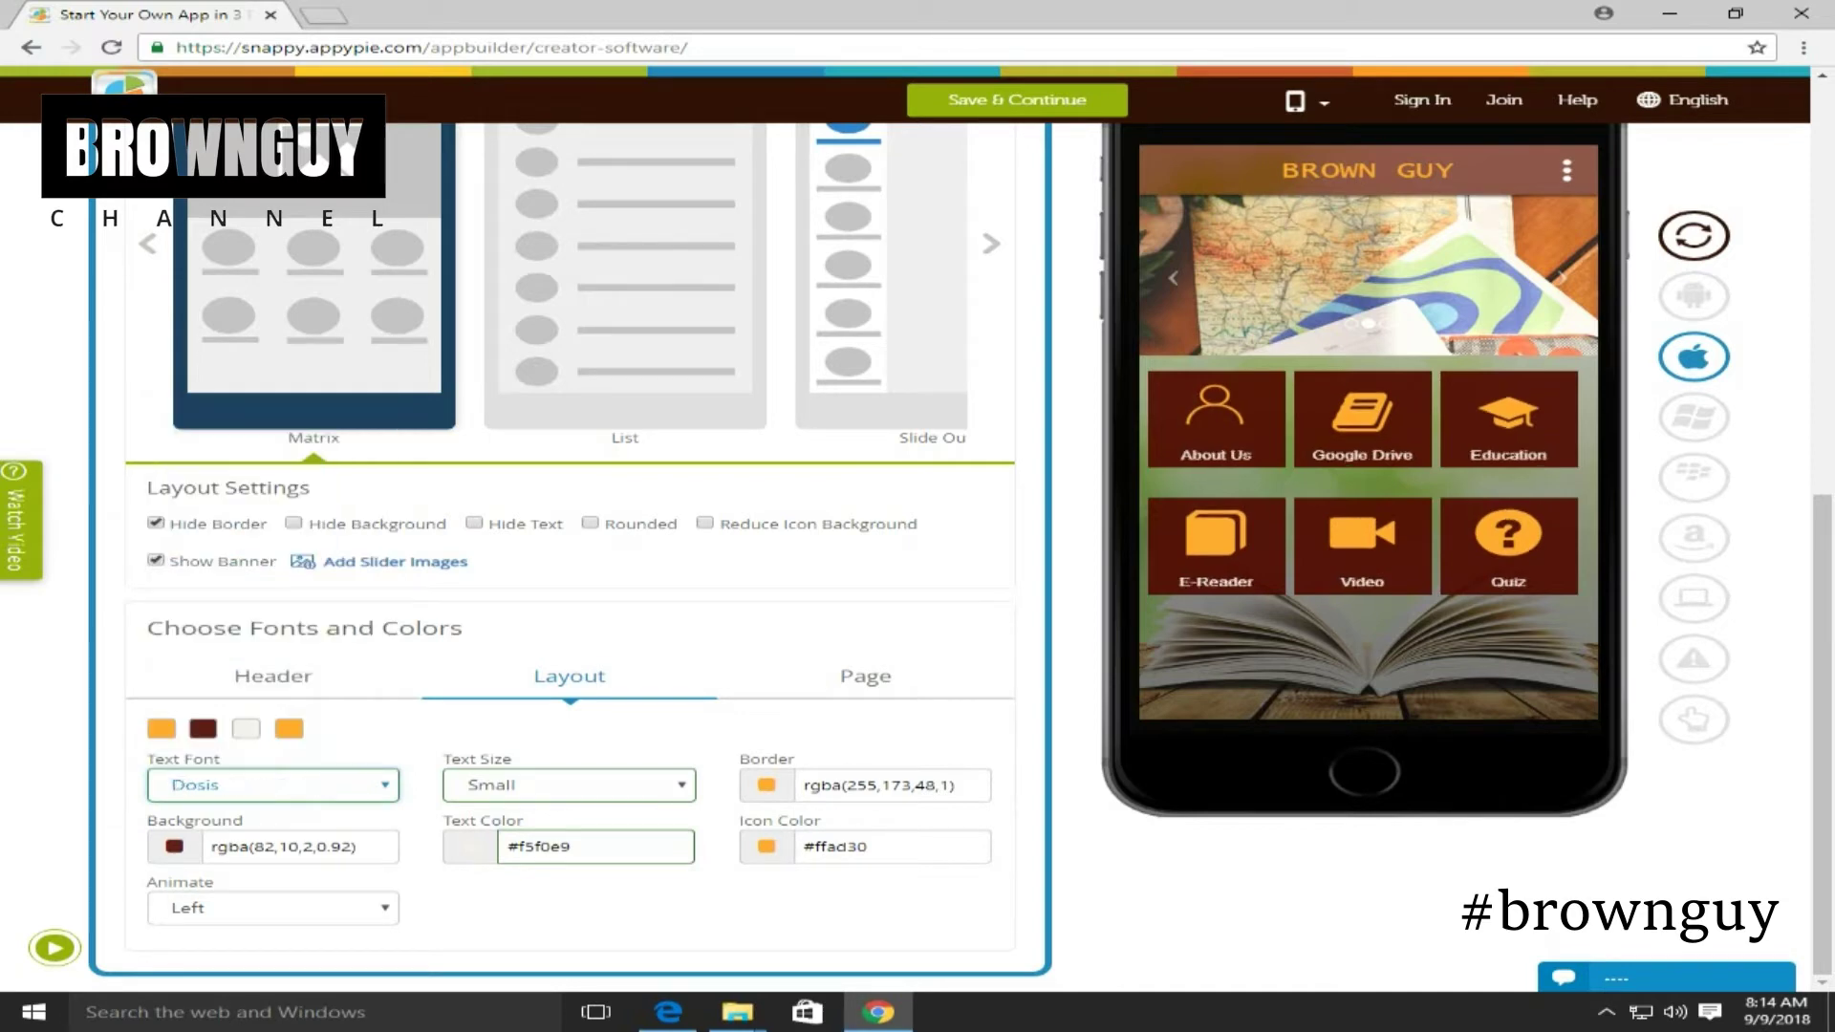
pyautogui.click(272, 785)
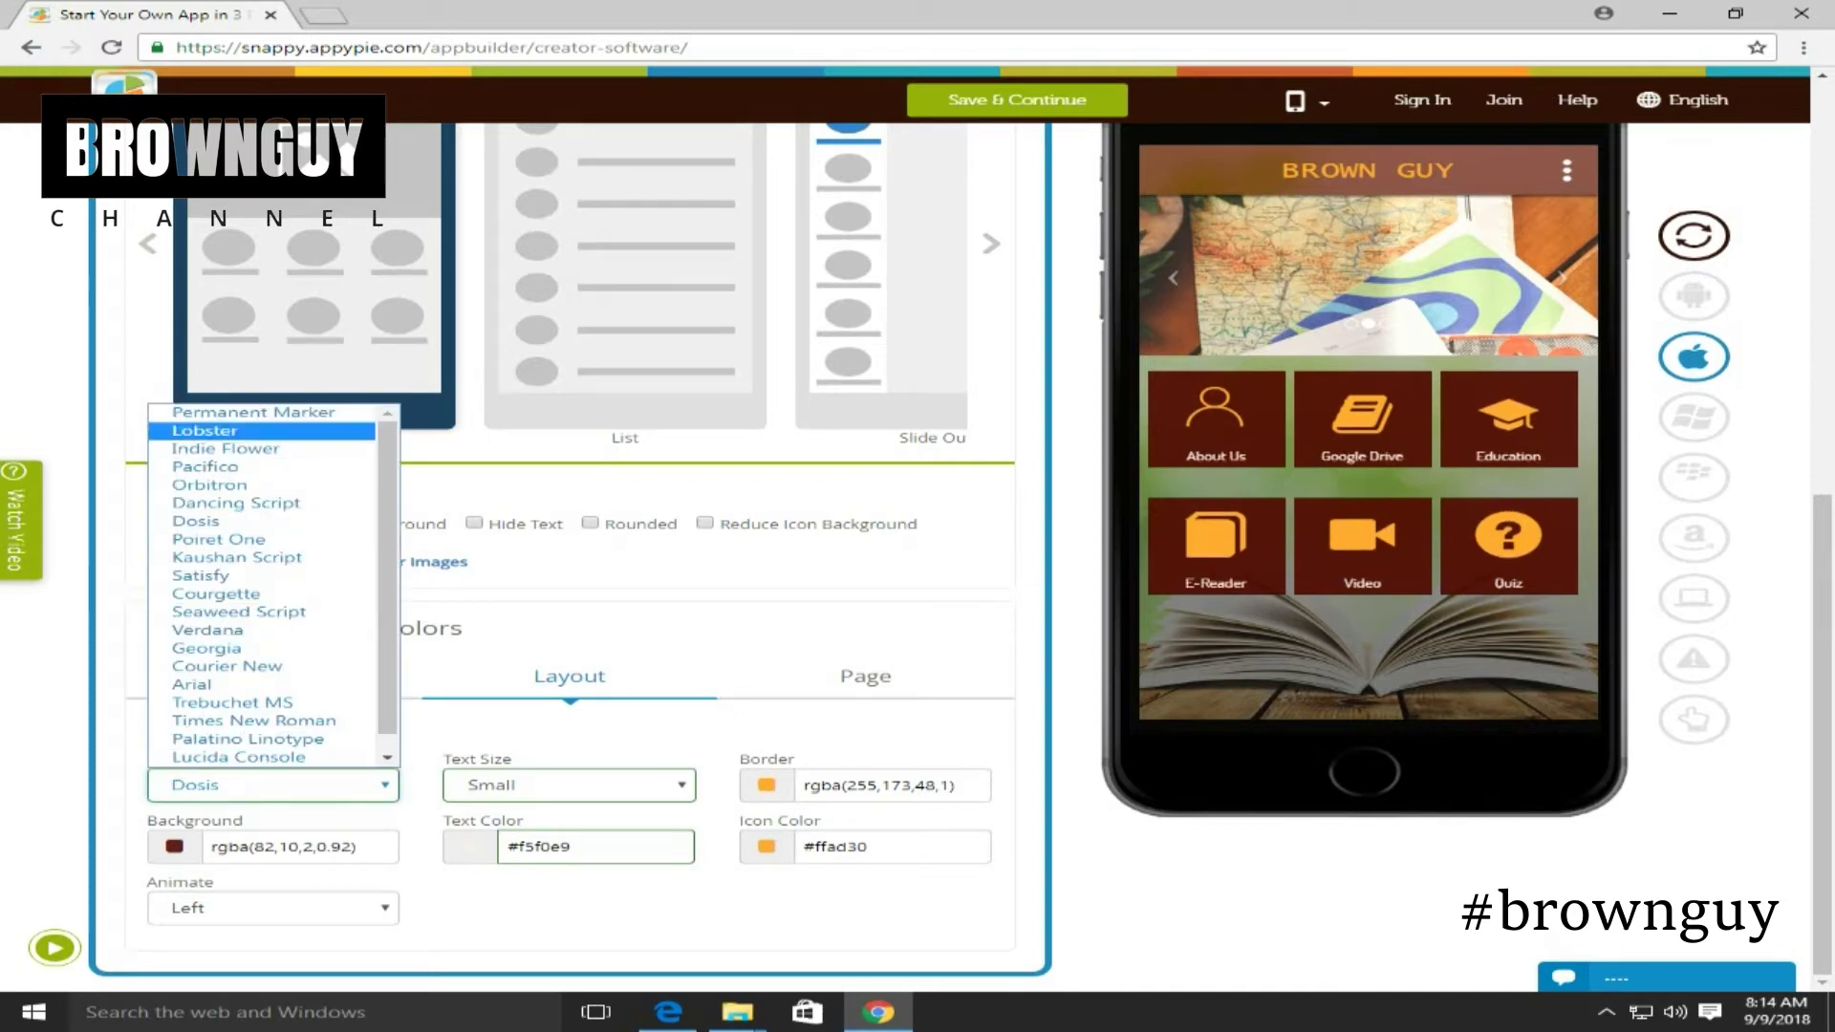
pyautogui.click(230, 430)
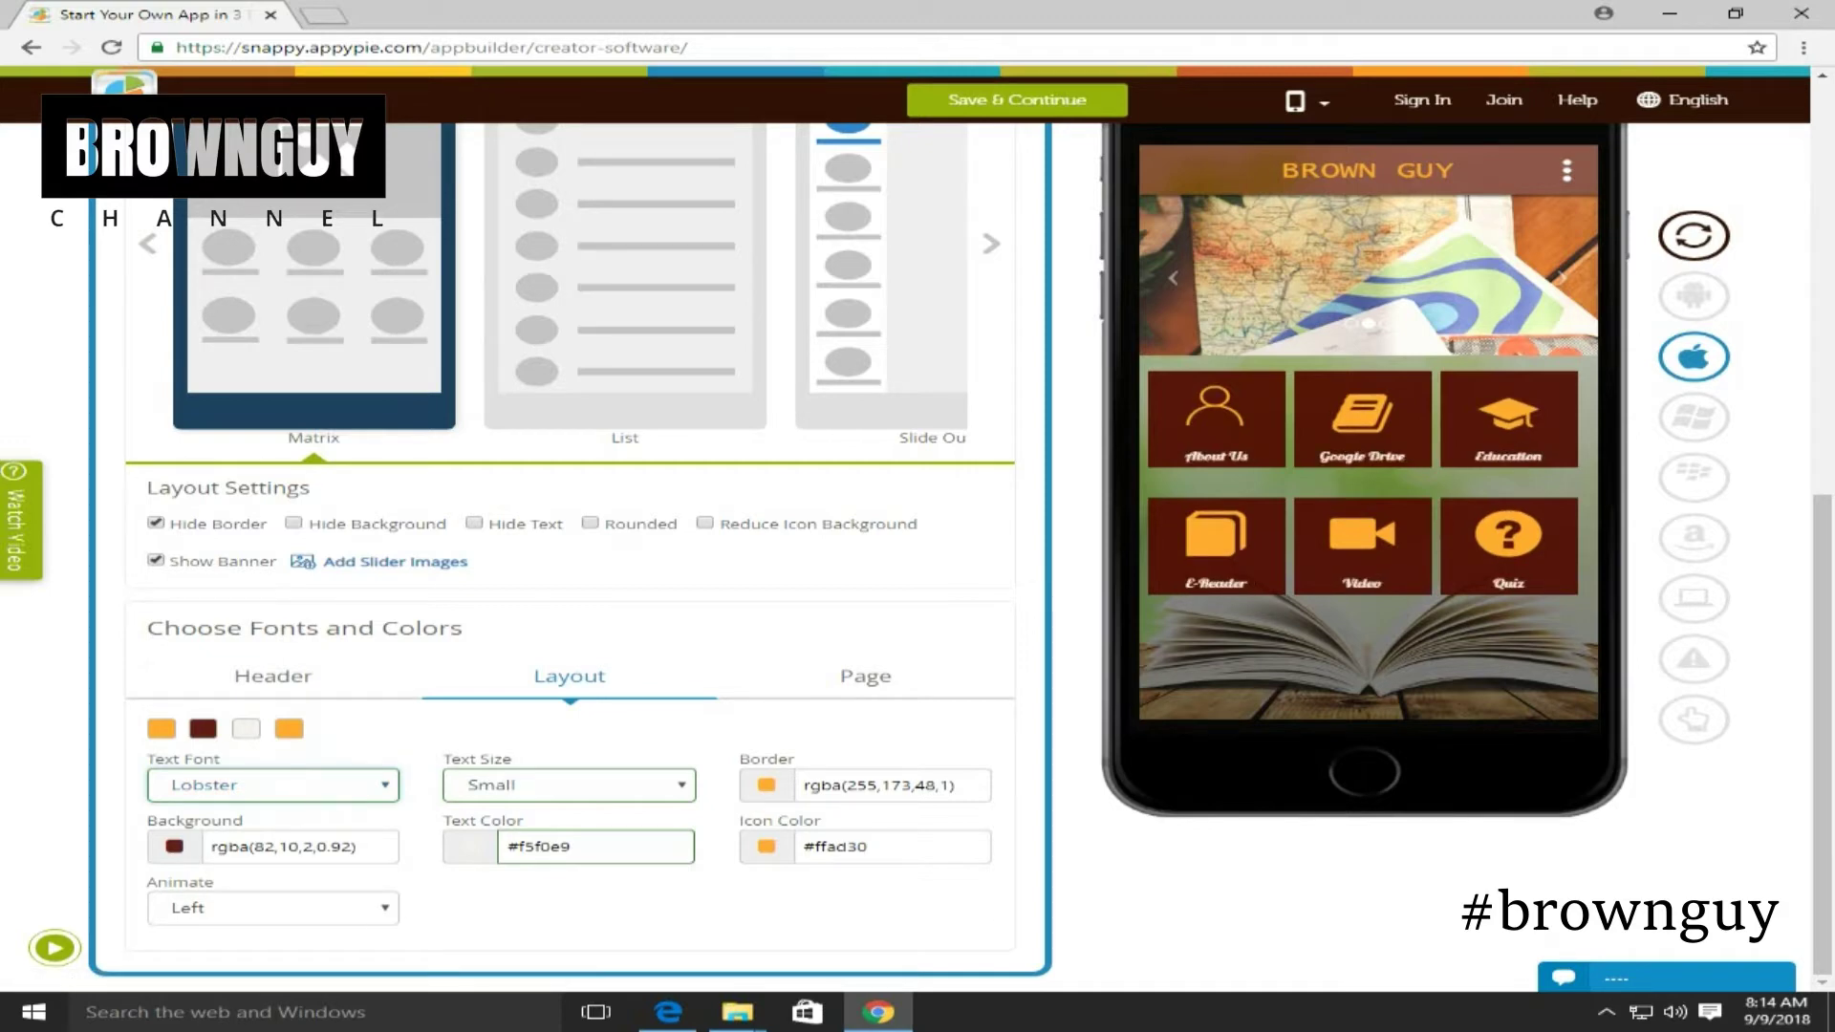
pyautogui.scroll(10, 570, 545)
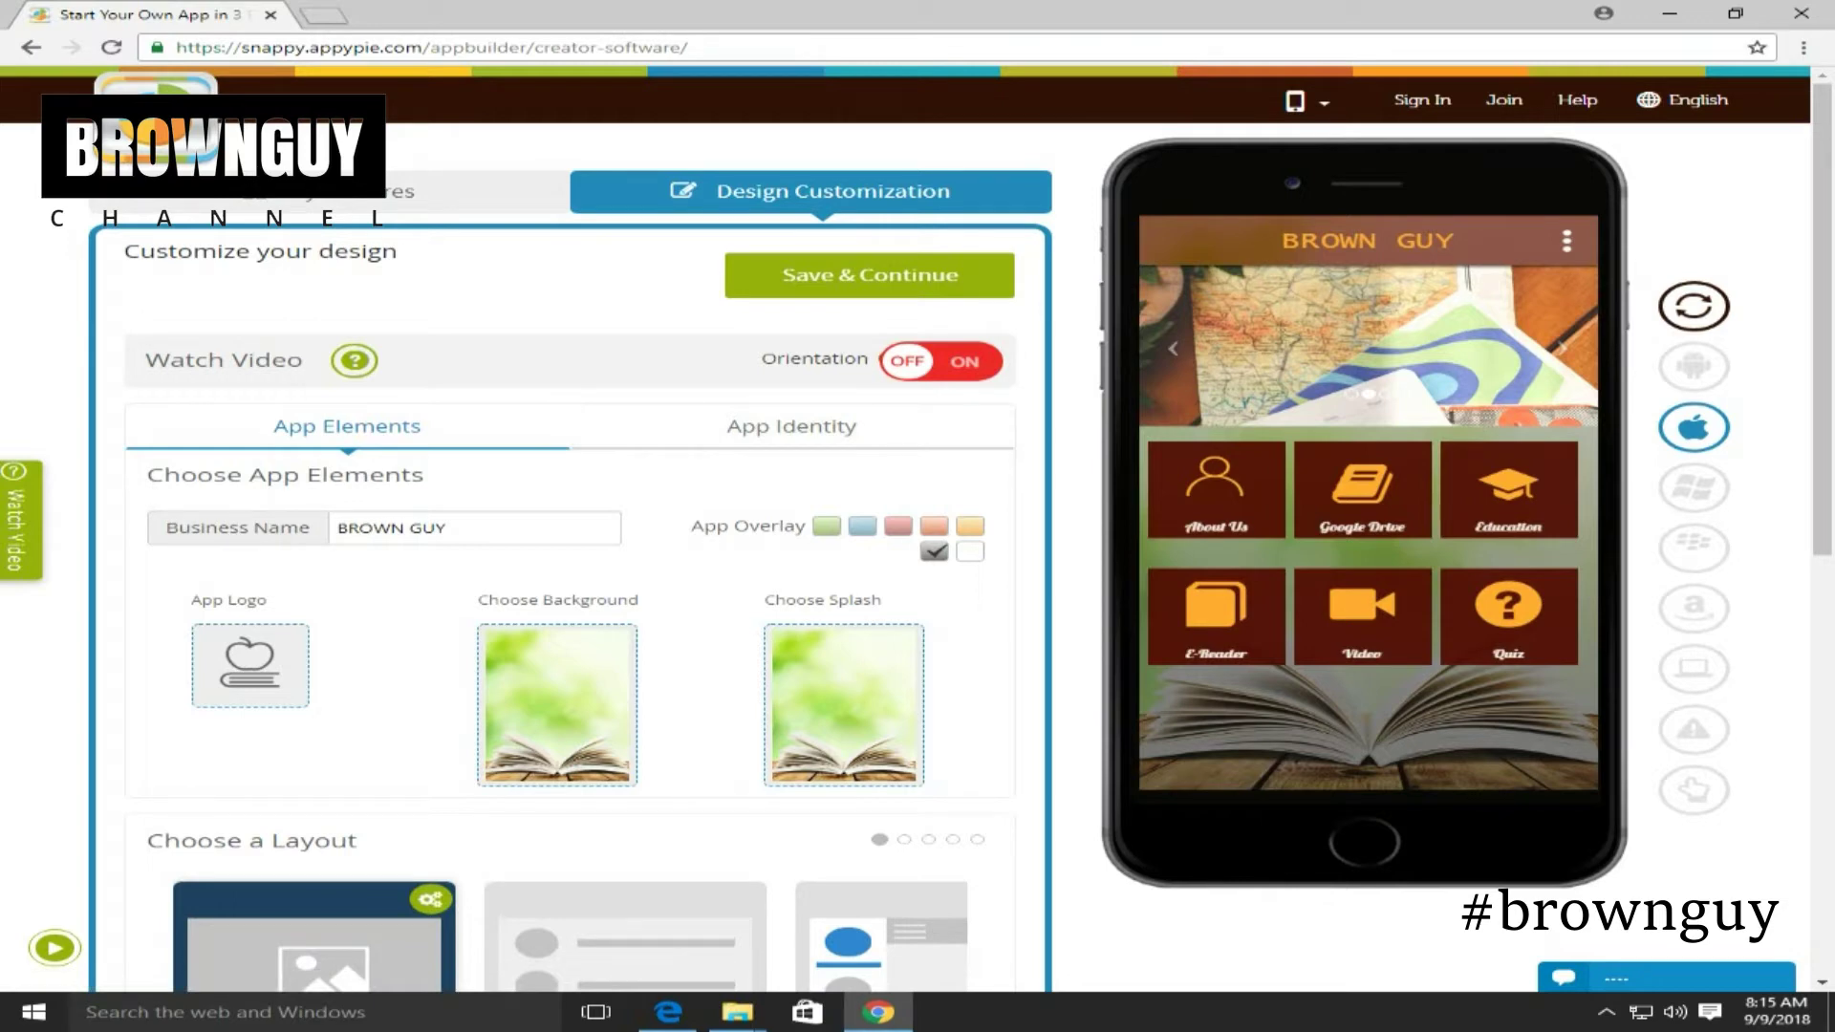
pyautogui.moveTo(241, 47); pyautogui.dragTo(394, 47)
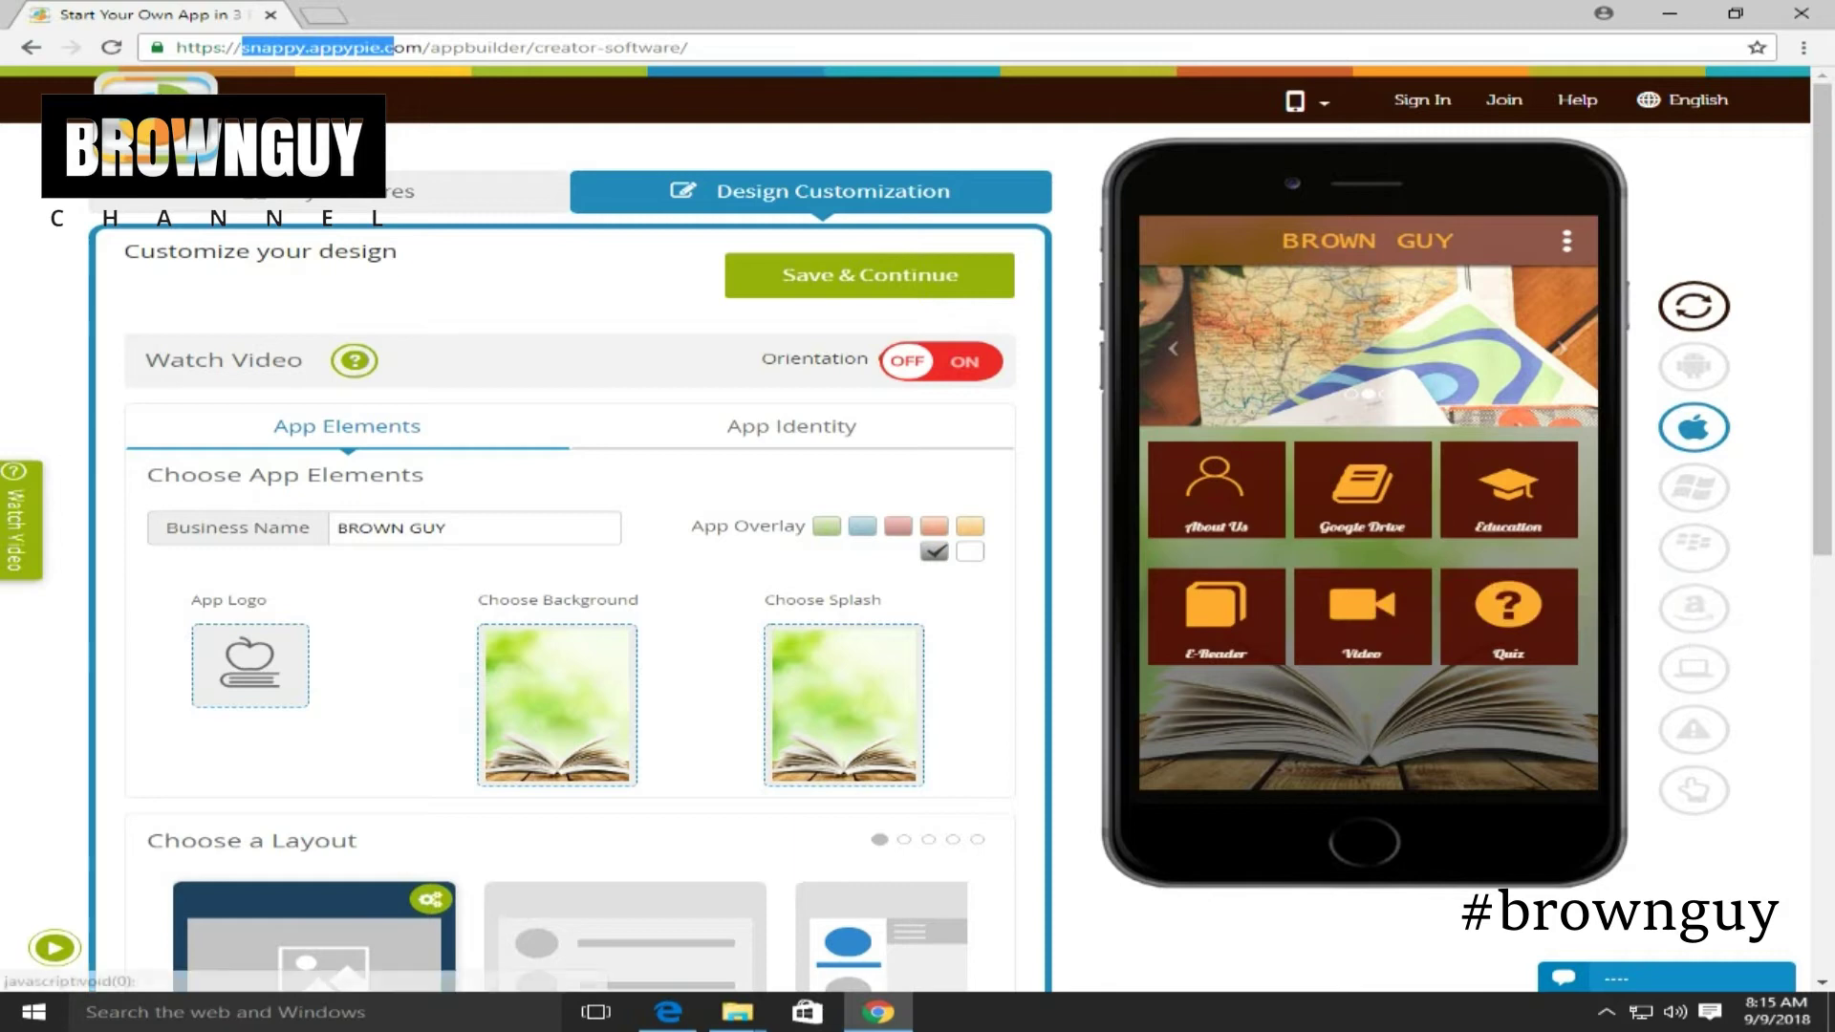
pyautogui.click(692, 47)
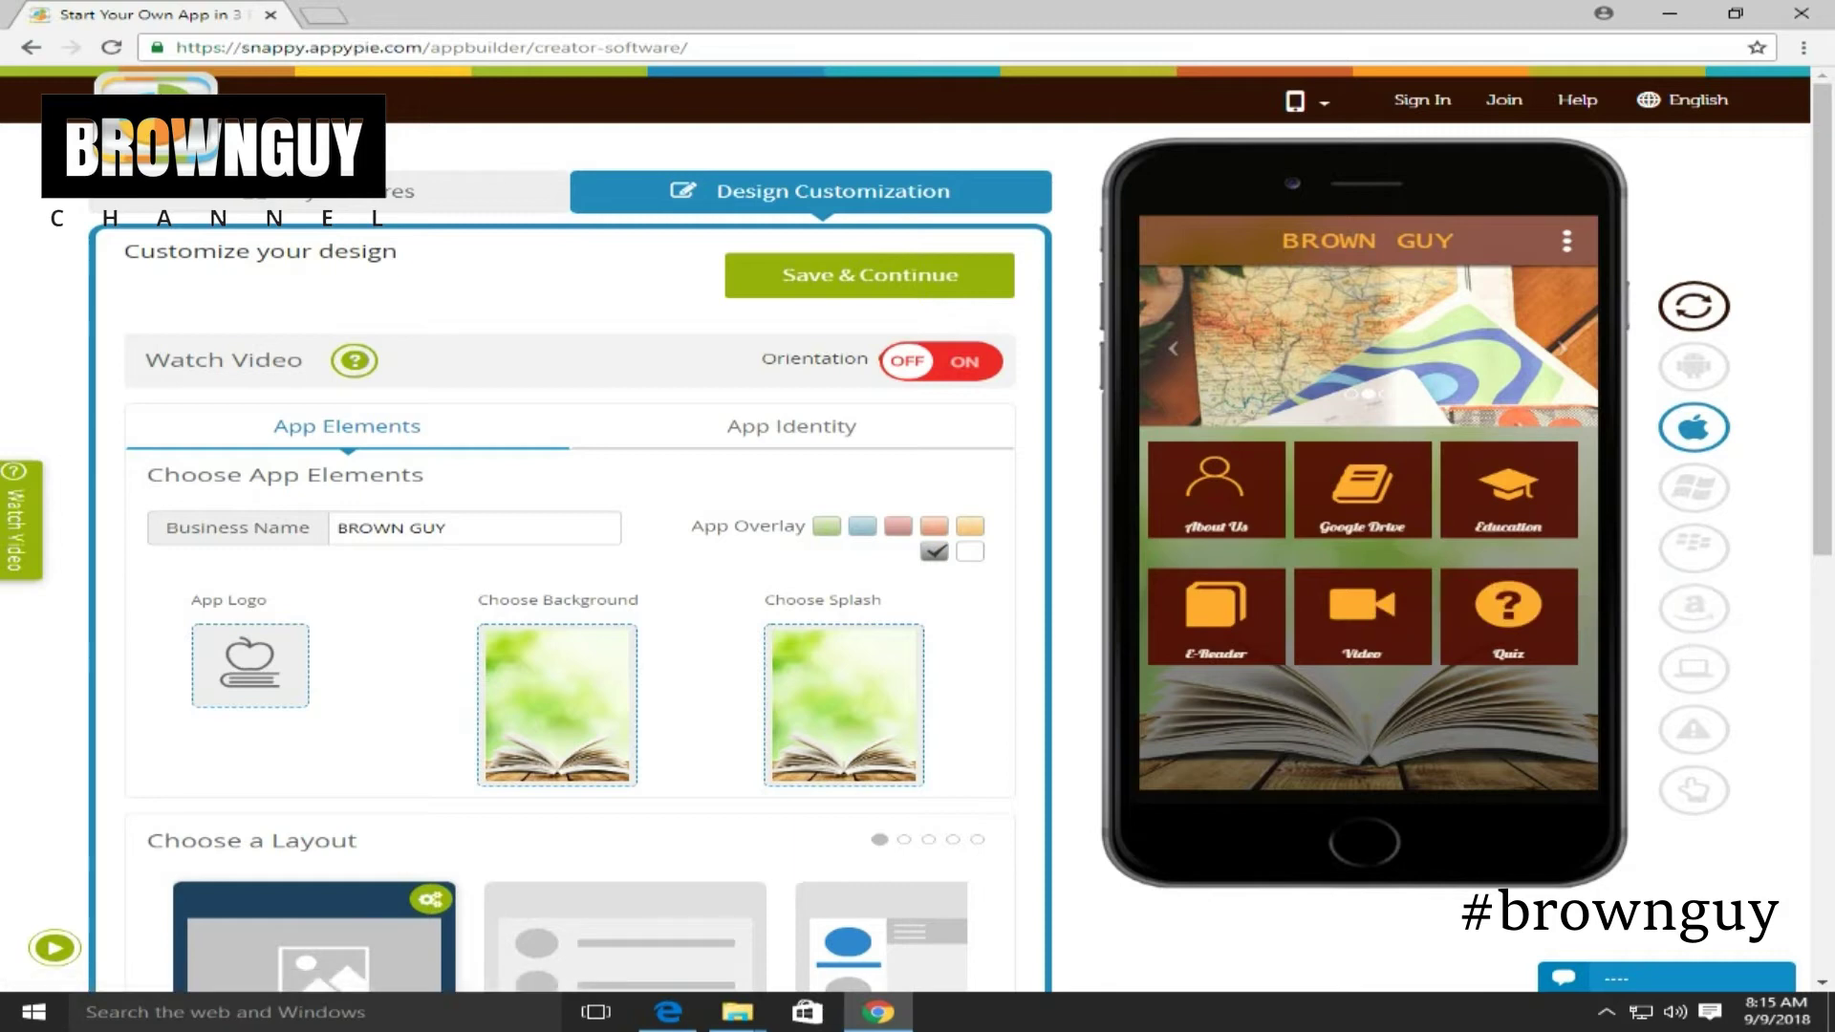